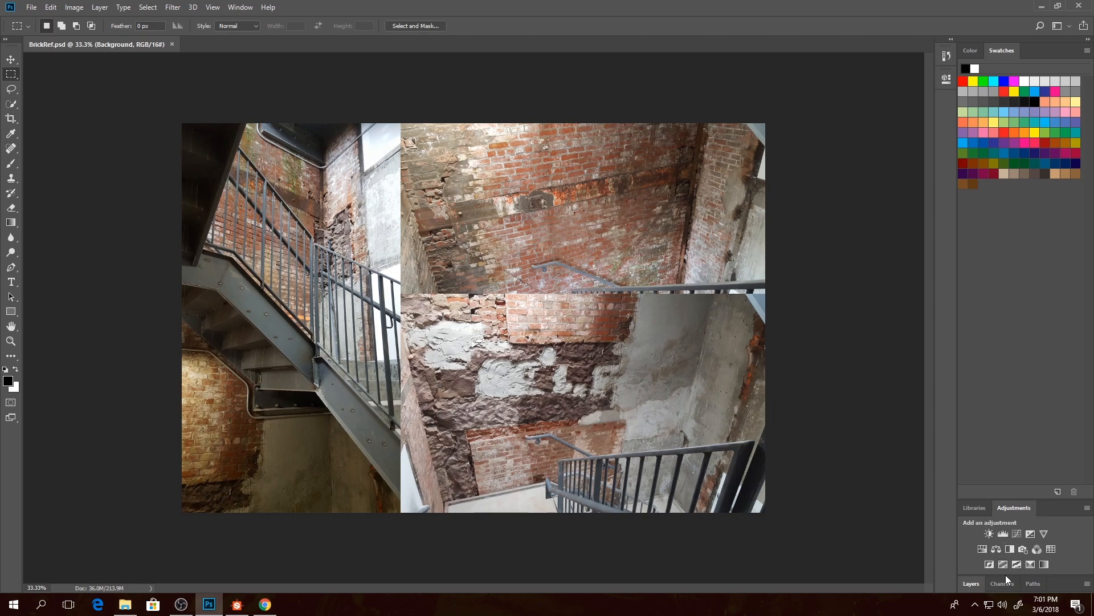
- Dock the Layers panel as its own column and add a new layer above the 20160412_140054 photo layer for brush marks
{"action": "left_click_drag", "start_coordinate": [962, 588], "coordinate": [955, 261]}
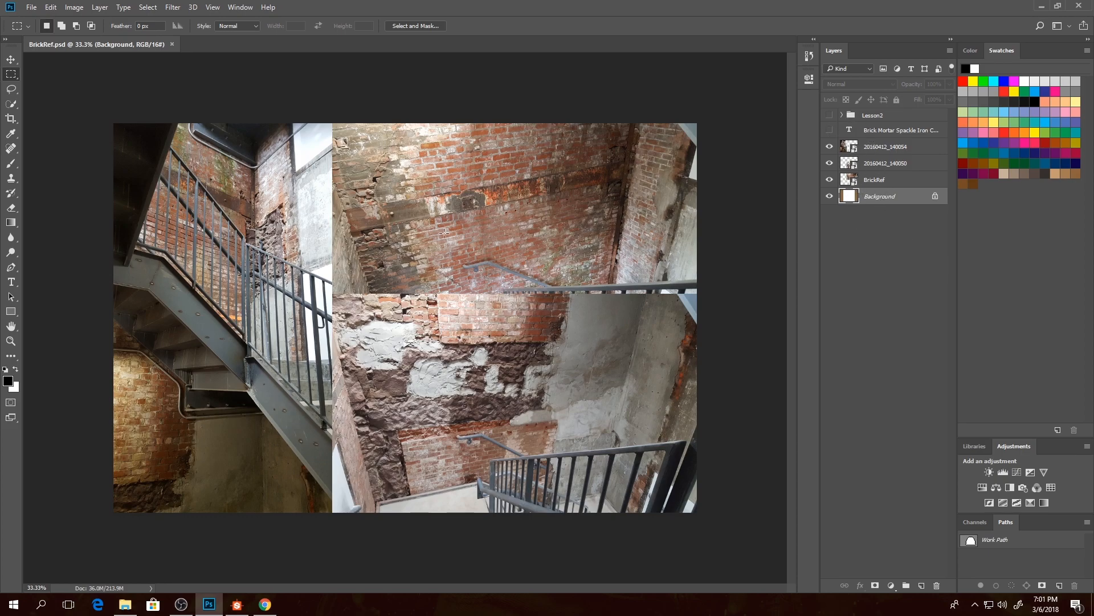
{"action": "key", "text": "b"}
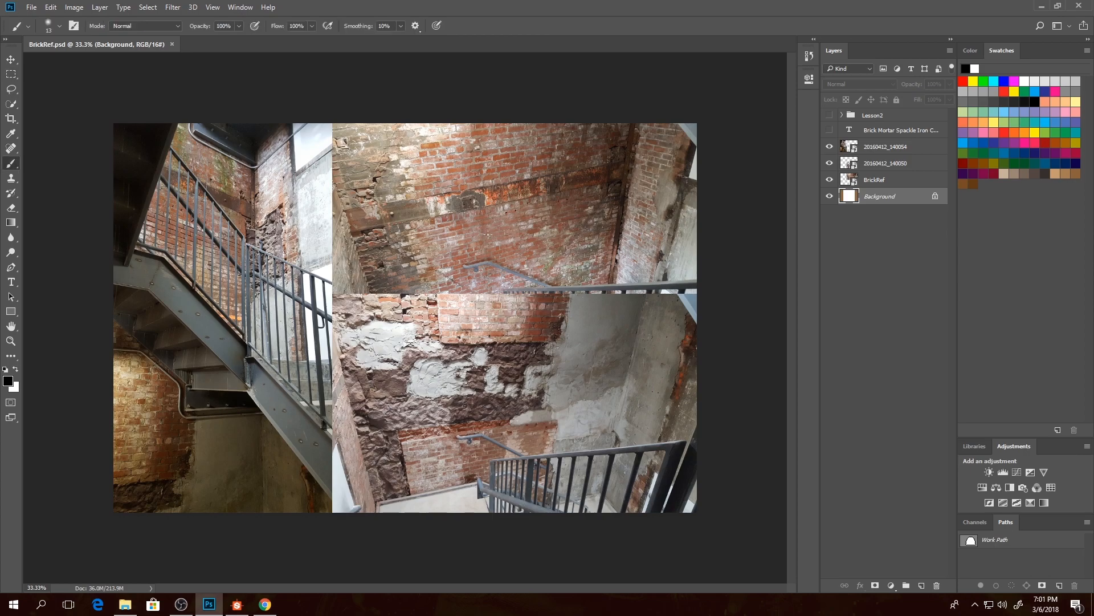
{"action": "left_click", "coordinate": [872, 147]}
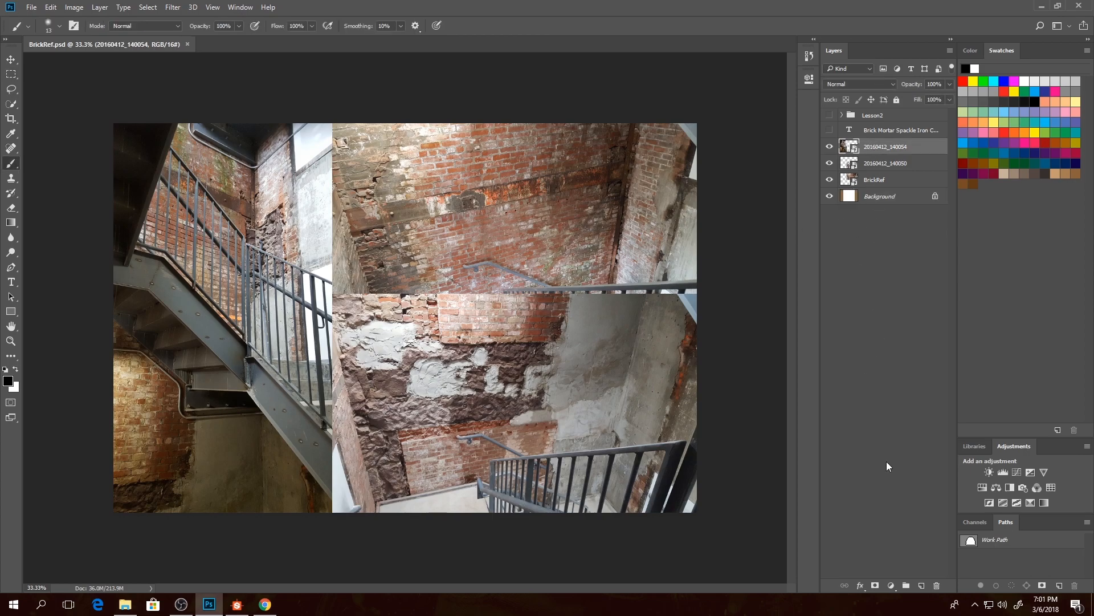
{"action": "left_click", "coordinate": [921, 585]}
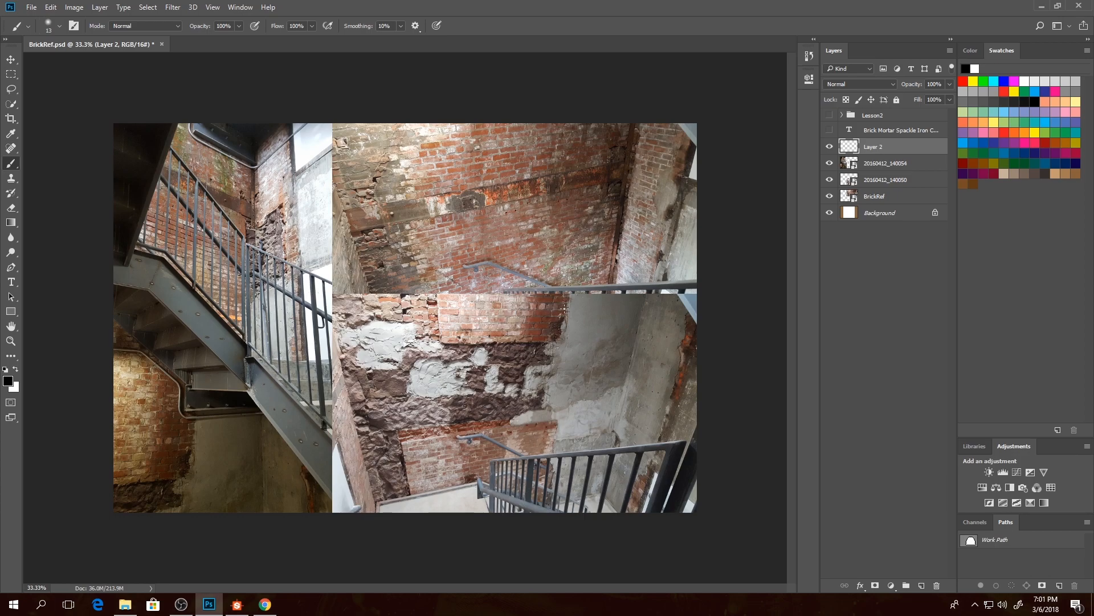
- Shift the foreground colour's hue to blue in the Color Picker
{"action": "left_click", "coordinate": [8, 380]}
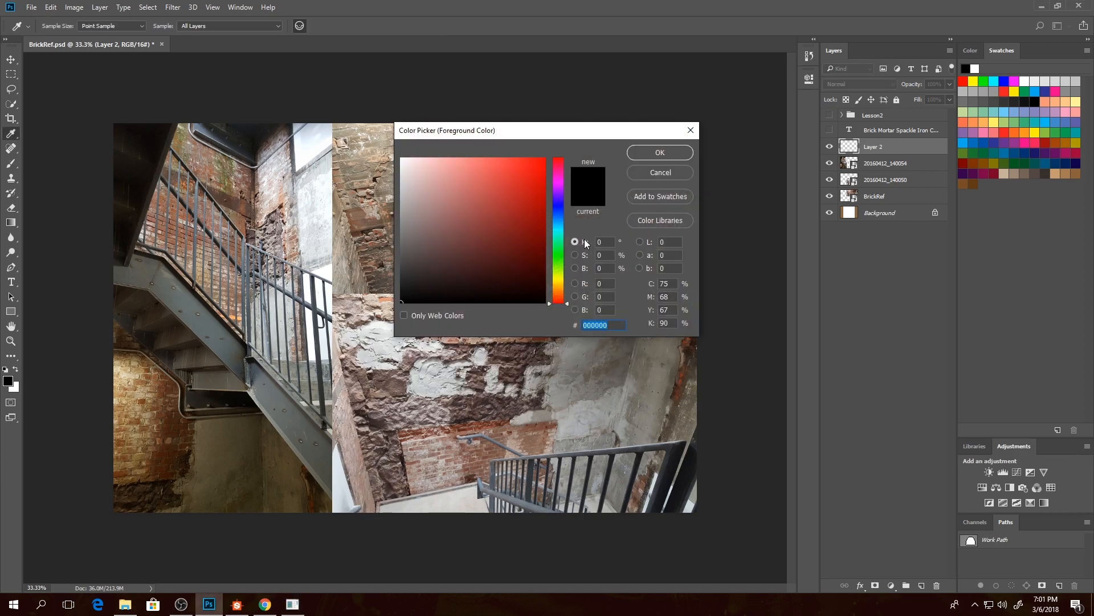
{"action": "left_click_drag", "start_coordinate": [560, 246], "coordinate": [560, 212]}
{"action": "left_click", "coordinate": [660, 154]}
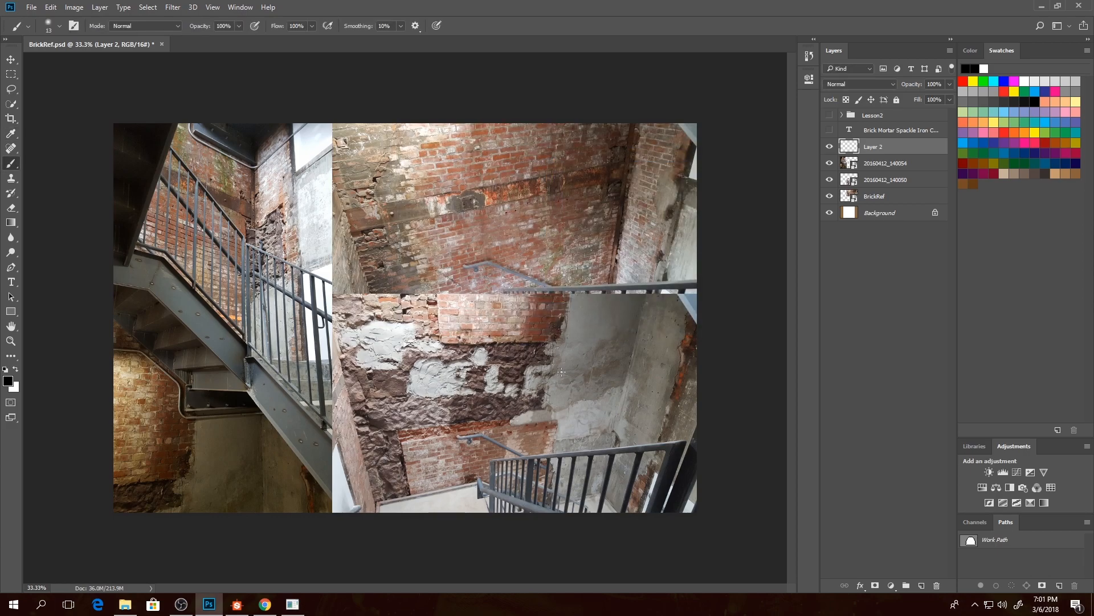
- Show the Brick Mortar Spackle text layer and examine the brick wall in the upper photo up close
{"action": "left_click", "coordinate": [830, 131]}
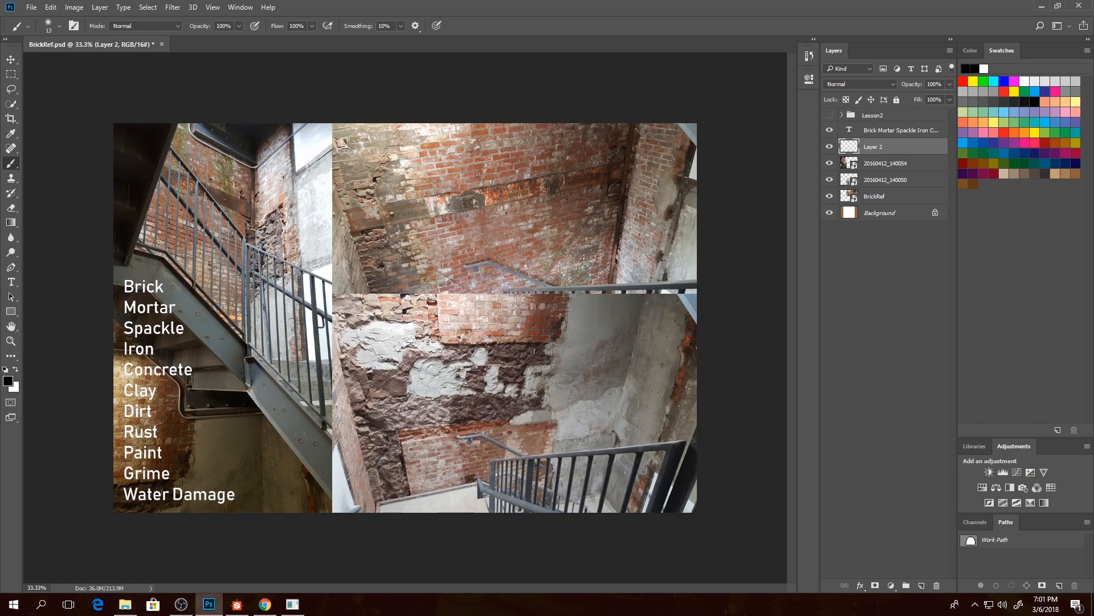
{"action": "scroll", "coordinate": [583, 258], "scroll_direction": "up", "scroll_amount": 8, "text": "alt"}
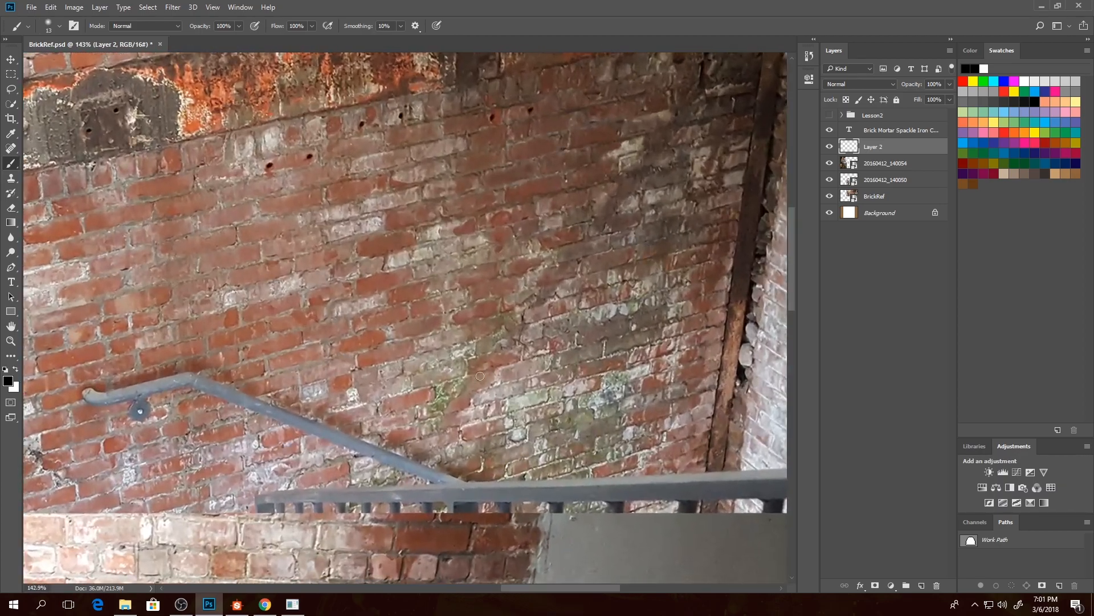
{"action": "scroll", "coordinate": [473, 346], "scroll_direction": "down", "scroll_amount": 1, "text": "alt"}
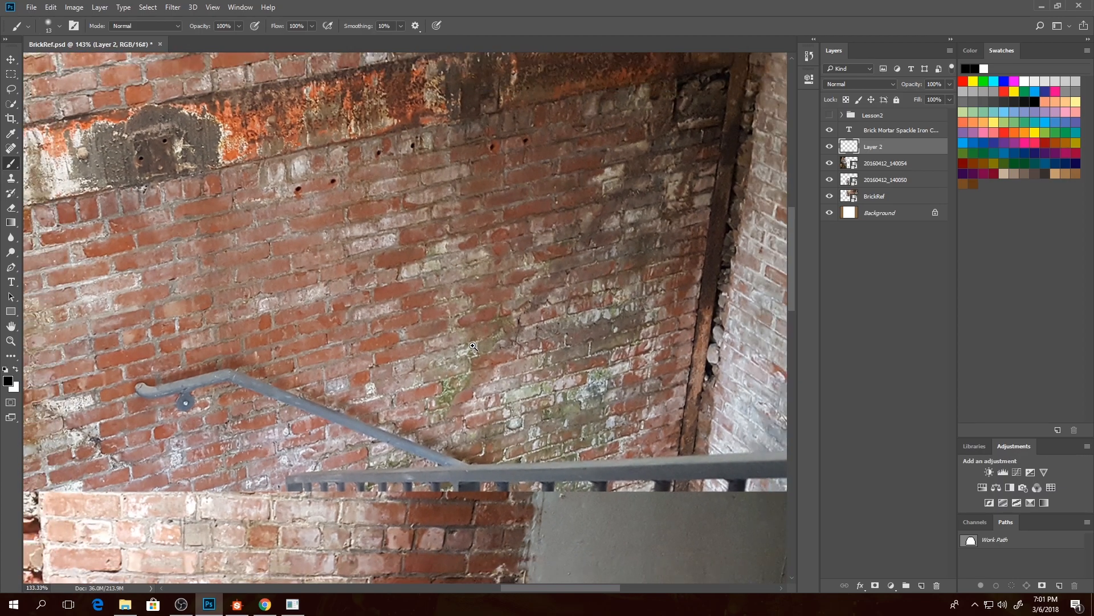
{"action": "scroll", "coordinate": [474, 346], "scroll_direction": "down", "scroll_amount": 8, "text": "alt"}
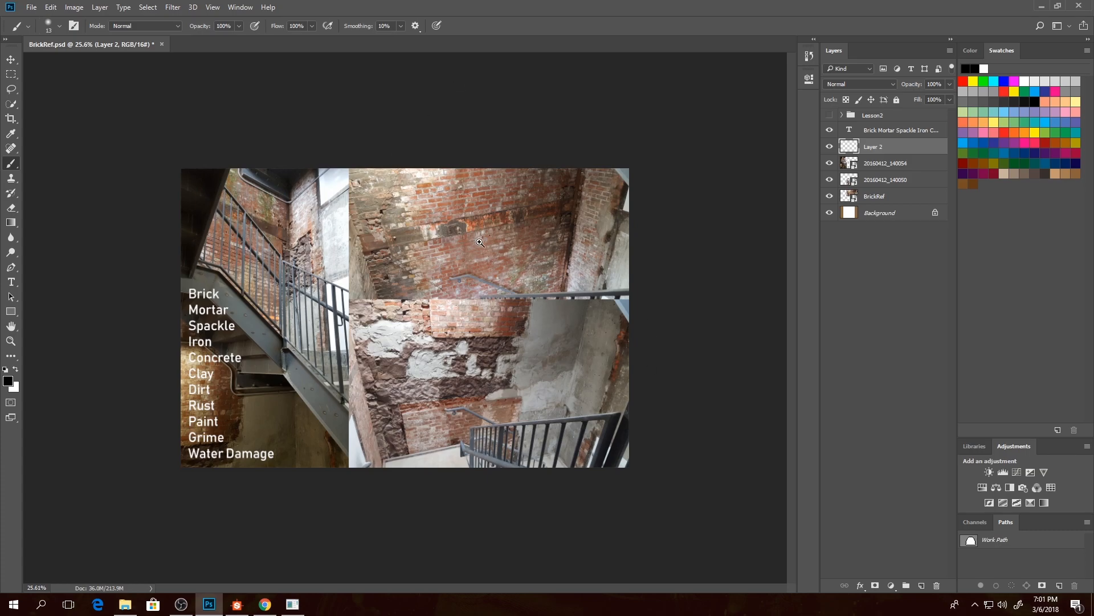
{"action": "scroll", "coordinate": [471, 227], "scroll_direction": "up", "scroll_amount": 5, "text": "alt"}
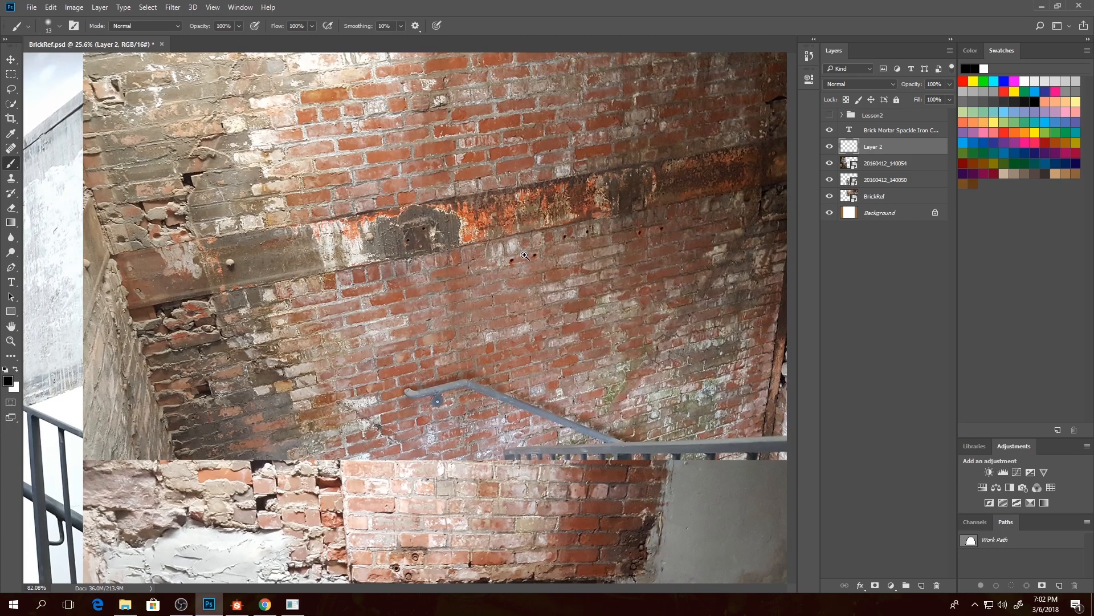
{"action": "scroll", "coordinate": [524, 255], "scroll_direction": "down", "scroll_amount": 4, "text": "alt"}
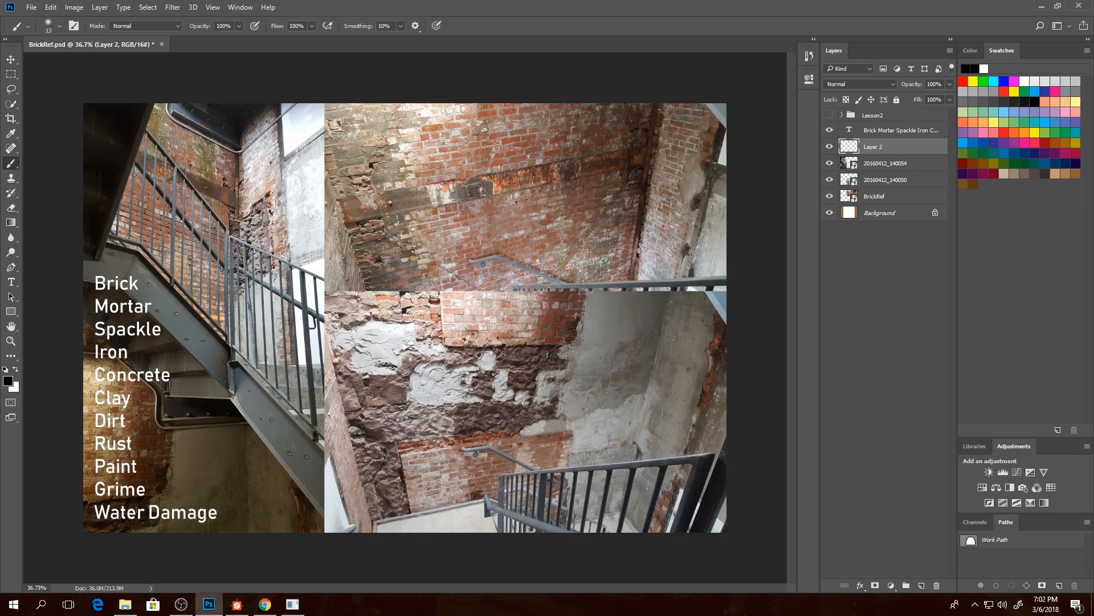
- Undo a test stroke beside the material list and set the foreground colour to saturated blue, 001eff
{"action": "mouse_move", "coordinate": [155, 290]}
{"action": "left_mouse_down"}
{"action": "mouse_move", "coordinate": [96, 266]}
{"action": "mouse_move", "coordinate": [157, 279]}
{"action": "left_mouse_up"}
{"action": "key", "text": "ctrl+z"}
{"action": "mouse_move", "coordinate": [446, 206]}
{"action": "left_mouse_down", "text": "ctrl"}
{"action": "mouse_move", "coordinate": [501, 227]}
{"action": "mouse_move", "coordinate": [440, 228]}
{"action": "mouse_move", "coordinate": [350, 256]}
{"action": "mouse_move", "coordinate": [282, 290]}
{"action": "mouse_move", "coordinate": [301, 306]}
{"action": "left_mouse_up", "text": "ctrl"}
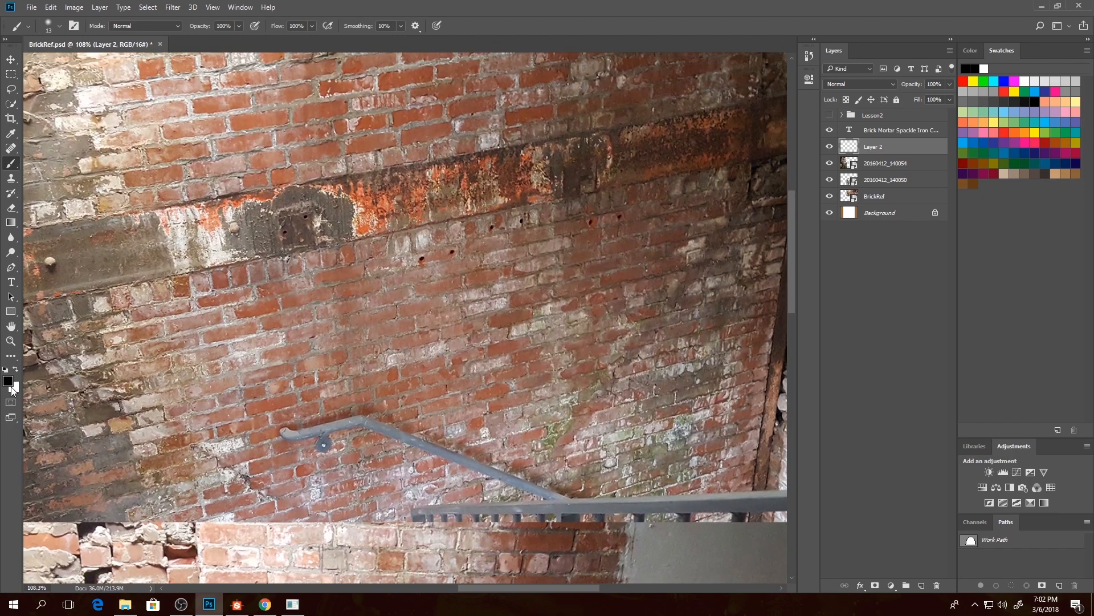
{"action": "left_click", "coordinate": [8, 381]}
{"action": "left_click_drag", "start_coordinate": [427, 226], "coordinate": [544, 159]}
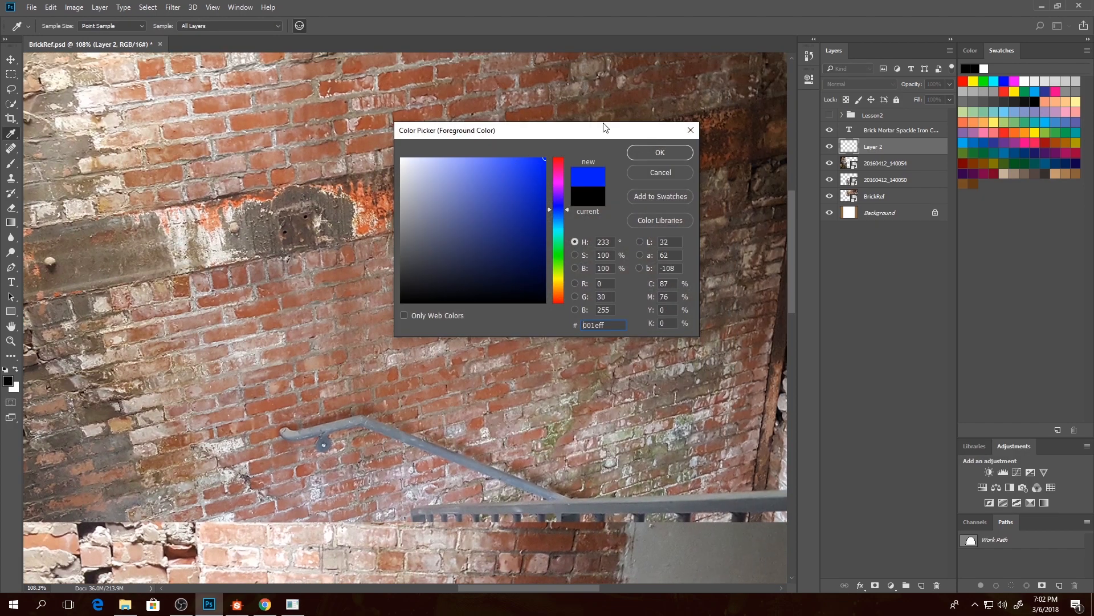
{"action": "left_click", "coordinate": [660, 152]}
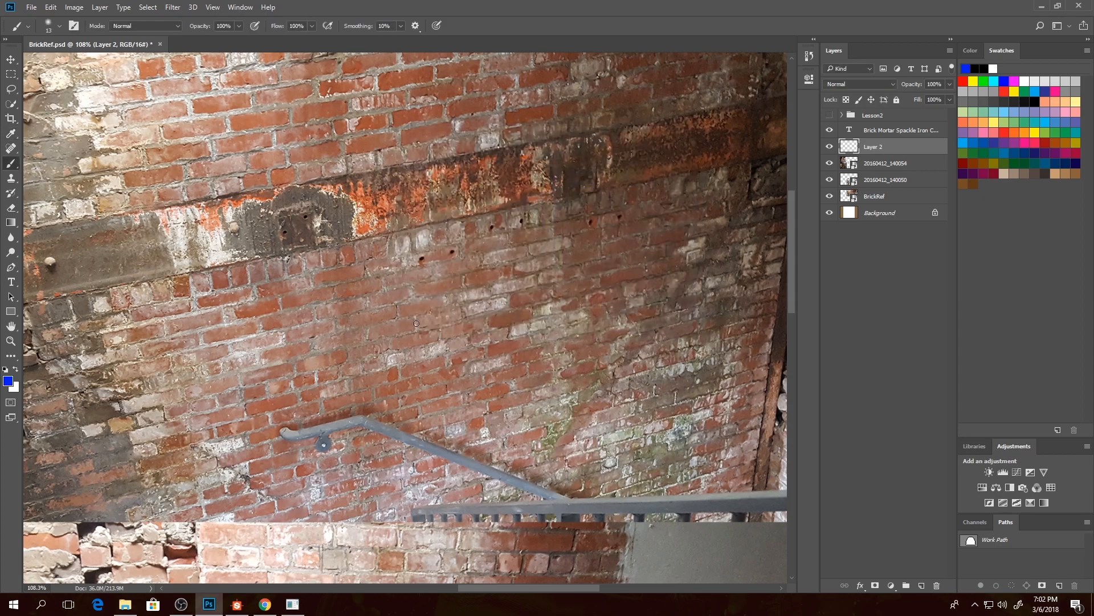
- Outline two individual bricks and trace several mortar lines on the upper brick wall with blue brush strokes
{"action": "mouse_move", "coordinate": [457, 302]}
{"action": "left_mouse_down"}
{"action": "mouse_move", "coordinate": [411, 317]}
{"action": "mouse_move", "coordinate": [462, 315]}
{"action": "mouse_move", "coordinate": [456, 302]}
{"action": "left_mouse_up"}
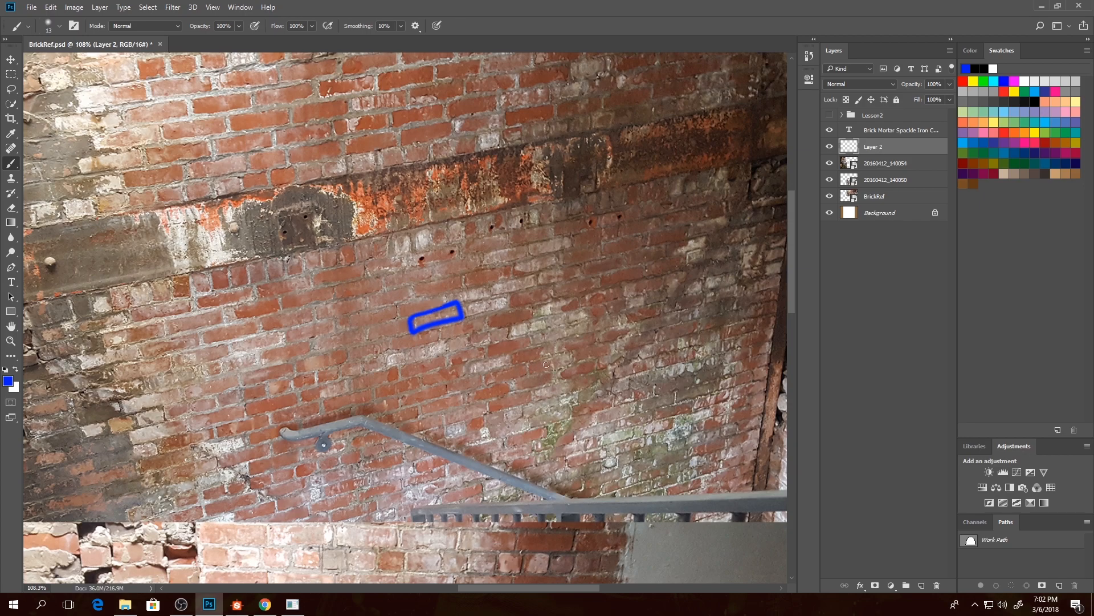
{"action": "mouse_move", "coordinate": [335, 240]}
{"action": "left_mouse_down"}
{"action": "mouse_move", "coordinate": [345, 266]}
{"action": "mouse_move", "coordinate": [354, 238]}
{"action": "mouse_move", "coordinate": [336, 240]}
{"action": "left_mouse_up"}
{"action": "left_click_drag", "start_coordinate": [691, 182], "coordinate": [504, 220]}
{"action": "left_click_drag", "start_coordinate": [496, 335], "coordinate": [626, 300]}
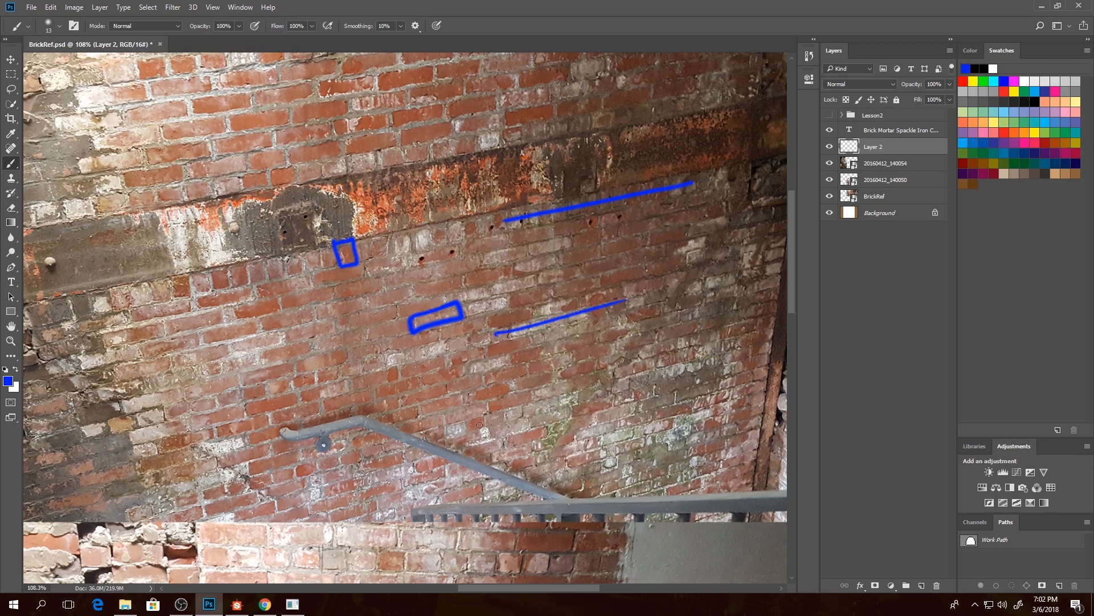
{"action": "left_click_drag", "start_coordinate": [462, 426], "coordinate": [295, 466]}
- Undo all the blue brush strokes on the upper brick wall
{"action": "key", "text": "ctrl+alt+z"}
{"action": "key", "text": "ctrl+alt+z"}
{"action": "key", "text": "ctrl+alt+z"}
{"action": "key", "text": "ctrl+alt+z"}
{"action": "key", "text": "ctrl+alt+z"}
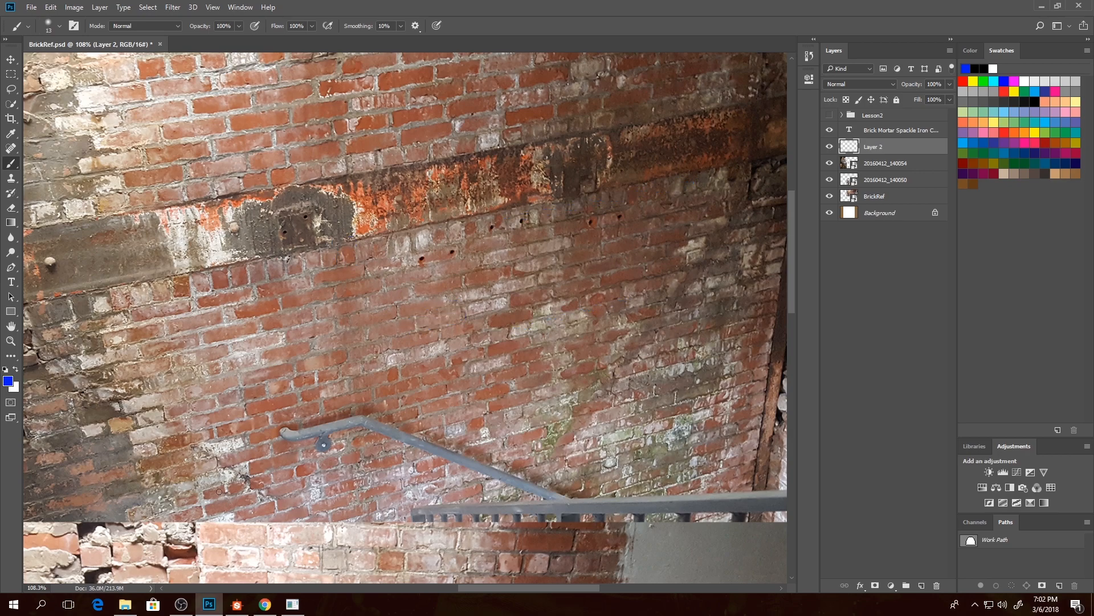
- Mark the Brick entry in the material list and an area of the upper brick wall in blue, and undo both strokes
{"action": "left_click_drag", "start_coordinate": [552, 309], "coordinate": [493, 309], "text": "ctrl"}
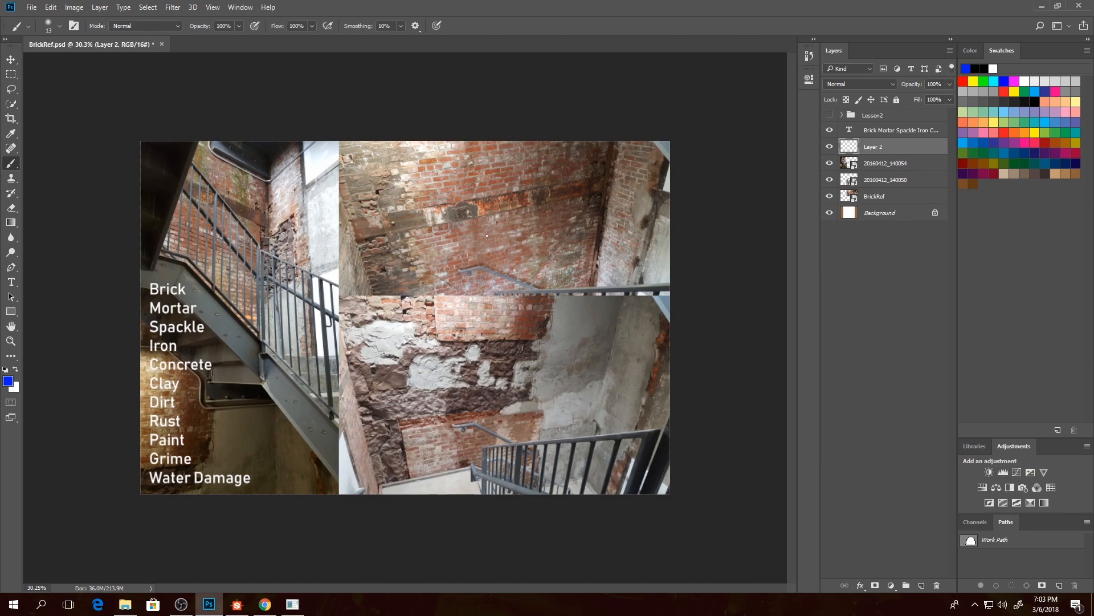
{"action": "left_click_drag", "start_coordinate": [186, 289], "coordinate": [222, 286]}
{"action": "mouse_move", "coordinate": [438, 228]}
{"action": "left_mouse_down"}
{"action": "mouse_move", "coordinate": [426, 235]}
{"action": "mouse_move", "coordinate": [436, 226]}
{"action": "left_mouse_up"}
{"action": "key", "text": "ctrl+z"}
{"action": "key", "text": "ctrl+alt+z"}
- Show and expand the Lesson2 group, and make its Value Scale layer visible beside the gradient
{"action": "left_click", "coordinate": [830, 115]}
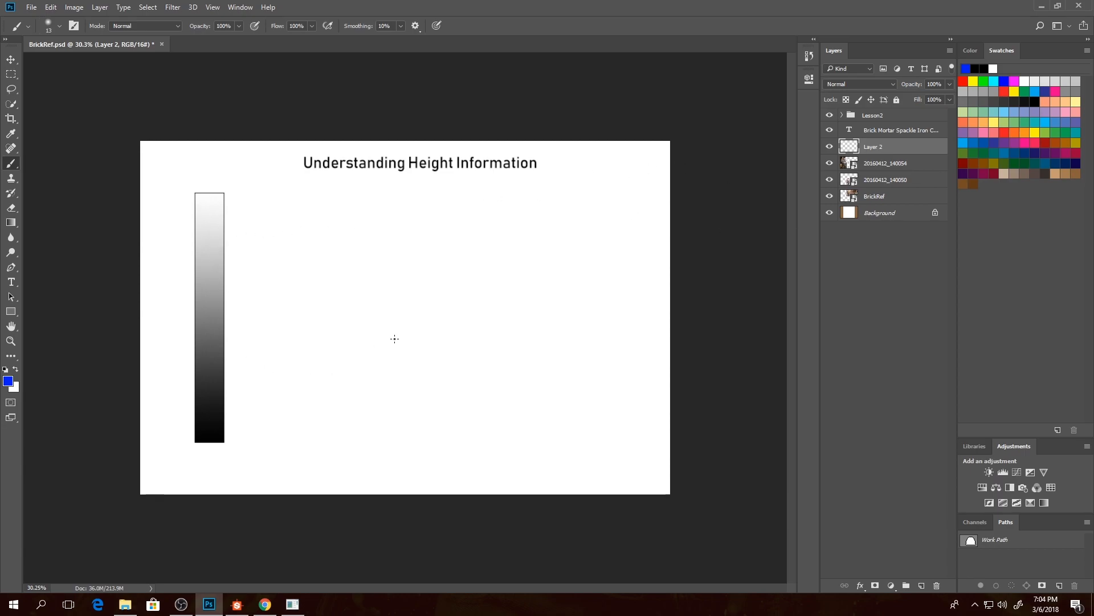
{"action": "left_click", "coordinate": [842, 116]}
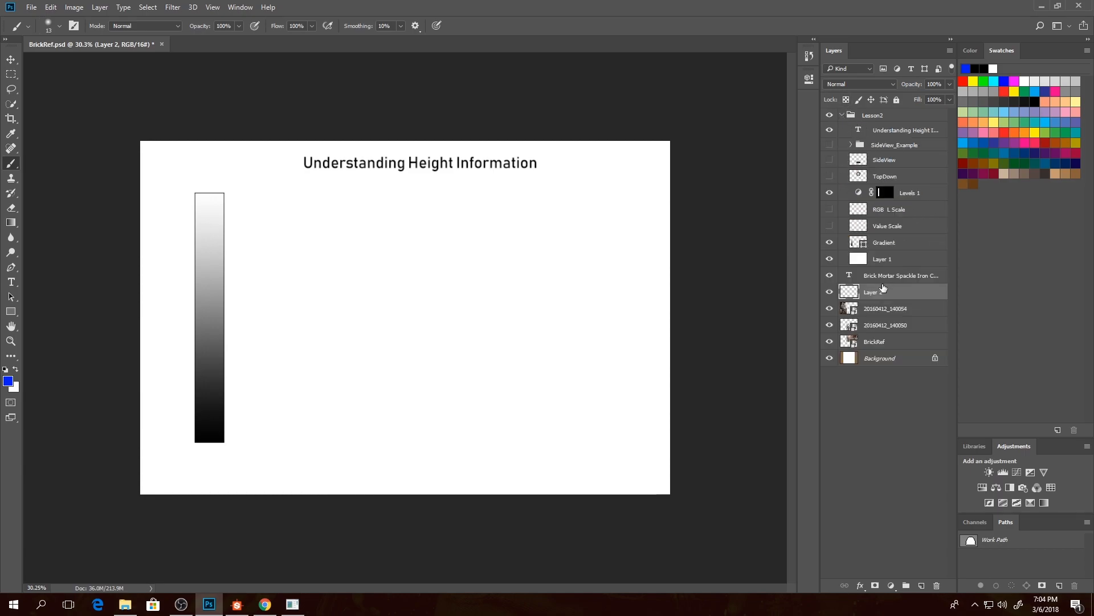
{"action": "left_click", "coordinate": [830, 226]}
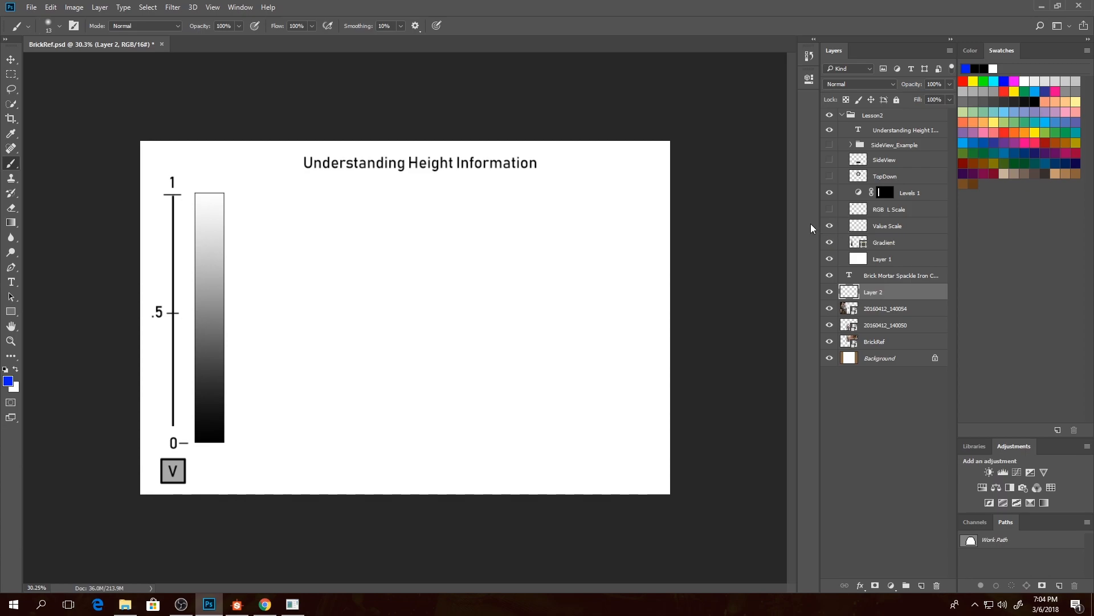
- Compare the RGB L Scale layer with the Color Picker's RGB values, showing the layer only for the comparison
{"action": "left_click", "coordinate": [830, 209]}
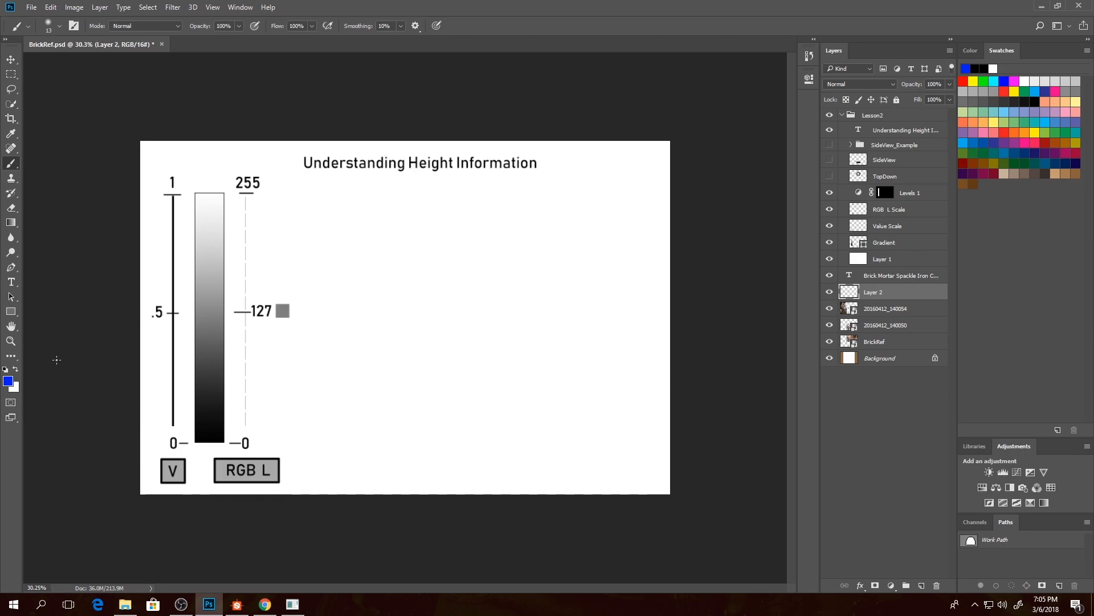
{"action": "left_click", "coordinate": [7, 383]}
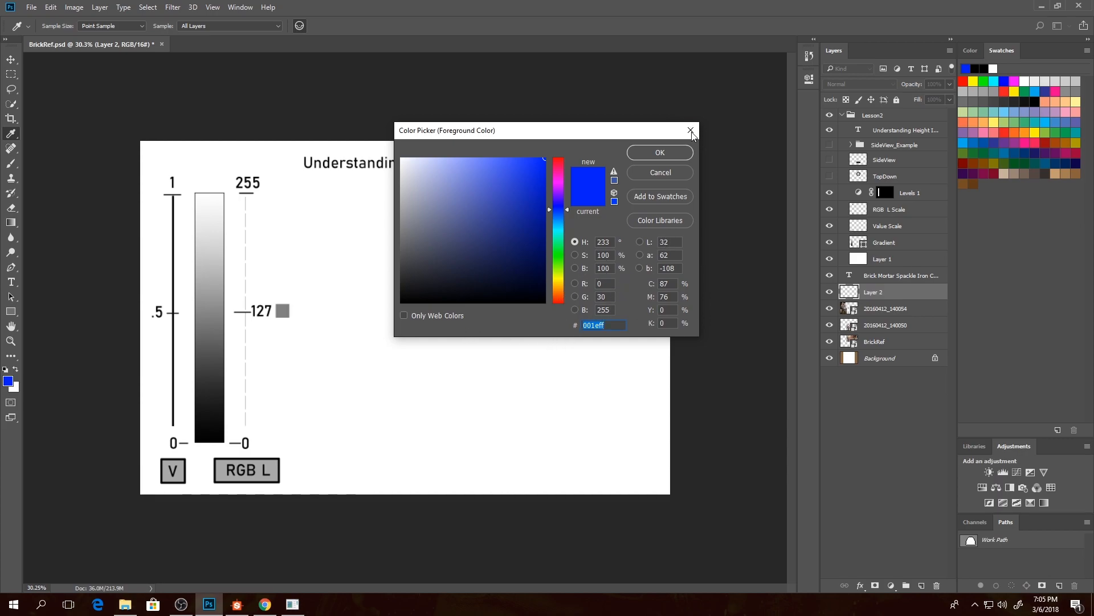
{"action": "left_click", "coordinate": [654, 176]}
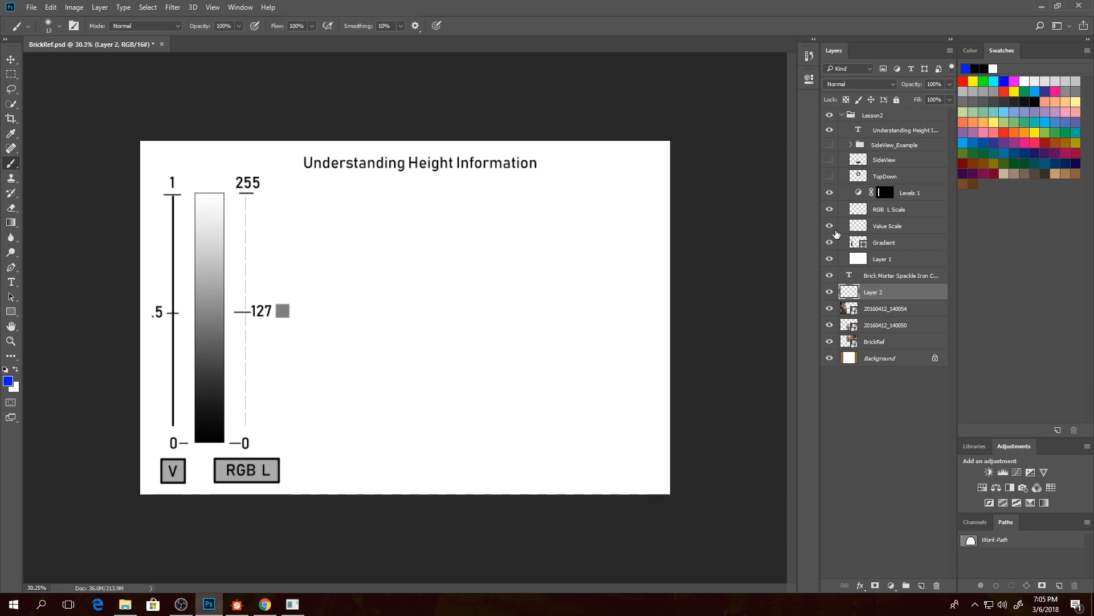
{"action": "left_click", "coordinate": [830, 211]}
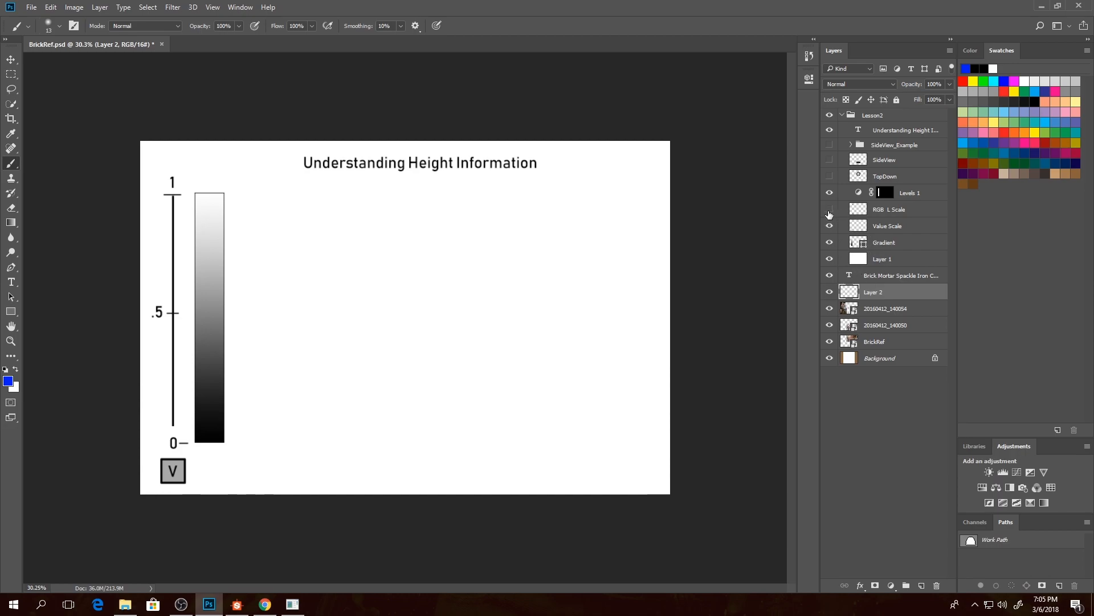
- Show the TopDown and SideView layers to compare their height shading, and hide both again
{"action": "left_click", "coordinate": [829, 177]}
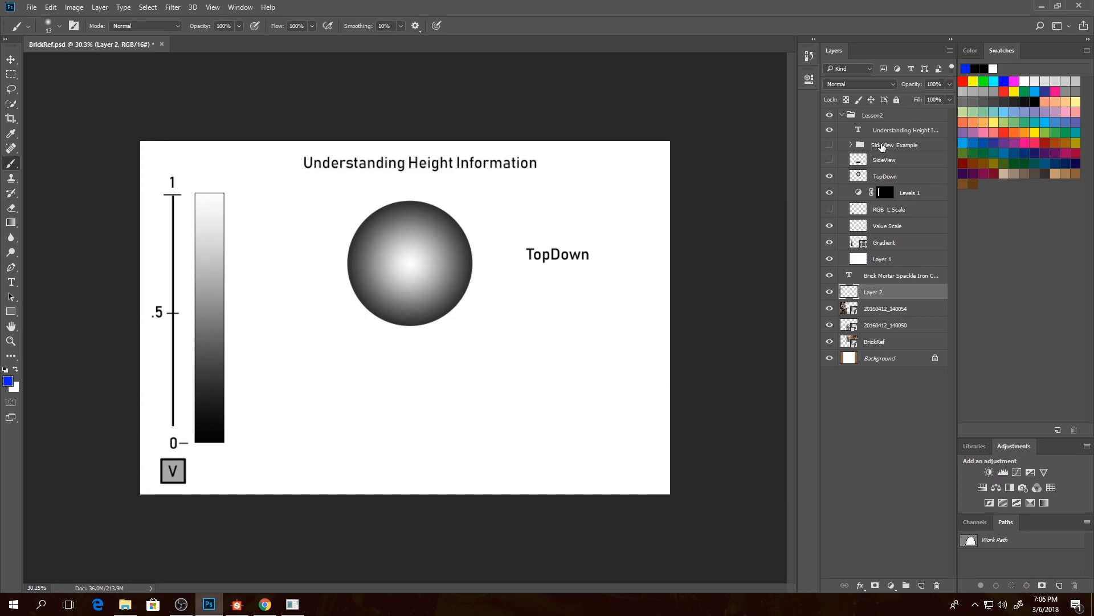
{"action": "left_click", "coordinate": [829, 161]}
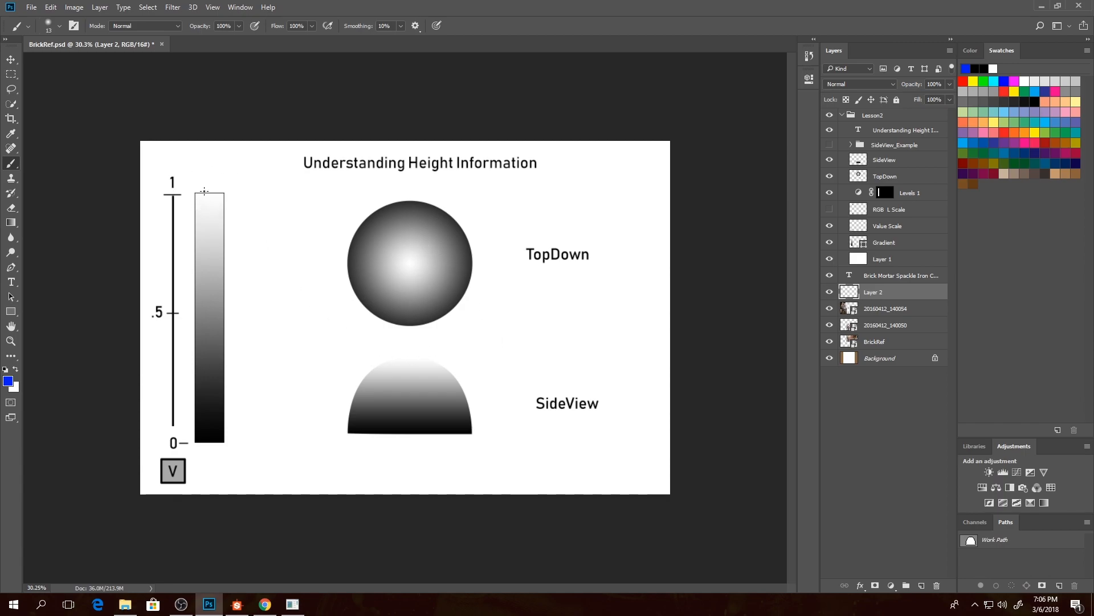
{"action": "left_click", "coordinate": [830, 161]}
{"action": "left_click", "coordinate": [830, 176]}
- Show the SideView_Example group and try scaling it vertically against the value scale with Free Transform
{"action": "left_click", "coordinate": [829, 145]}
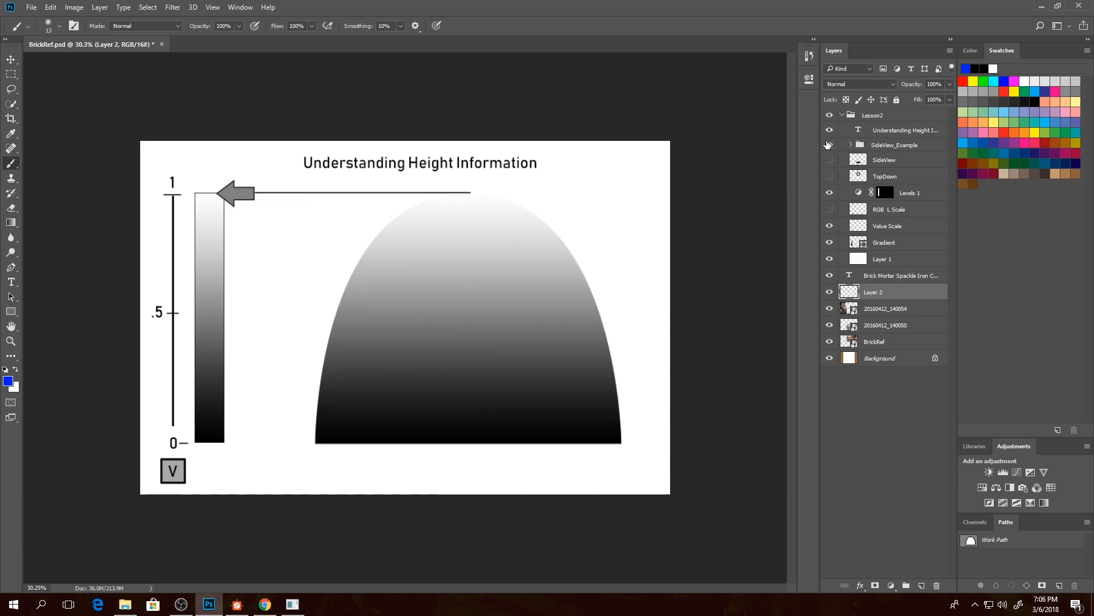
{"action": "left_click", "coordinate": [894, 147]}
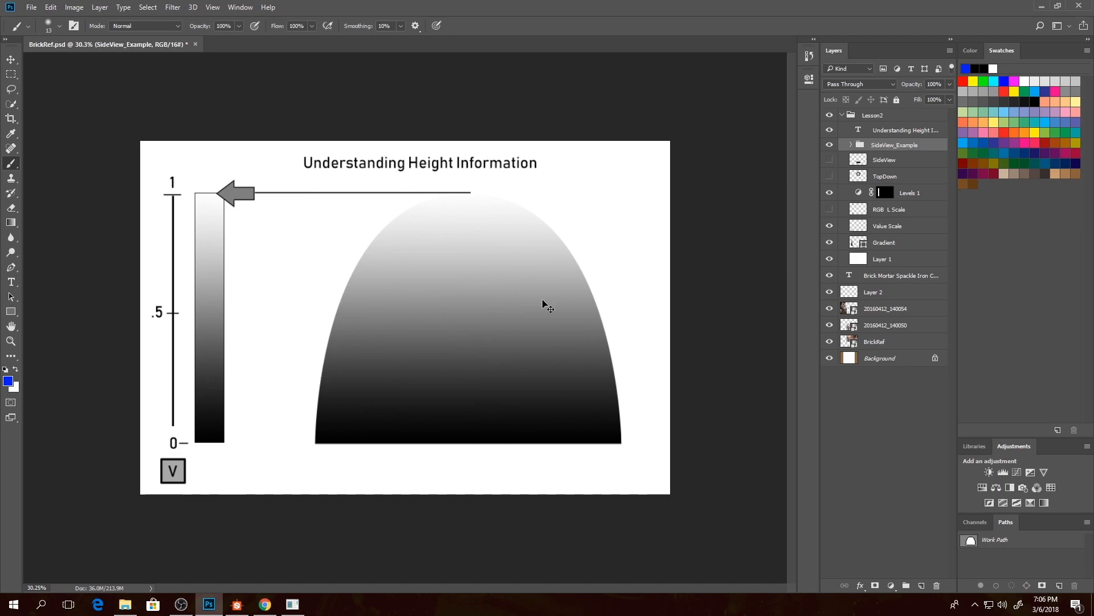
{"action": "key", "text": "ctrl+t"}
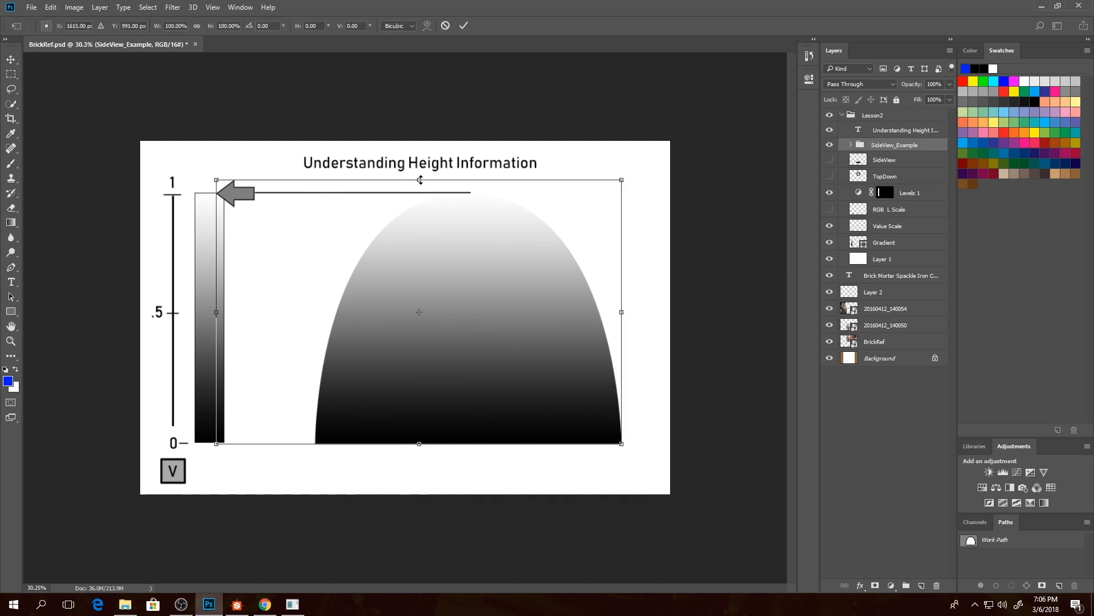
{"action": "mouse_move", "coordinate": [421, 181]}
{"action": "left_mouse_down"}
{"action": "mouse_move", "coordinate": [426, 441]}
{"action": "mouse_move", "coordinate": [440, 181]}
{"action": "left_mouse_up"}
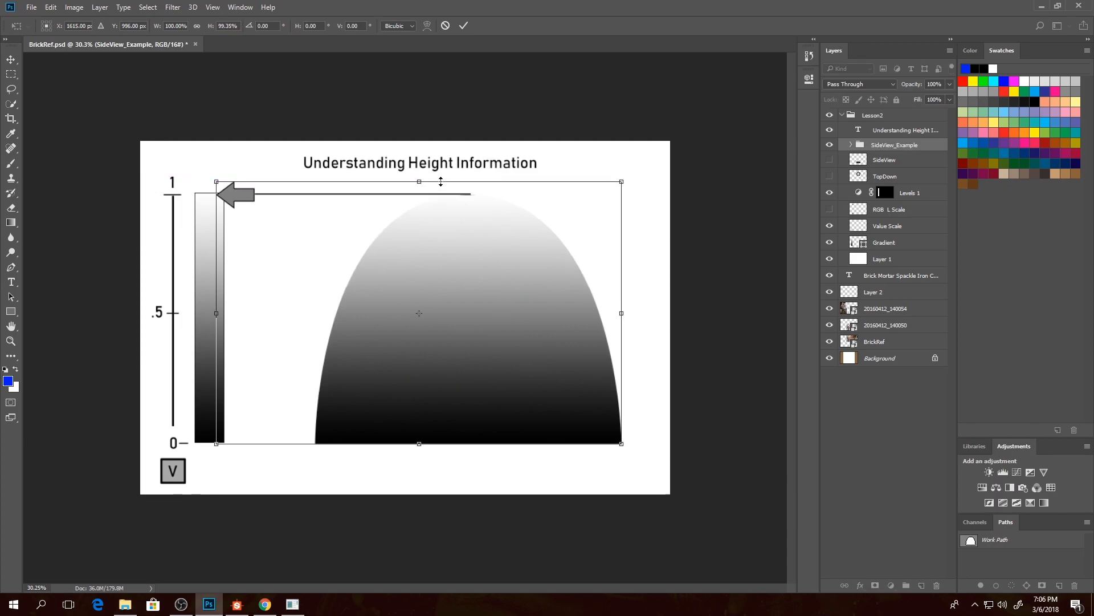
{"action": "key", "text": "Return"}
{"action": "key", "text": "b"}
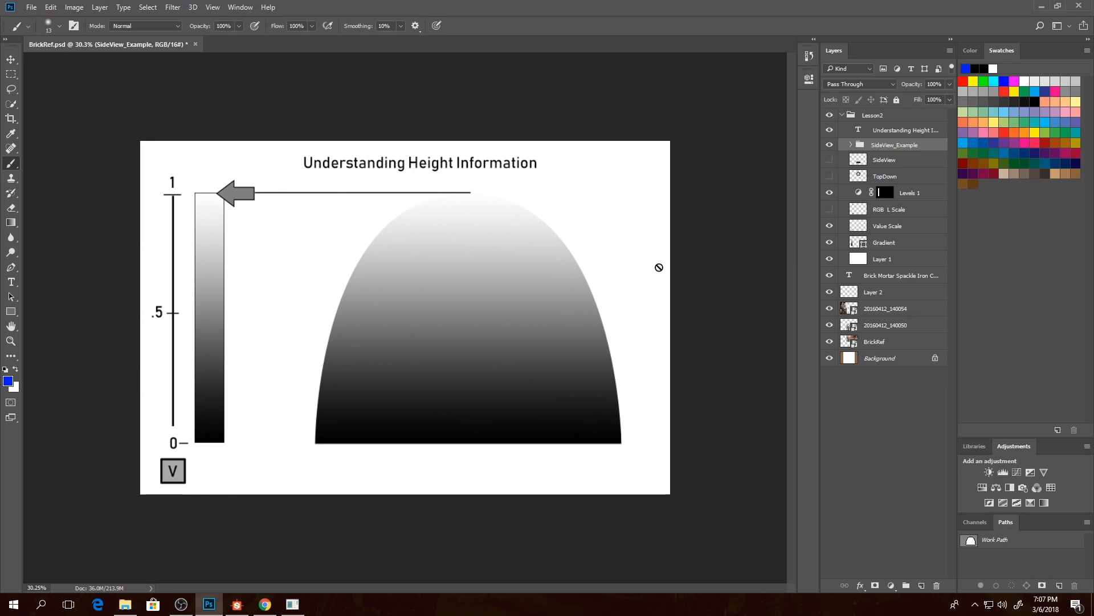
- Hide the SideView_Example group and try the Levels 1 layer's input and output sliders on the value gradient, restoring the default levels
{"action": "left_click", "coordinate": [829, 145]}
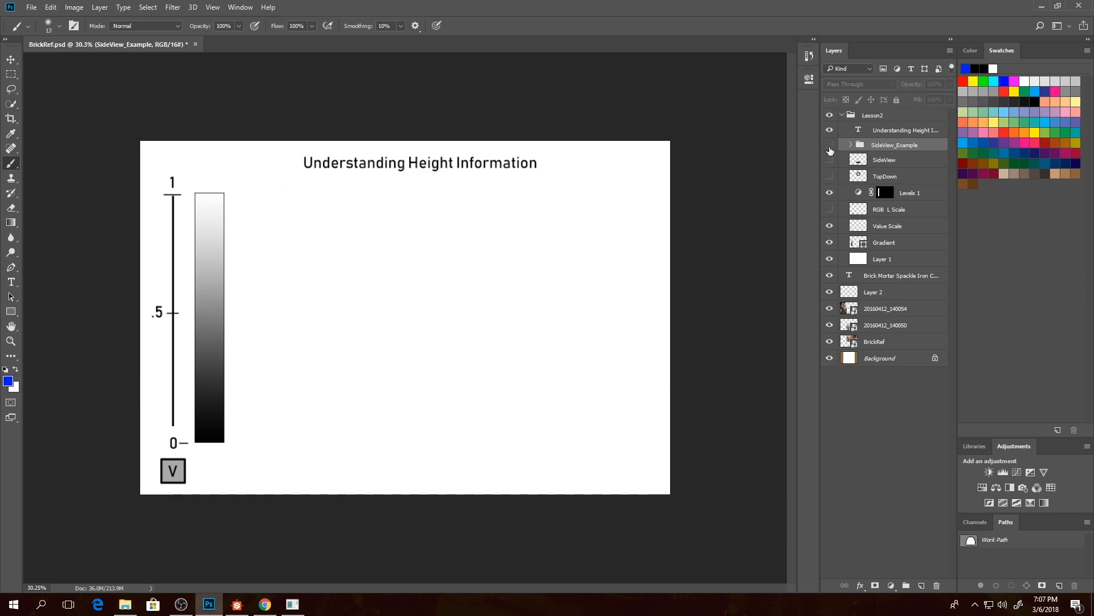
{"action": "left_click", "coordinate": [918, 198]}
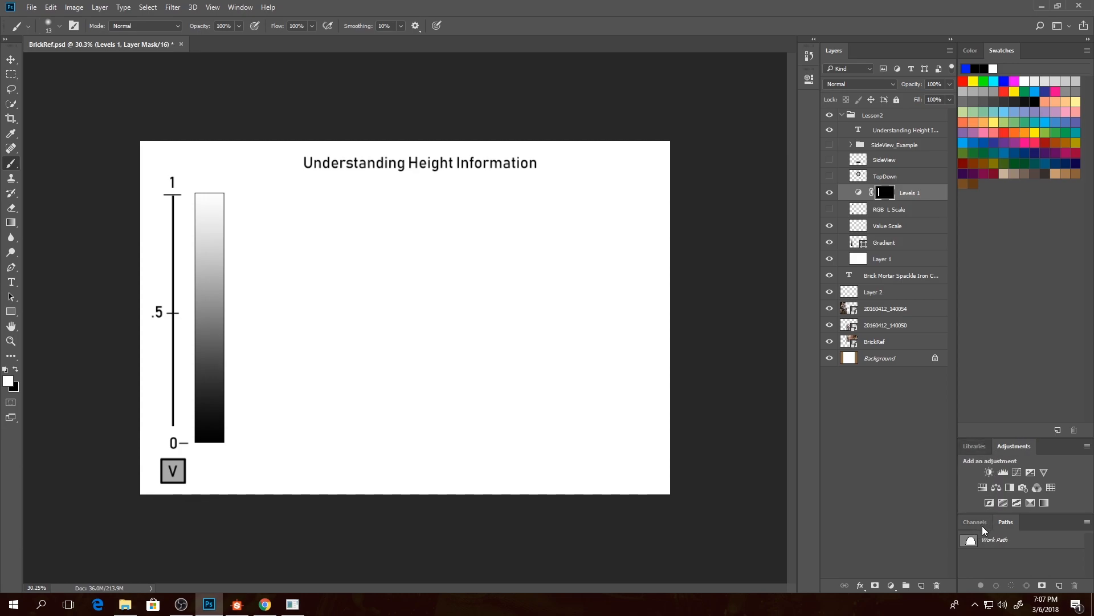
{"action": "left_click", "coordinate": [810, 80]}
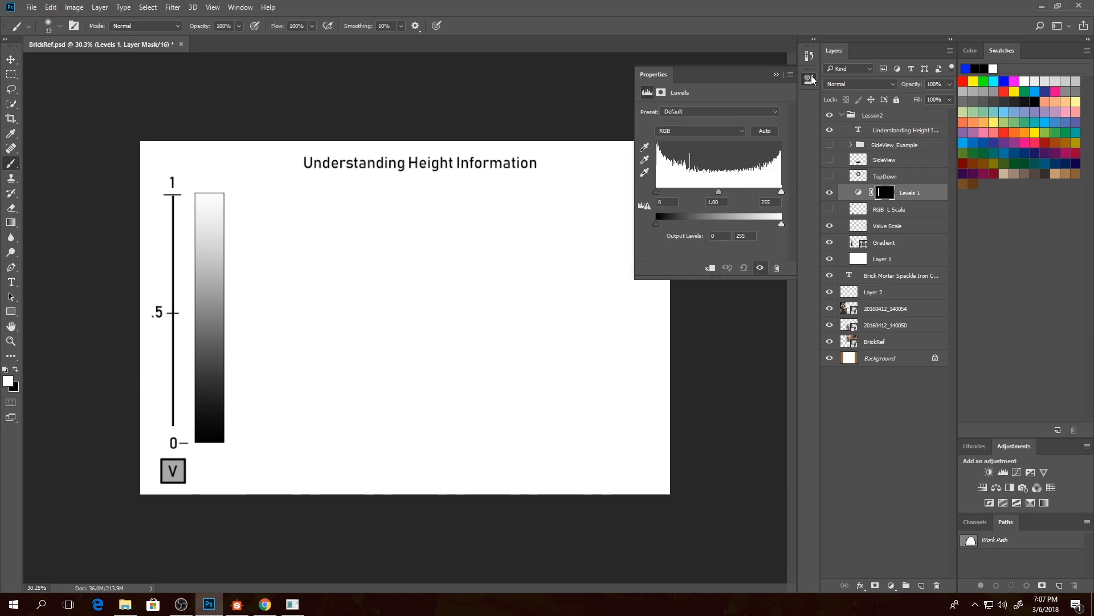
{"action": "left_click_drag", "start_coordinate": [716, 73], "coordinate": [336, 227]}
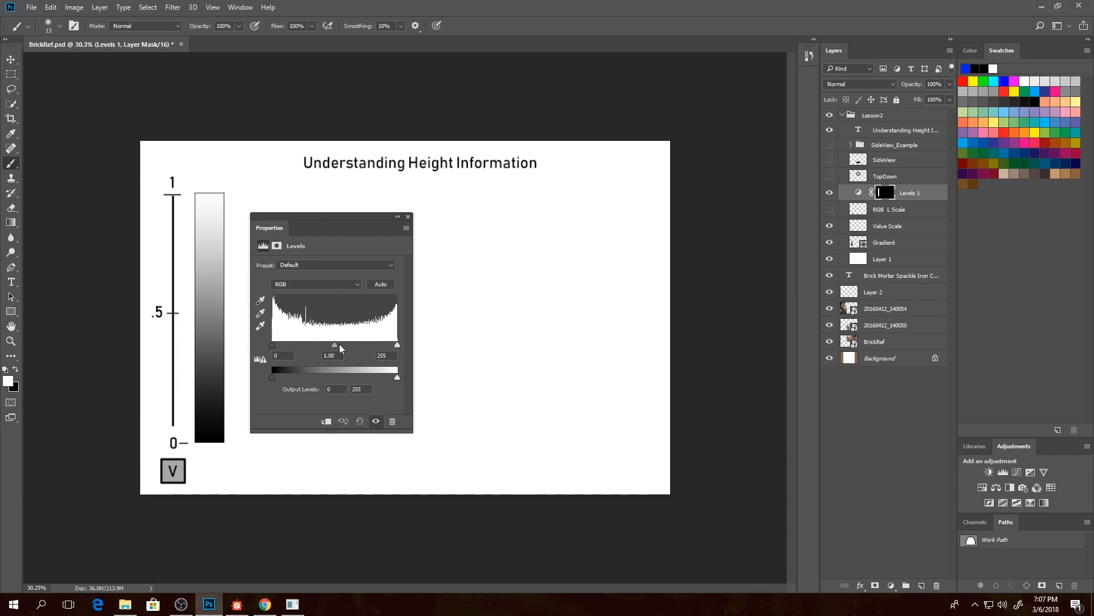
{"action": "mouse_move", "coordinate": [271, 345]}
{"action": "left_mouse_down"}
{"action": "mouse_move", "coordinate": [300, 348]}
{"action": "mouse_move", "coordinate": [272, 347]}
{"action": "left_mouse_up"}
{"action": "left_click_drag", "start_coordinate": [396, 346], "coordinate": [331, 346]}
{"action": "mouse_move", "coordinate": [398, 377]}
{"action": "left_mouse_down"}
{"action": "mouse_move", "coordinate": [343, 378]}
{"action": "mouse_move", "coordinate": [401, 382]}
{"action": "left_mouse_up"}
{"action": "left_click_drag", "start_coordinate": [373, 220], "coordinate": [1025, 234]}
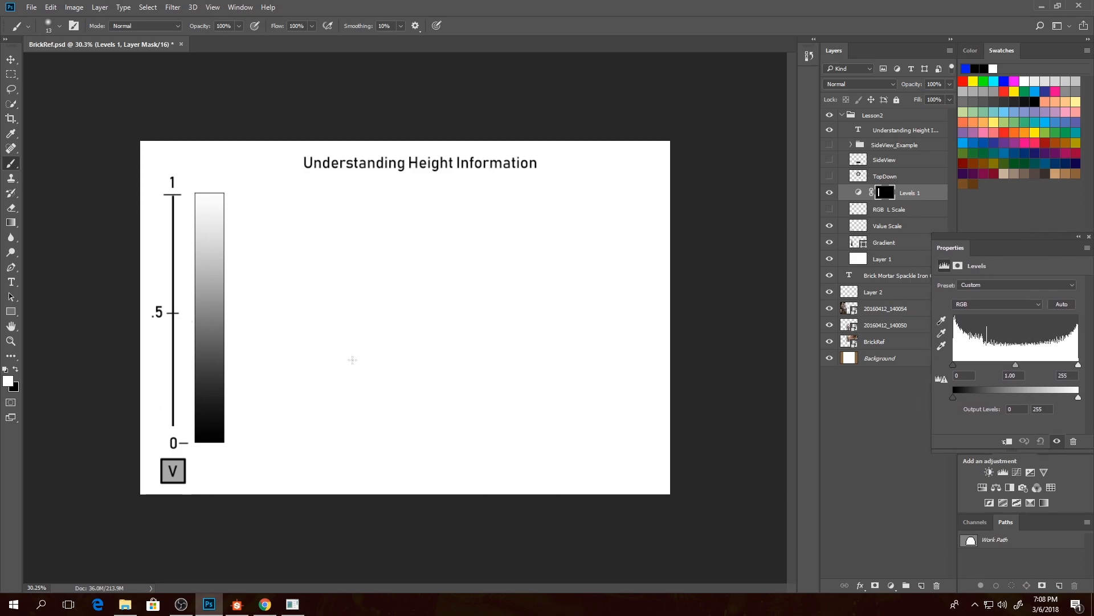
- Switch to Substance Designer and create a new graph in Lesson2.sbs from the Empty template with the default properties
{"action": "left_click", "coordinate": [237, 604]}
{"action": "middle_click_drag", "start_coordinate": [402, 155], "coordinate": [426, 157]}
{"action": "scroll", "coordinate": [427, 161], "scroll_direction": "down", "scroll_amount": 3}
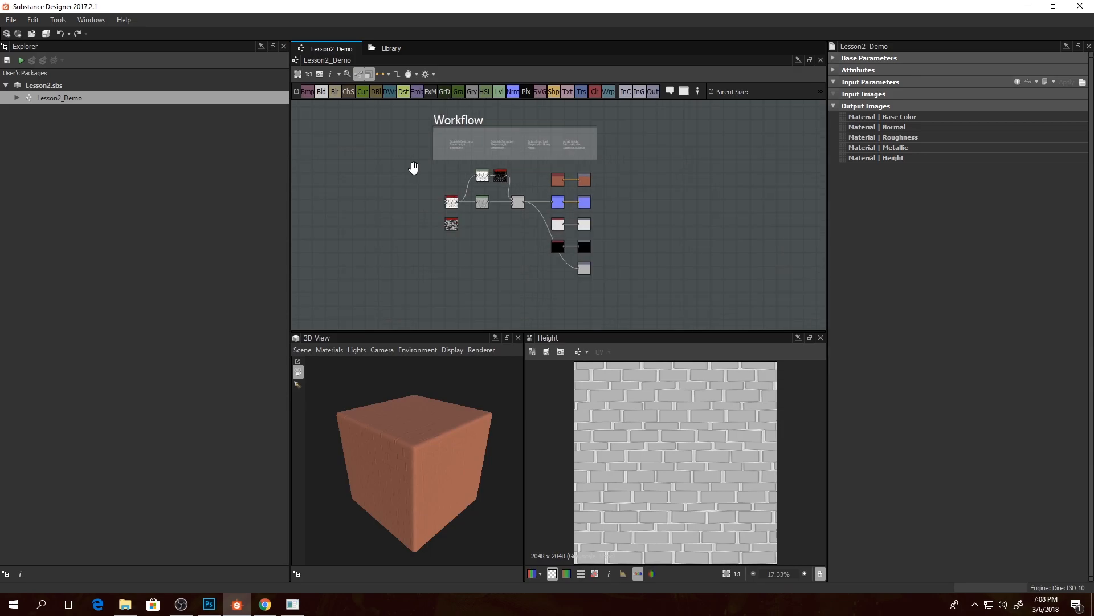
{"action": "middle_click_drag", "start_coordinate": [415, 180], "coordinate": [422, 179]}
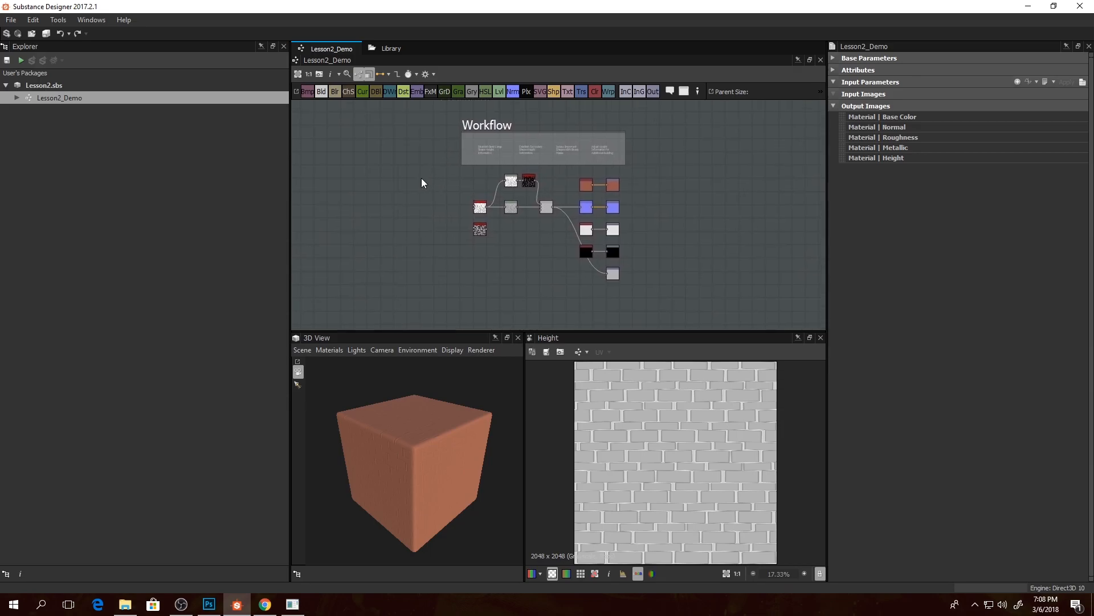
{"action": "left_click", "coordinate": [60, 84]}
{"action": "right_click", "coordinate": [59, 85]}
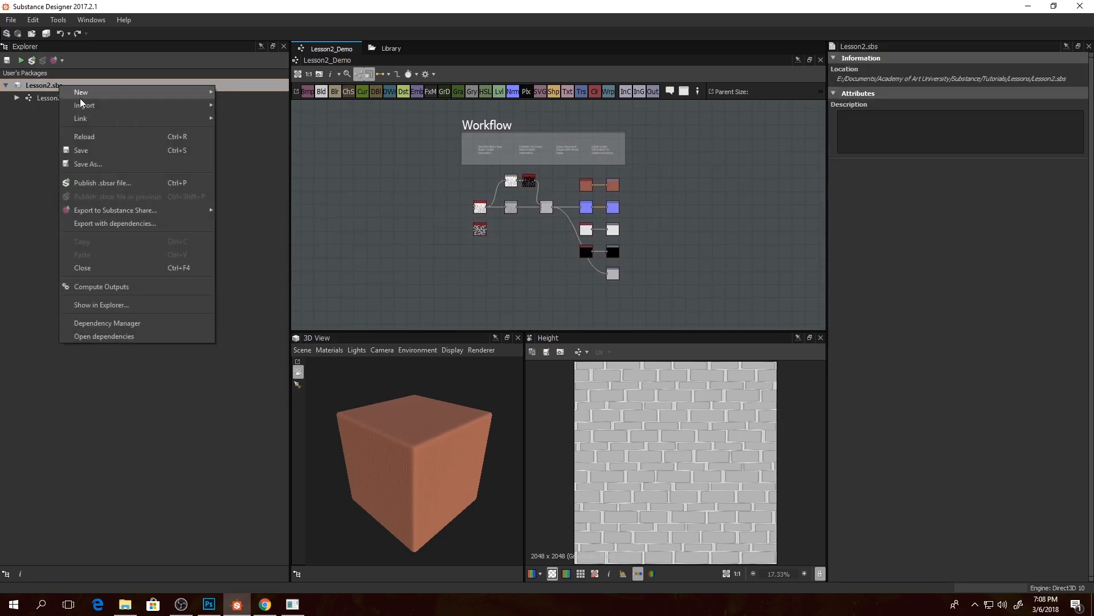
{"action": "mouse_move", "coordinate": [90, 92]}
{"action": "left_click", "coordinate": [252, 91]}
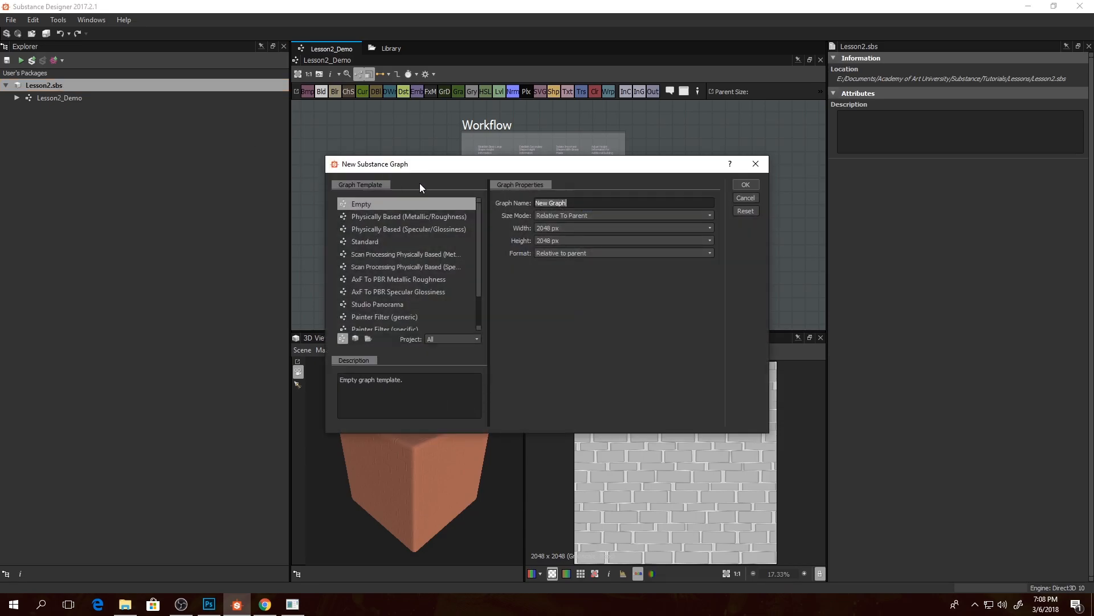
{"action": "left_click", "coordinate": [746, 185]}
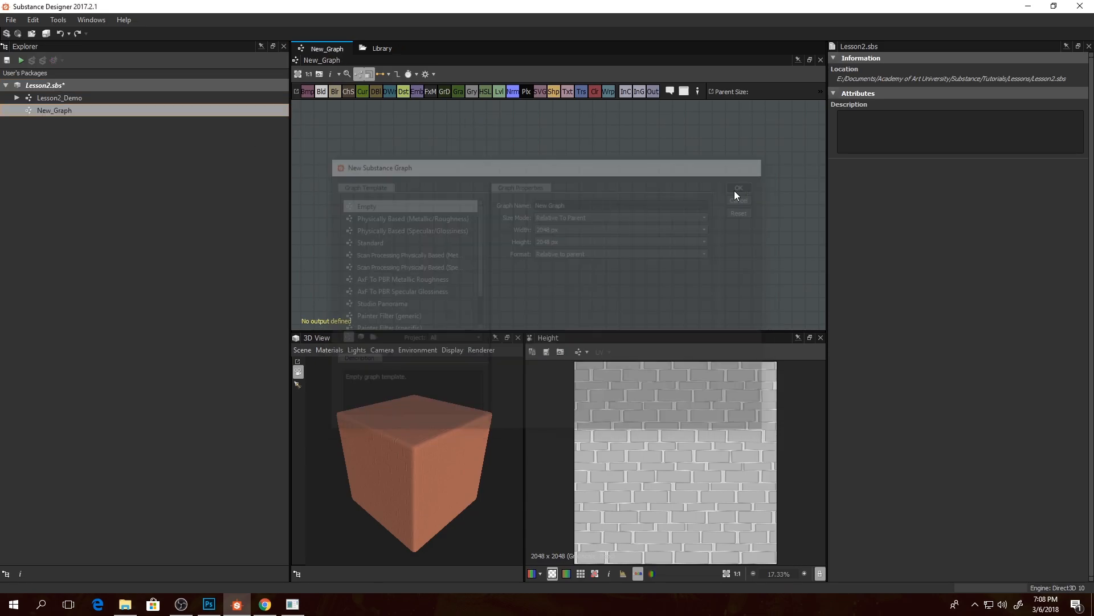
- Reopen the Lesson2_Demo graph and examine its four Workflow notes and the nodes beneath them
{"action": "left_click", "coordinate": [81, 98]}
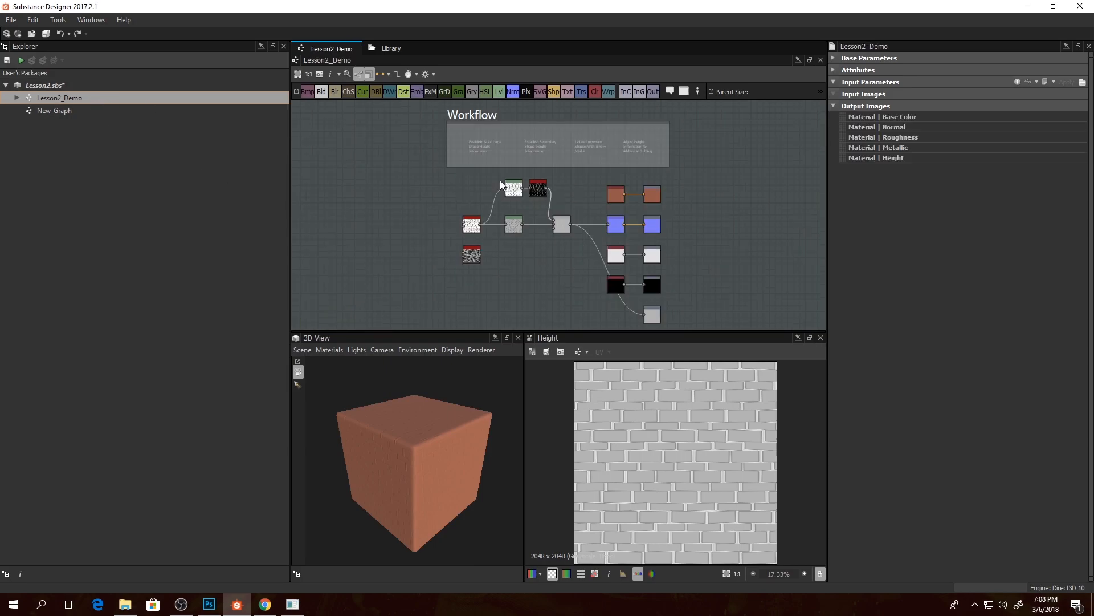
{"action": "scroll", "coordinate": [481, 193], "scroll_direction": "up", "scroll_amount": 5}
{"action": "middle_click_drag", "start_coordinate": [469, 197], "coordinate": [403, 230]}
{"action": "middle_click_drag", "start_coordinate": [530, 214], "coordinate": [494, 223]}
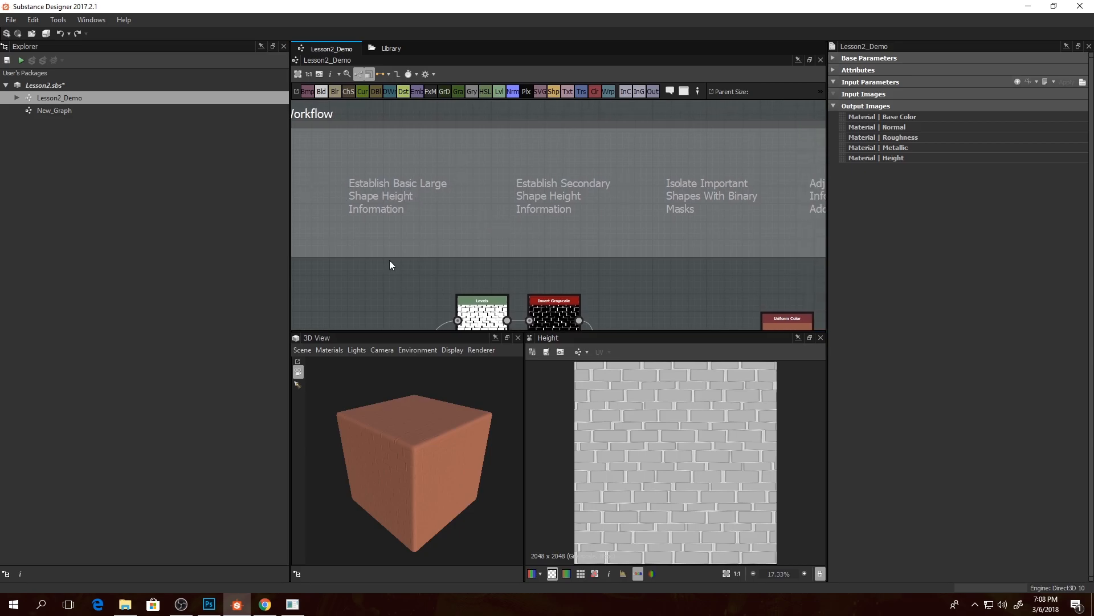
{"action": "middle_click_drag", "start_coordinate": [701, 231], "coordinate": [579, 202]}
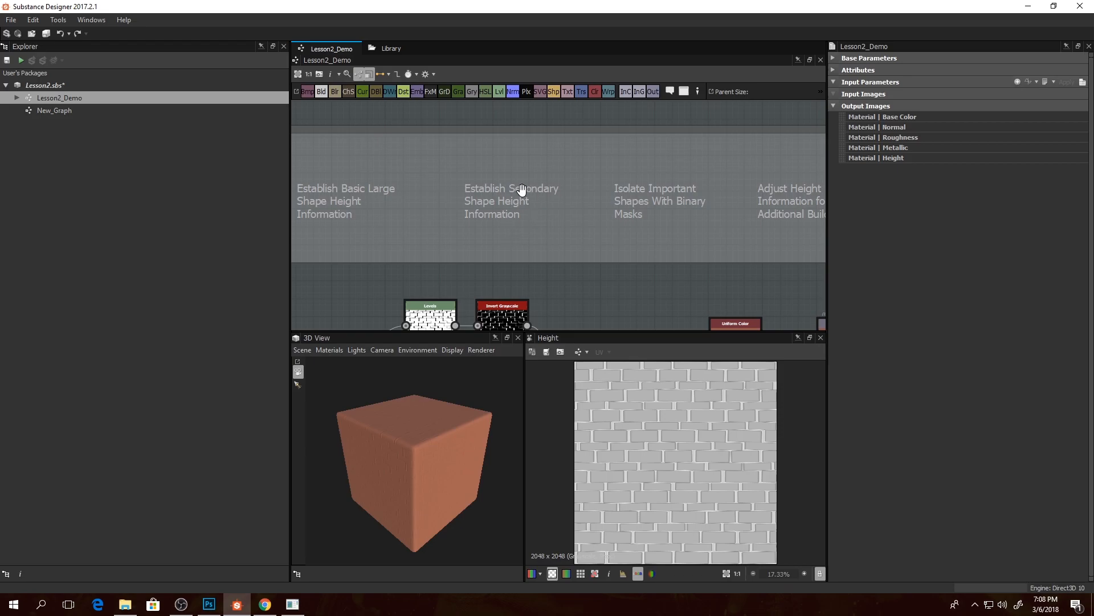
{"action": "middle_click_drag", "start_coordinate": [630, 271], "coordinate": [590, 217]}
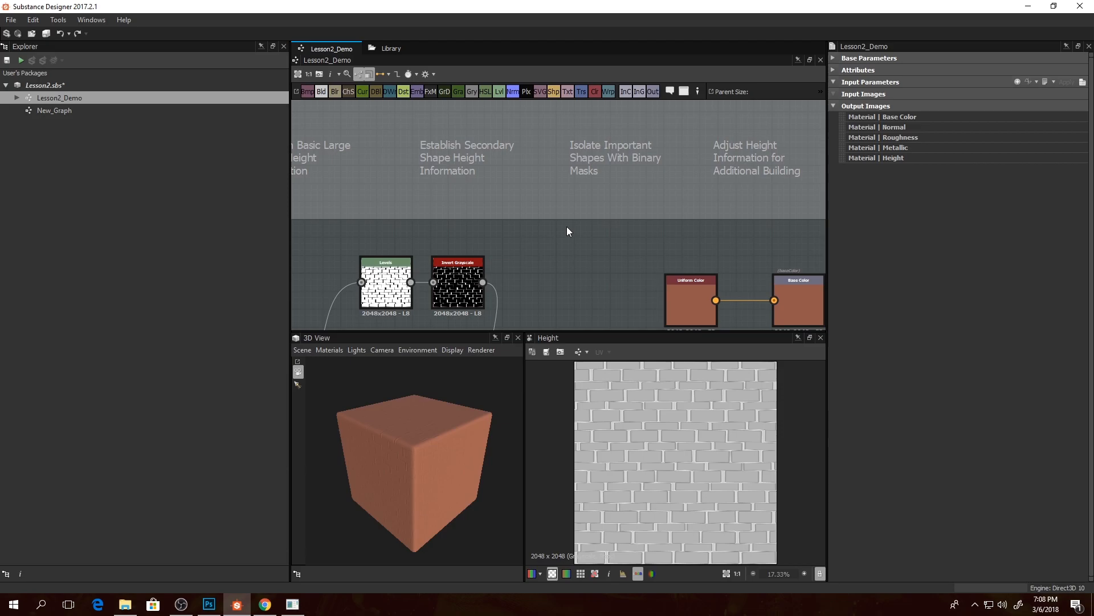
{"action": "middle_click_drag", "start_coordinate": [607, 213], "coordinate": [598, 256]}
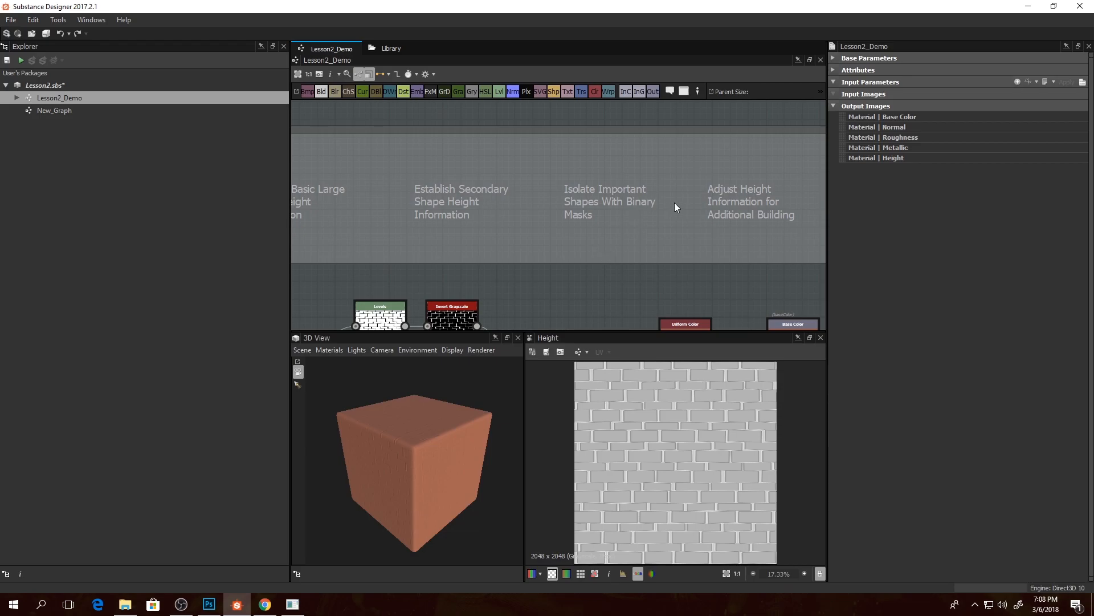
{"action": "middle_click_drag", "start_coordinate": [709, 223], "coordinate": [578, 237]}
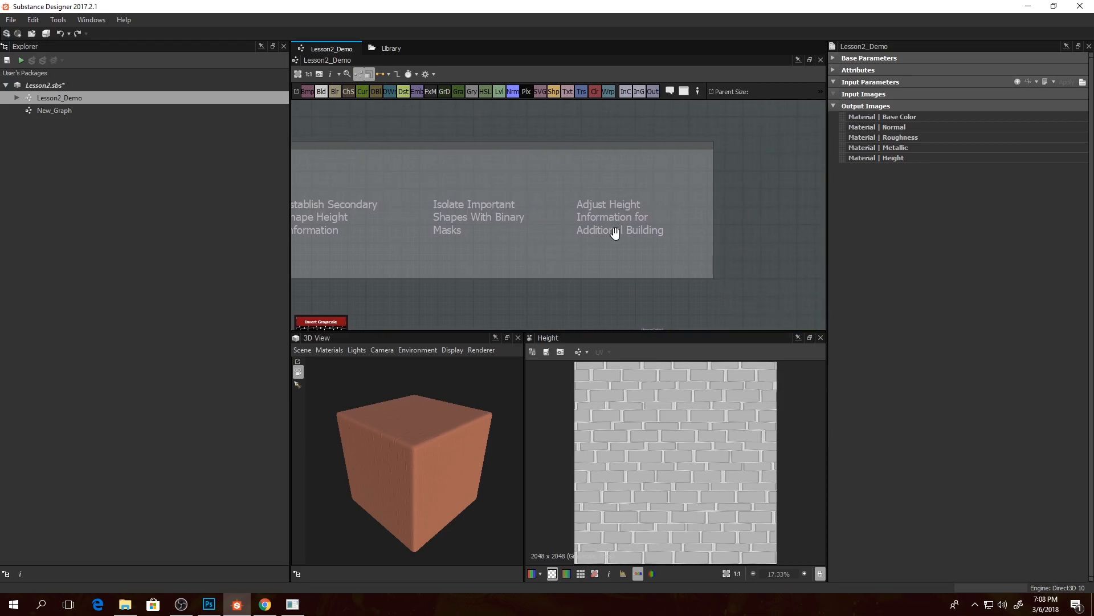
{"action": "middle_click_drag", "start_coordinate": [513, 246], "coordinate": [650, 225]}
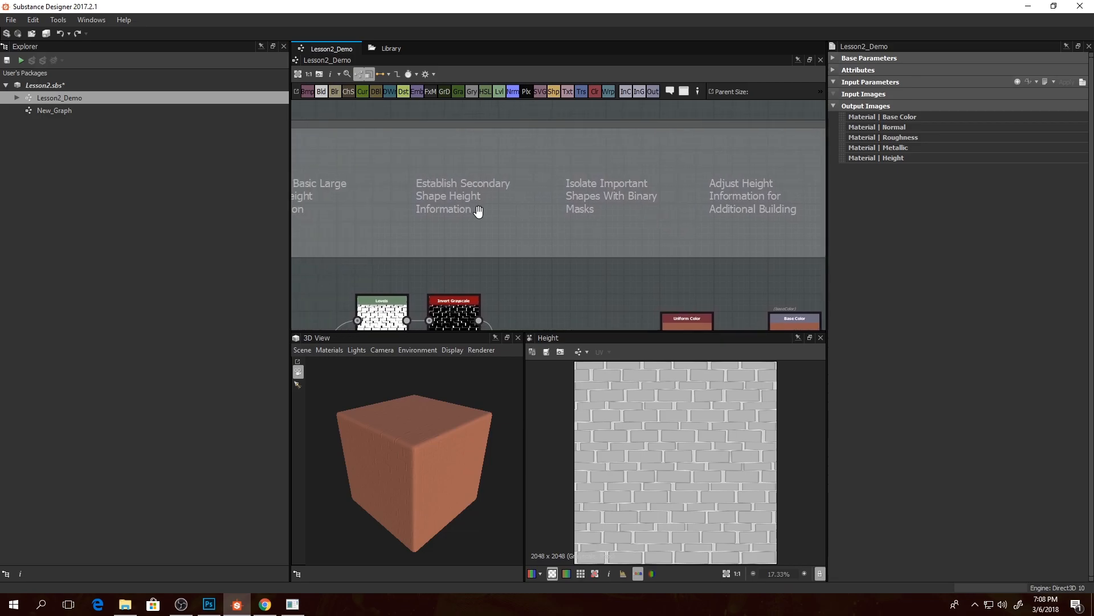
{"action": "scroll", "coordinate": [496, 222], "scroll_direction": "down", "scroll_amount": 5}
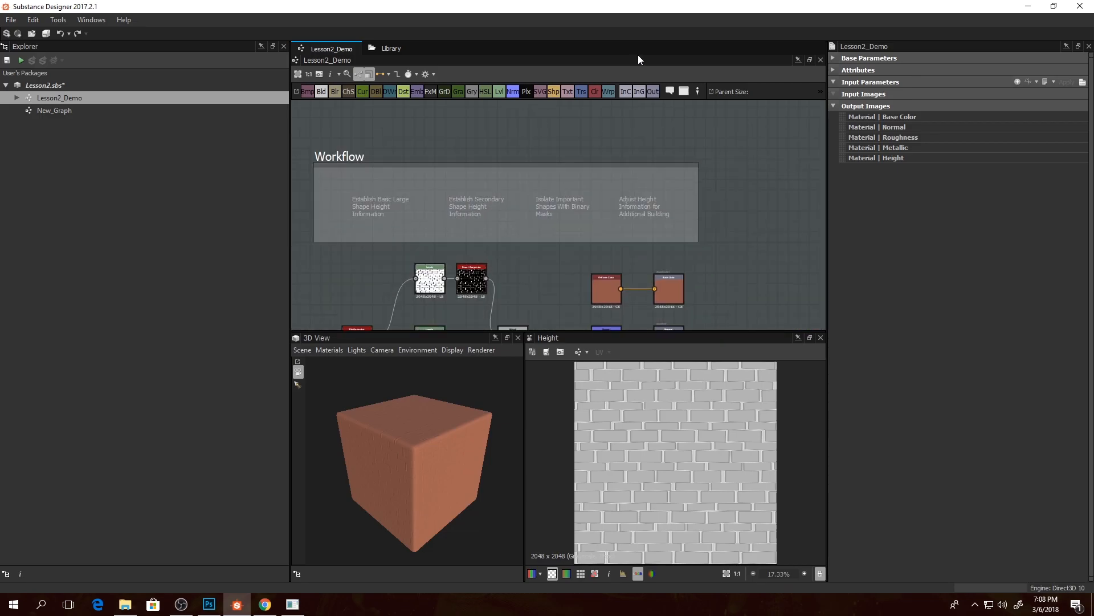
{"action": "scroll", "coordinate": [526, 258], "scroll_direction": "up", "scroll_amount": 3}
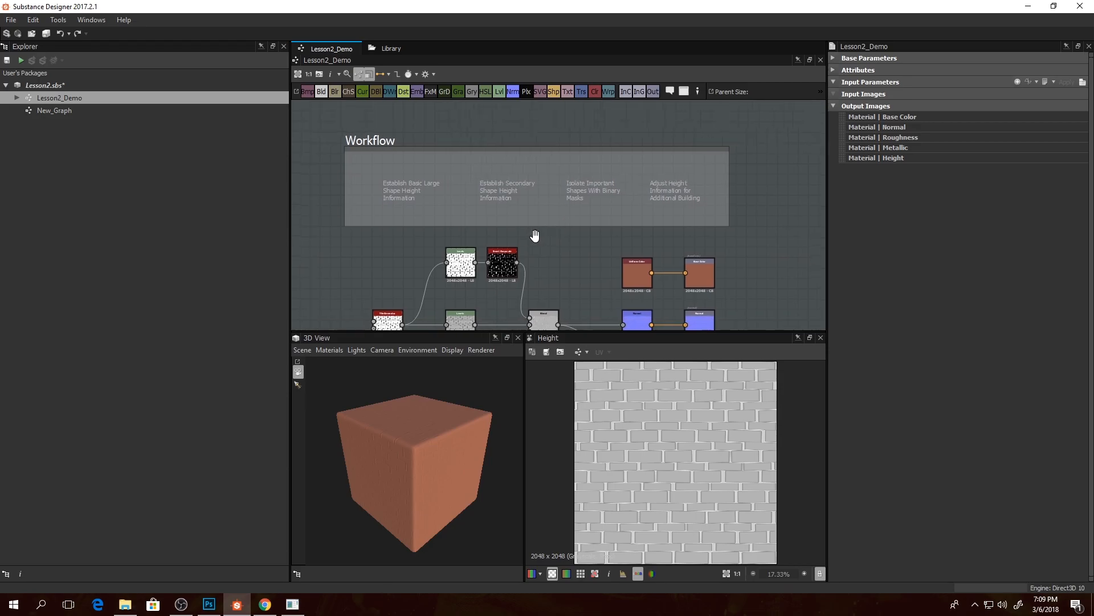
{"action": "middle_click_drag", "start_coordinate": [485, 272], "coordinate": [519, 226]}
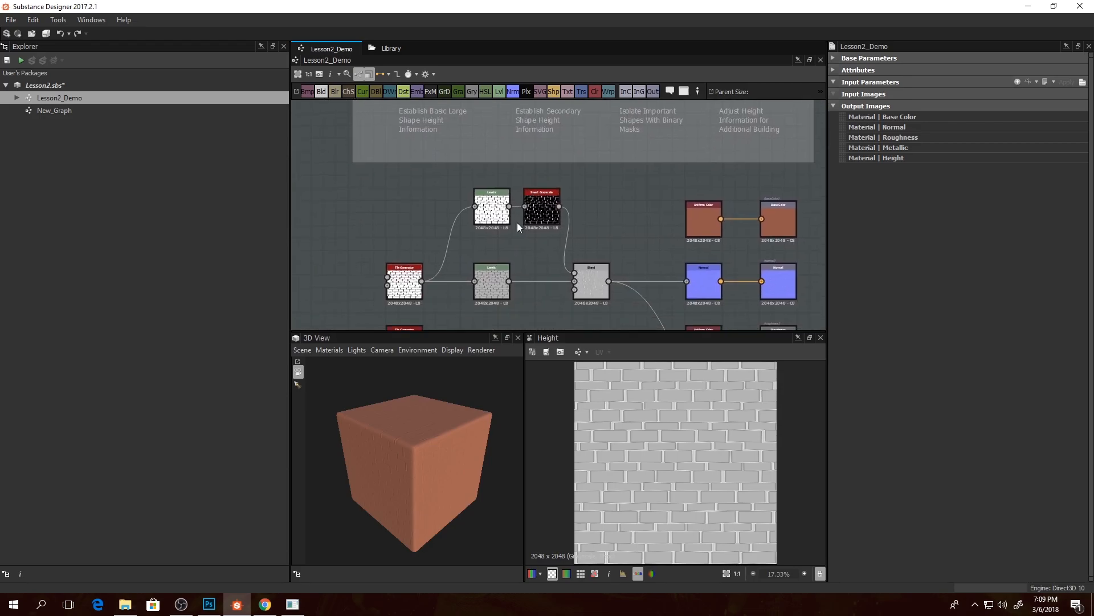
- Switch to Photoshop, show the SideView_Example group, and swap the foreground and background colors
{"action": "left_click", "coordinate": [208, 604]}
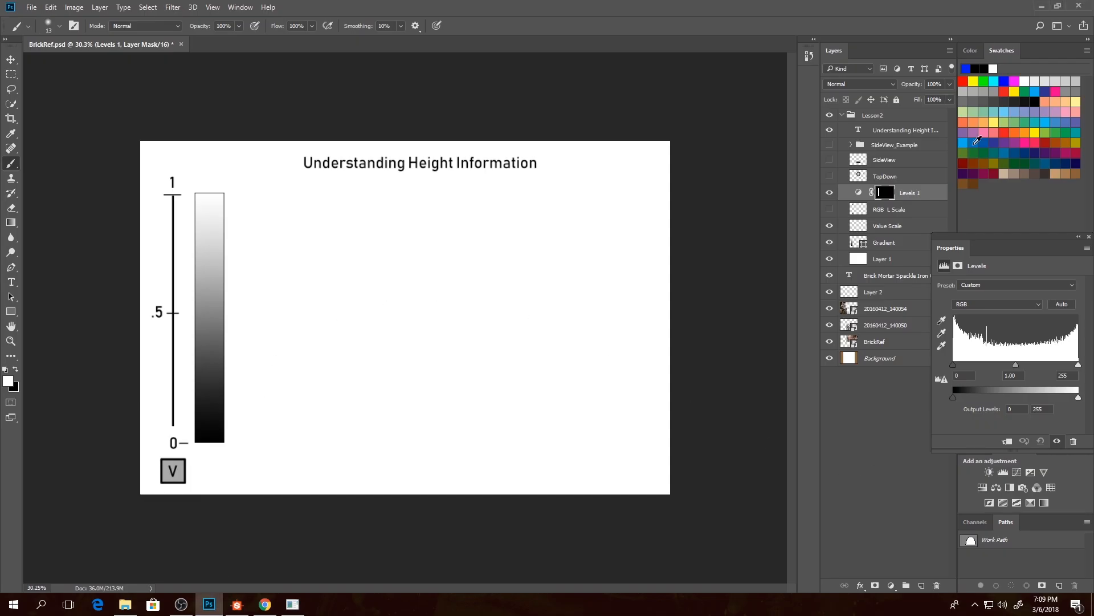
{"action": "left_click", "coordinate": [828, 145]}
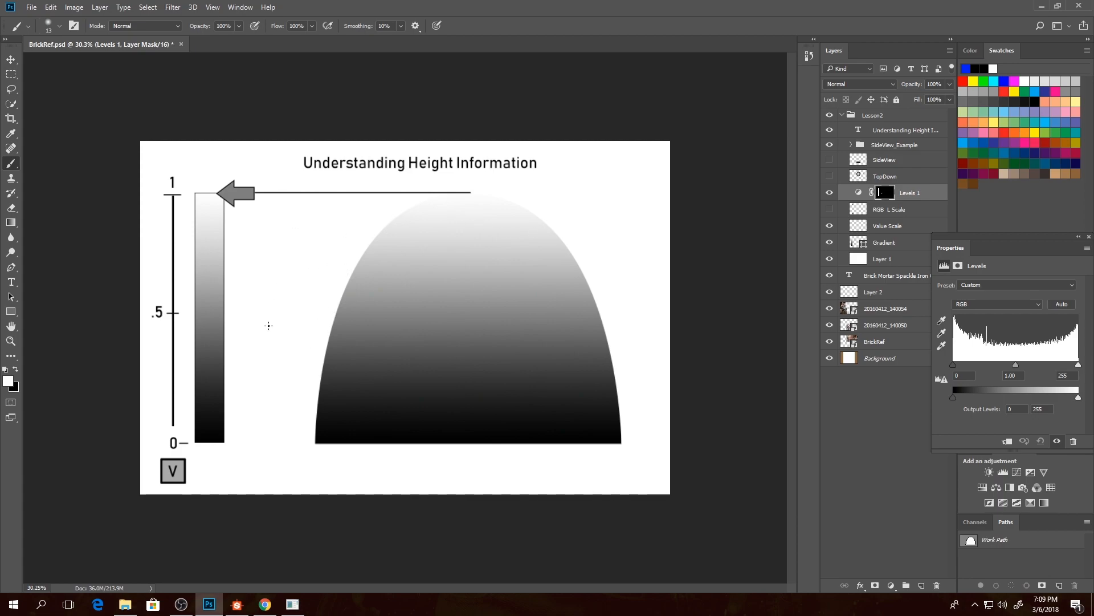
{"action": "key", "text": "x"}
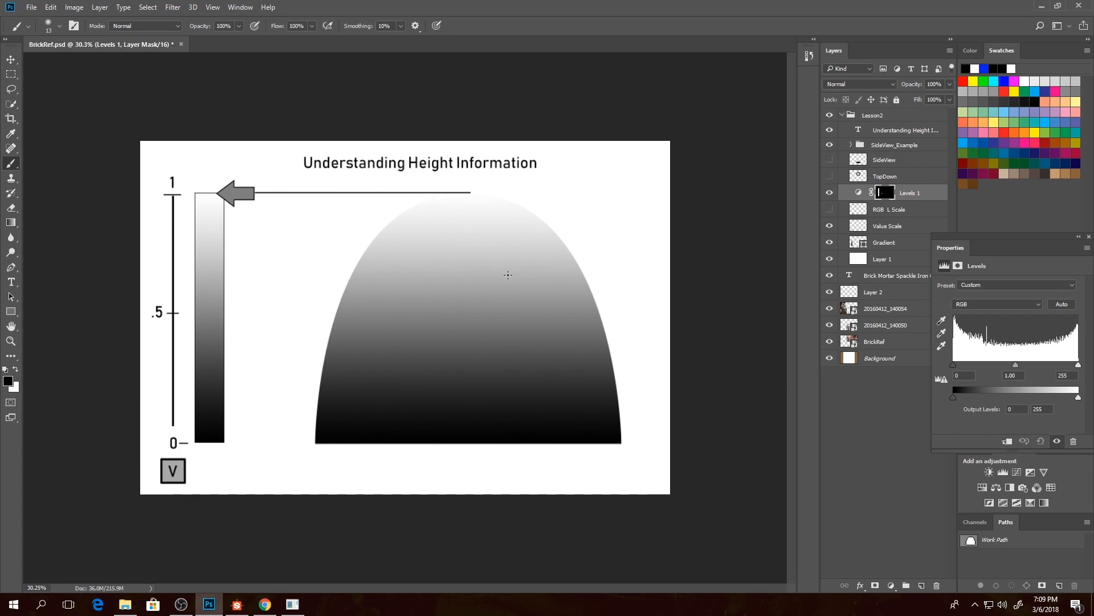
- Try squashing the SideView_Example group vertically from its upper and lower edges with Free Transform, and undo the scaling
{"action": "left_click", "coordinate": [889, 146]}
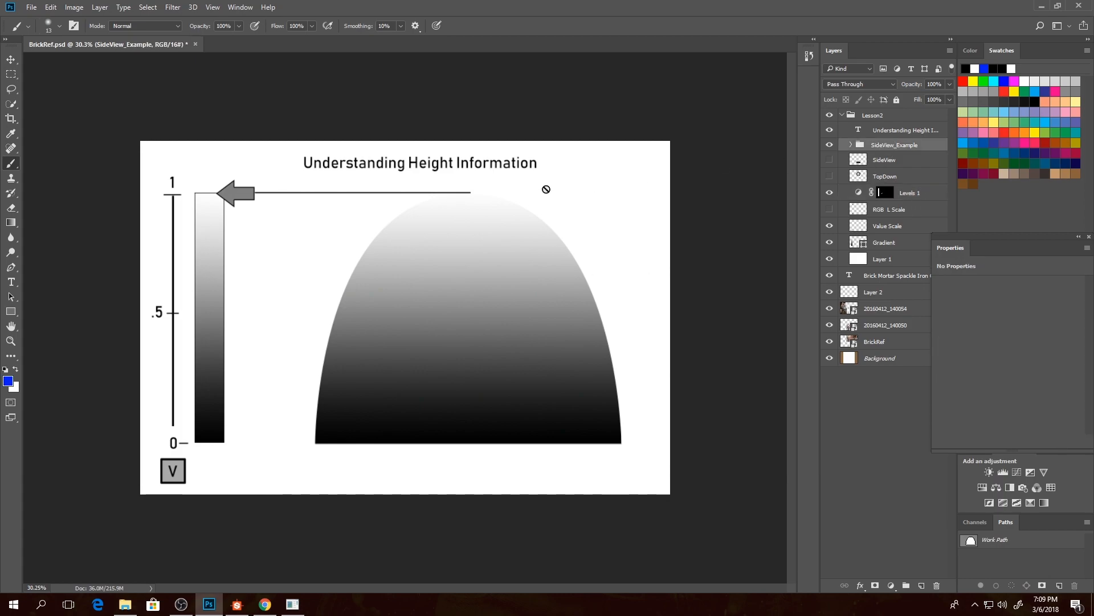
{"action": "key", "text": "ctrl+t"}
{"action": "left_click_drag", "start_coordinate": [416, 181], "coordinate": [419, 240]}
{"action": "left_click_drag", "start_coordinate": [419, 445], "coordinate": [420, 395]}
{"action": "key", "text": "Return"}
{"action": "key", "text": "b"}
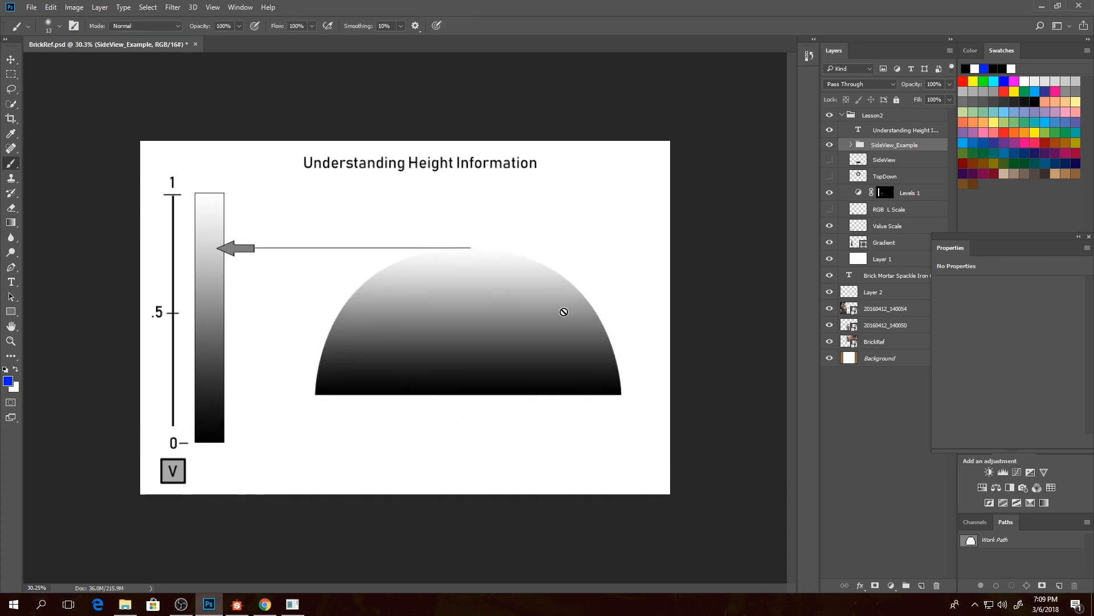
{"action": "key", "text": "ctrl+z"}
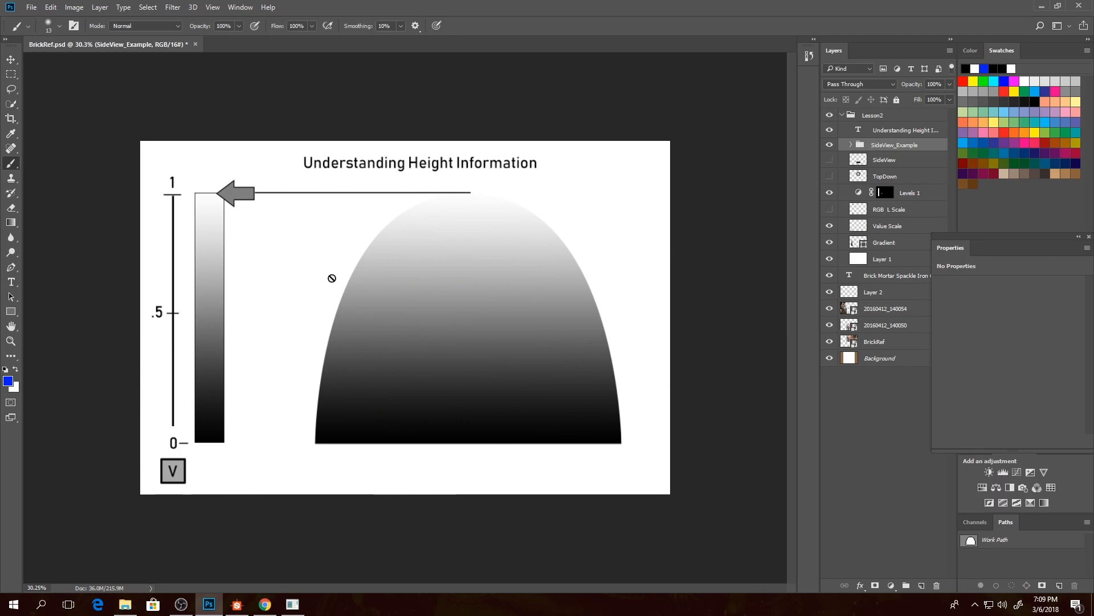
- Switch to Substance Designer and open the empty New_Graph from the Lesson2.sbs package
{"action": "left_click", "coordinate": [237, 605]}
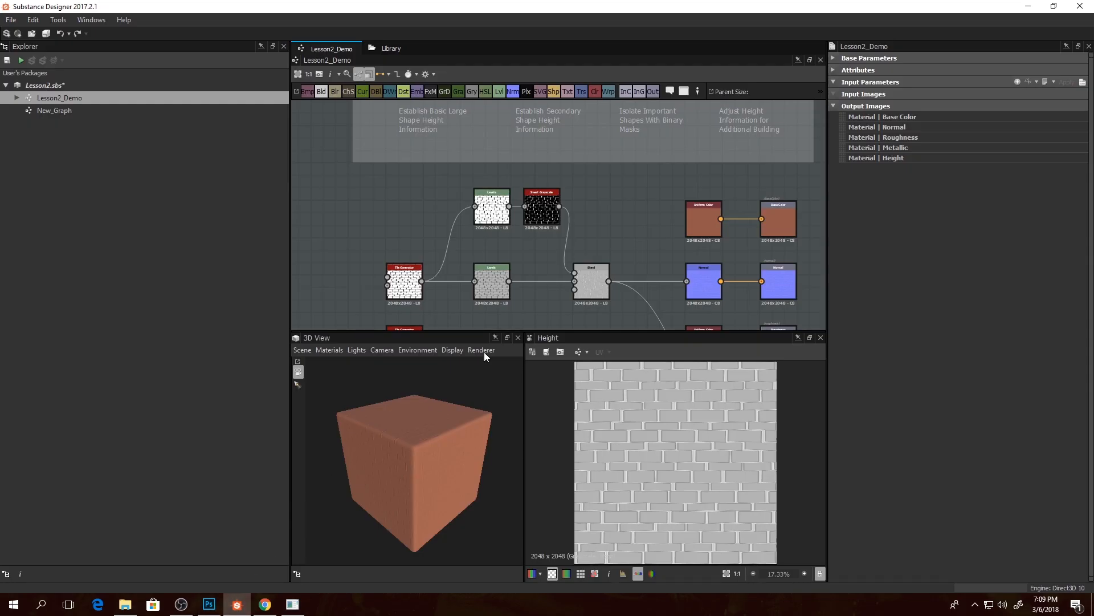
{"action": "middle_click_drag", "start_coordinate": [641, 228], "coordinate": [632, 225]}
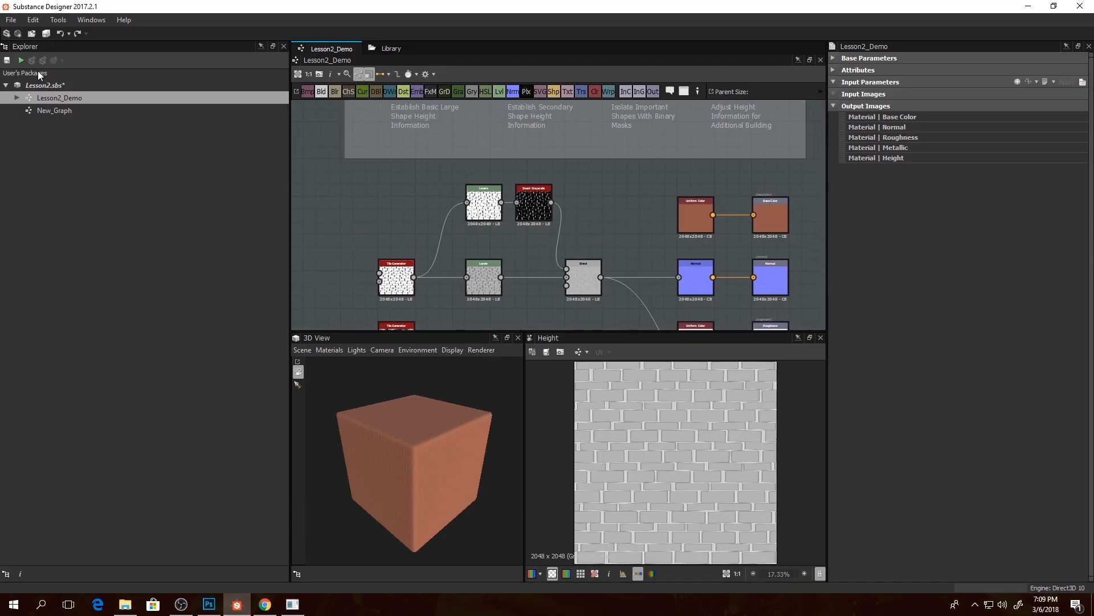
{"action": "left_click", "coordinate": [74, 113]}
{"action": "double_click", "coordinate": [76, 114]}
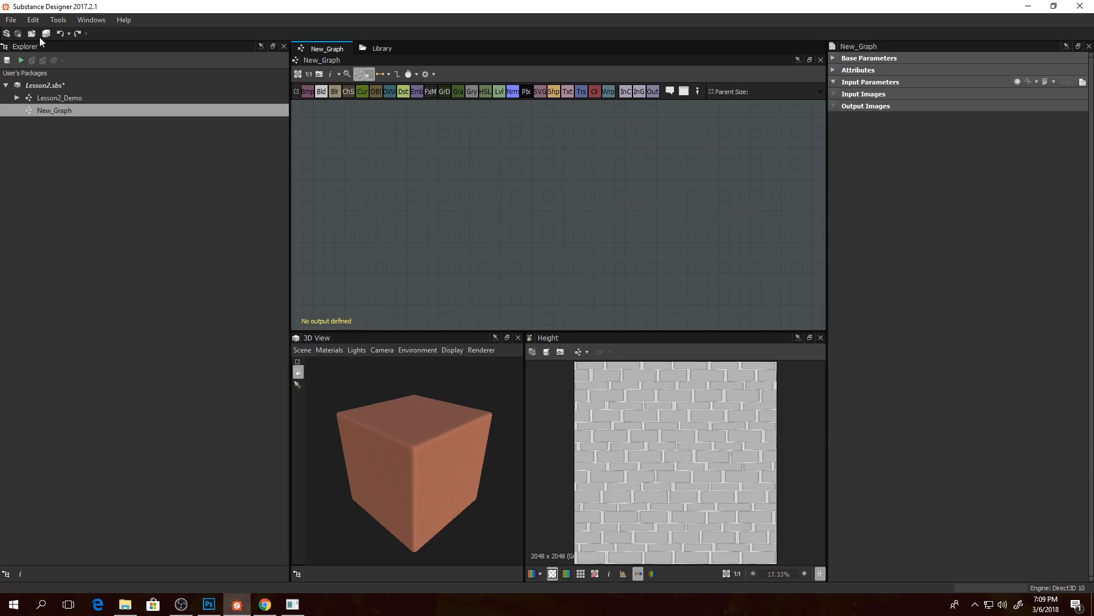
- Create another graph in Lesson2.sbs from the Physically Based (Metallic/Roughness) template with the default properties
{"action": "right_click", "coordinate": [74, 88]}
{"action": "mouse_move", "coordinate": [104, 98]}
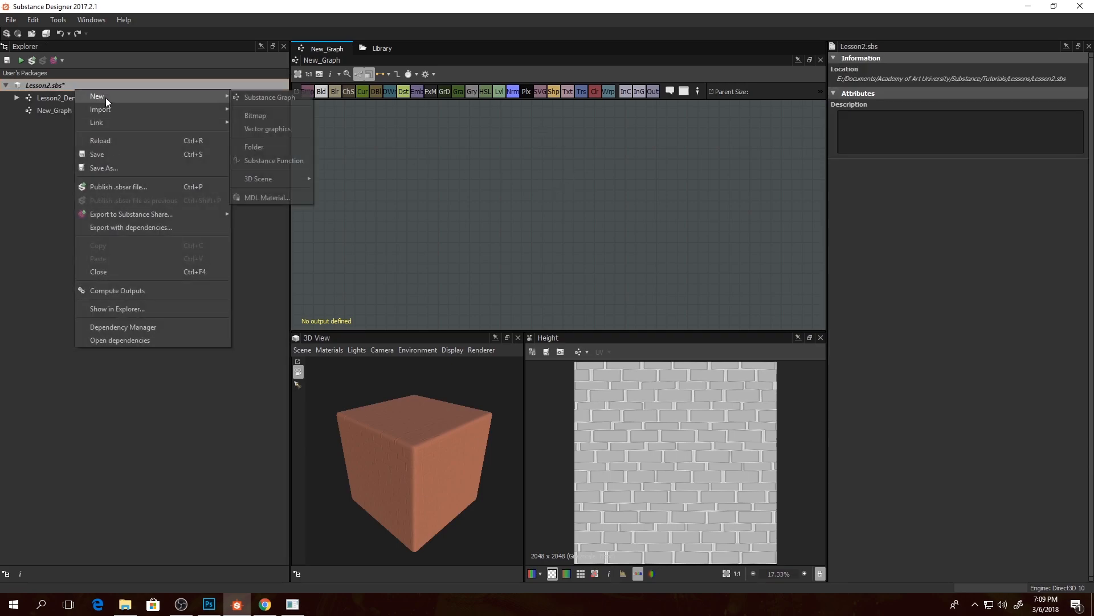
{"action": "left_click", "coordinate": [260, 97]}
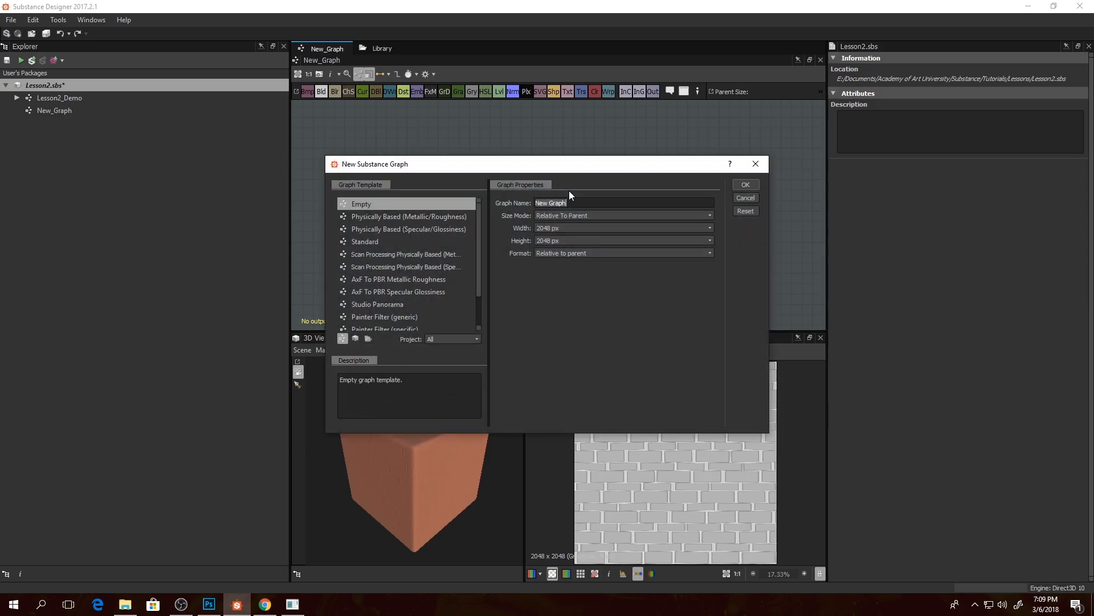
{"action": "left_click", "coordinate": [411, 216]}
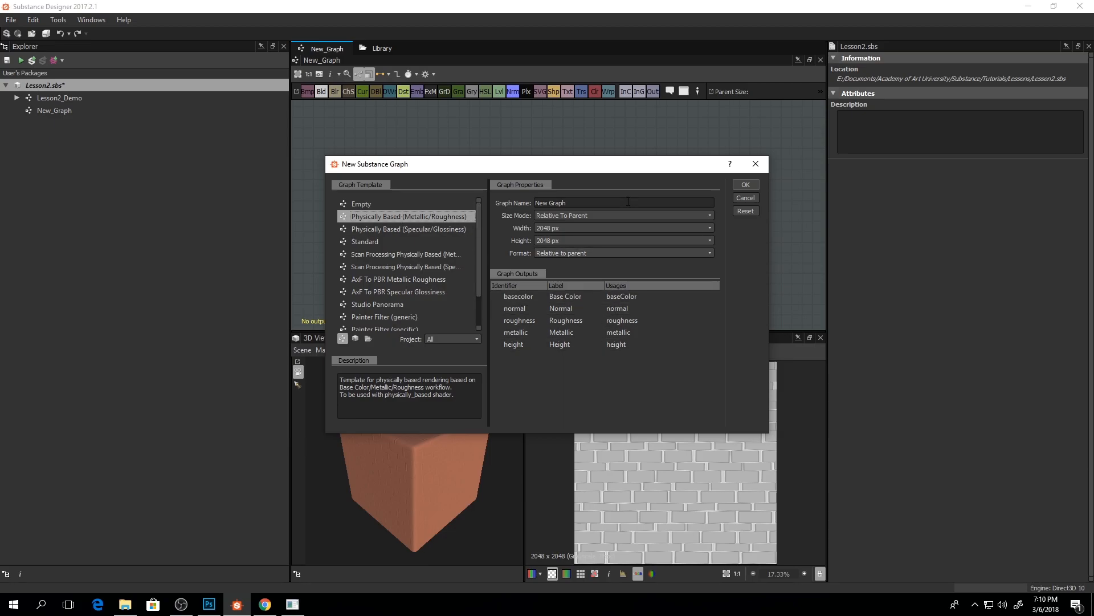
{"action": "left_click", "coordinate": [744, 185]}
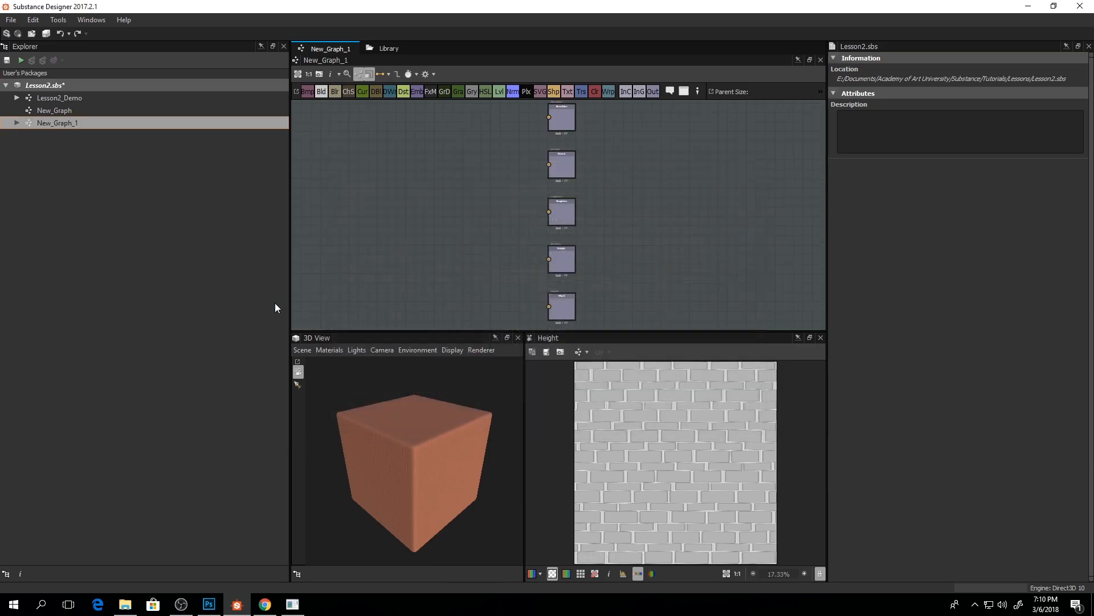
- Add a Uniform Color node to the new graph and place it beside the Base Color and Normal outputs
{"action": "middle_click_drag", "start_coordinate": [473, 183], "coordinate": [669, 186]}
{"action": "scroll", "coordinate": [669, 189], "scroll_direction": "down", "scroll_amount": 2}
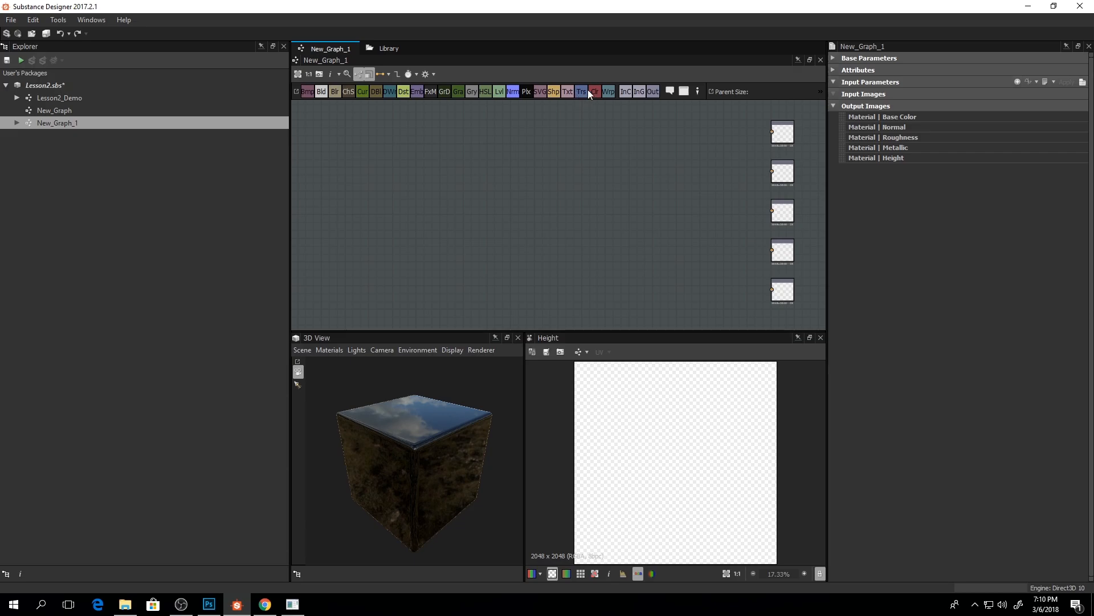
{"action": "left_click_drag", "start_coordinate": [650, 180], "coordinate": [651, 183]}
{"action": "left_click_drag", "start_coordinate": [625, 144], "coordinate": [668, 168]}
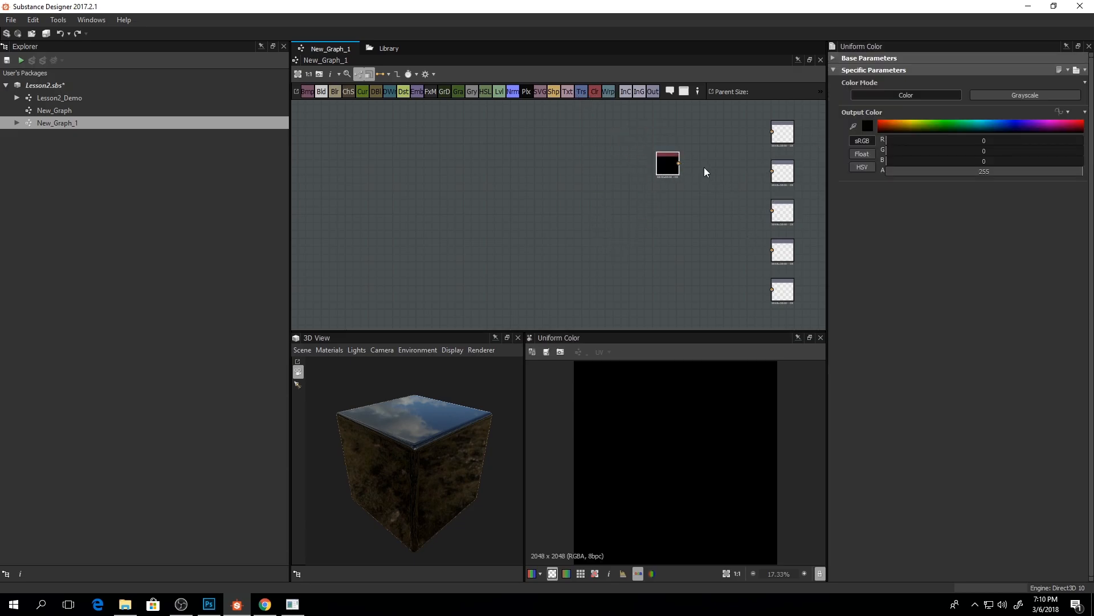
- Compare the Color and Grayscale modes on the Uniform Color node and leave the node set to Grayscale
{"action": "left_click", "coordinate": [1026, 96]}
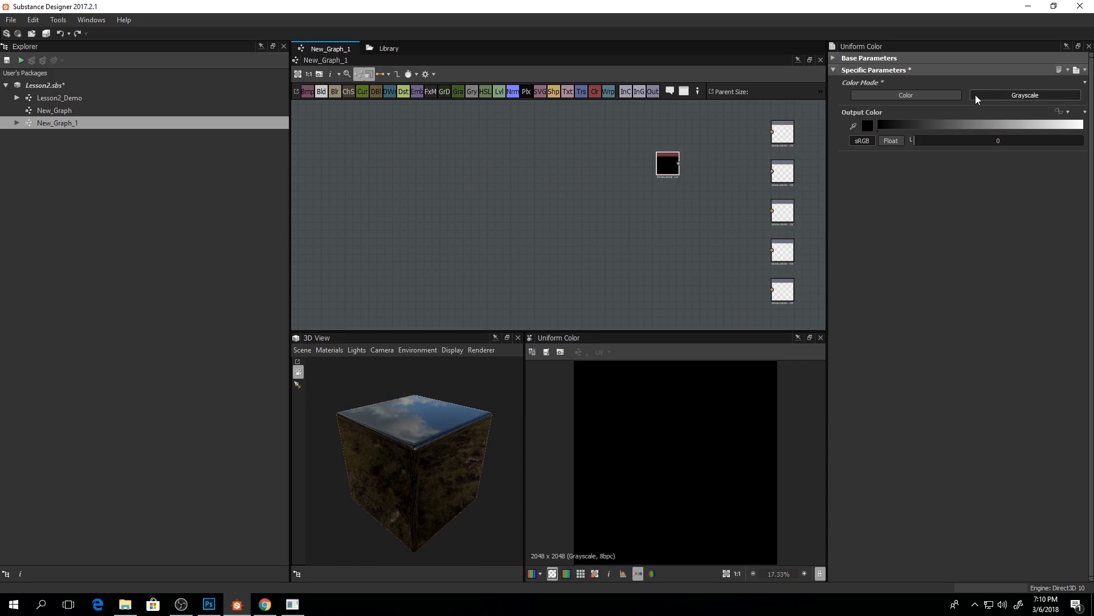
{"action": "left_click", "coordinate": [933, 96]}
{"action": "left_click", "coordinate": [1023, 92]}
{"action": "left_click", "coordinate": [937, 96]}
{"action": "left_click", "coordinate": [975, 97]}
{"action": "left_click", "coordinate": [951, 97]}
{"action": "left_click", "coordinate": [993, 94]}
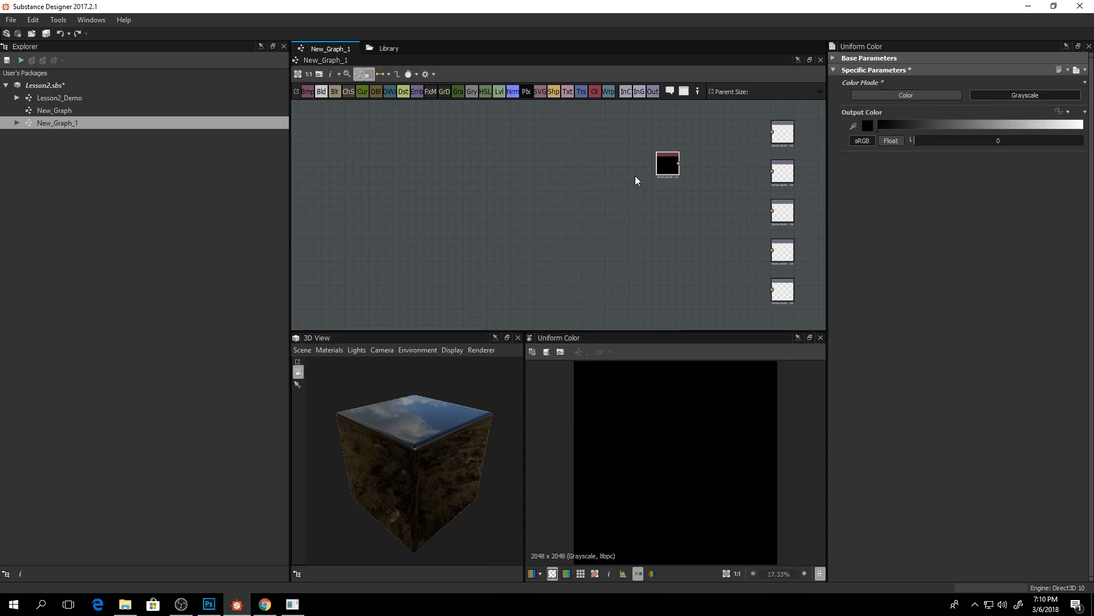
{"action": "left_click", "coordinate": [925, 94]}
{"action": "scroll", "coordinate": [672, 157], "scroll_direction": "up", "scroll_amount": 4}
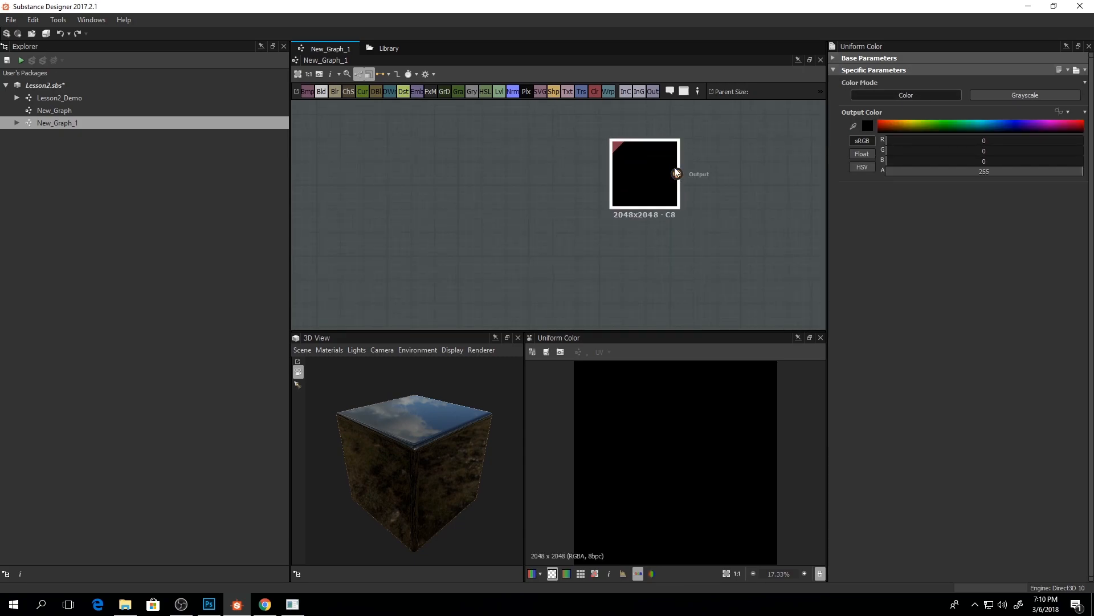
{"action": "left_click", "coordinate": [998, 95]}
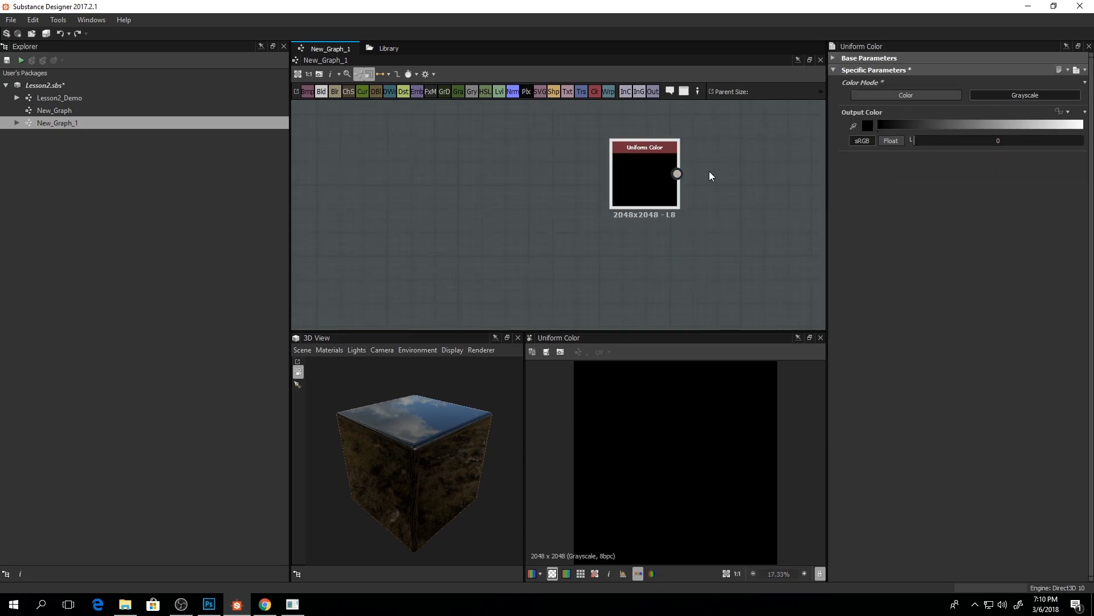
- Move the grayscale Uniform Color node beside the Roughness output and connect it to that output
{"action": "scroll", "coordinate": [710, 170], "scroll_direction": "down", "scroll_amount": 4}
{"action": "middle_click_drag", "start_coordinate": [739, 202], "coordinate": [671, 189]}
{"action": "scroll", "coordinate": [662, 191], "scroll_direction": "down", "scroll_amount": 2}
{"action": "scroll", "coordinate": [637, 190], "scroll_direction": "up", "scroll_amount": 3}
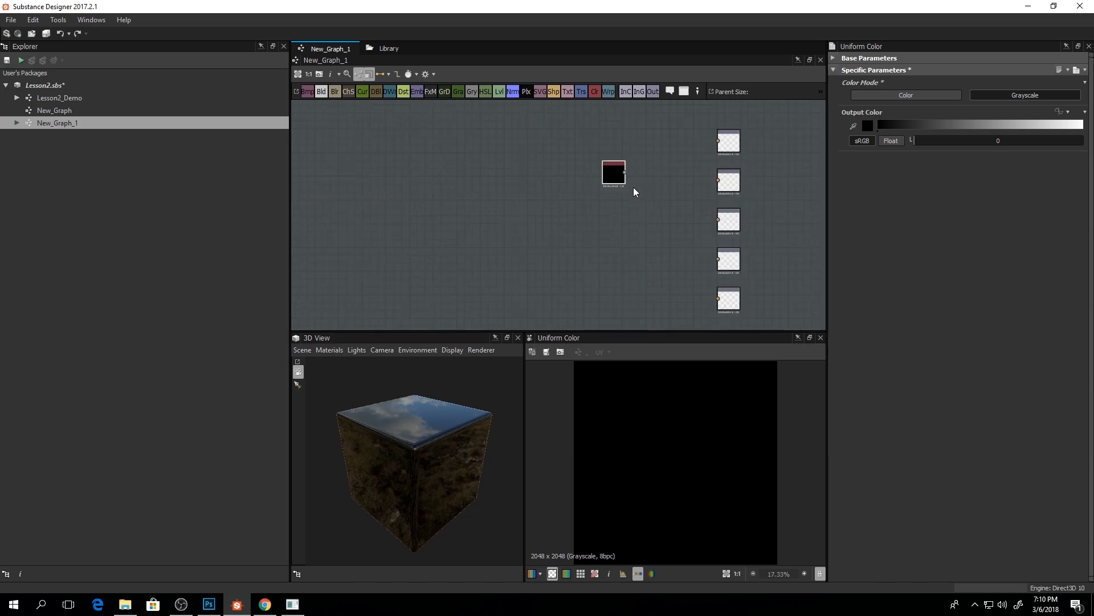
{"action": "left_click_drag", "start_coordinate": [621, 167], "coordinate": [705, 217]}
{"action": "left_click_drag", "start_coordinate": [608, 167], "coordinate": [756, 234]}
{"action": "left_click", "coordinate": [776, 222]}
{"action": "left_click_drag", "start_coordinate": [680, 221], "coordinate": [715, 230]}
{"action": "scroll", "coordinate": [613, 212], "scroll_direction": "down", "scroll_amount": 3}
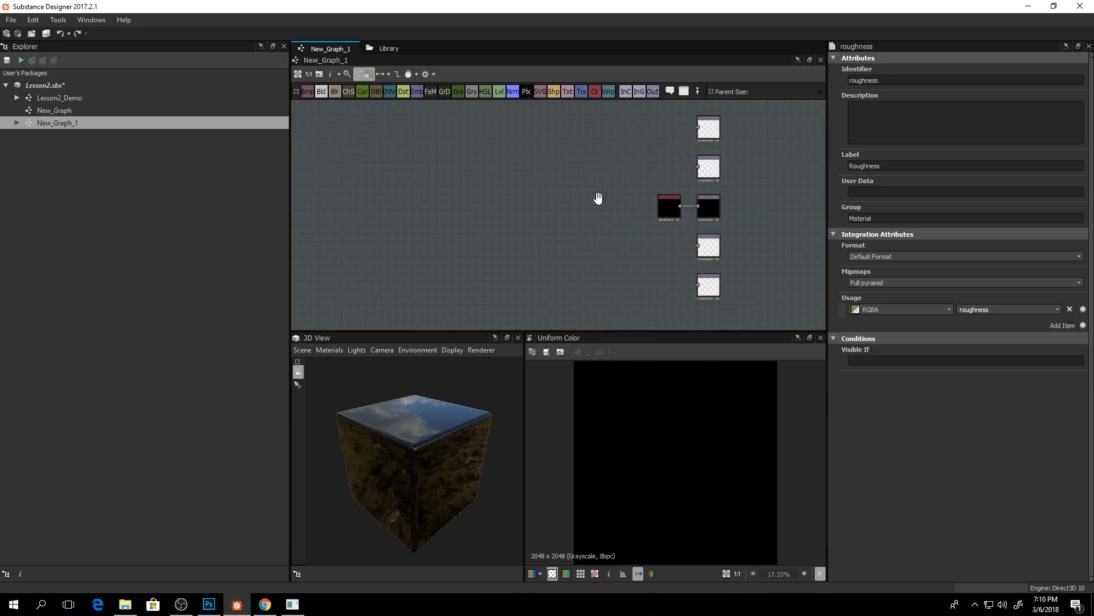
- Set the output color of the Uniform Color node feeding Roughness to a gray value of 200
{"action": "left_click", "coordinate": [689, 196]}
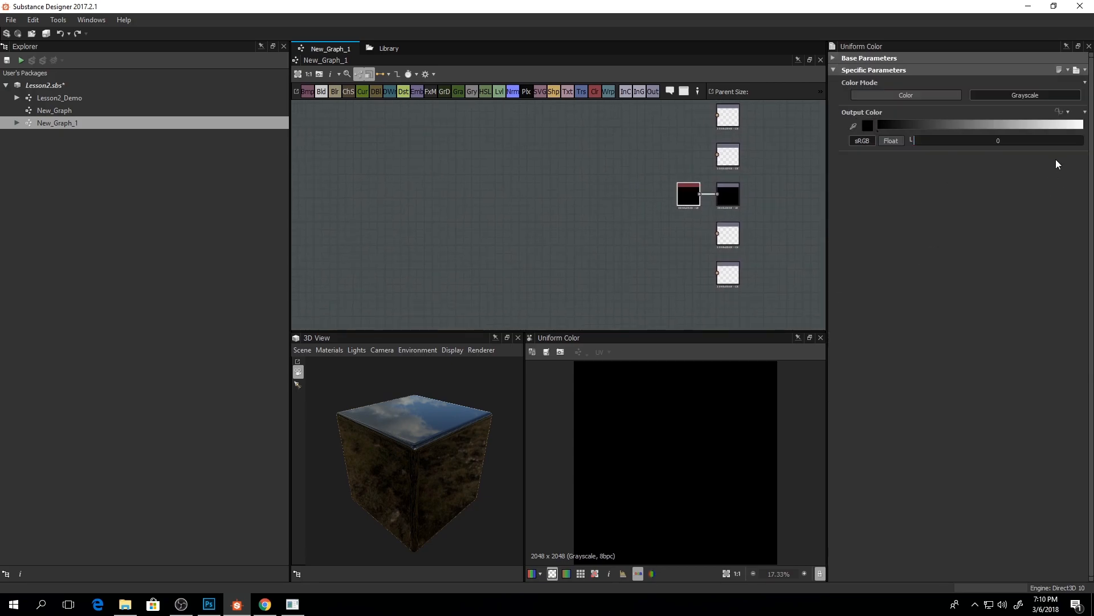
{"action": "mouse_move", "coordinate": [1064, 141]}
{"action": "left_mouse_down"}
{"action": "mouse_move", "coordinate": [1021, 138]}
{"action": "mouse_move", "coordinate": [1048, 143]}
{"action": "left_mouse_up"}
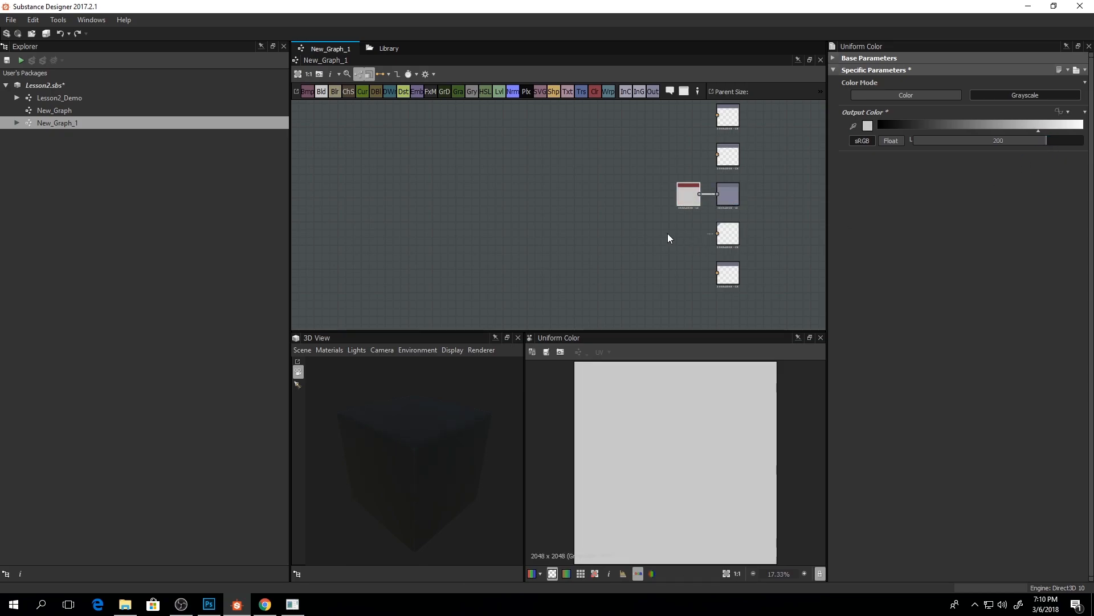
{"action": "middle_click_drag", "start_coordinate": [638, 201], "coordinate": [617, 208]}
{"action": "mouse_move", "coordinate": [374, 464]}
{"action": "left_mouse_down"}
{"action": "mouse_move", "coordinate": [352, 435]}
{"action": "mouse_move", "coordinate": [375, 465]}
{"action": "left_mouse_up"}
- Add a second Uniform Color node in Grayscale mode and connect it to the Metallic output
{"action": "middle_click_drag", "start_coordinate": [567, 229], "coordinate": [552, 205]}
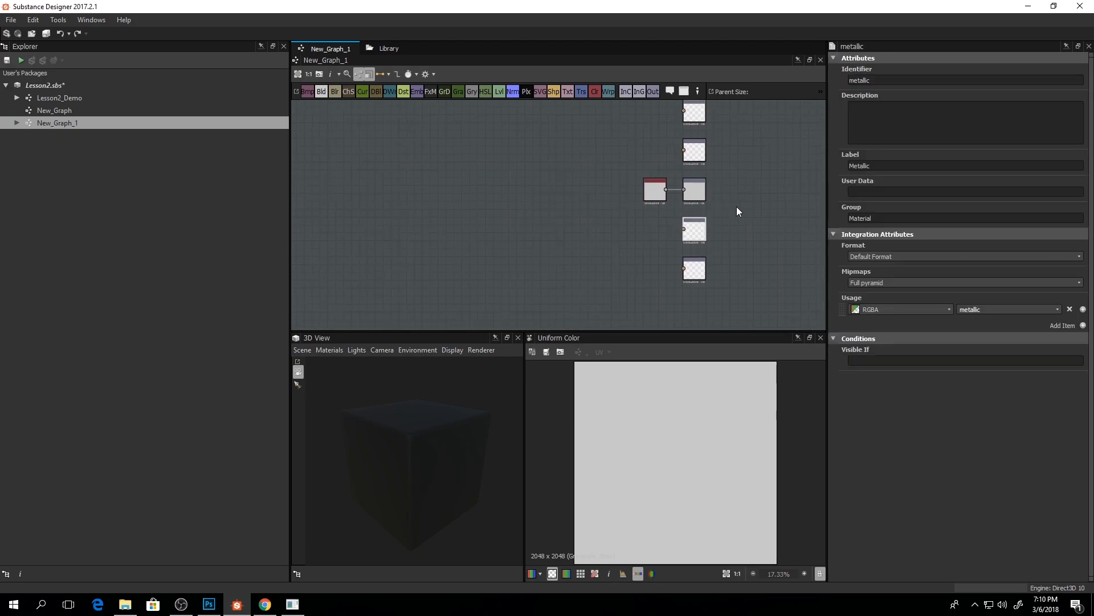
{"action": "left_click_drag", "start_coordinate": [656, 234], "coordinate": [655, 228]}
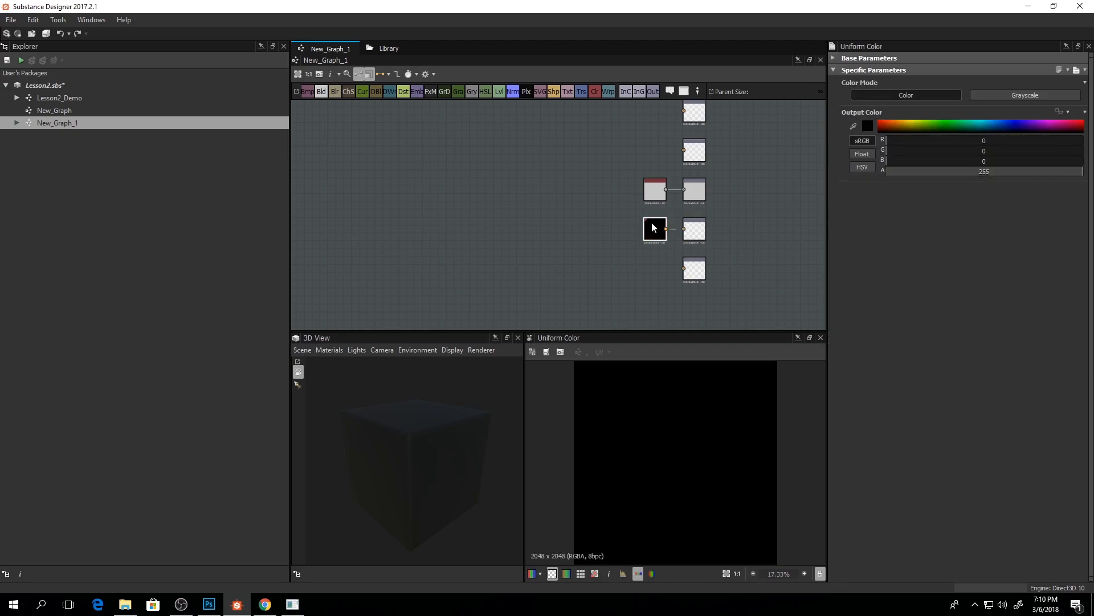
{"action": "left_click", "coordinate": [1018, 95]}
{"action": "left_click_drag", "start_coordinate": [666, 229], "coordinate": [686, 230]}
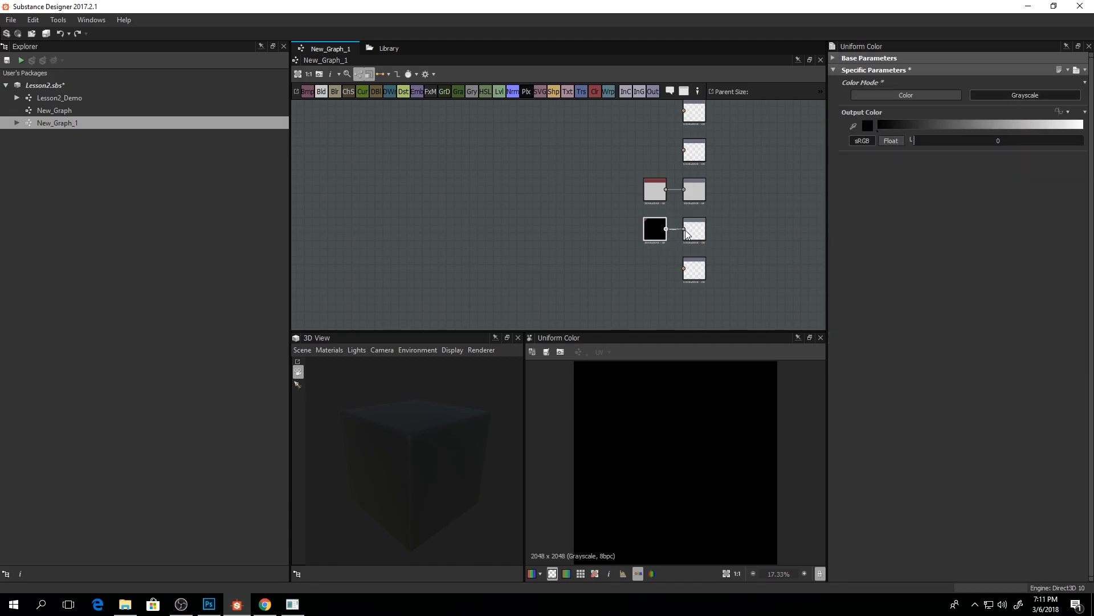
{"action": "left_click", "coordinate": [607, 268]}
- Add a third Uniform Color node and place it beside the Base Color output
{"action": "middle_click_drag", "start_coordinate": [627, 208], "coordinate": [626, 209]}
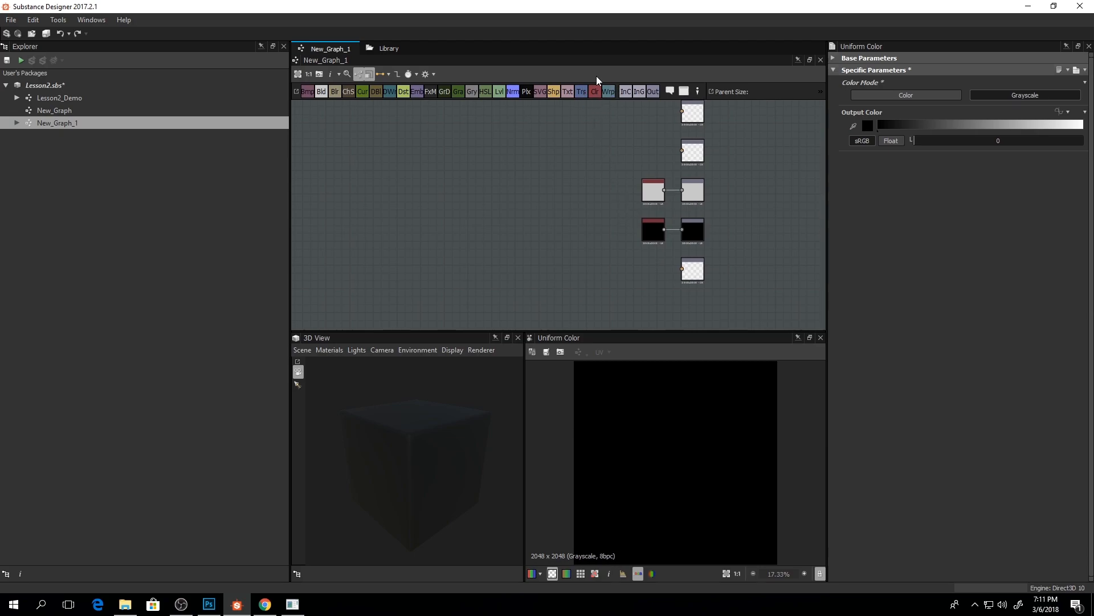
{"action": "left_click_drag", "start_coordinate": [594, 92], "coordinate": [605, 139]}
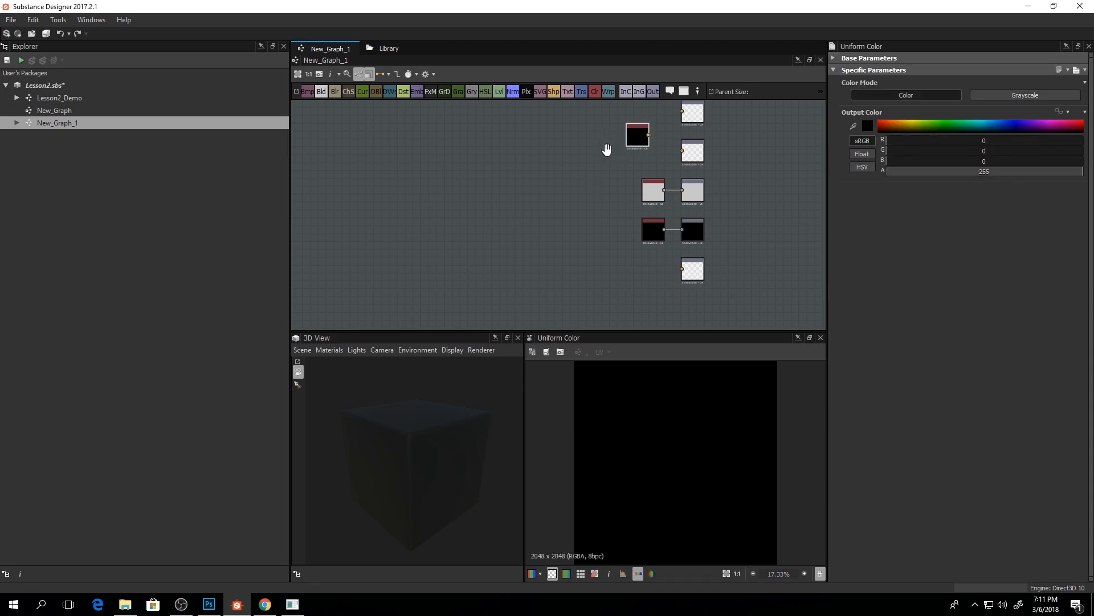
{"action": "middle_click_drag", "start_coordinate": [605, 152], "coordinate": [599, 162]}
{"action": "left_click_drag", "start_coordinate": [629, 147], "coordinate": [635, 122]}
{"action": "left_click", "coordinate": [692, 120]}
{"action": "middle_click_drag", "start_coordinate": [635, 122], "coordinate": [615, 172]}
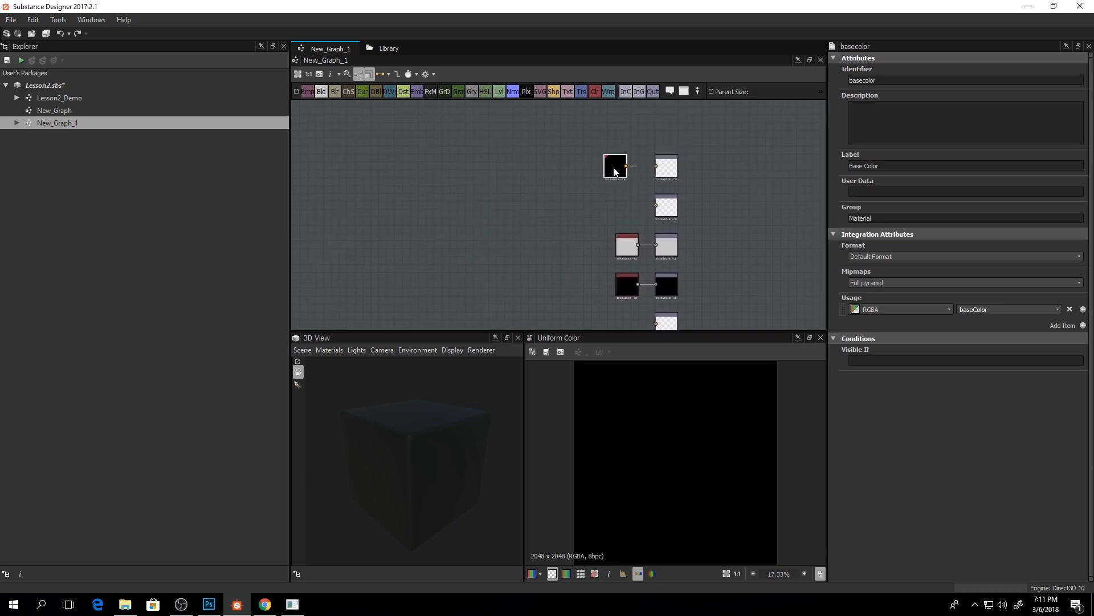
- Select the Base Color's Uniform Color node, shrink the window, and hide the Lesson2 group in Photoshop to expose the brick photo
{"action": "left_click", "coordinate": [615, 170]}
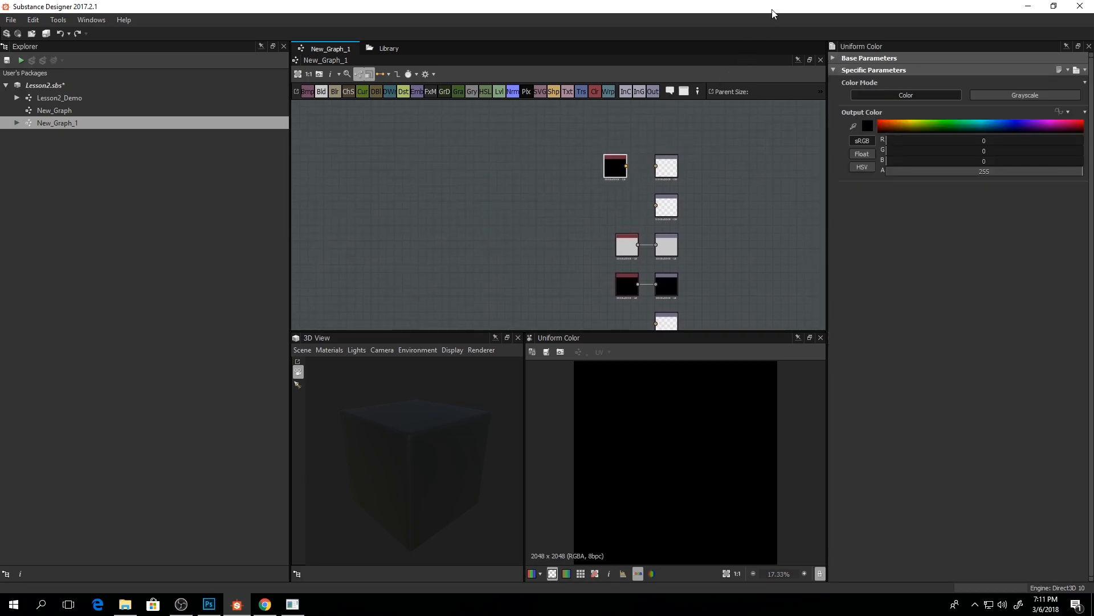
{"action": "left_click_drag", "start_coordinate": [775, 13], "coordinate": [734, 114]}
{"action": "left_click", "coordinate": [577, 5]}
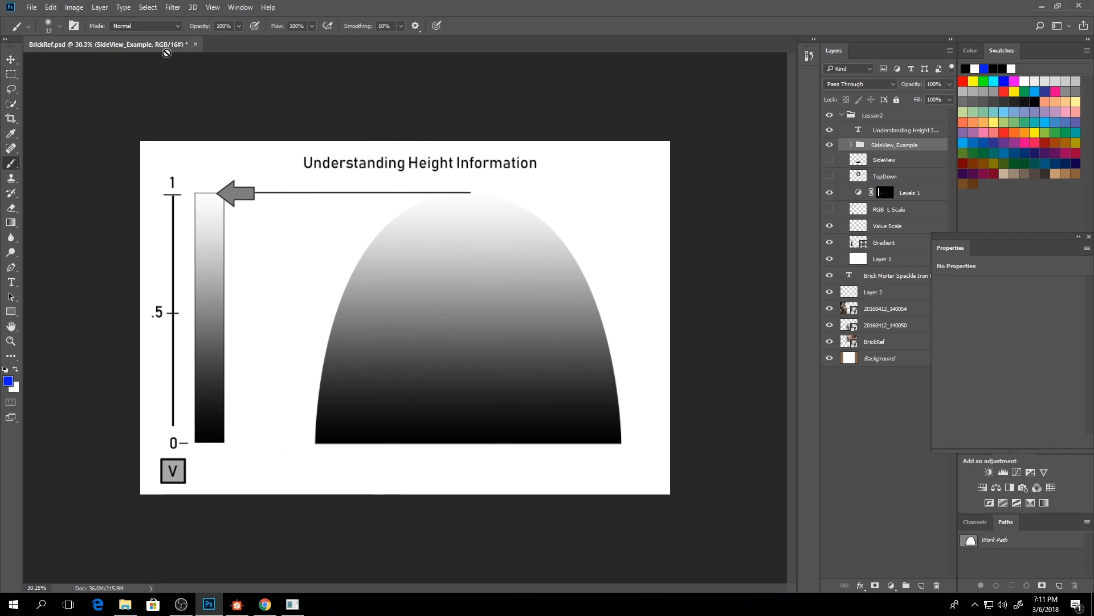
{"action": "left_click", "coordinate": [1089, 236]}
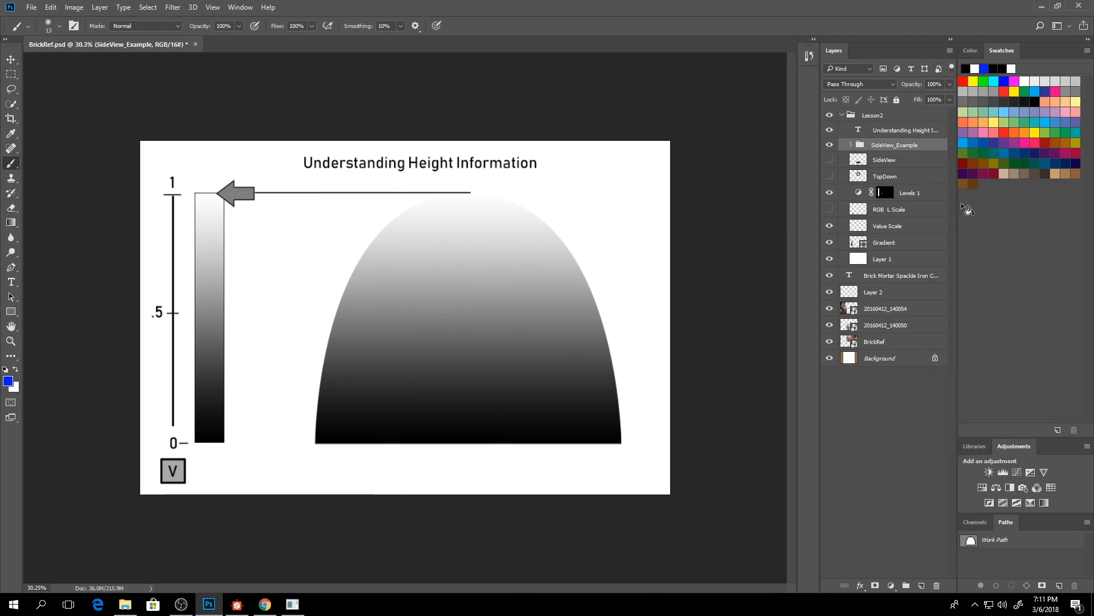
{"action": "left_click", "coordinate": [830, 115]}
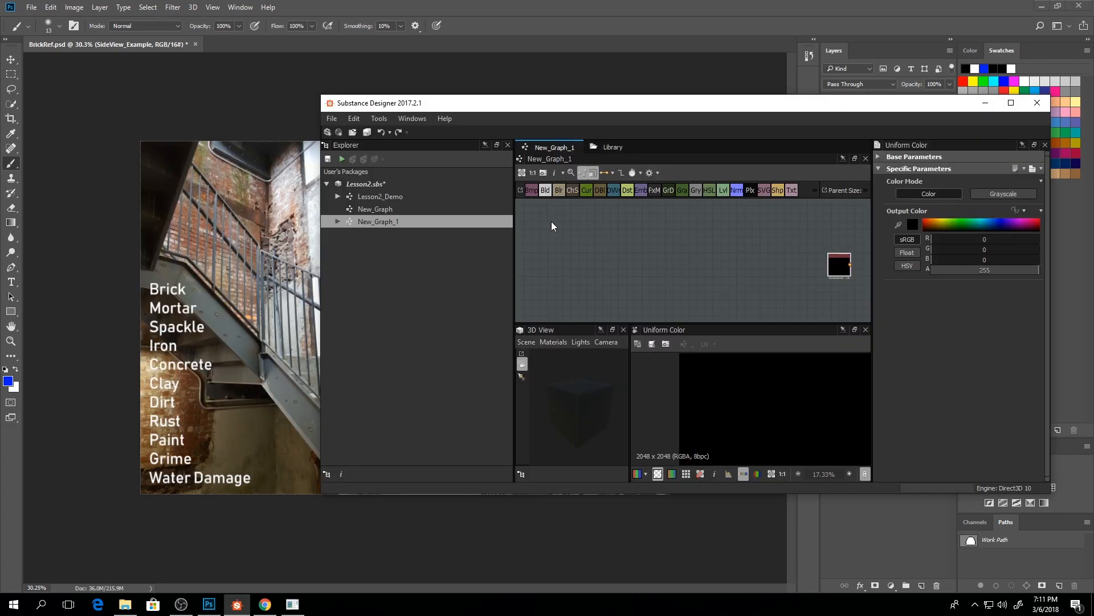
- Return to Substance Designer, sample a brick tone (RGB 154, 103, 82) from the photo for the Uniform Color node, and maximize the window
{"action": "key", "text": "alt+Tab"}
{"action": "left_click_drag", "start_coordinate": [620, 99], "coordinate": [659, 63]}
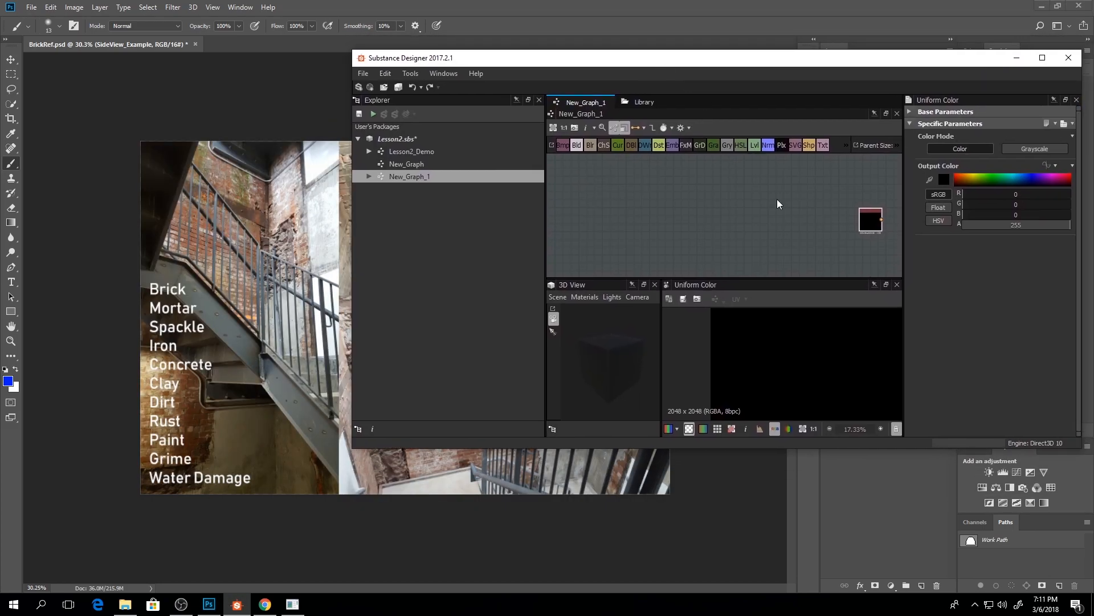
{"action": "left_click", "coordinate": [930, 180]}
{"action": "left_click", "coordinate": [201, 242]}
{"action": "left_click_drag", "start_coordinate": [963, 62], "coordinate": [774, 88]}
{"action": "left_click_drag", "start_coordinate": [648, 86], "coordinate": [639, 113]}
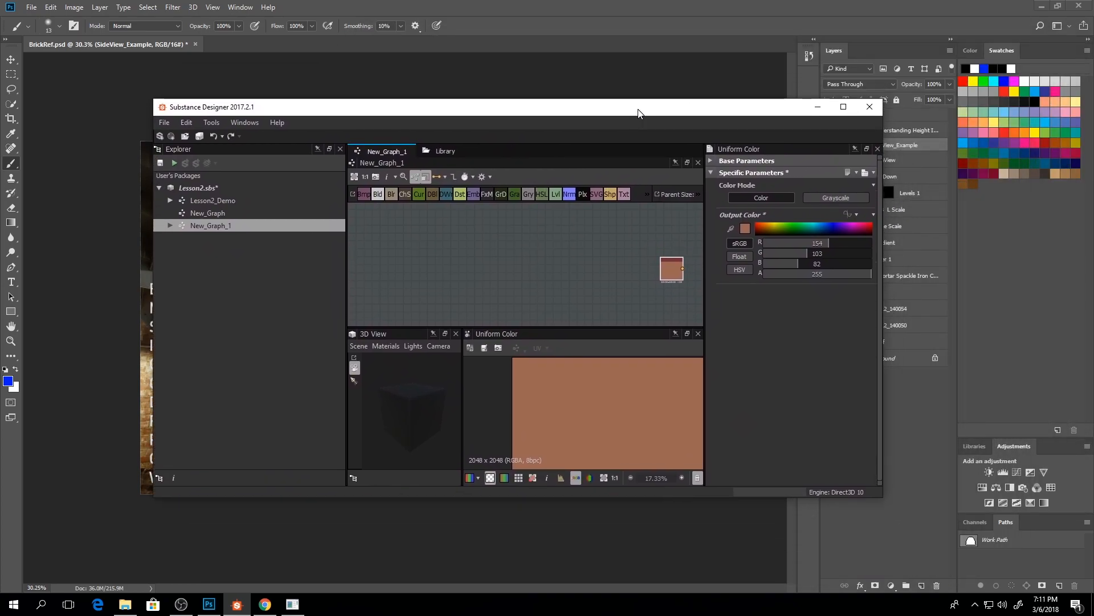
{"action": "double_click", "coordinate": [639, 109]}
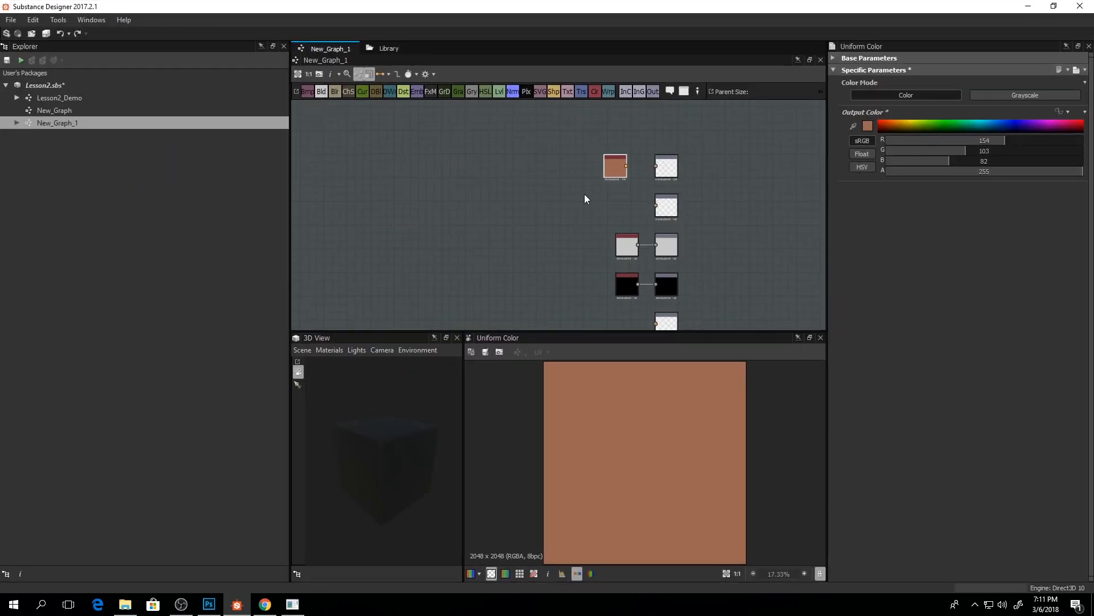
- Connect the brick-colored Uniform Color node to the Base Color output
{"action": "left_click_drag", "start_coordinate": [628, 166], "coordinate": [655, 166]}
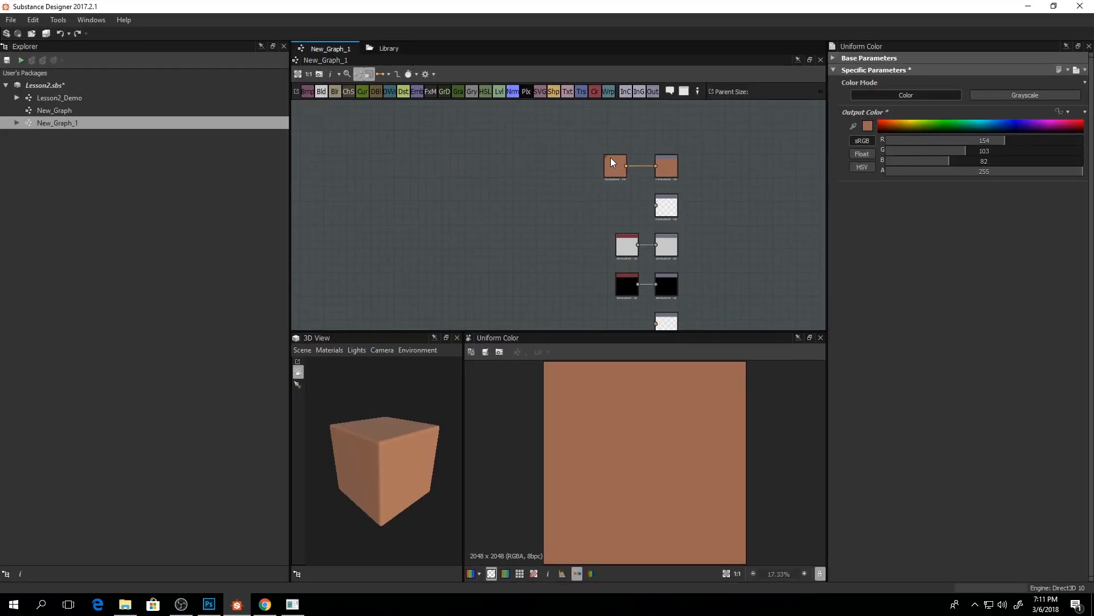
{"action": "left_click", "coordinate": [595, 211]}
{"action": "middle_click_drag", "start_coordinate": [588, 183], "coordinate": [609, 168]}
{"action": "left_click_drag", "start_coordinate": [430, 363], "coordinate": [567, 395]}
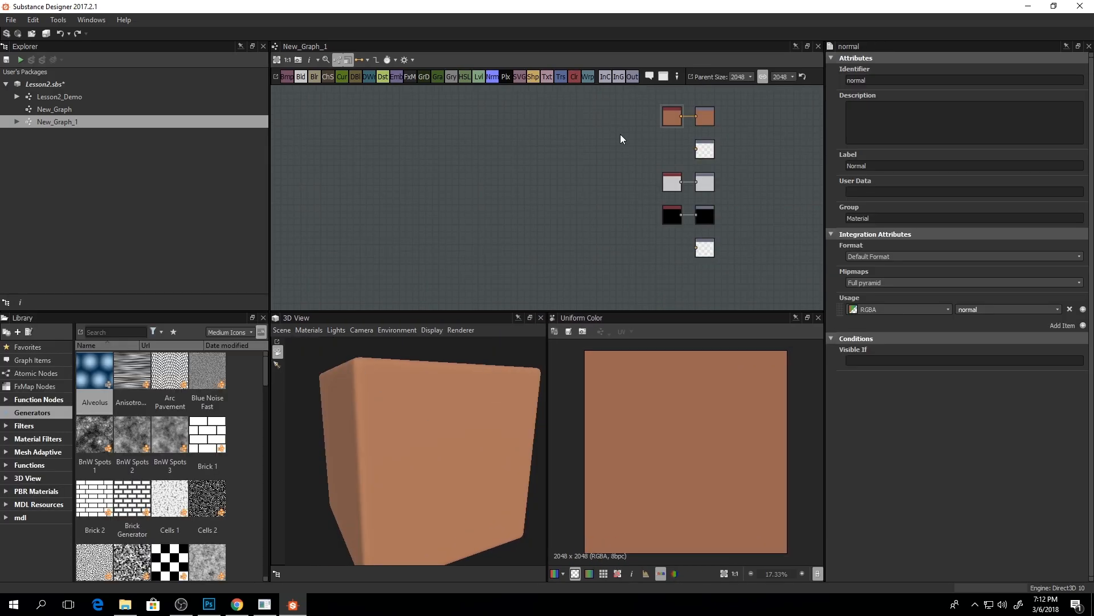
- Add a Brick Generator from the library's generator patterns to the open area of the graph, well before the outputs
{"action": "middle_click_drag", "start_coordinate": [617, 164], "coordinate": [660, 176]}
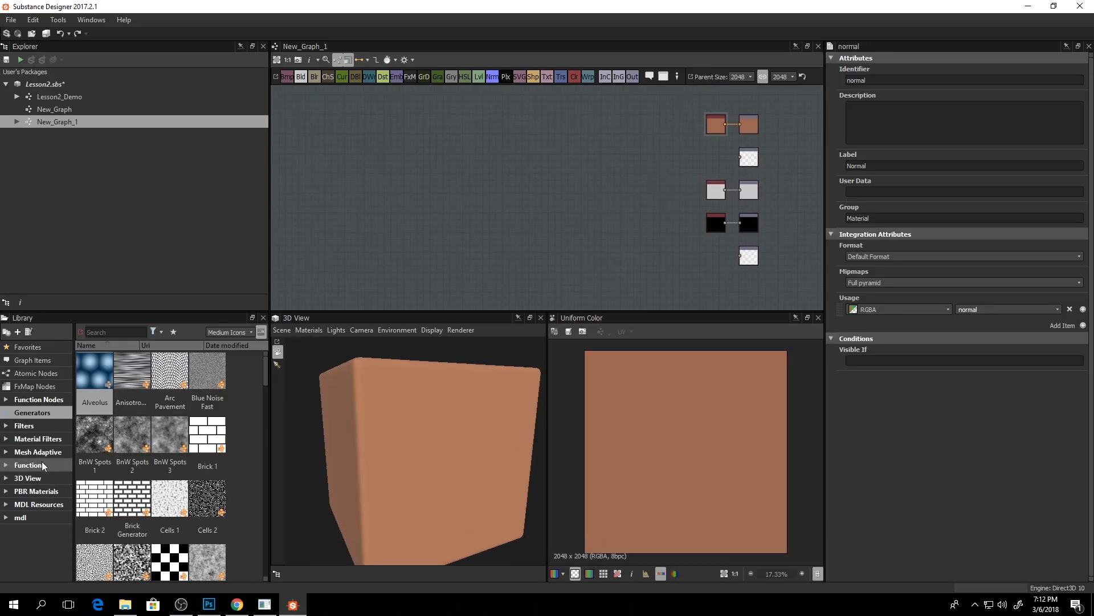
{"action": "double_click", "coordinate": [42, 415]}
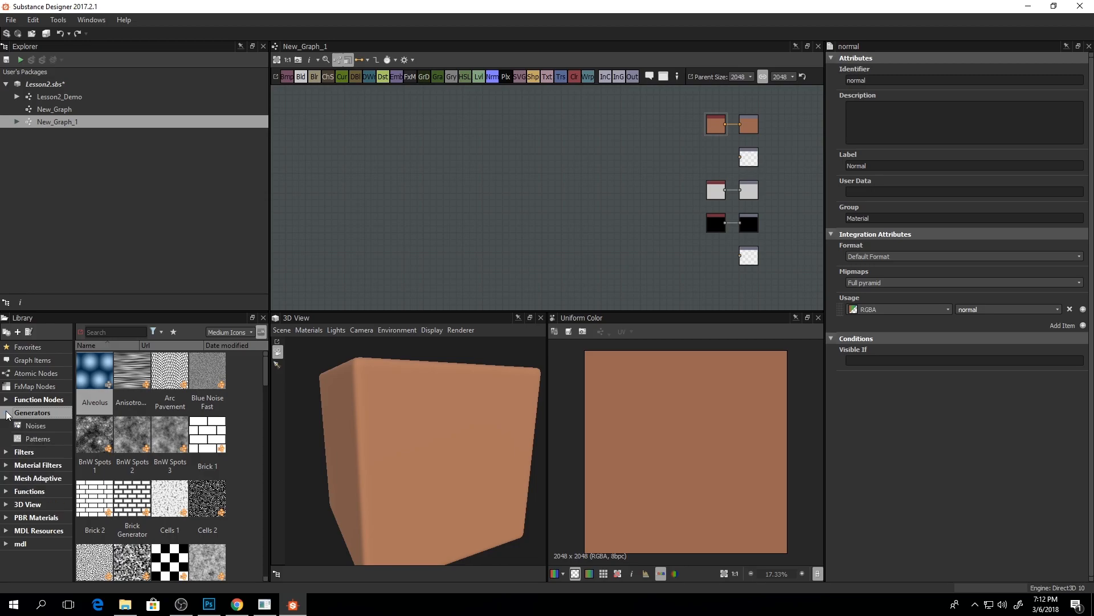
{"action": "left_click", "coordinate": [37, 440]}
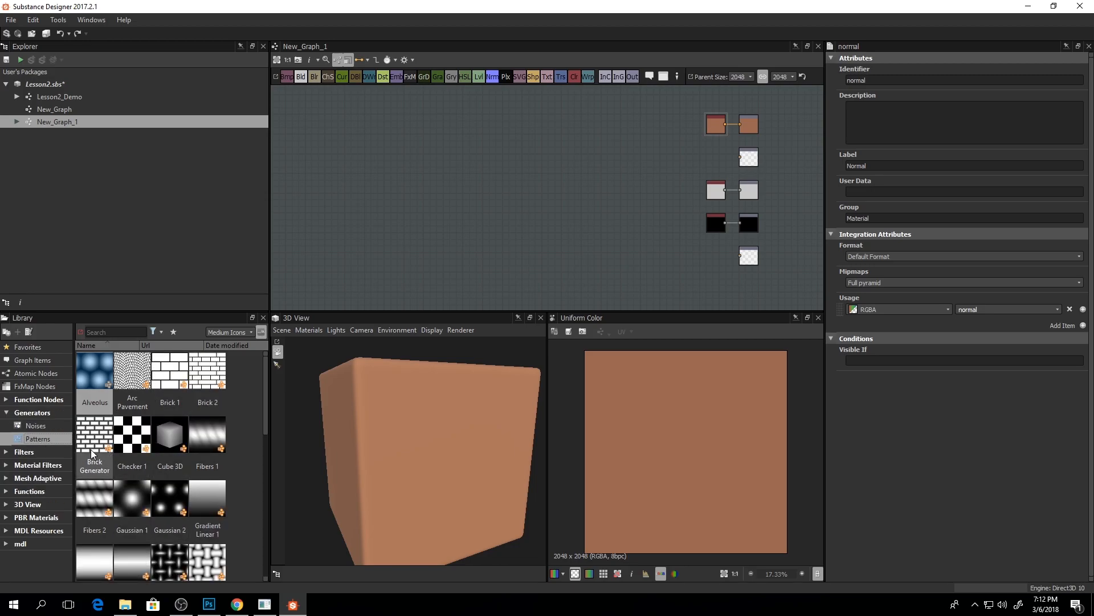
{"action": "left_click_drag", "start_coordinate": [93, 450], "coordinate": [468, 222]}
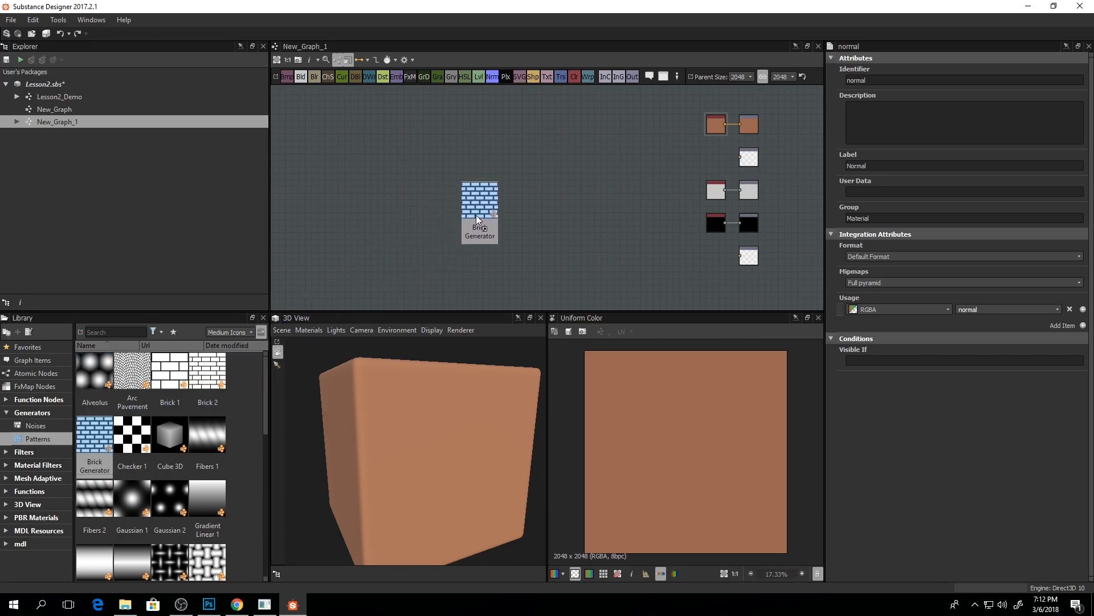
{"action": "mouse_move", "coordinate": [533, 183]}
{"action": "left_mouse_down"}
{"action": "mouse_move", "coordinate": [526, 196]}
{"action": "mouse_move", "coordinate": [546, 193]}
{"action": "left_mouse_up"}
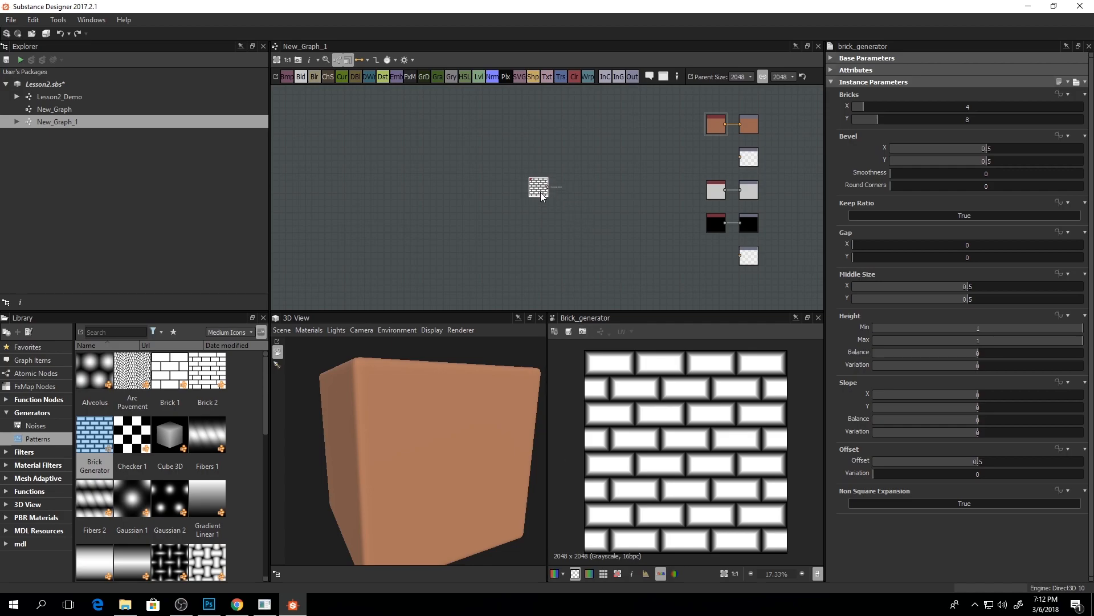
{"action": "left_click_drag", "start_coordinate": [540, 191], "coordinate": [500, 171]}
- Widen the 2D preview of the brick pattern and connect the Brick Generator to the Height output
{"action": "scroll", "coordinate": [696, 406], "scroll_direction": "up", "scroll_amount": 4}
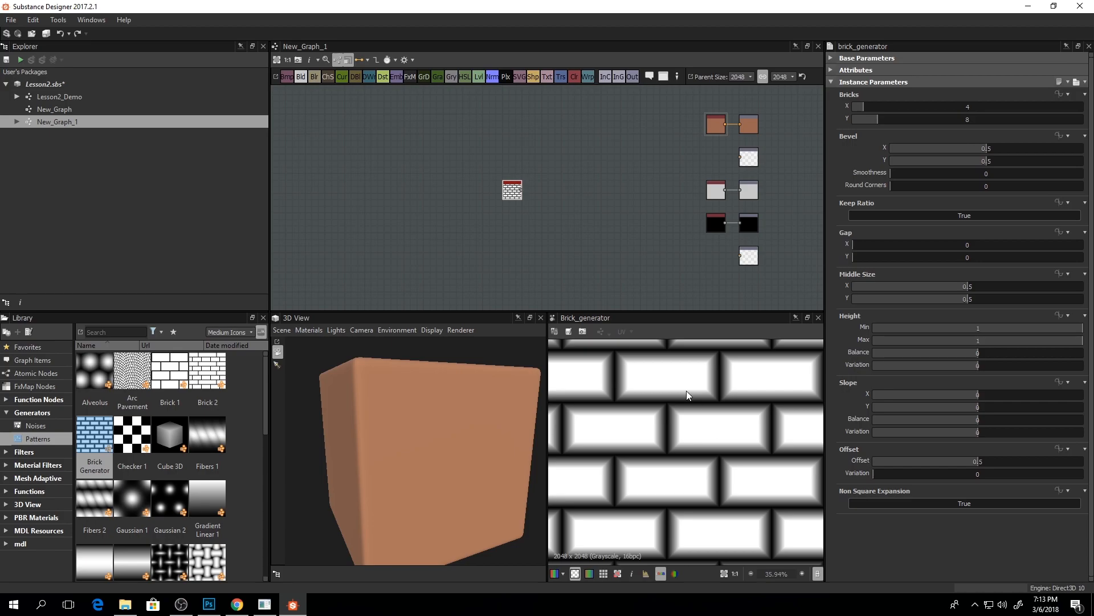
{"action": "left_click_drag", "start_coordinate": [548, 399], "coordinate": [488, 399]}
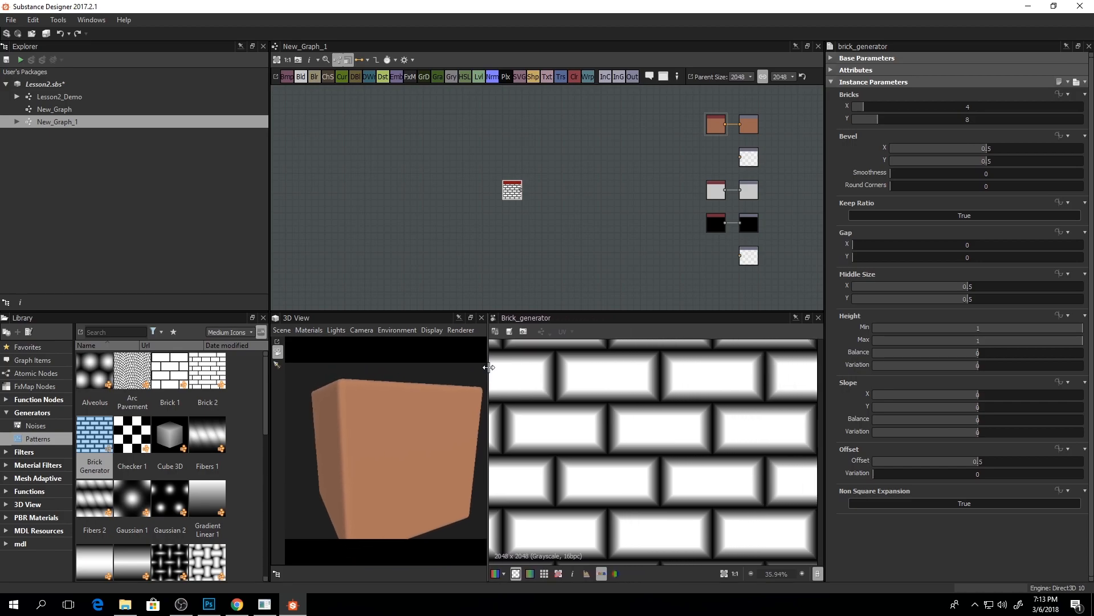
{"action": "middle_click_drag", "start_coordinate": [530, 204], "coordinate": [501, 227]}
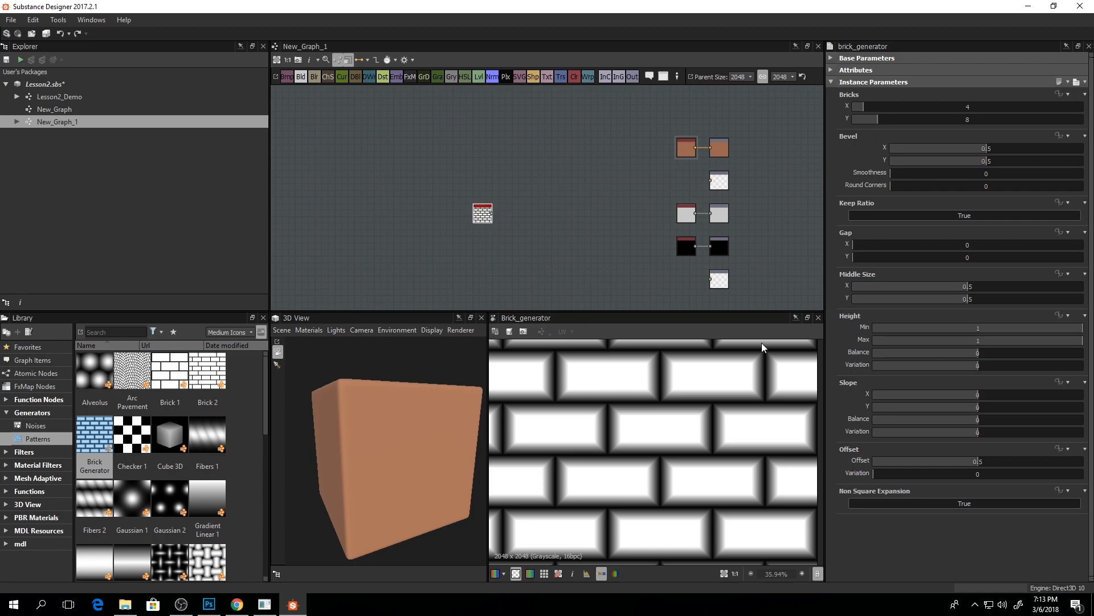
{"action": "middle_click_drag", "start_coordinate": [598, 204], "coordinate": [627, 207]}
{"action": "left_click_drag", "start_coordinate": [523, 214], "coordinate": [744, 280]}
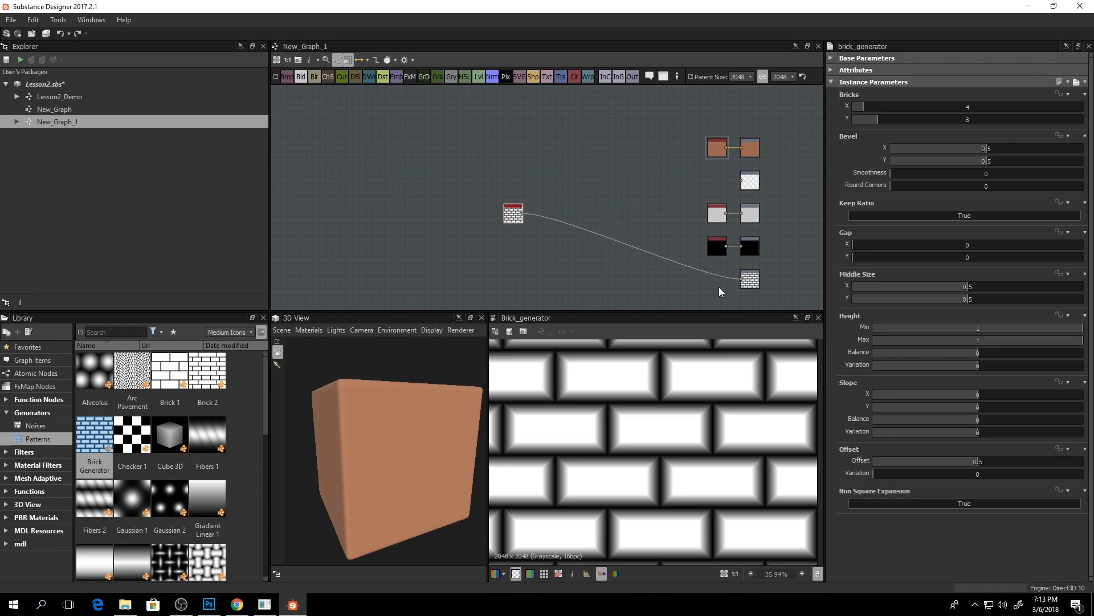
{"action": "left_click_drag", "start_coordinate": [509, 219], "coordinate": [522, 220]}
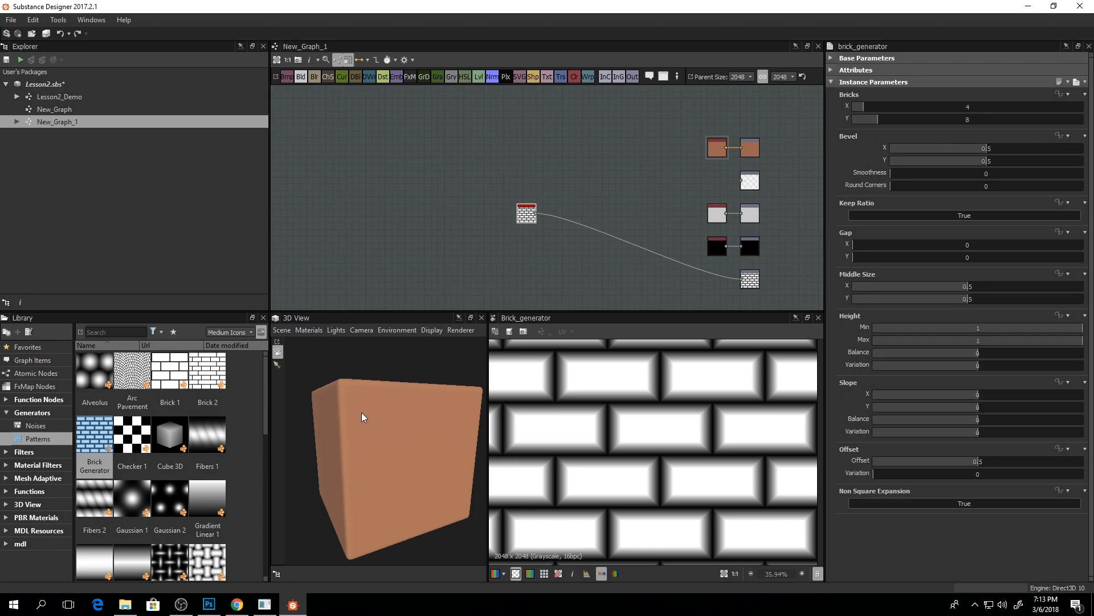
- Add a Normal node fed by the Brick Generator and place it between the generator and the Normal output
{"action": "middle_click_drag", "start_coordinate": [596, 220], "coordinate": [482, 221]}
{"action": "scroll", "coordinate": [535, 217], "scroll_direction": "up", "scroll_amount": 4}
{"action": "scroll", "coordinate": [497, 220], "scroll_direction": "down", "scroll_amount": 3}
{"action": "left_click_drag", "start_coordinate": [491, 93], "coordinate": [518, 172]}
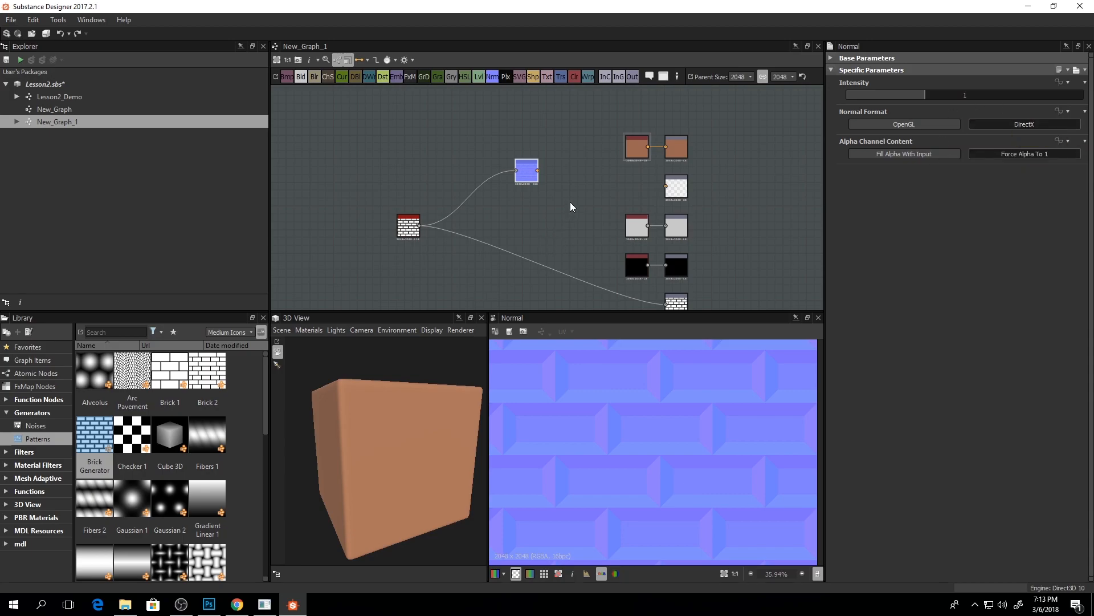
{"action": "scroll", "coordinate": [570, 206], "scroll_direction": "up", "scroll_amount": 2}
{"action": "left_click_drag", "start_coordinate": [491, 182], "coordinate": [526, 200]}
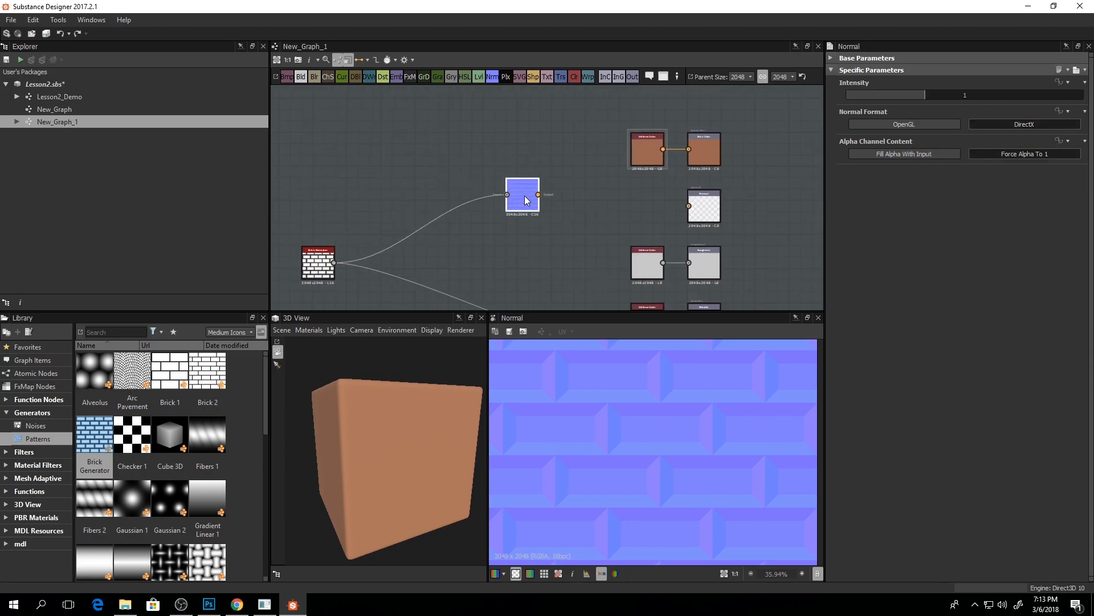
- Connect the Normal node to the Normal output and line it up directly beside that output, below the Base Color pair
{"action": "scroll", "coordinate": [555, 209], "scroll_direction": "down", "scroll_amount": 2}
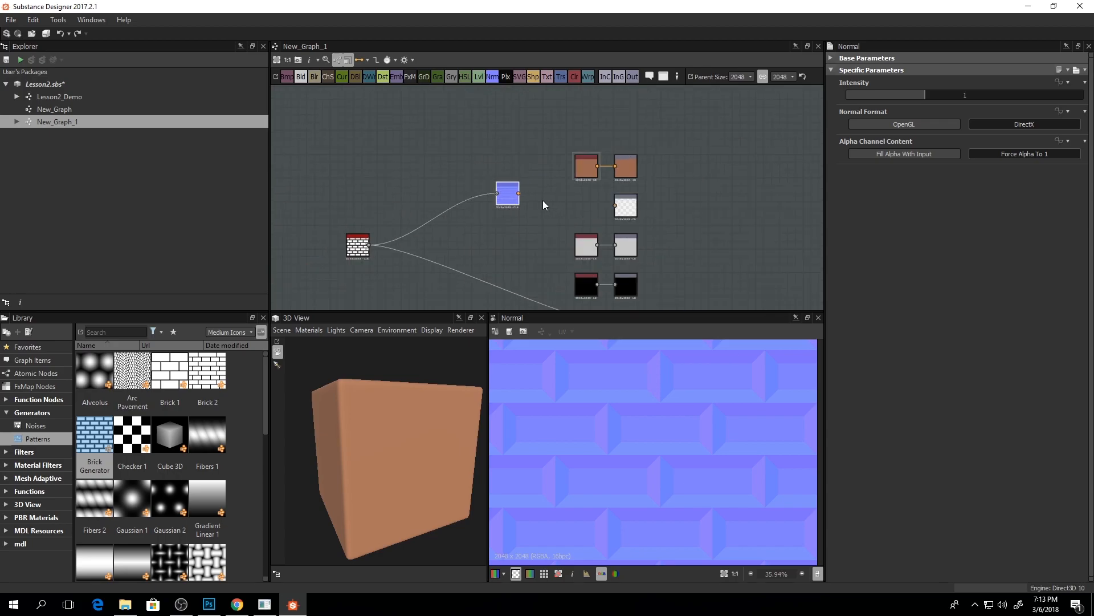
{"action": "scroll", "coordinate": [546, 204], "scroll_direction": "down", "scroll_amount": 1}
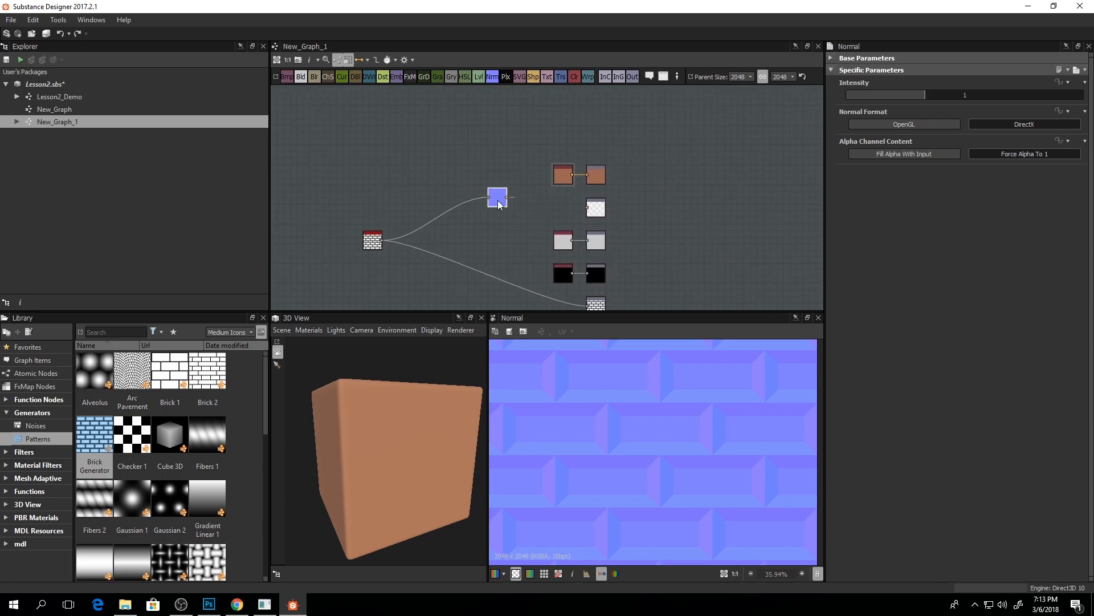
{"action": "left_click_drag", "start_coordinate": [565, 207], "coordinate": [587, 209]}
{"action": "left_click_drag", "start_coordinate": [500, 204], "coordinate": [564, 217]}
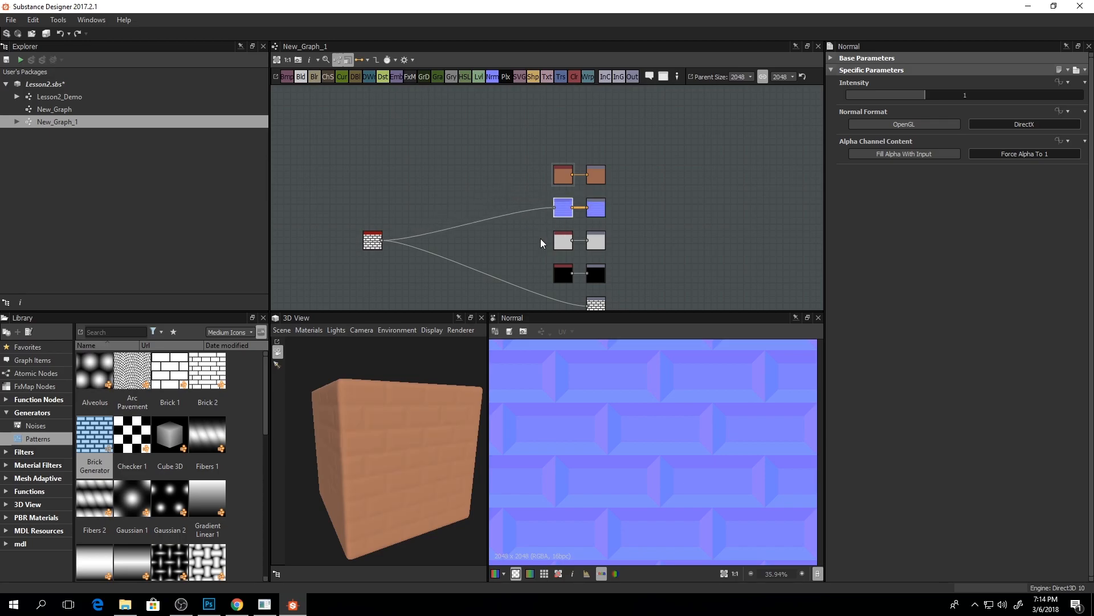
- Widen the 3D view and set the Normal node's intensity to 3
{"action": "scroll", "coordinate": [431, 421], "scroll_direction": "up", "scroll_amount": 5}
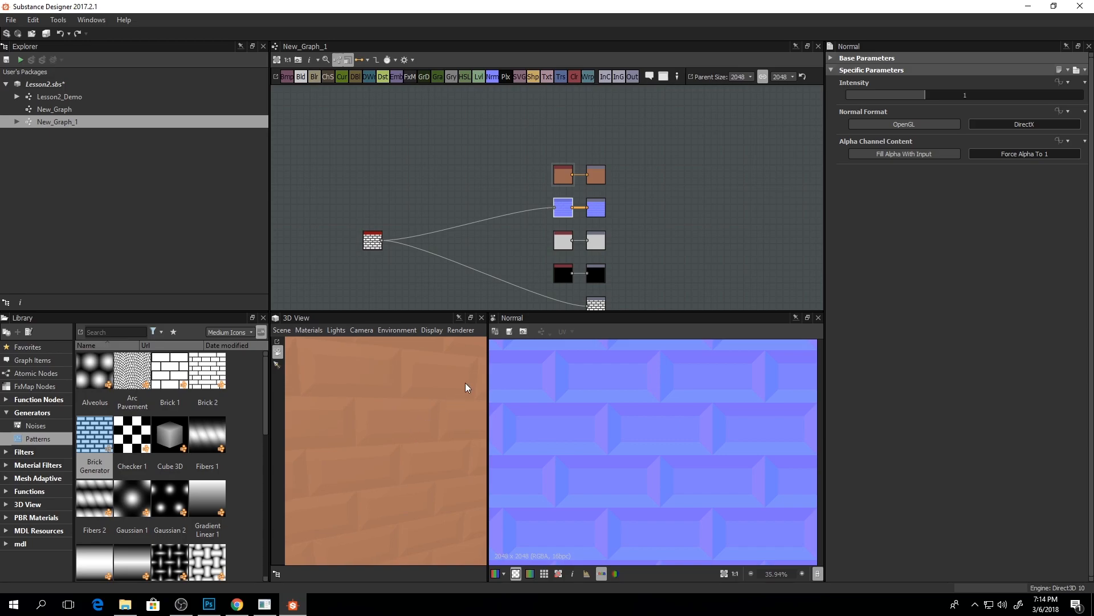
{"action": "left_click_drag", "start_coordinate": [489, 400], "coordinate": [568, 411]}
{"action": "double_click", "coordinate": [961, 94]}
{"action": "type", "text": "3"}
{"action": "key", "text": "Return"}
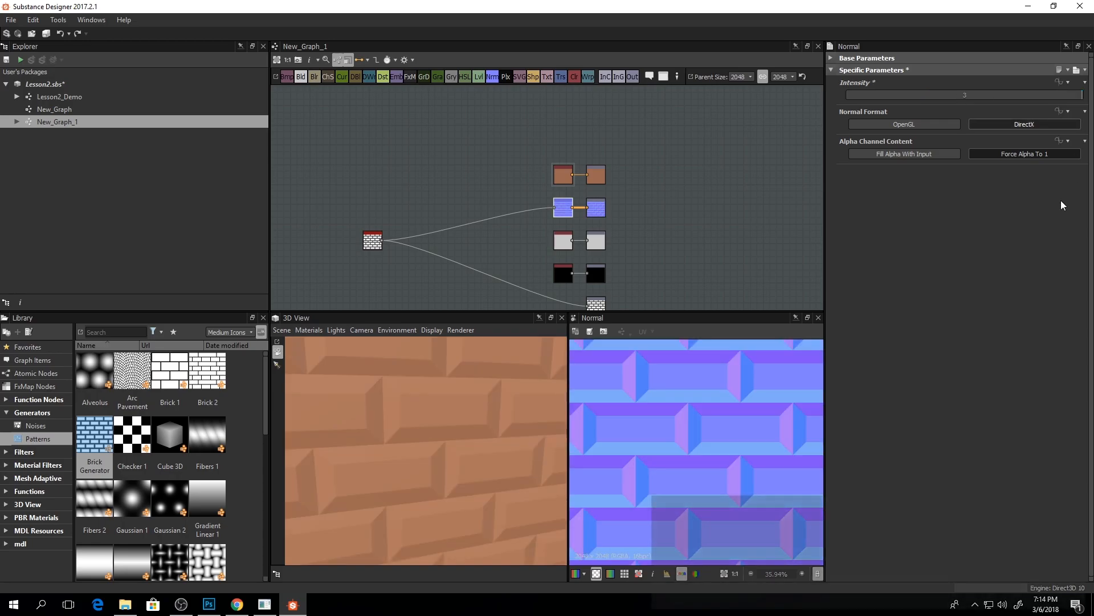
- Rotate the environment lighting around the brick cube in the 3D view to bring out the normal relief
{"action": "scroll", "coordinate": [443, 411], "scroll_direction": "down", "scroll_amount": 6}
{"action": "scroll", "coordinate": [442, 429], "scroll_direction": "up", "scroll_amount": 1}
{"action": "right_click_drag", "start_coordinate": [443, 429], "coordinate": [419, 428], "text": "ctrl+shift"}
{"action": "mouse_move", "coordinate": [419, 428]}
{"action": "left_mouse_down"}
{"action": "mouse_move", "coordinate": [411, 425]}
{"action": "mouse_move", "coordinate": [431, 430]}
{"action": "mouse_move", "coordinate": [414, 455]}
{"action": "mouse_move", "coordinate": [443, 446]}
{"action": "mouse_move", "coordinate": [437, 438]}
{"action": "left_mouse_up"}
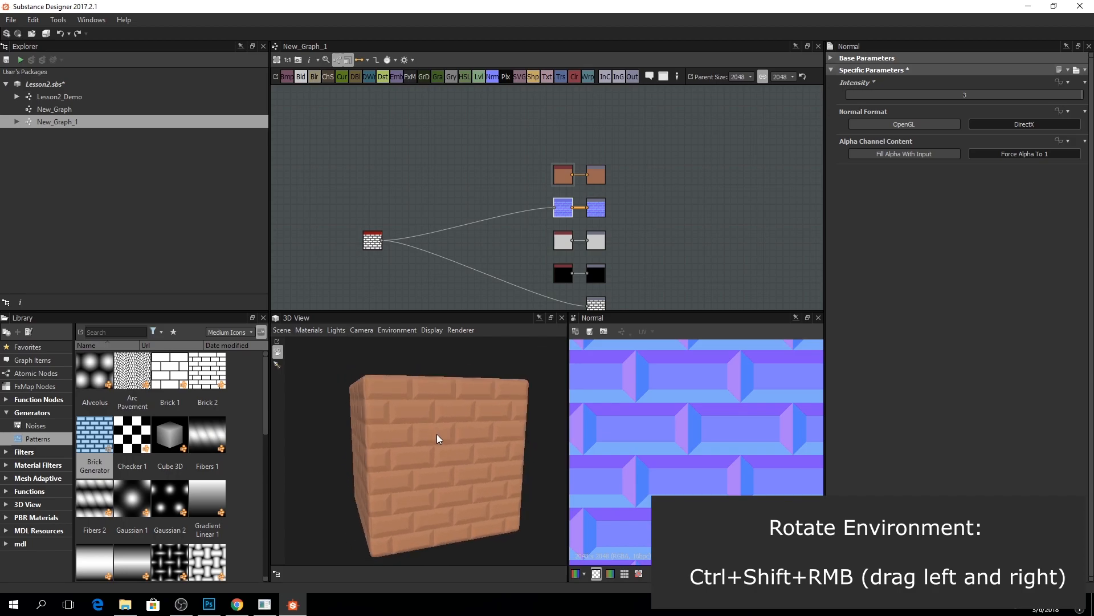
{"action": "mouse_move", "coordinate": [448, 430]}
{"action": "right_mouse_down", "text": "ctrl+shift"}
{"action": "mouse_move", "coordinate": [398, 437]}
{"action": "mouse_move", "coordinate": [474, 438]}
{"action": "mouse_move", "coordinate": [383, 431]}
{"action": "mouse_move", "coordinate": [457, 428]}
{"action": "mouse_move", "coordinate": [418, 430]}
{"action": "mouse_move", "coordinate": [436, 431]}
{"action": "right_mouse_up", "text": "ctrl+shift"}
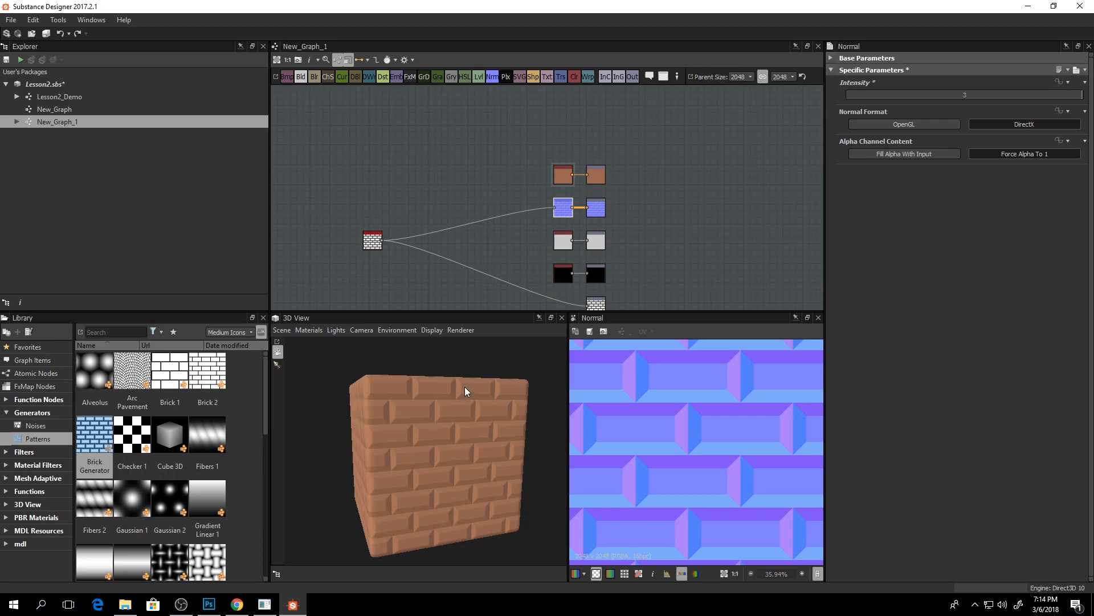
- Switch the 3D view's default material to the Tesselation variant of the physically_metallic_roughness definition
{"action": "middle_click_drag", "start_coordinate": [489, 180], "coordinate": [690, 146]}
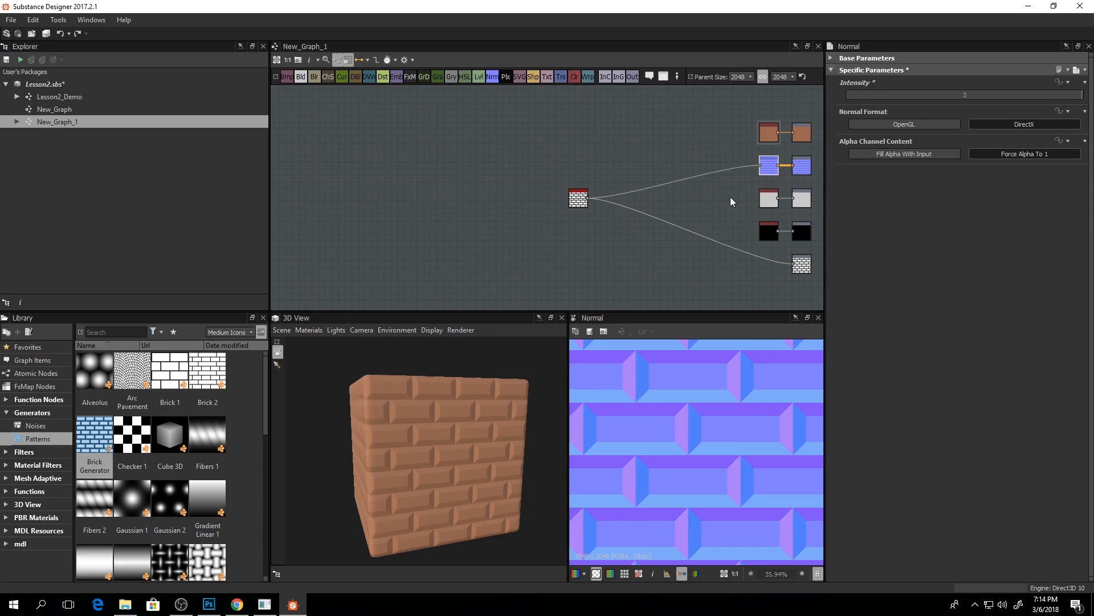
{"action": "middle_click_drag", "start_coordinate": [720, 197], "coordinate": [713, 196]}
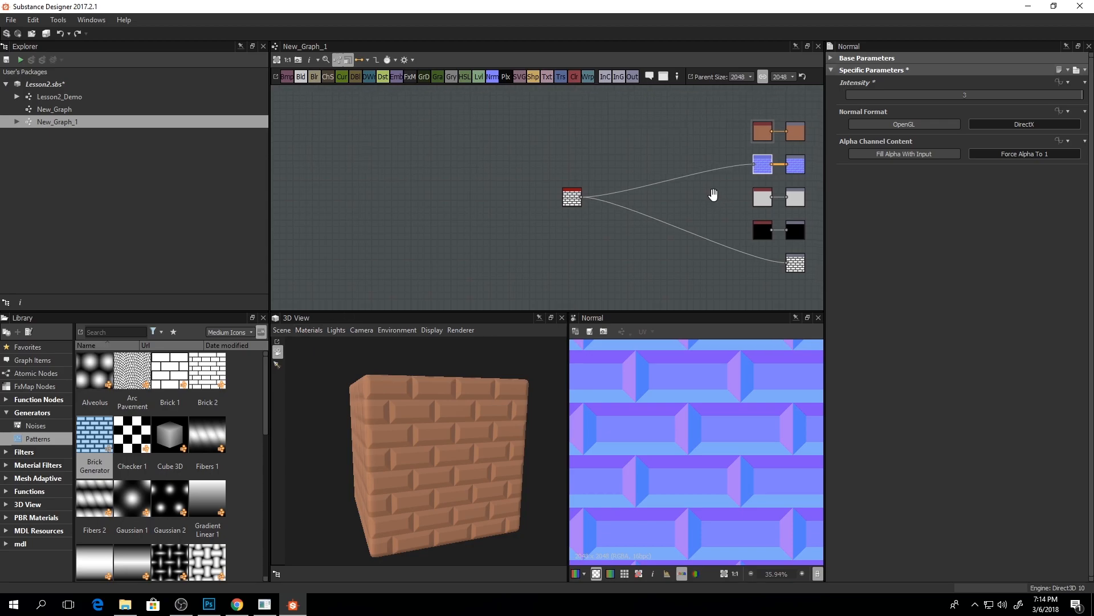
{"action": "left_click", "coordinate": [314, 330]}
{"action": "left_click", "coordinate": [314, 330]}
{"action": "left_click", "coordinate": [315, 332]}
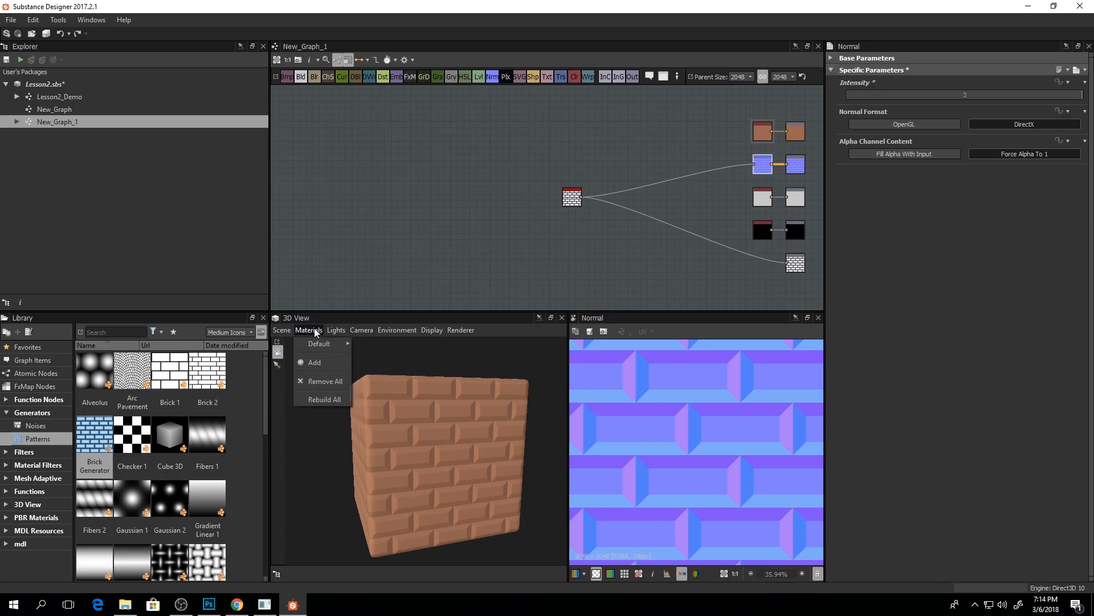
{"action": "mouse_move", "coordinate": [318, 348]}
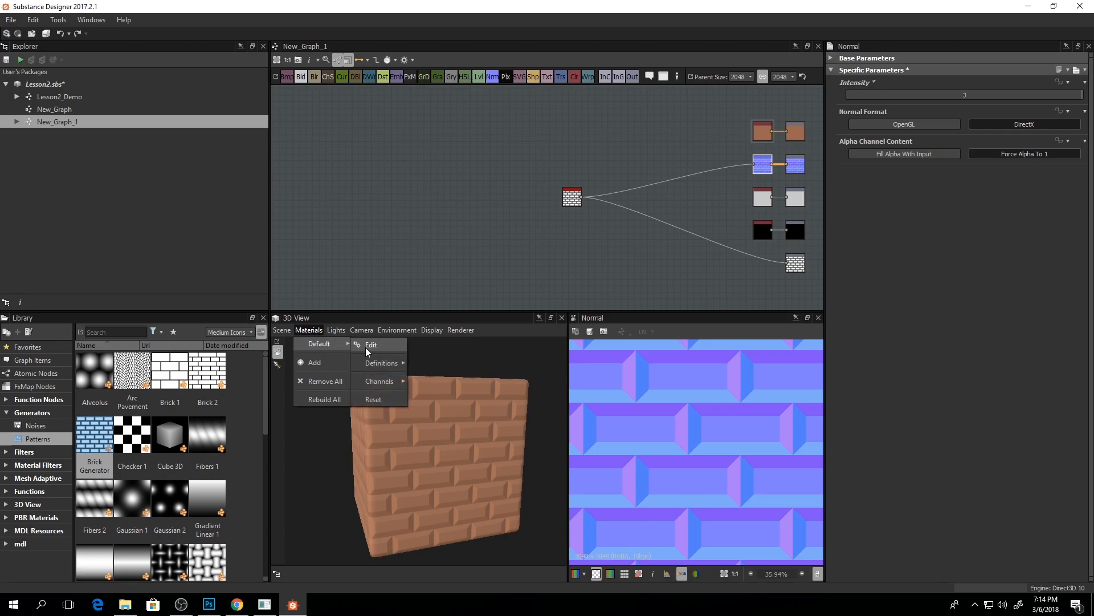
{"action": "mouse_move", "coordinate": [387, 367]}
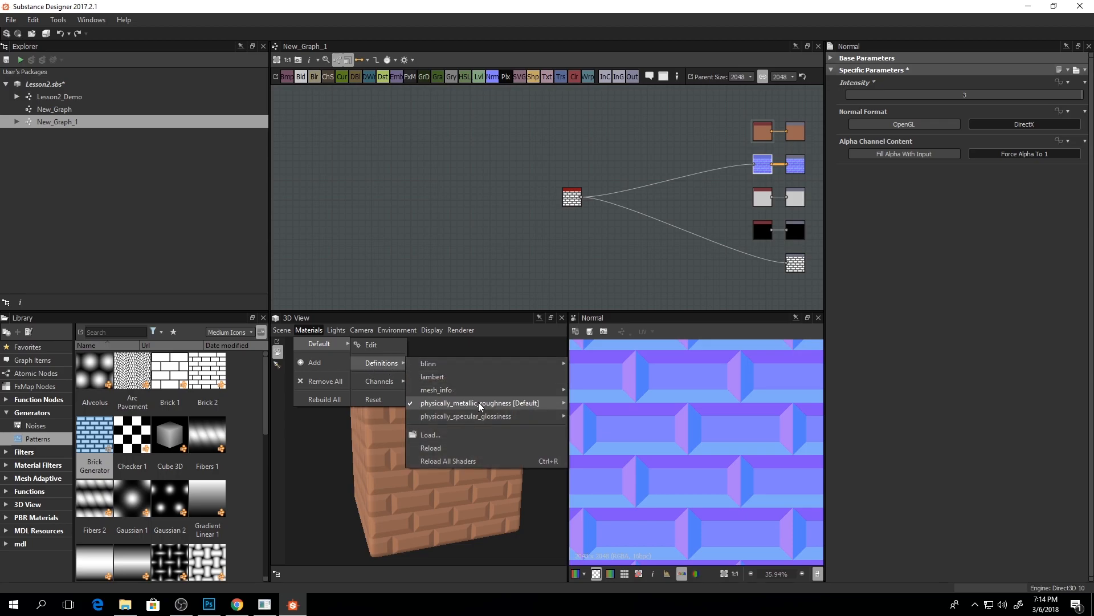
{"action": "mouse_move", "coordinate": [509, 404]}
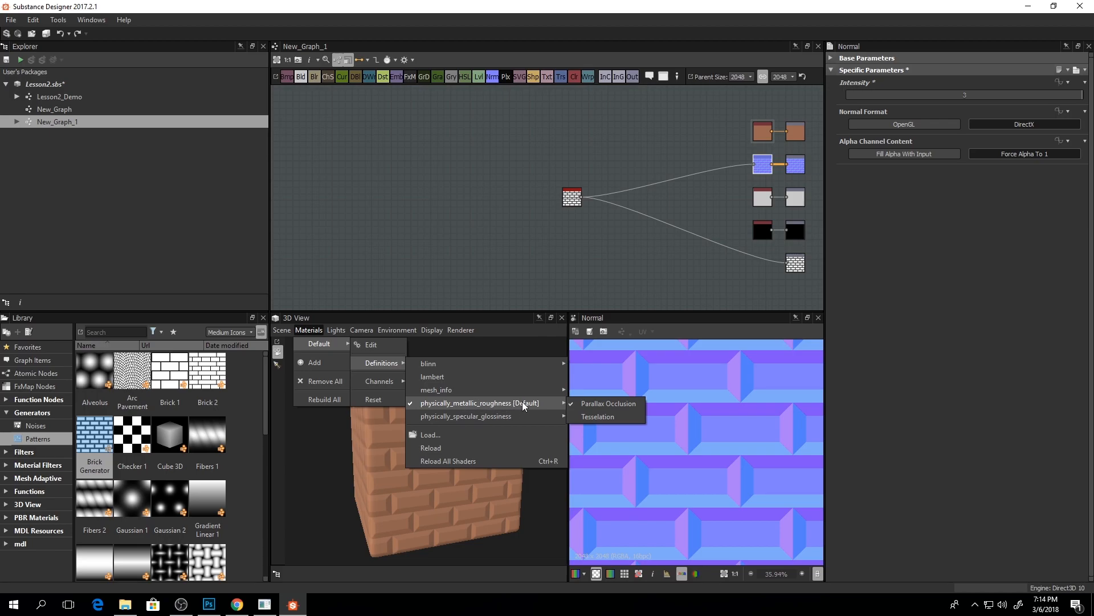
{"action": "left_click", "coordinate": [594, 417]}
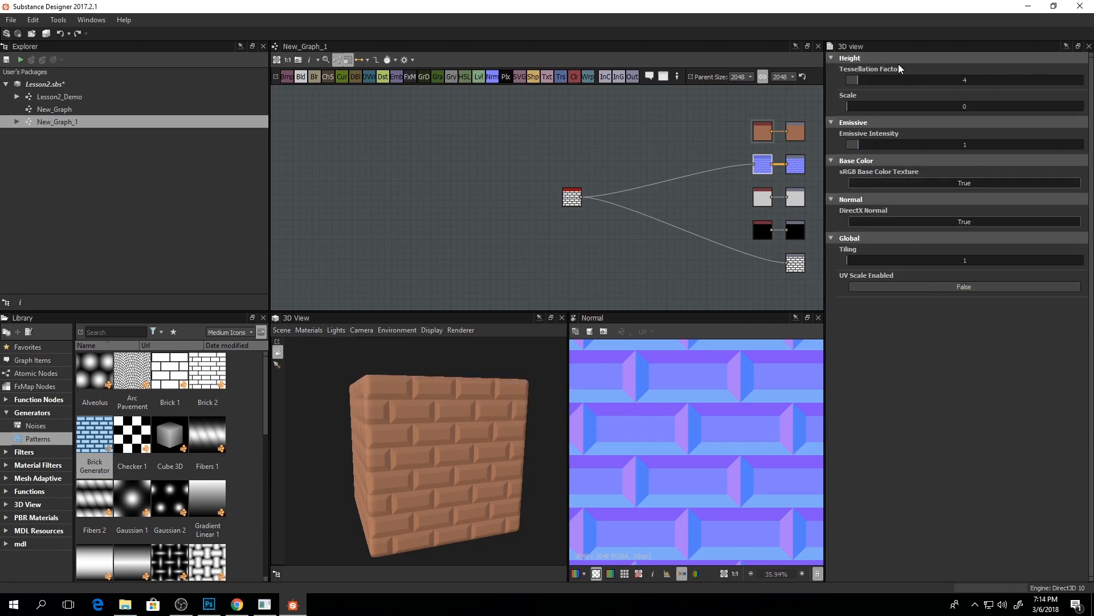
- Set the material's height Tessellation Factor to 64 and its Scale to 1, and inspect the displaced bricks around the cube
{"action": "type", "text": "64"}
{"action": "key", "text": "Return"}
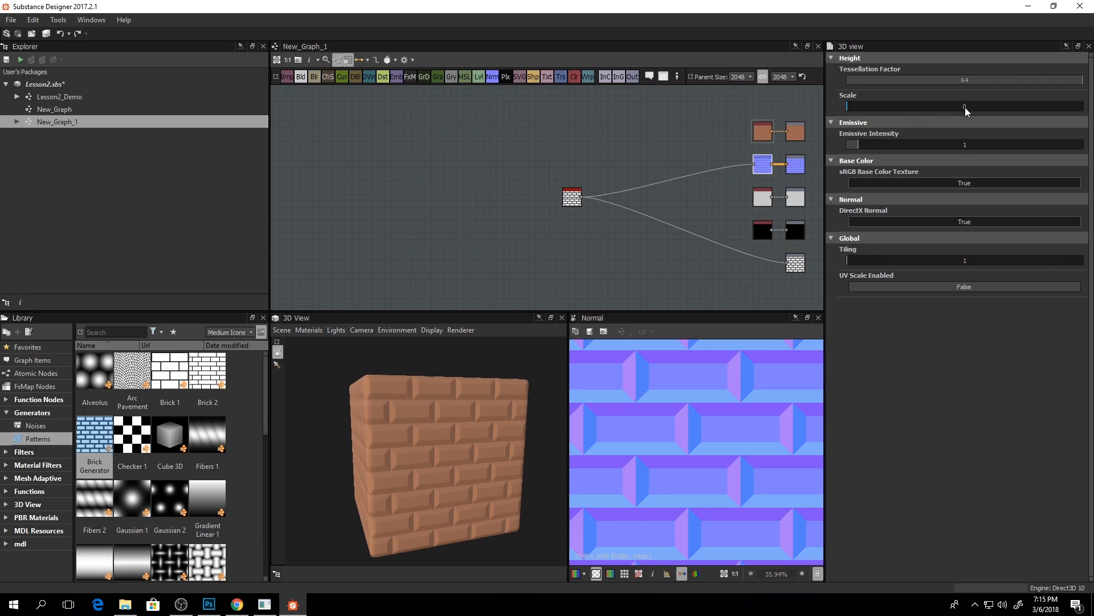
{"action": "type", "text": "1"}
{"action": "key", "text": "Return"}
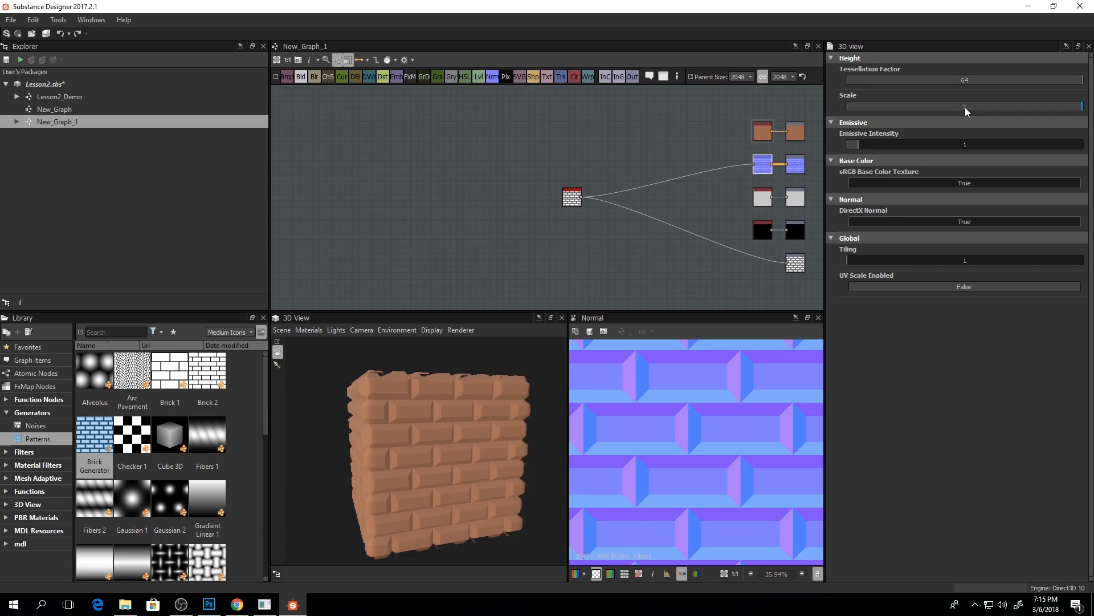
{"action": "left_click_drag", "start_coordinate": [382, 456], "coordinate": [426, 429]}
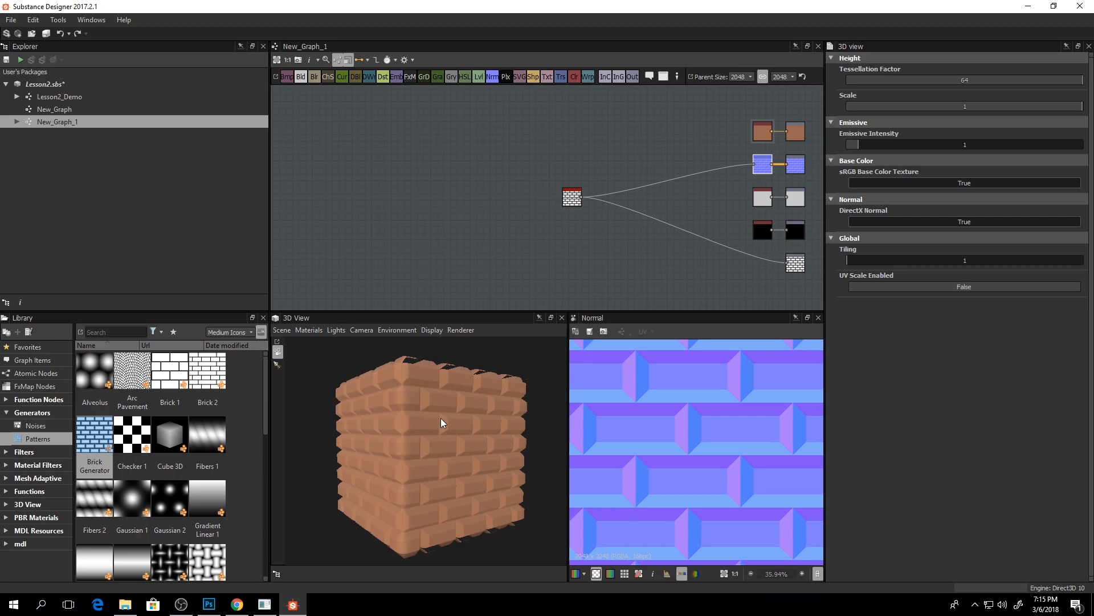
{"action": "scroll", "coordinate": [456, 437], "scroll_direction": "up", "scroll_amount": 2}
{"action": "middle_click_drag", "start_coordinate": [456, 438], "coordinate": [459, 426]}
{"action": "left_click_drag", "start_coordinate": [468, 438], "coordinate": [442, 425]}
{"action": "scroll", "coordinate": [451, 428], "scroll_direction": "down", "scroll_amount": 1}
{"action": "scroll", "coordinate": [443, 425], "scroll_direction": "down", "scroll_amount": 1}
- Remove the link from the Brick Generator to the Normal node to view the height displacement alone, and restore the link
{"action": "left_click_drag", "start_coordinate": [667, 137], "coordinate": [711, 200]}
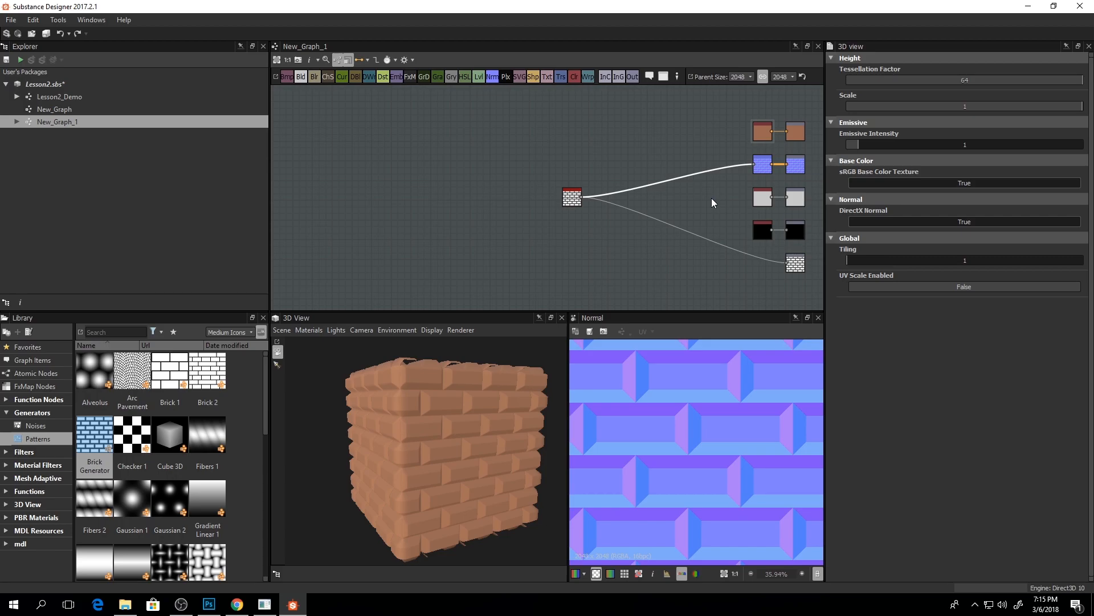
{"action": "key", "text": "Delete"}
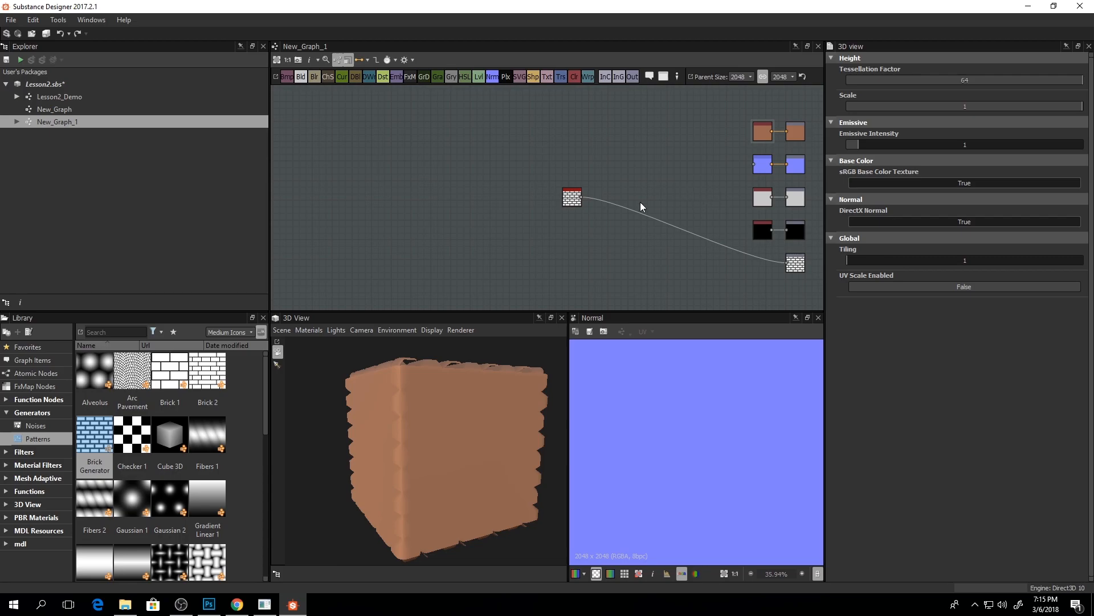
{"action": "mouse_move", "coordinate": [459, 436]}
{"action": "left_mouse_down"}
{"action": "mouse_move", "coordinate": [395, 422]}
{"action": "mouse_move", "coordinate": [479, 421]}
{"action": "mouse_move", "coordinate": [447, 430]}
{"action": "mouse_move", "coordinate": [432, 419]}
{"action": "mouse_move", "coordinate": [439, 435]}
{"action": "mouse_move", "coordinate": [450, 424]}
{"action": "left_mouse_up"}
{"action": "middle_click_drag", "start_coordinate": [652, 235], "coordinate": [553, 253]}
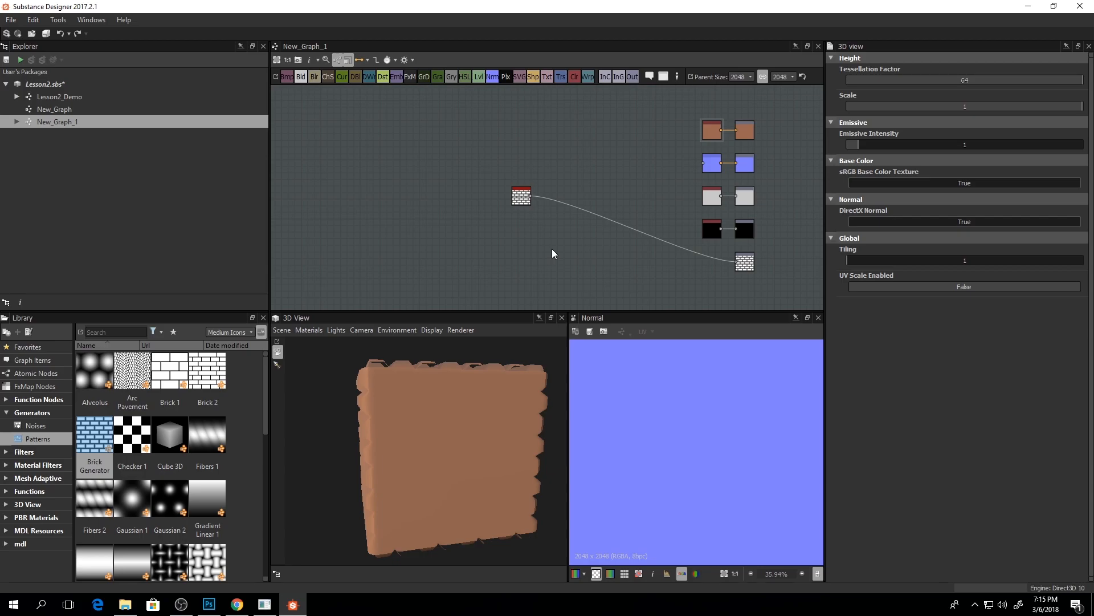
{"action": "left_click_drag", "start_coordinate": [531, 196], "coordinate": [705, 164]}
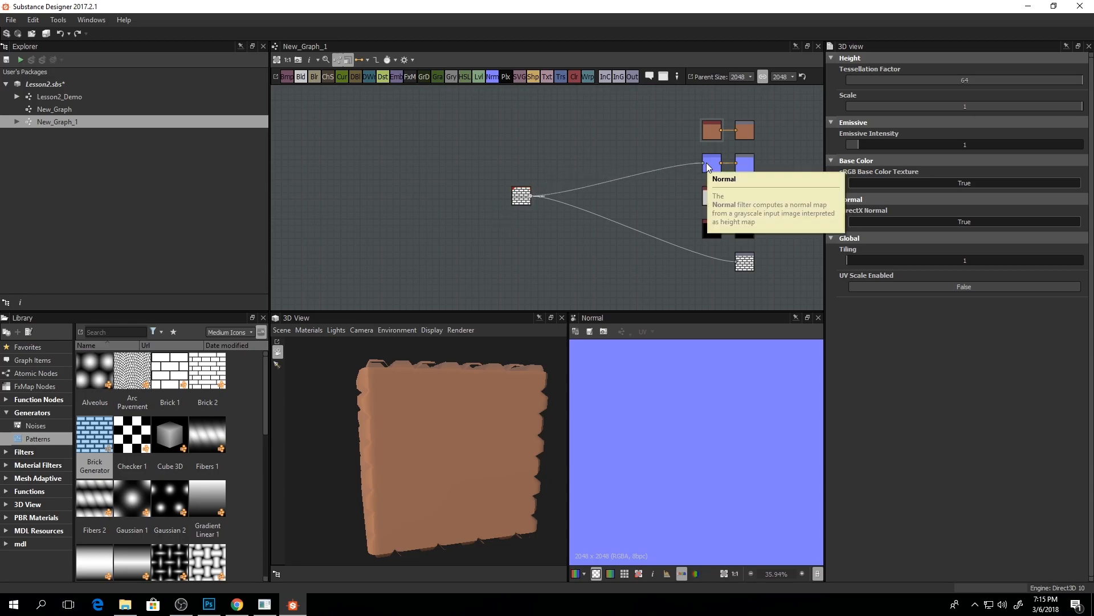
{"action": "left_click_drag", "start_coordinate": [492, 350], "coordinate": [418, 456]}
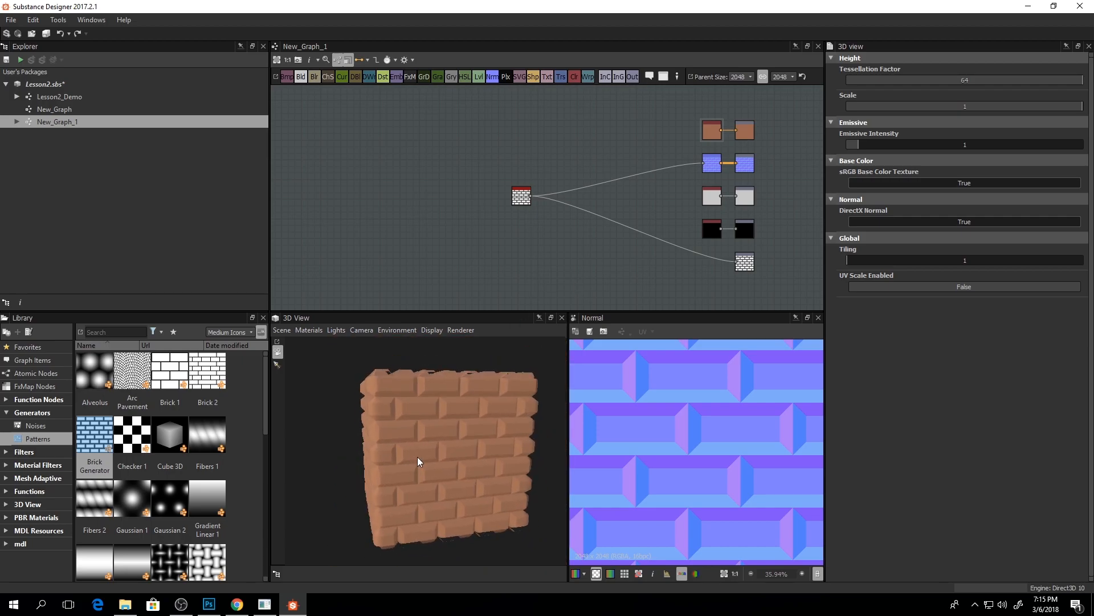
- Nudge the Brick Generator node in the graph and try placing the Normal node closer to it, away from the output
{"action": "mouse_move", "coordinate": [518, 200]}
{"action": "left_mouse_down"}
{"action": "mouse_move", "coordinate": [506, 184]}
{"action": "mouse_move", "coordinate": [513, 198]}
{"action": "left_mouse_up"}
{"action": "left_click", "coordinate": [712, 168]}
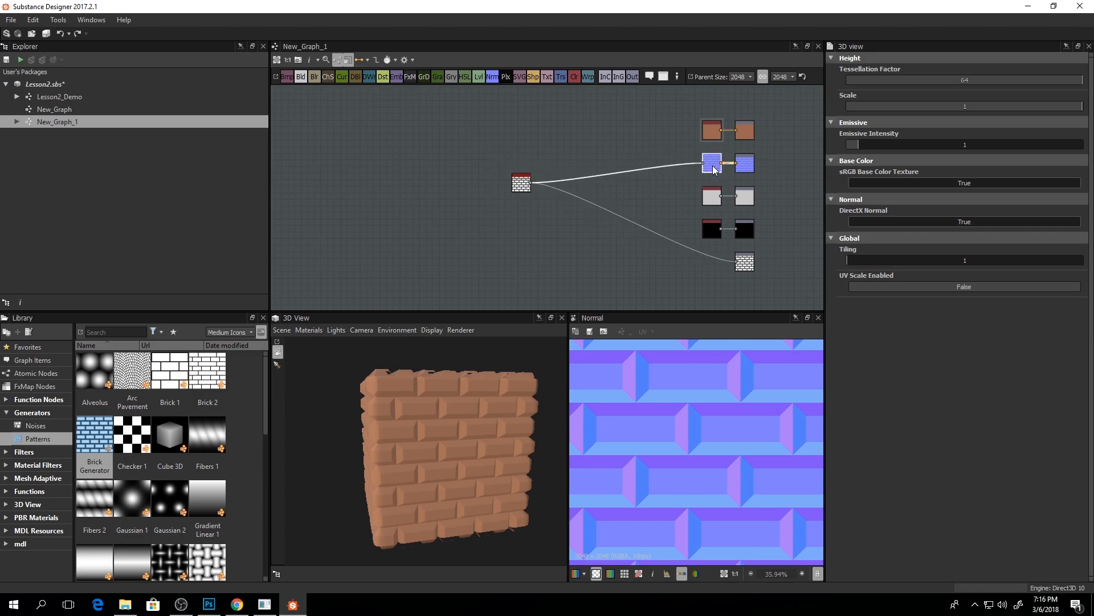
{"action": "scroll", "coordinate": [599, 206], "scroll_direction": "up", "scroll_amount": 2}
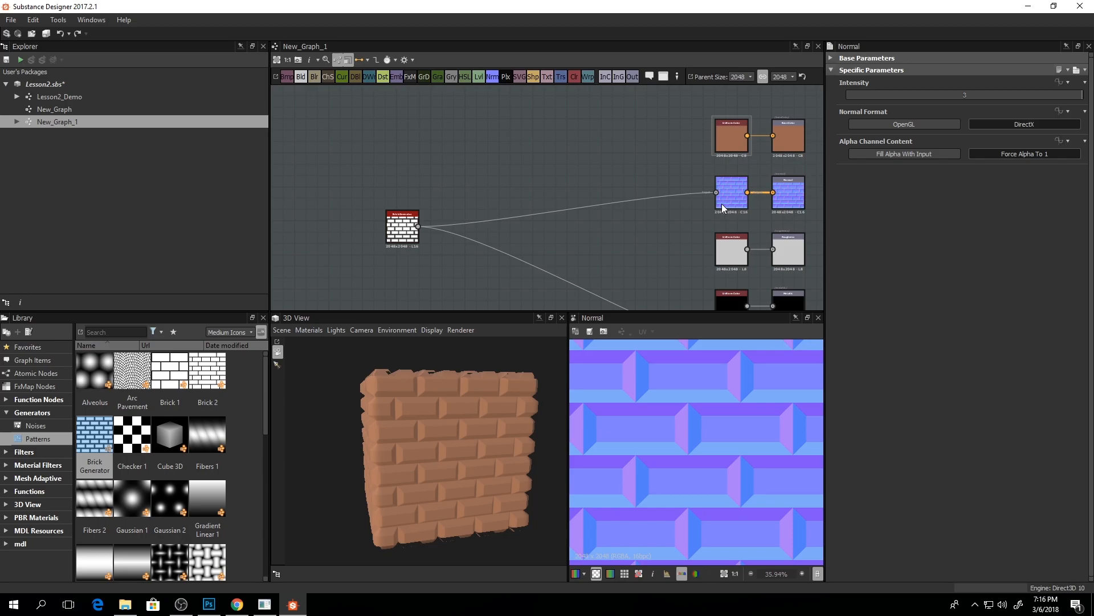
{"action": "left_click_drag", "start_coordinate": [722, 203], "coordinate": [517, 204]}
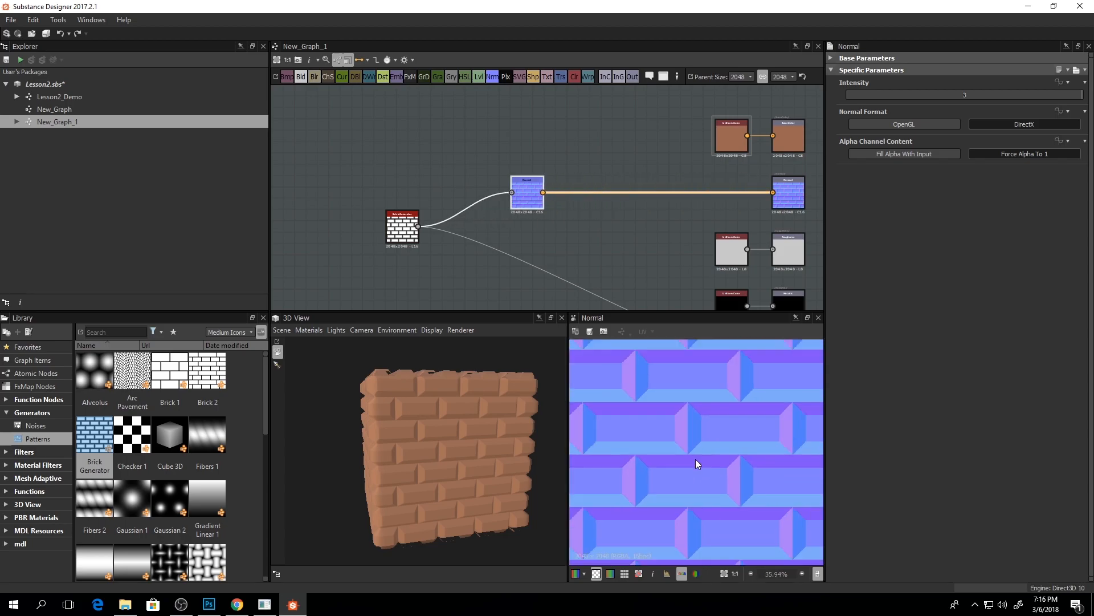
{"action": "scroll", "coordinate": [696, 460], "scroll_direction": "down", "scroll_amount": 3}
{"action": "middle_click_drag", "start_coordinate": [529, 235], "coordinate": [501, 219]}
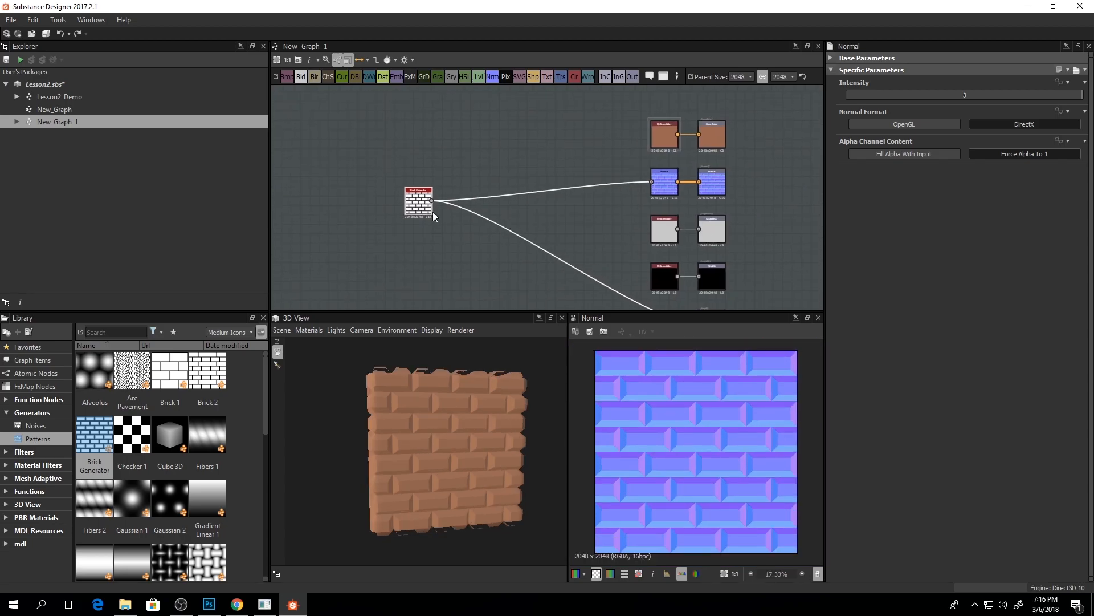
- Display the Brick Generator's parameters and pattern, and enlarge the 2D preview in both width and height
{"action": "scroll", "coordinate": [432, 209], "scroll_direction": "up", "scroll_amount": 3}
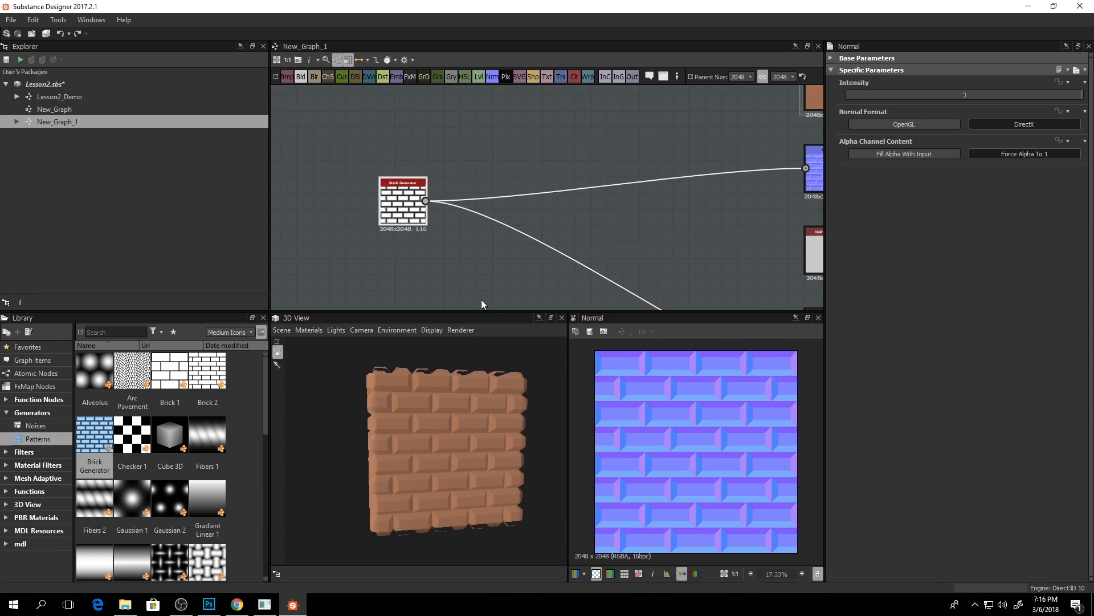
{"action": "double_click", "coordinate": [418, 218]}
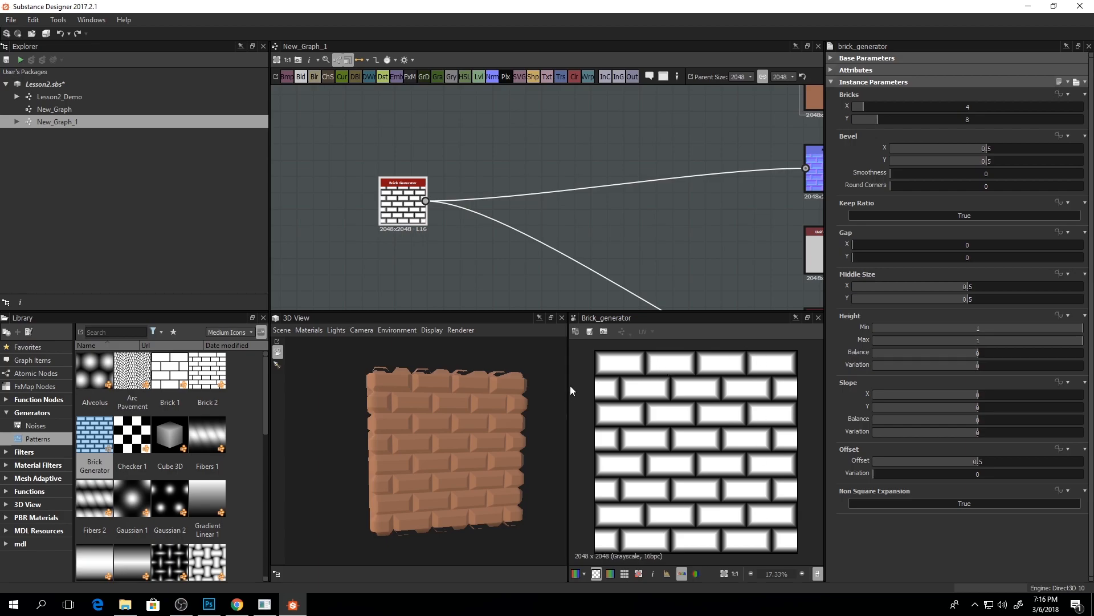
{"action": "left_click_drag", "start_coordinate": [567, 386], "coordinate": [435, 400]}
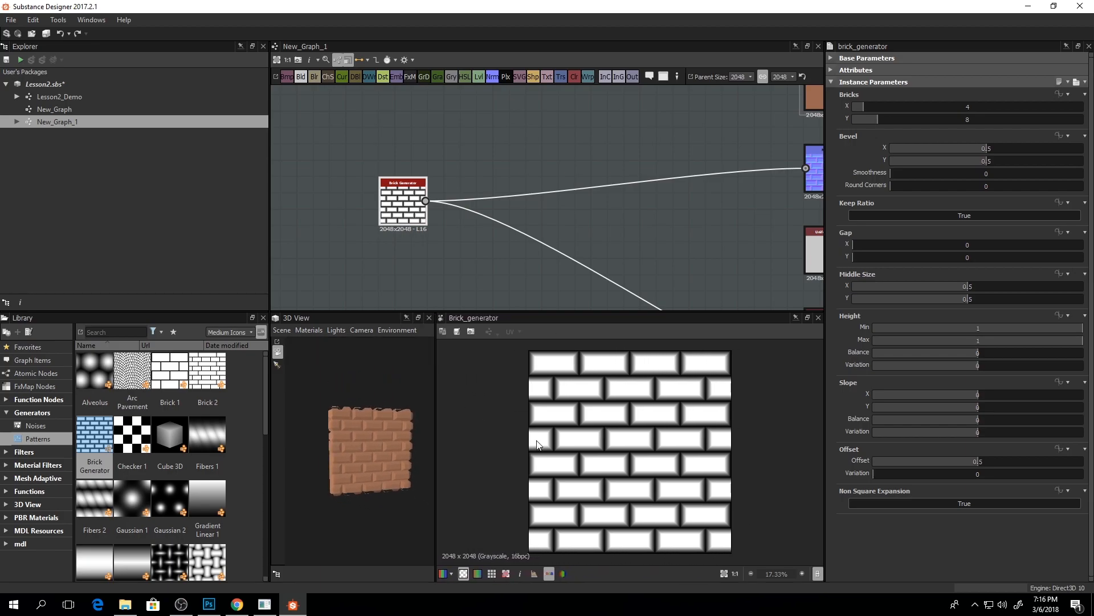
{"action": "left_click_drag", "start_coordinate": [623, 311], "coordinate": [616, 192]}
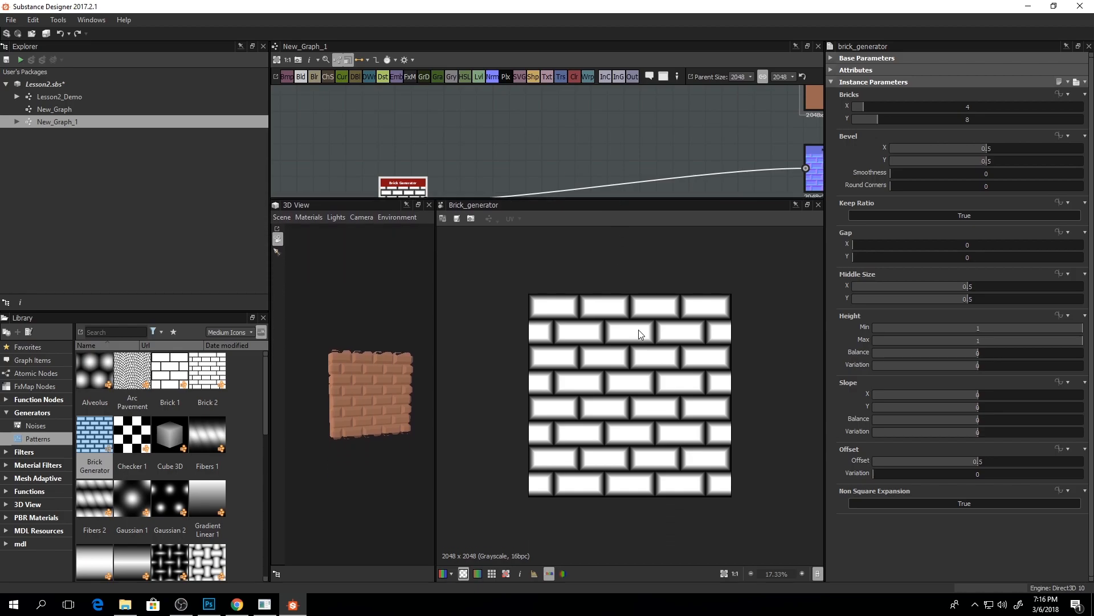
- Examine the grayscale bevel gradients and gaps of the brick pattern up close in the 2D preview
{"action": "scroll", "coordinate": [591, 377], "scroll_direction": "up", "scroll_amount": 5}
{"action": "scroll", "coordinate": [592, 377], "scroll_direction": "up", "scroll_amount": 1}
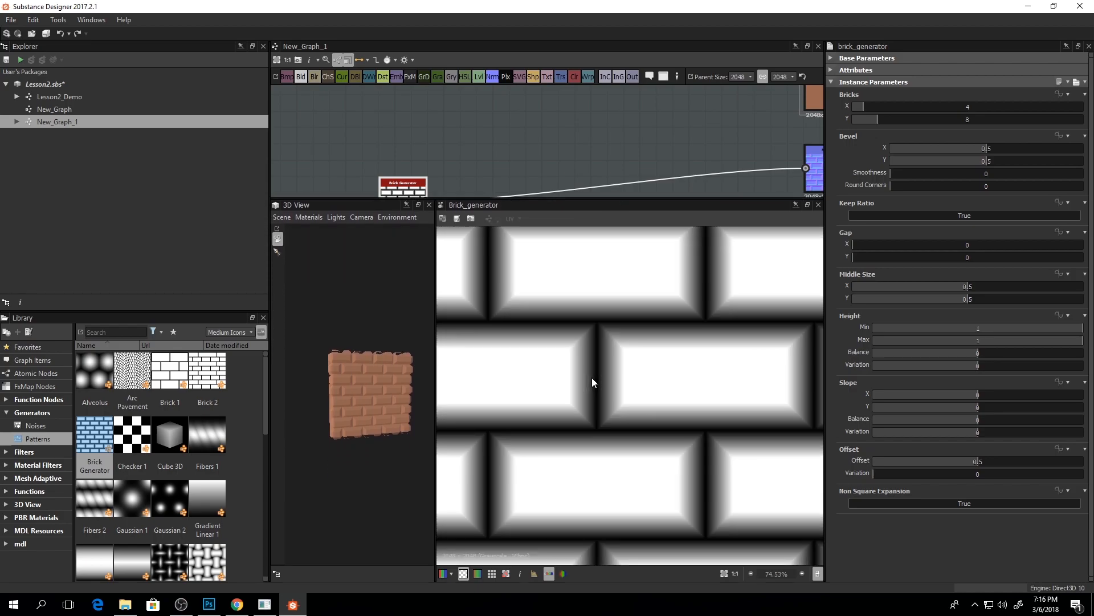
{"action": "scroll", "coordinate": [591, 377], "scroll_direction": "down", "scroll_amount": 1}
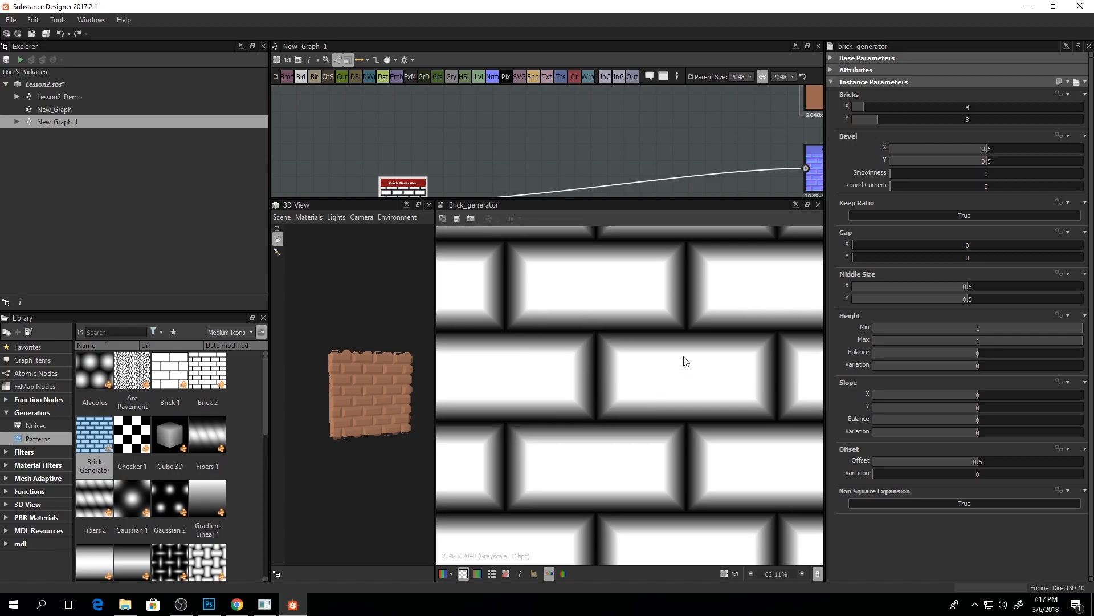
{"action": "scroll", "coordinate": [644, 403], "scroll_direction": "down", "scroll_amount": 2}
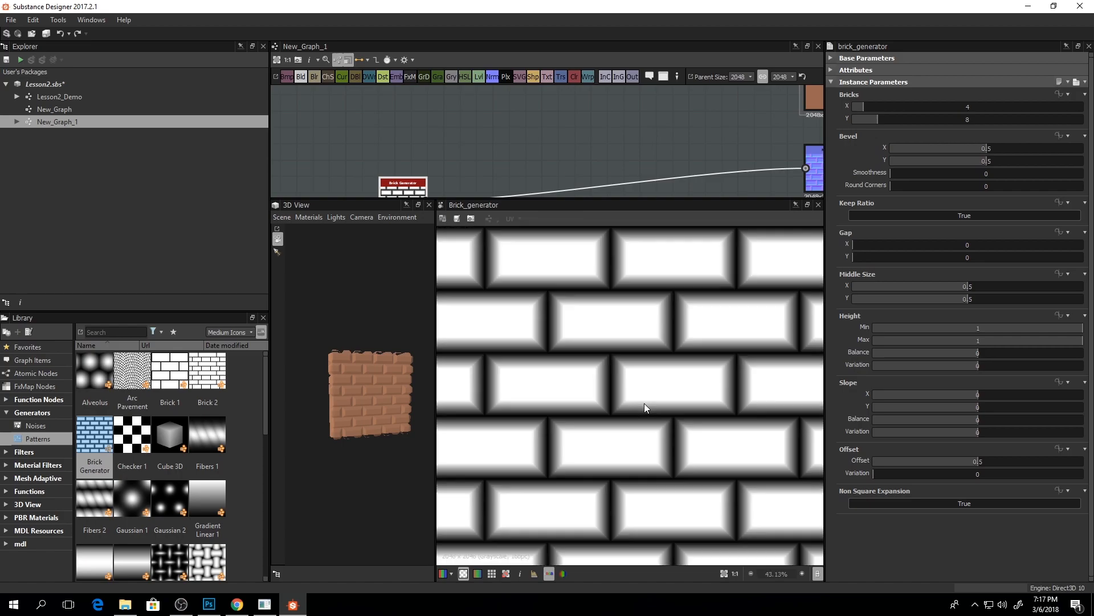
{"action": "scroll", "coordinate": [579, 382], "scroll_direction": "up", "scroll_amount": 1}
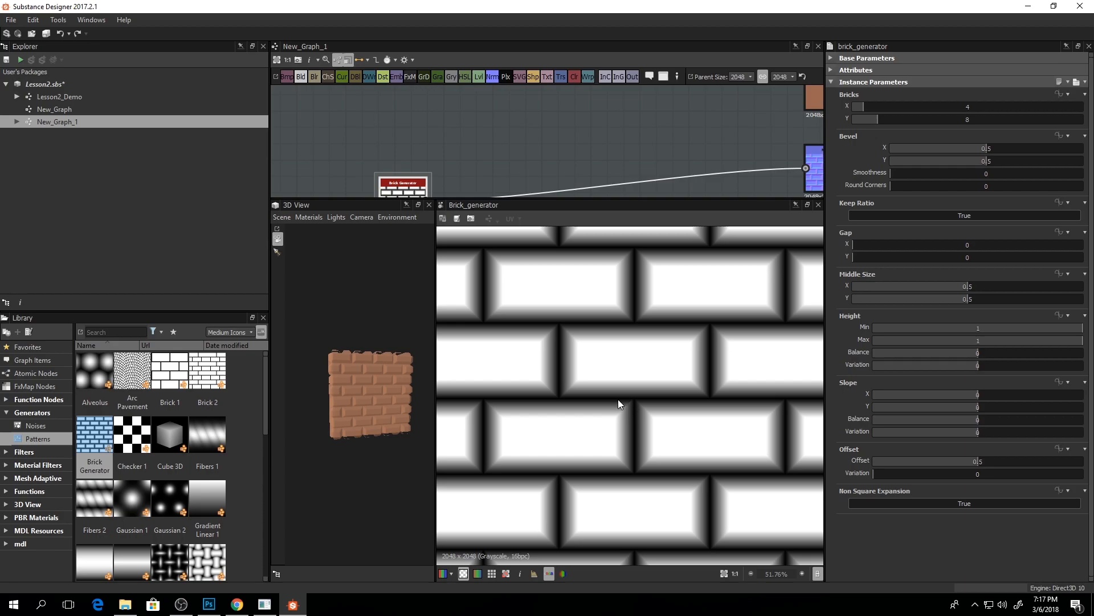
{"action": "scroll", "coordinate": [621, 401], "scroll_direction": "down", "scroll_amount": 4}
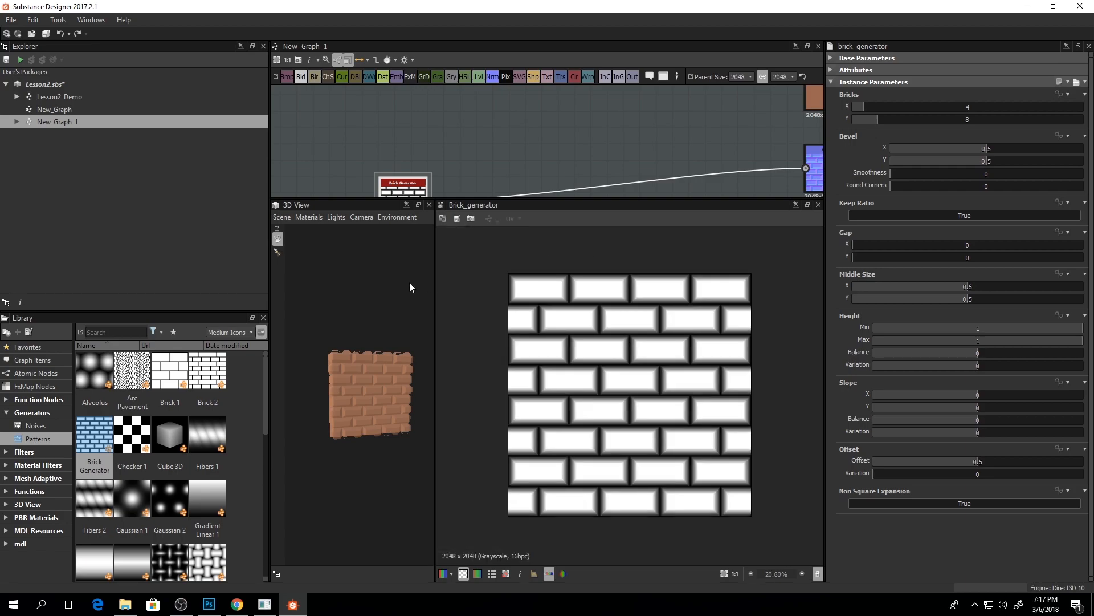
- Widen the 3D view beside the 2D preview to inspect the brick plane at a larger size
{"action": "left_click_drag", "start_coordinate": [437, 269], "coordinate": [523, 279]}
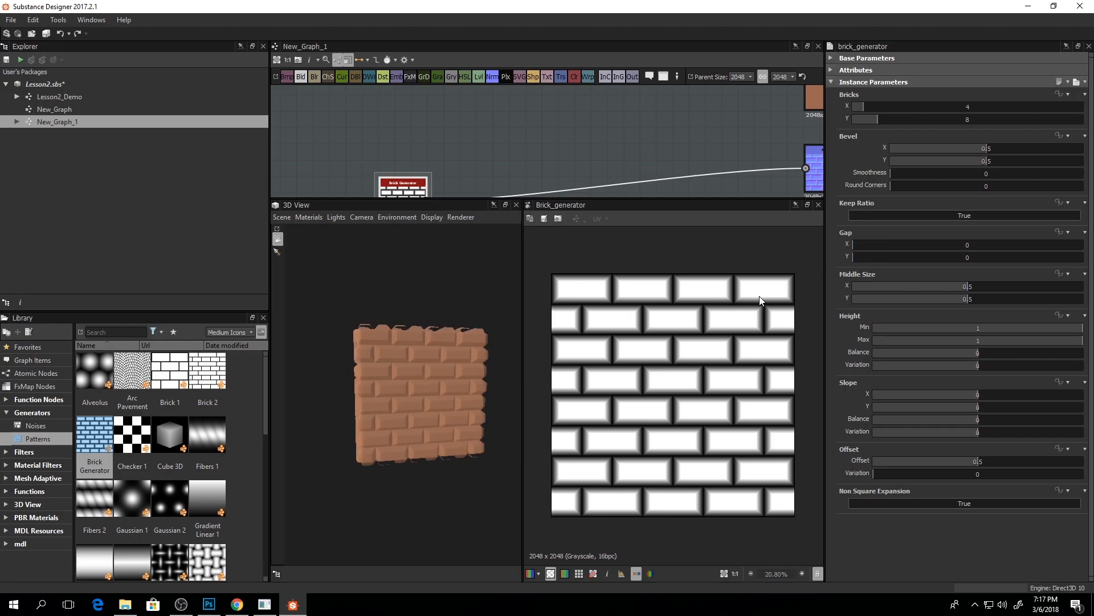
{"action": "scroll", "coordinate": [711, 346], "scroll_direction": "up", "scroll_amount": 2}
{"action": "scroll", "coordinate": [712, 346], "scroll_direction": "down", "scroll_amount": 2}
- Switch to Photoshop, examine the brick wall reference photos up close, and return to the graph in Substance Designer
{"action": "key", "text": "alt+Tab"}
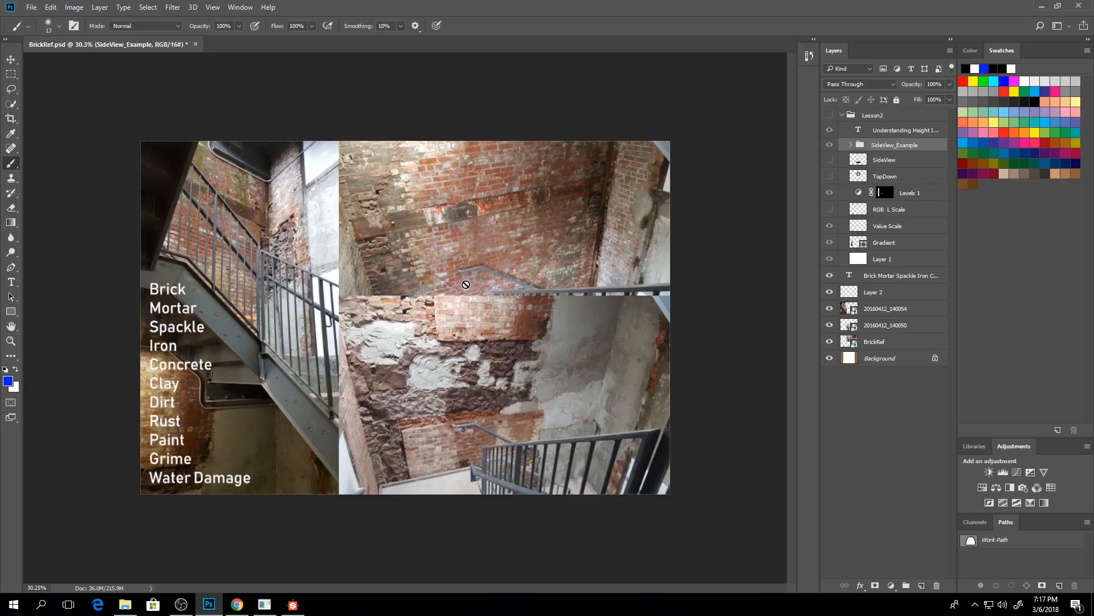
{"action": "left_click_drag", "start_coordinate": [478, 245], "coordinate": [528, 253], "text": "ctrl"}
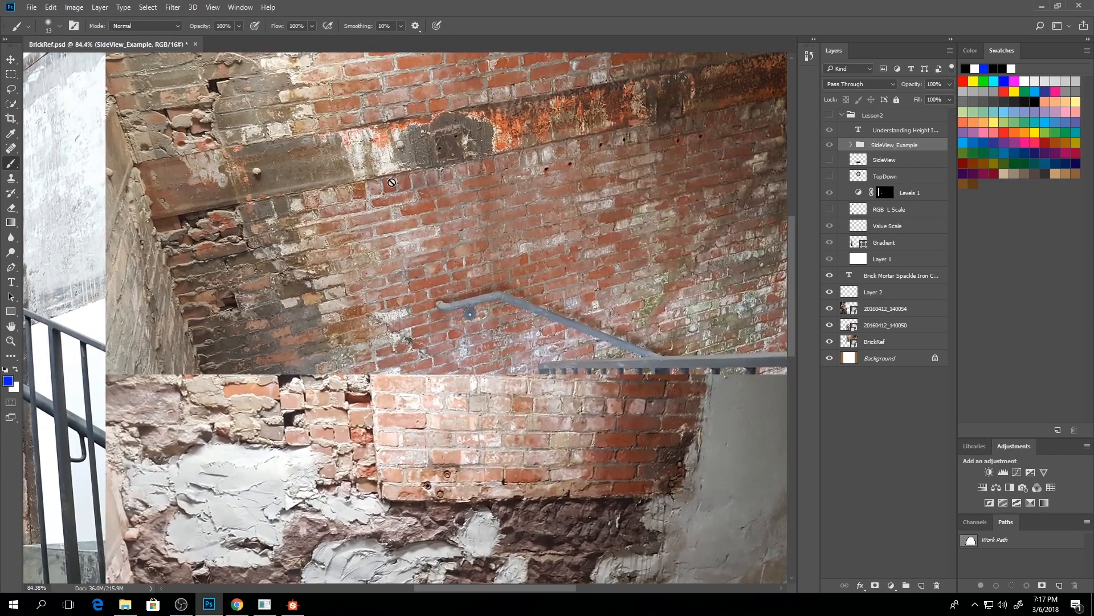
{"action": "left_click_drag", "start_coordinate": [524, 200], "coordinate": [488, 206], "text": "ctrl"}
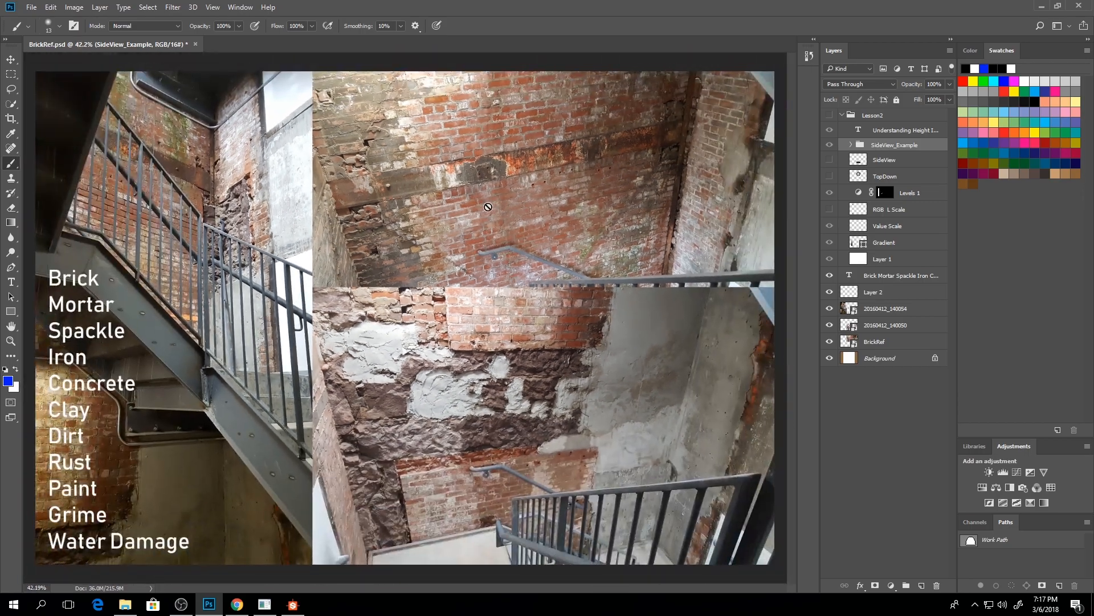
{"action": "key", "text": "alt+Tab"}
{"action": "middle_click_drag", "start_coordinate": [618, 153], "coordinate": [629, 97]}
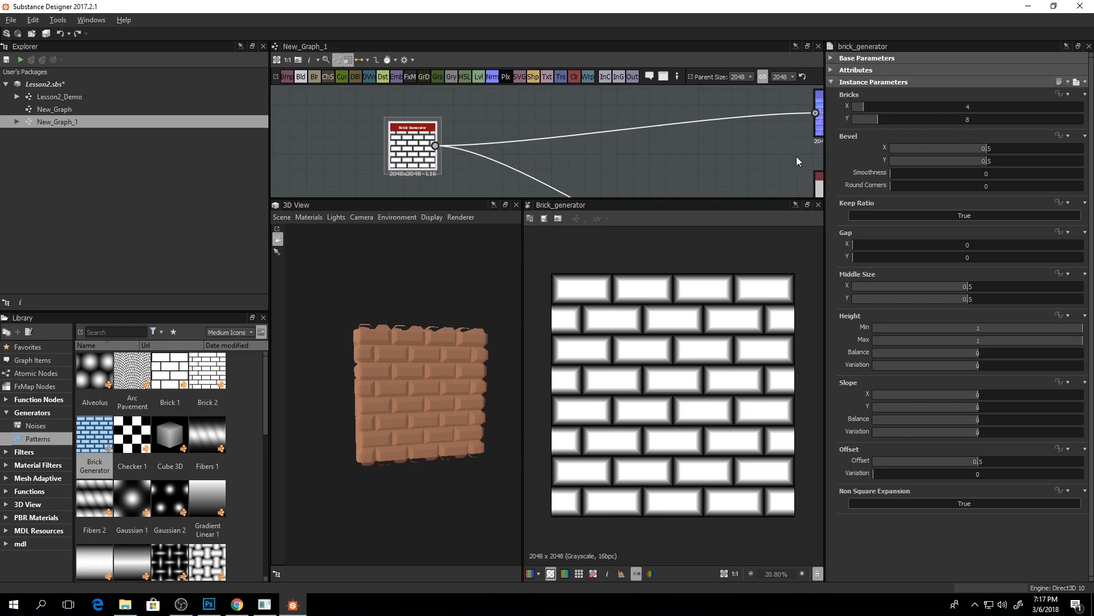
- Toggle the 2D preview's tiling display on and off to examine how the brick pattern repeats
{"action": "key", "text": "space"}
{"action": "scroll", "coordinate": [666, 374], "scroll_direction": "down", "scroll_amount": 2}
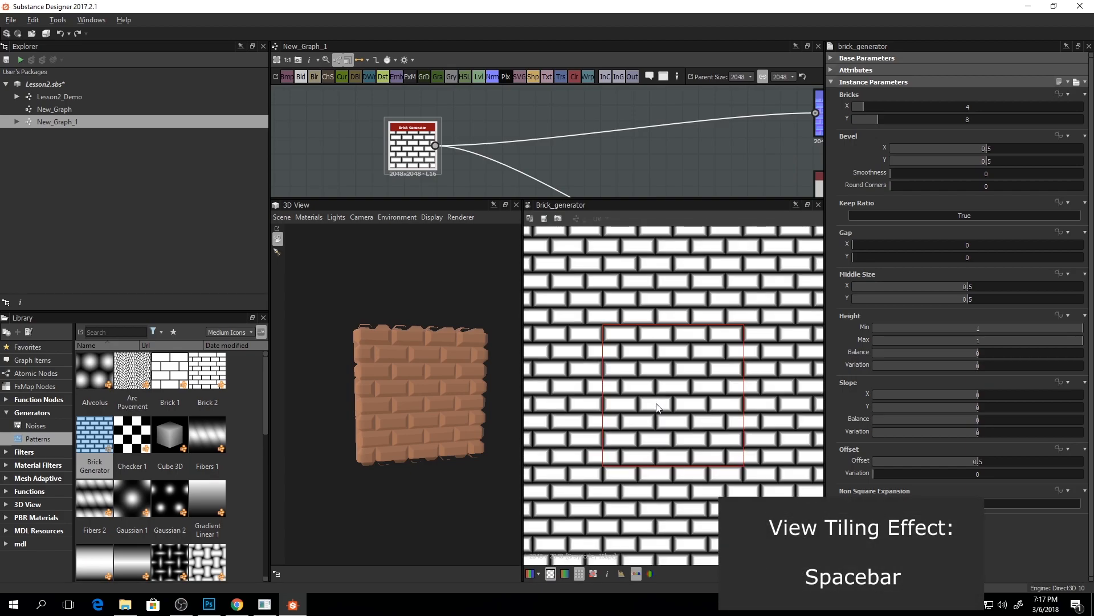
{"action": "key", "text": "space"}
{"action": "key", "text": "space"}
{"action": "key", "text": "space"}
{"action": "key", "text": "space"}
{"action": "scroll", "coordinate": [667, 402], "scroll_direction": "up", "scroll_amount": 1}
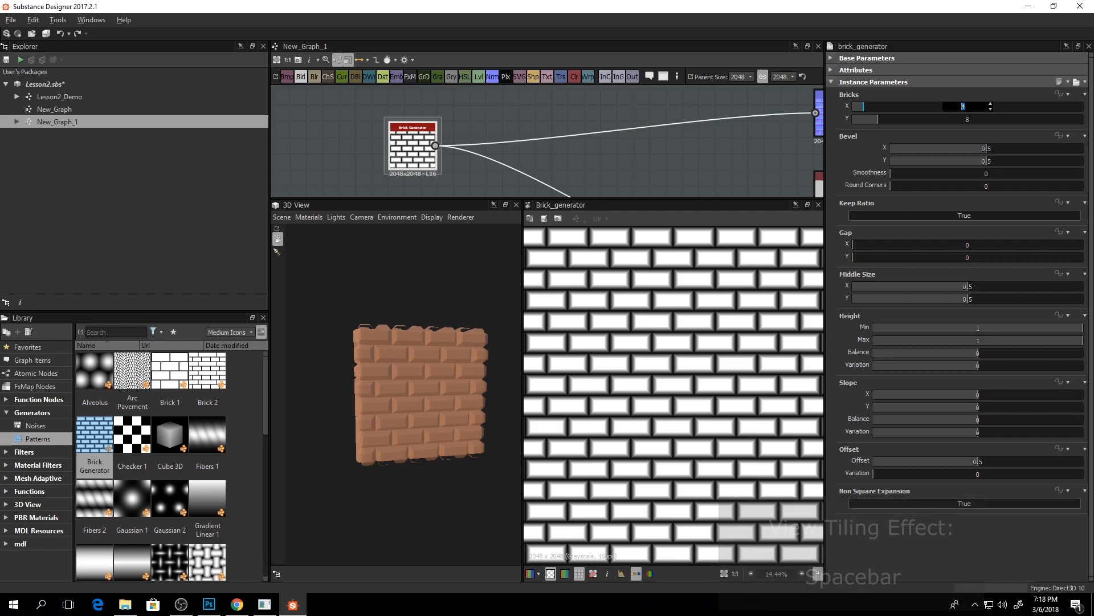
- Set the Brick Generator's brick count to 5 in X and 7 in Y, and show the pattern as a single tile
{"action": "type", "text": "5"}
{"action": "key", "text": "Return"}
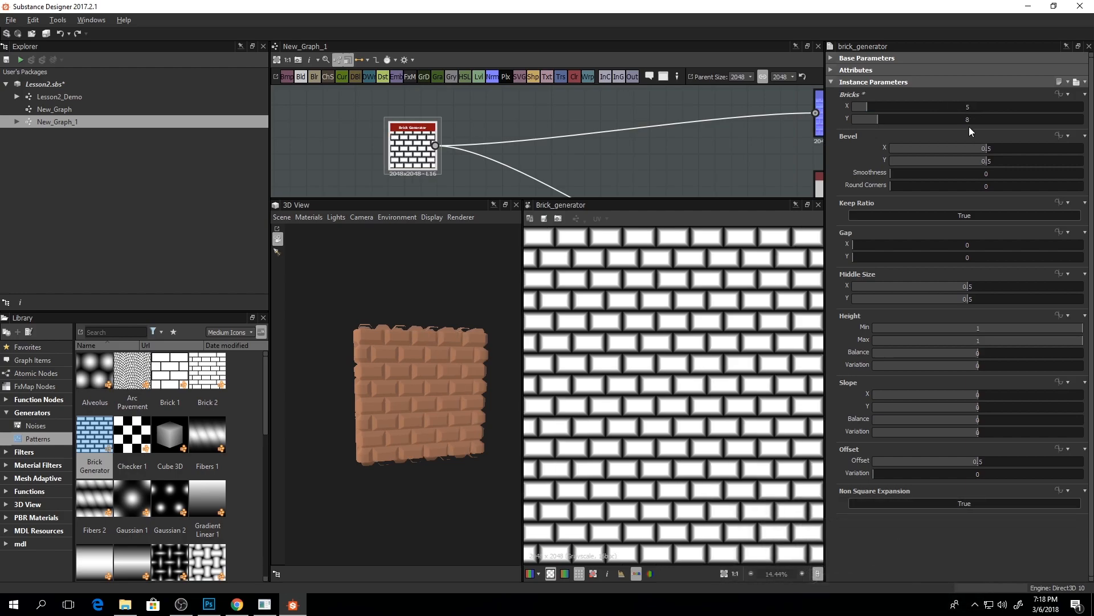
{"action": "double_click", "coordinate": [964, 119]}
{"action": "type", "text": "7"}
{"action": "key", "text": "Return"}
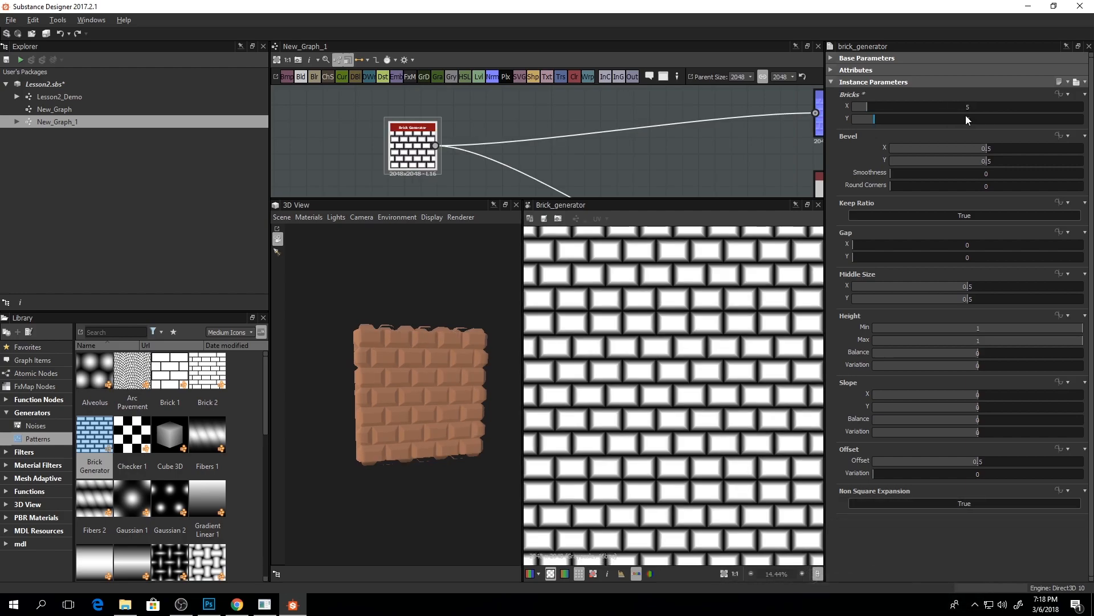
{"action": "key", "text": "space"}
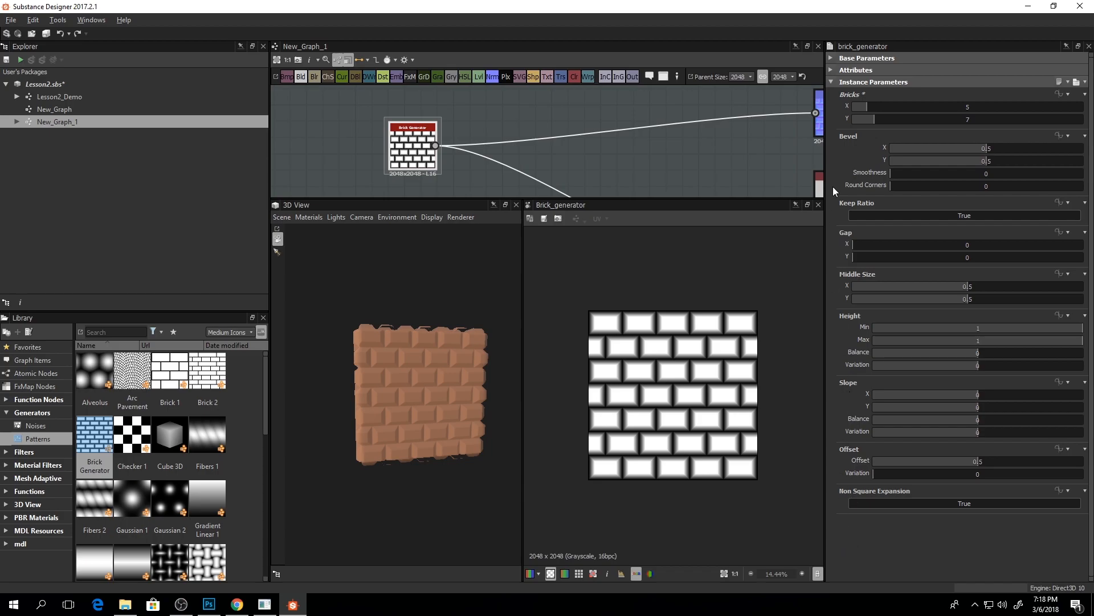
- Adjust the Brick Generator's slope to X -0.51, Y 1 and Balance -1, and check the pattern's tiling
{"action": "left_click", "coordinate": [835, 69]}
{"action": "left_click", "coordinate": [834, 69]}
{"action": "left_click_drag", "start_coordinate": [912, 395], "coordinate": [1081, 407]}
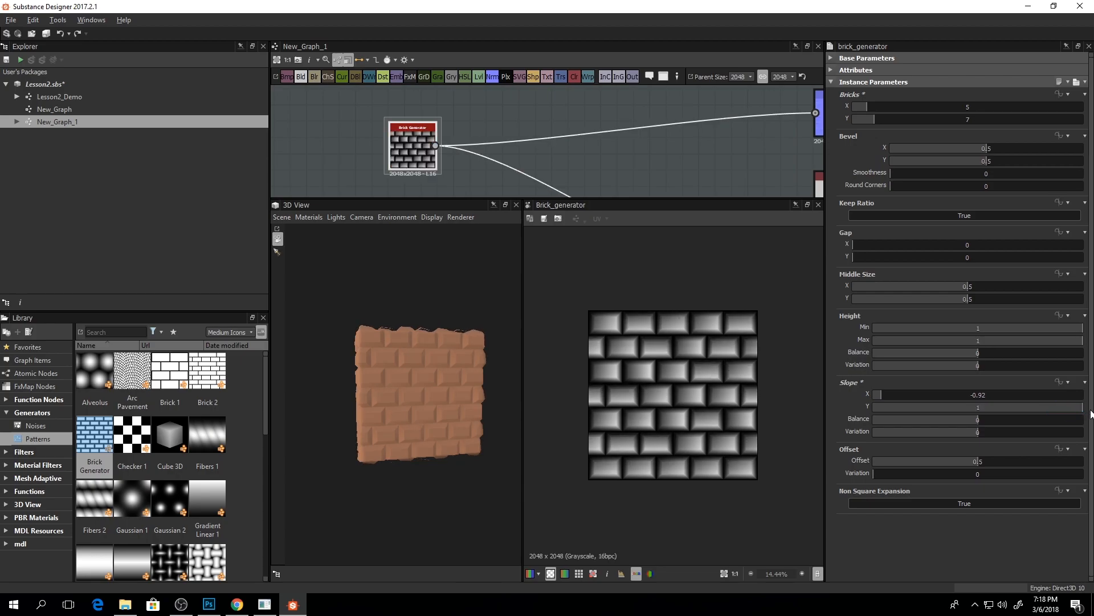
{"action": "left_click_drag", "start_coordinate": [896, 393], "coordinate": [825, 406]}
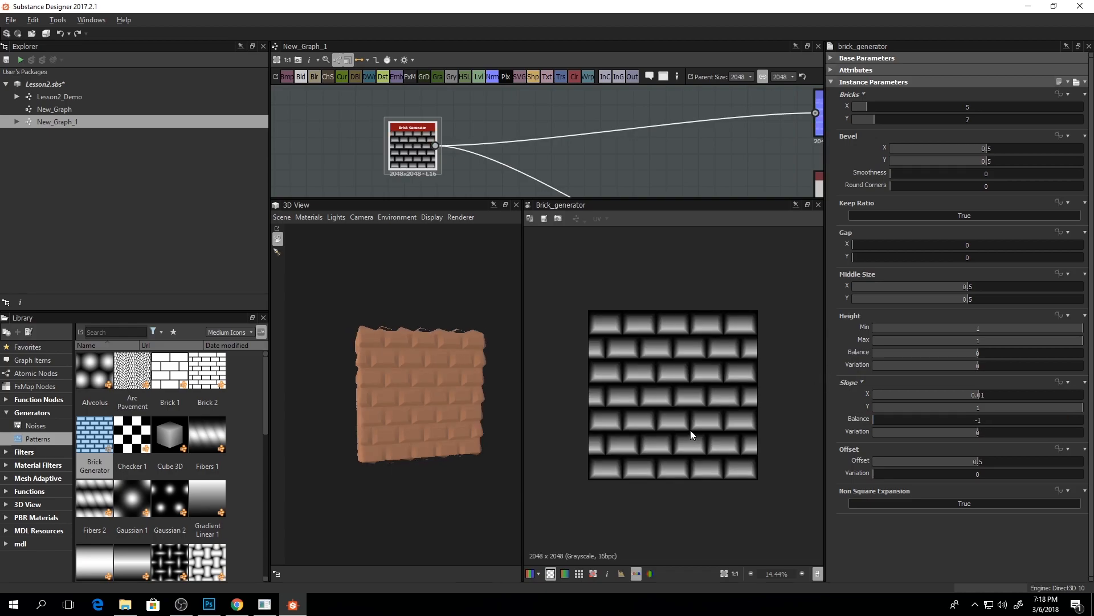
{"action": "left_click_drag", "start_coordinate": [938, 395], "coordinate": [925, 399]}
{"action": "key", "text": "space"}
{"action": "key", "text": "space"}
- Lower the Brick Generator's Middle Size X to 0.29 and inspect the repetition with the tiling display
{"action": "left_click_drag", "start_coordinate": [963, 286], "coordinate": [919, 282]}
{"action": "key", "text": "space"}
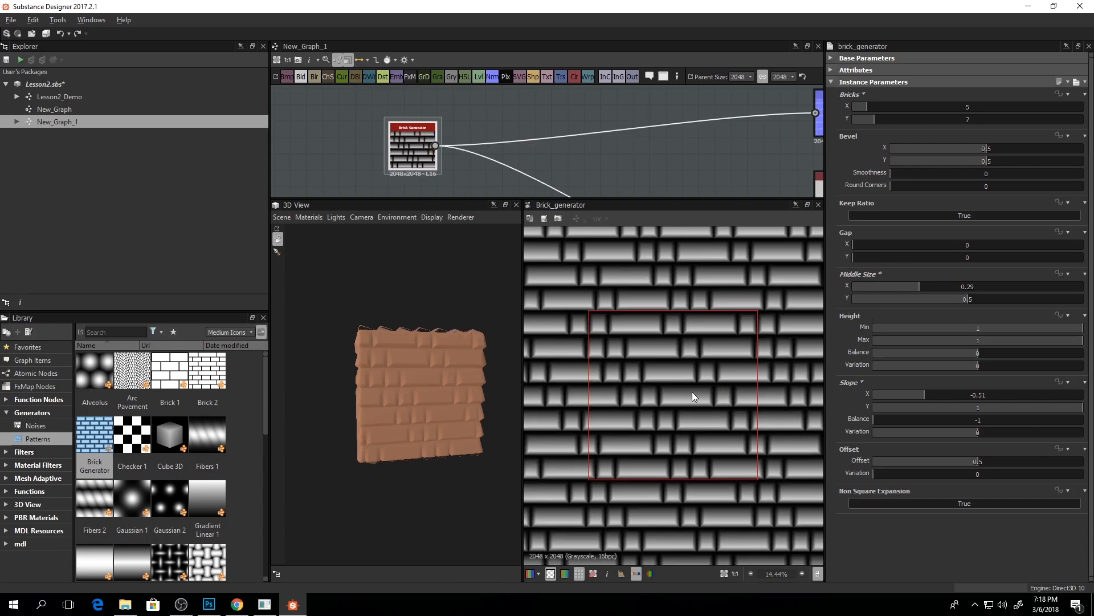
{"action": "scroll", "coordinate": [689, 358], "scroll_direction": "up", "scroll_amount": 1}
{"action": "scroll", "coordinate": [689, 358], "scroll_direction": "up", "scroll_amount": 1}
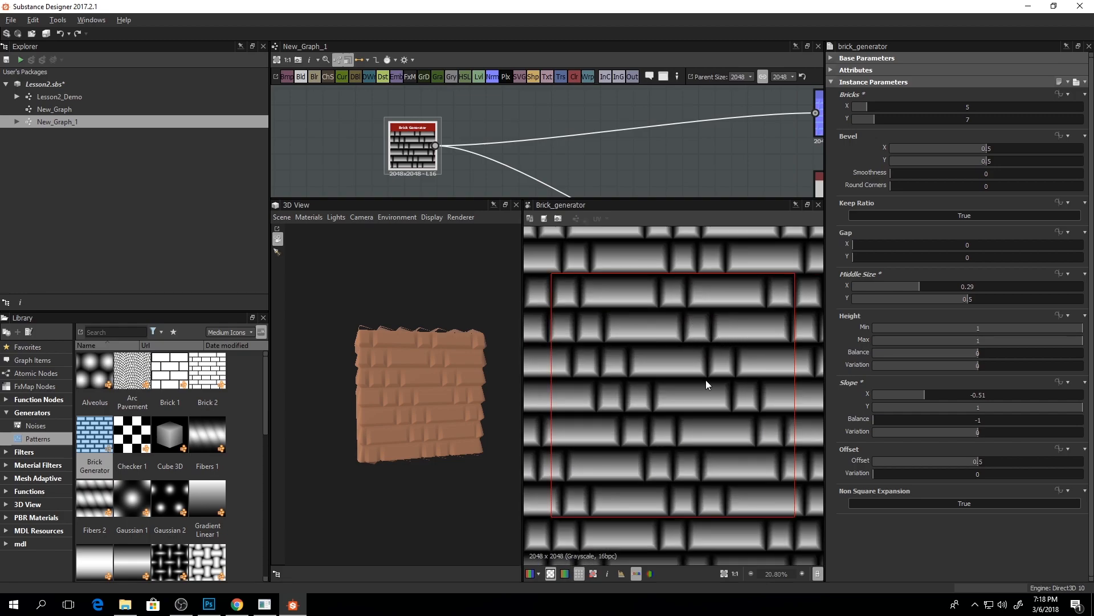
{"action": "scroll", "coordinate": [743, 402], "scroll_direction": "down", "scroll_amount": 2}
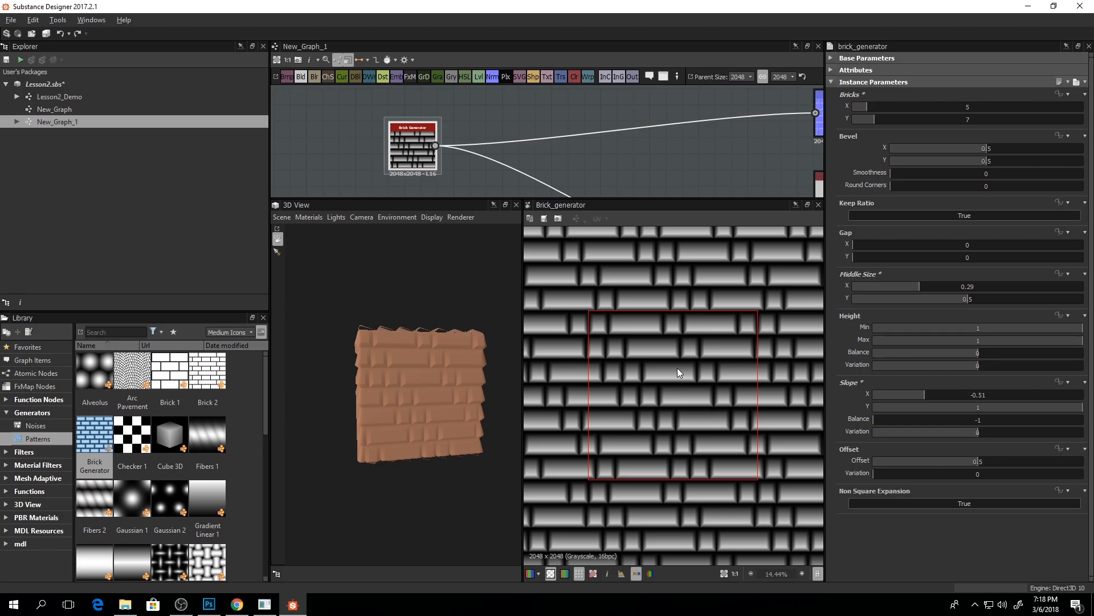
{"action": "key", "text": "t"}
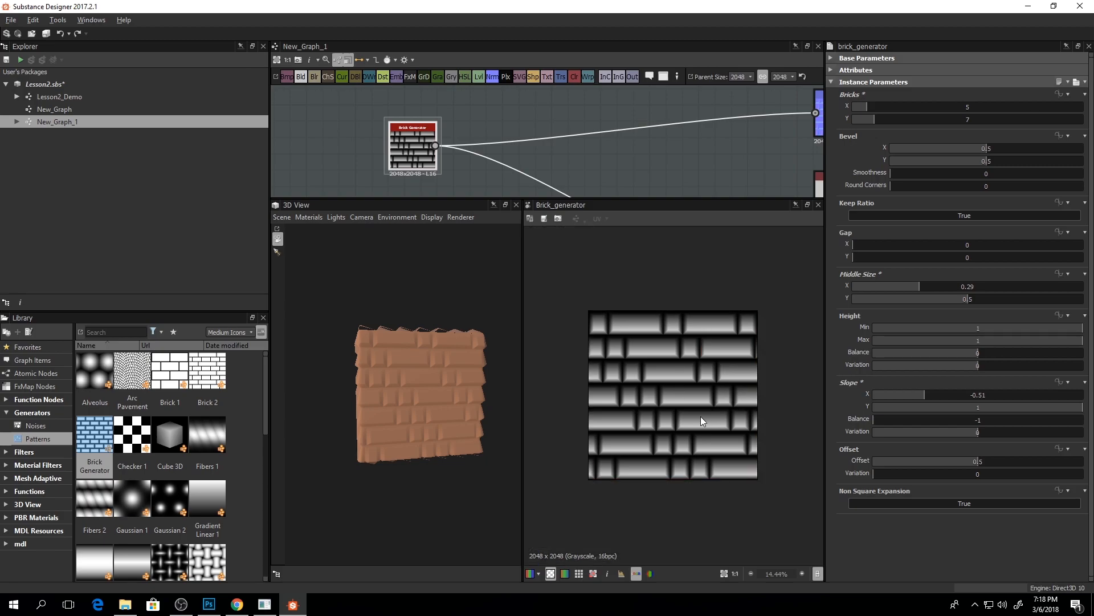
{"action": "key", "text": "t"}
{"action": "key", "text": "t"}
- Set the brick count to 4 in X and 8 in Y, and compare the tiled and single-tile previews
{"action": "type", "text": "4"}
{"action": "key", "text": "Return"}
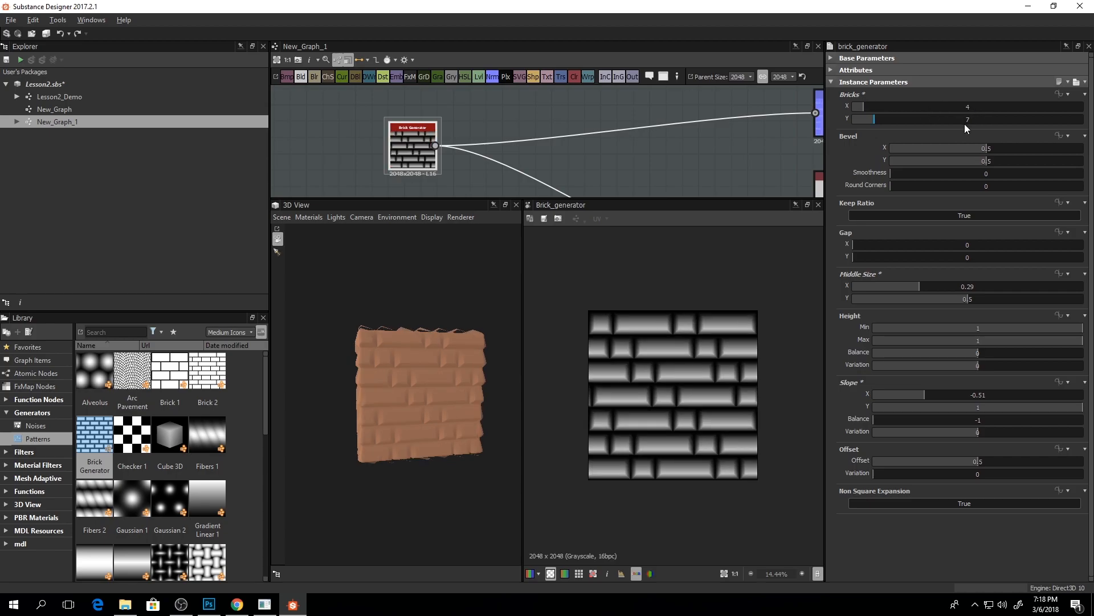
{"action": "type", "text": "8"}
{"action": "key", "text": "Return"}
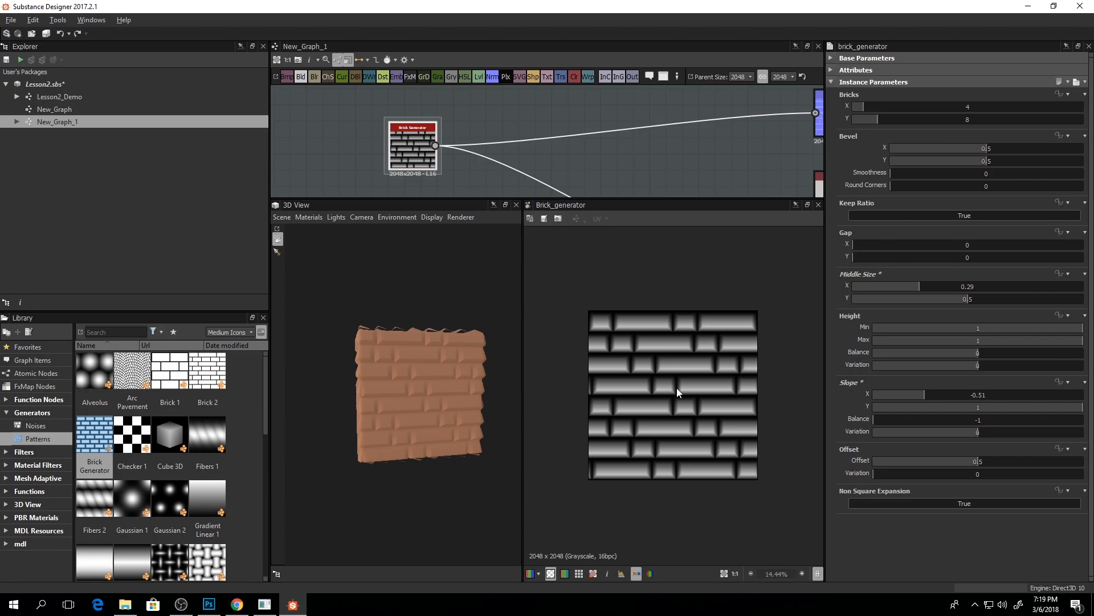
{"action": "key", "text": "space"}
{"action": "key", "text": "space"}
{"action": "key", "text": "space"}
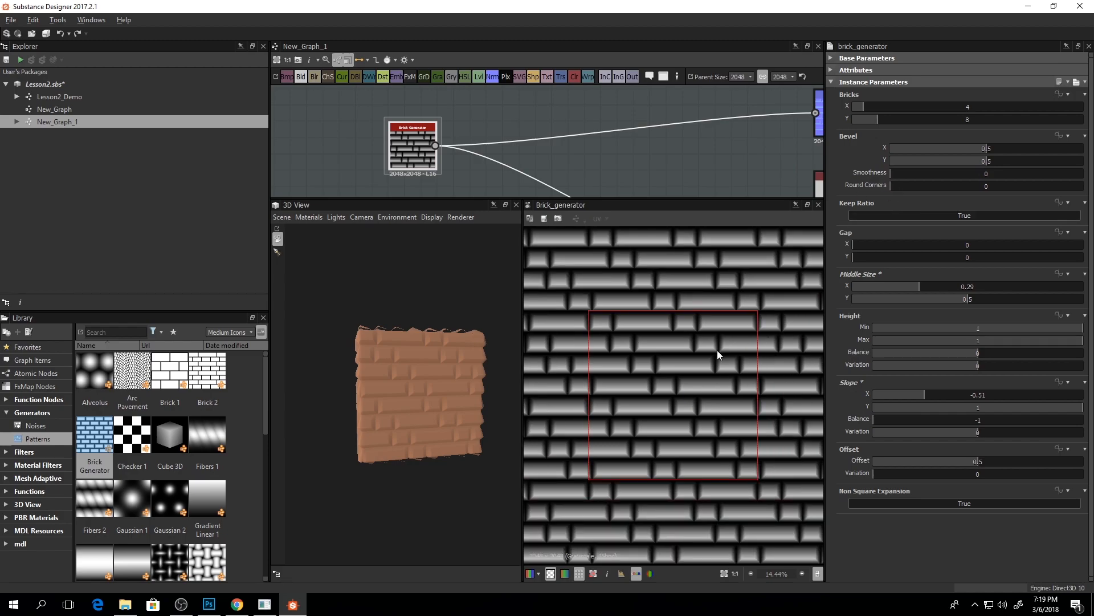
{"action": "key", "text": "space"}
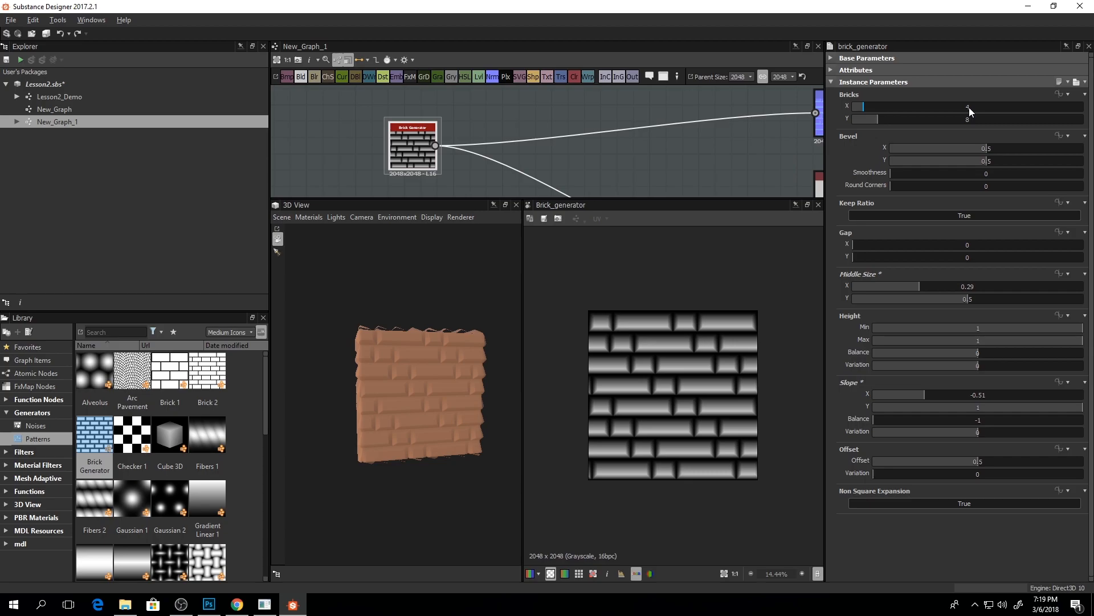
- Set the brick count to 8 in X and 16 in Y, and raise Middle Size X to 0.44
{"action": "type", "text": "8"}
{"action": "key", "text": "Tab"}
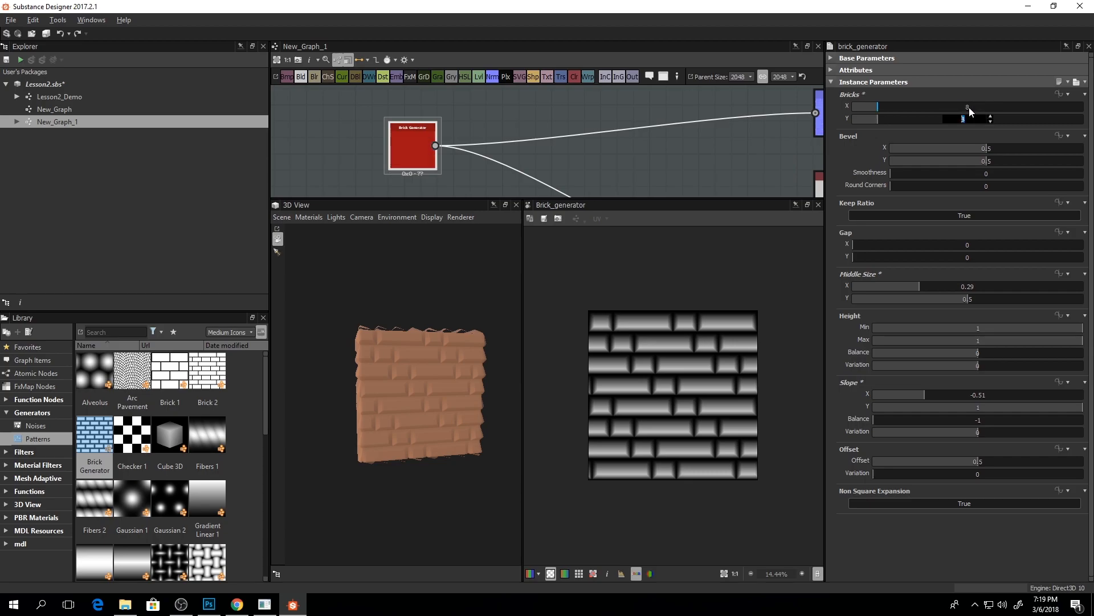
{"action": "type", "text": "16"}
{"action": "key", "text": "Tab"}
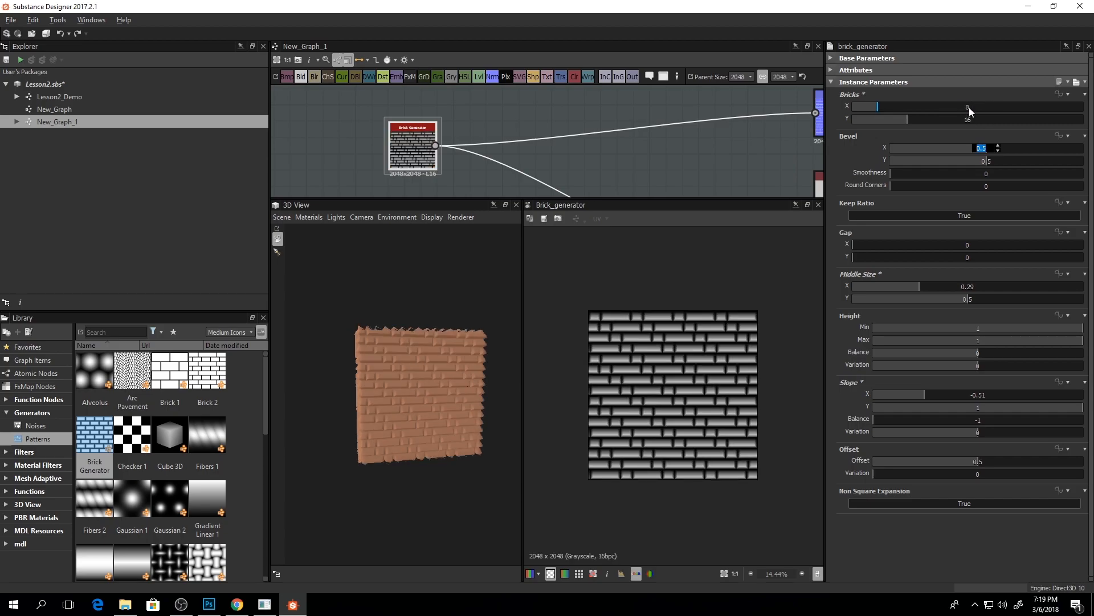
{"action": "left_click_drag", "start_coordinate": [939, 282], "coordinate": [952, 287]}
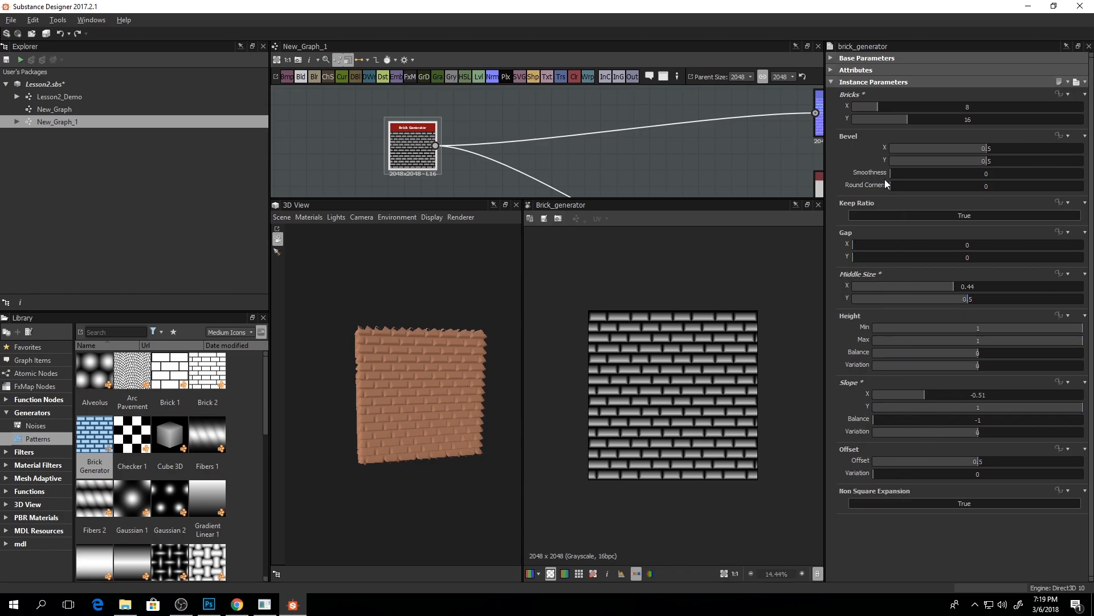
- Enlarge the graph area to review the output nodes, and preview the Uniform Color feeding the Metallic output
{"action": "middle_click_drag", "start_coordinate": [728, 156], "coordinate": [687, 136]}
{"action": "left_click_drag", "start_coordinate": [672, 198], "coordinate": [664, 394]}
{"action": "middle_click_drag", "start_coordinate": [667, 198], "coordinate": [355, 230]}
{"action": "scroll", "coordinate": [365, 232], "scroll_direction": "down", "scroll_amount": 3}
{"action": "middle_click_drag", "start_coordinate": [435, 232], "coordinate": [478, 244]}
{"action": "scroll", "coordinate": [470, 304], "scroll_direction": "up", "scroll_amount": 2}
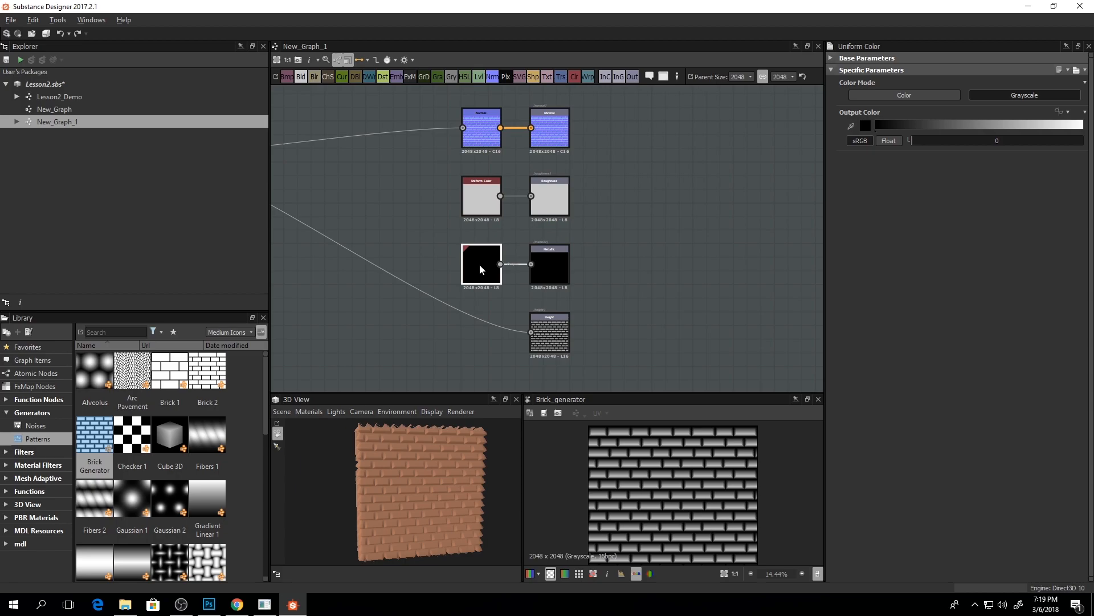
{"action": "double_click", "coordinate": [480, 265]}
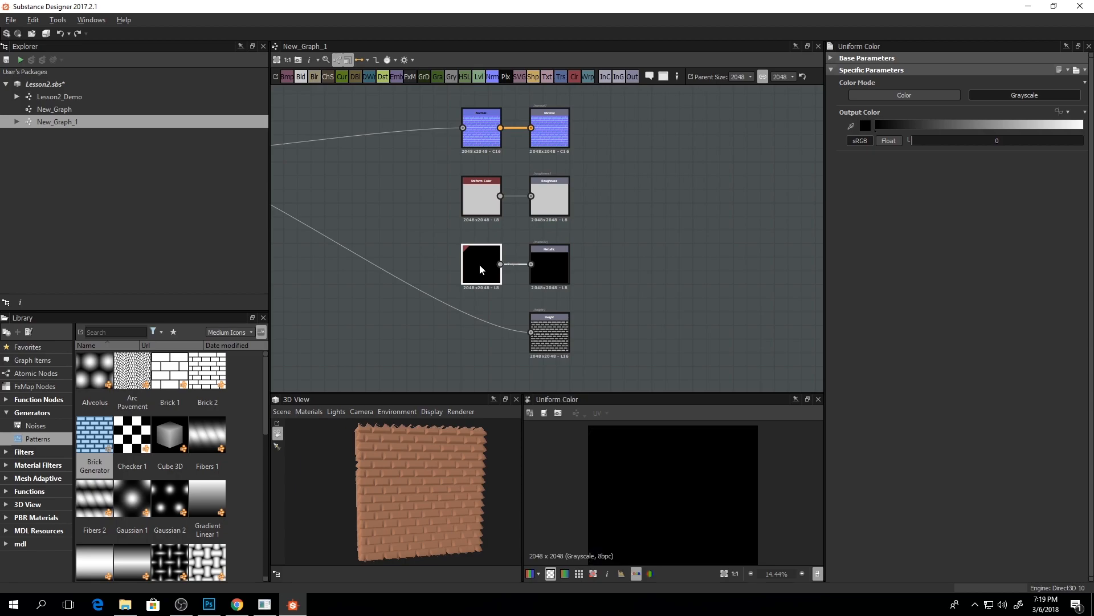
{"action": "left_click", "coordinate": [413, 237]}
{"action": "middle_click_drag", "start_coordinate": [408, 202], "coordinate": [488, 239]}
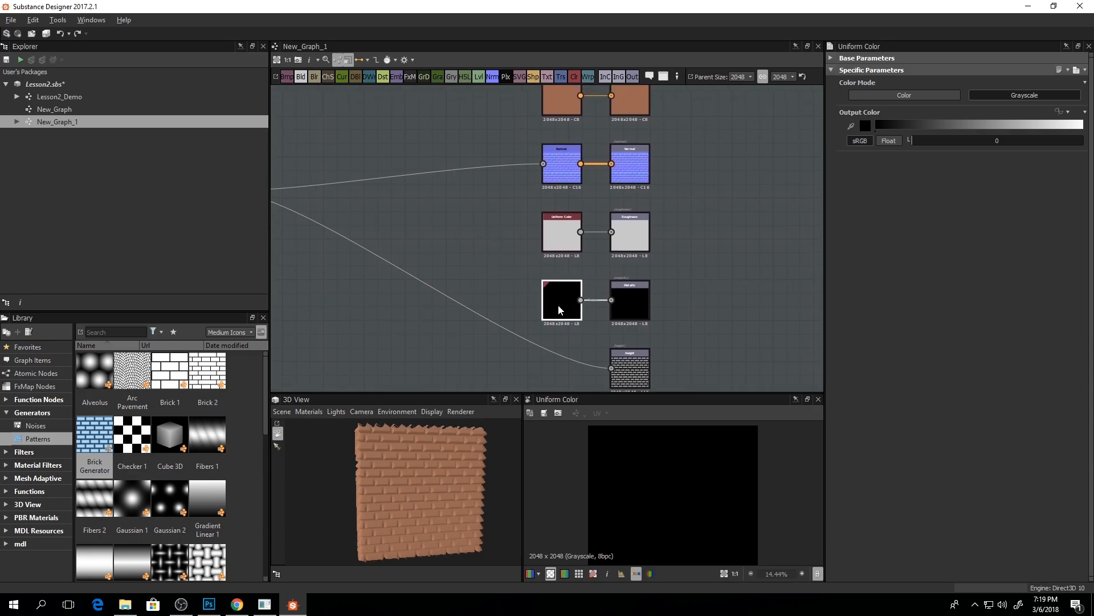
- Set the grayscale value of the Uniform Color feeding the Roughness output to 200
{"action": "left_click", "coordinate": [692, 282]}
{"action": "middle_click_drag", "start_coordinate": [594, 269], "coordinate": [599, 279]}
{"action": "left_click", "coordinate": [557, 238]}
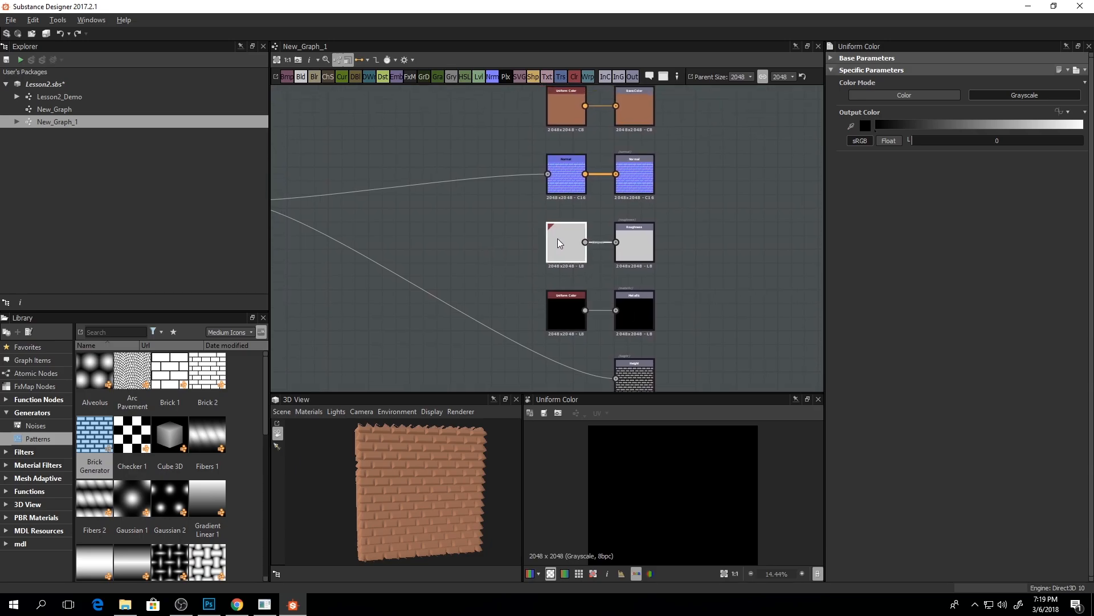
{"action": "left_click", "coordinate": [1045, 142]}
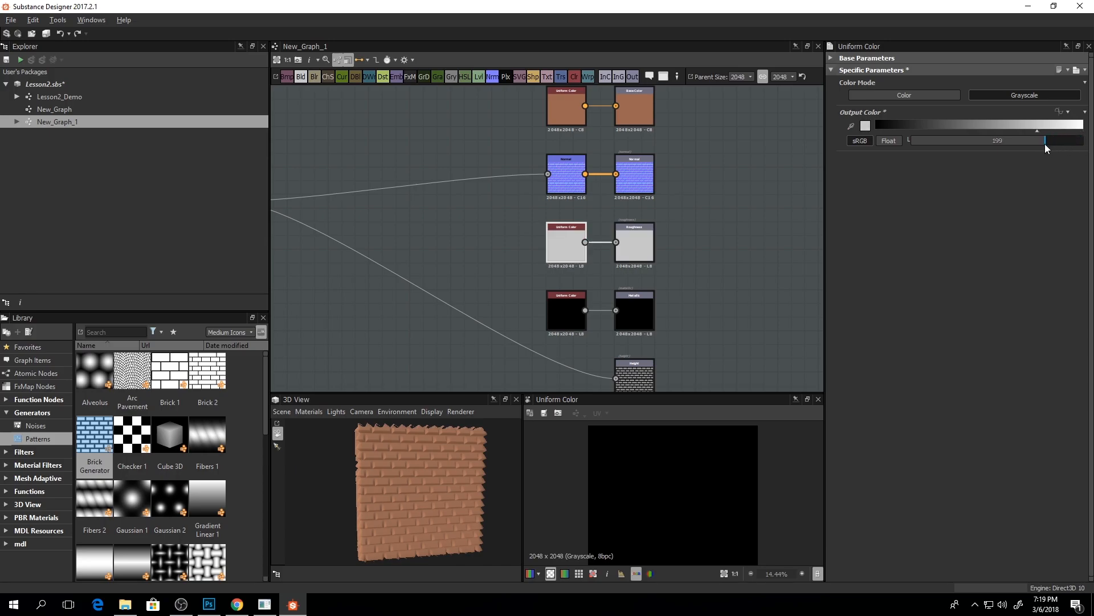
- Enlarge the 3D view in width and height for a closer look at the brick surface
{"action": "scroll", "coordinate": [376, 509], "scroll_direction": "up", "scroll_amount": 3}
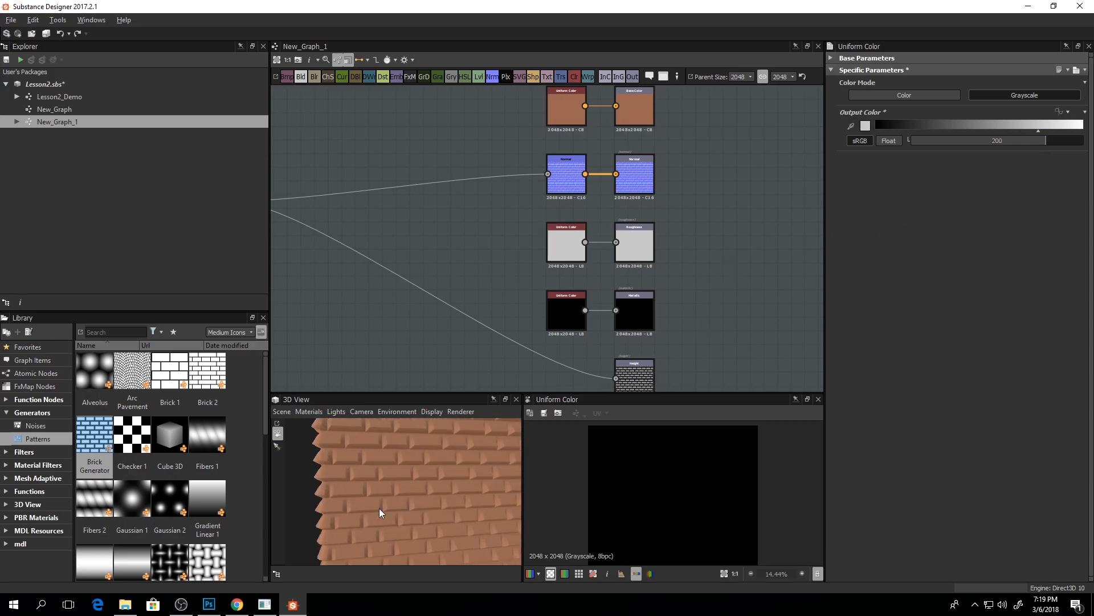
{"action": "left_click_drag", "start_coordinate": [524, 433], "coordinate": [582, 438]}
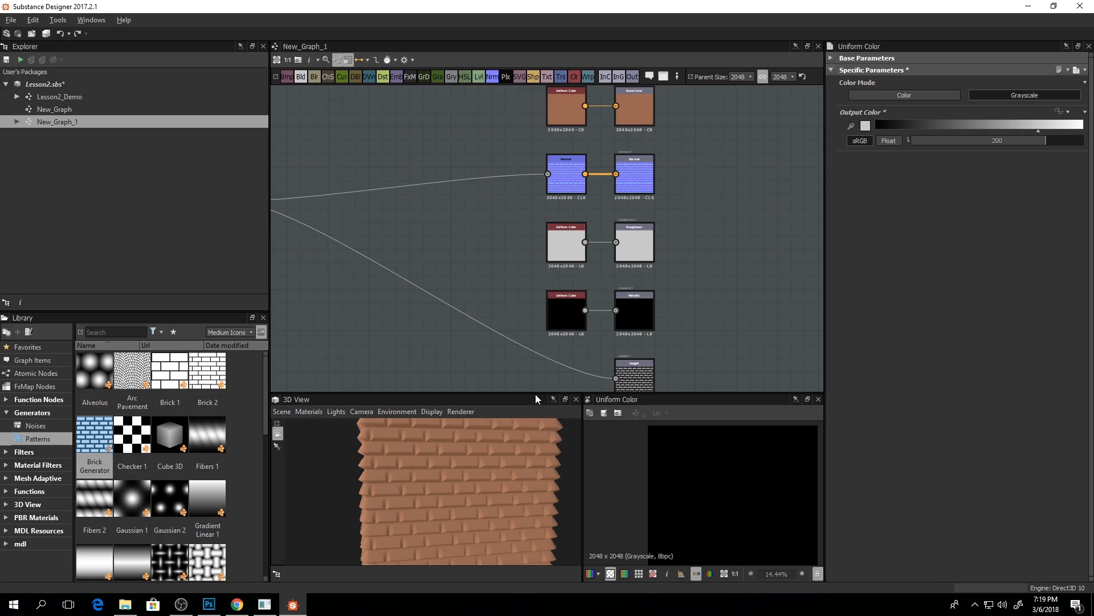
{"action": "left_click_drag", "start_coordinate": [534, 391], "coordinate": [533, 259]}
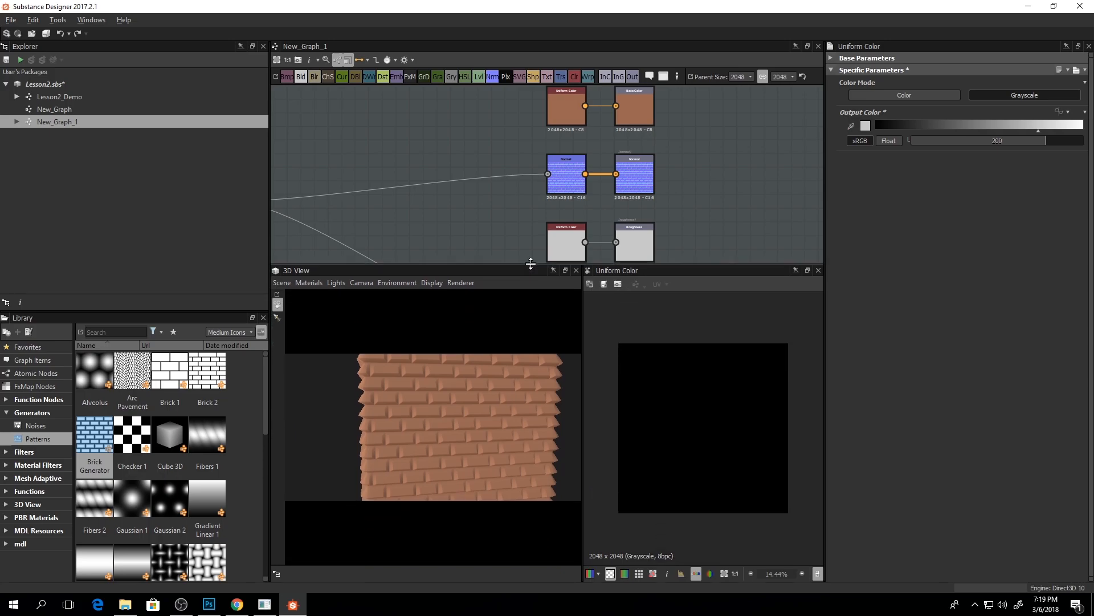
- Display the Brick Generator's parameters, set Middle Size X to 0.51, and inspect the bricks closely in both previews
{"action": "scroll", "coordinate": [462, 183], "scroll_direction": "down", "scroll_amount": 2}
{"action": "middle_click_drag", "start_coordinate": [297, 177], "coordinate": [507, 184]}
{"action": "double_click", "coordinate": [507, 183]}
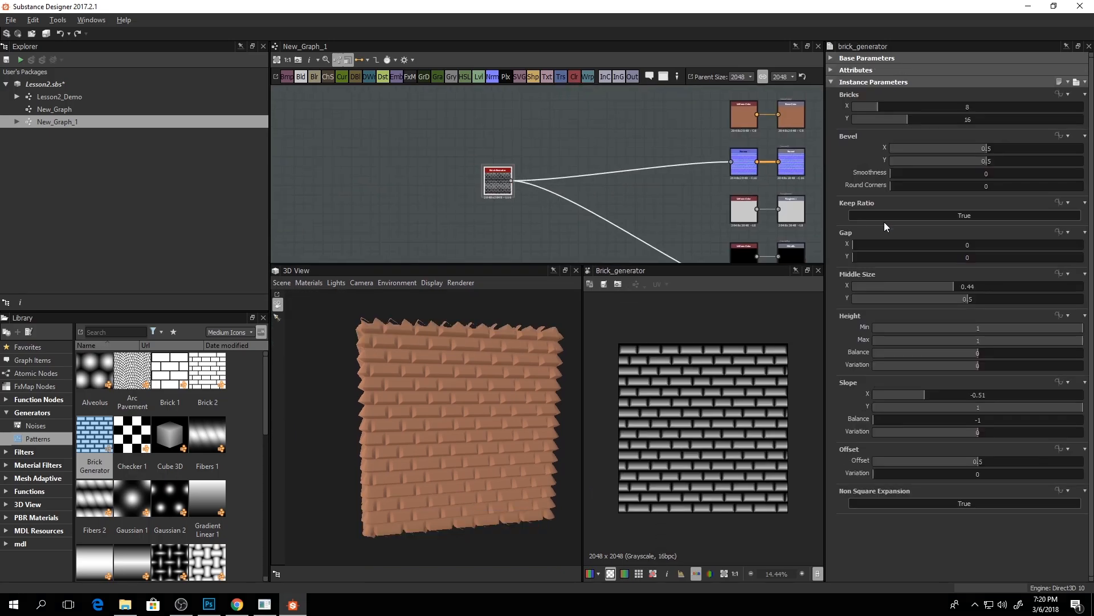
{"action": "left_click_drag", "start_coordinate": [960, 285], "coordinate": [970, 289]}
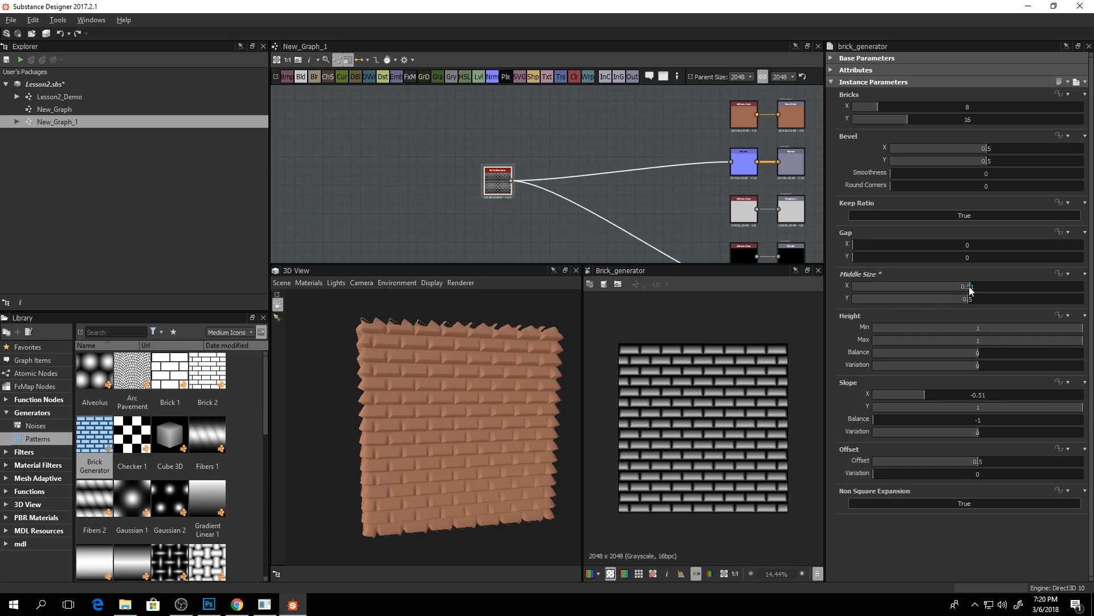
{"action": "scroll", "coordinate": [494, 445], "scroll_direction": "up", "scroll_amount": 5}
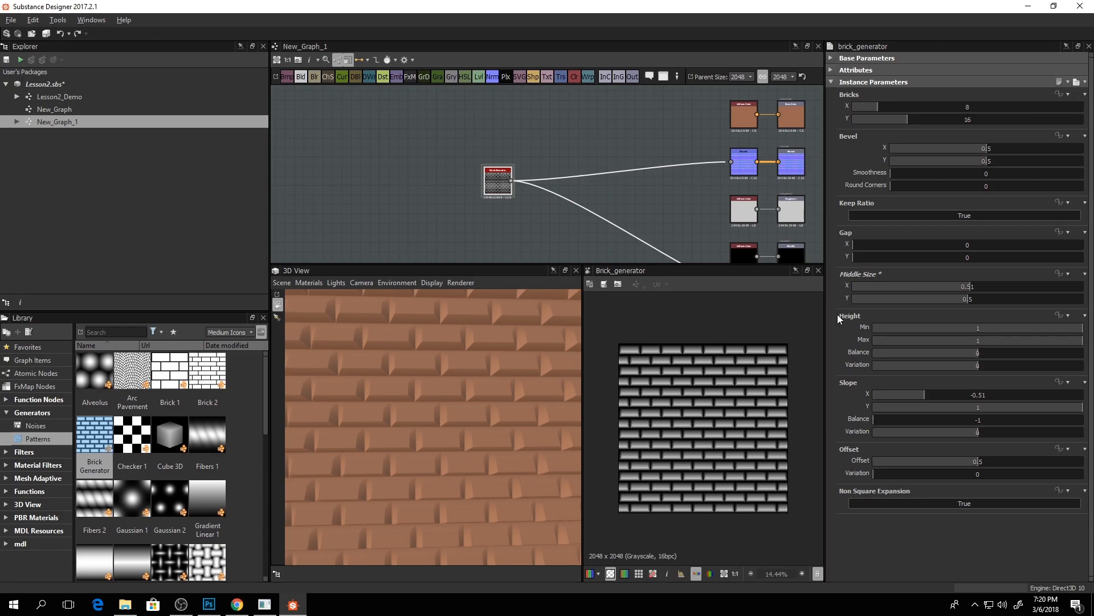
{"action": "scroll", "coordinate": [729, 430], "scroll_direction": "up", "scroll_amount": 4}
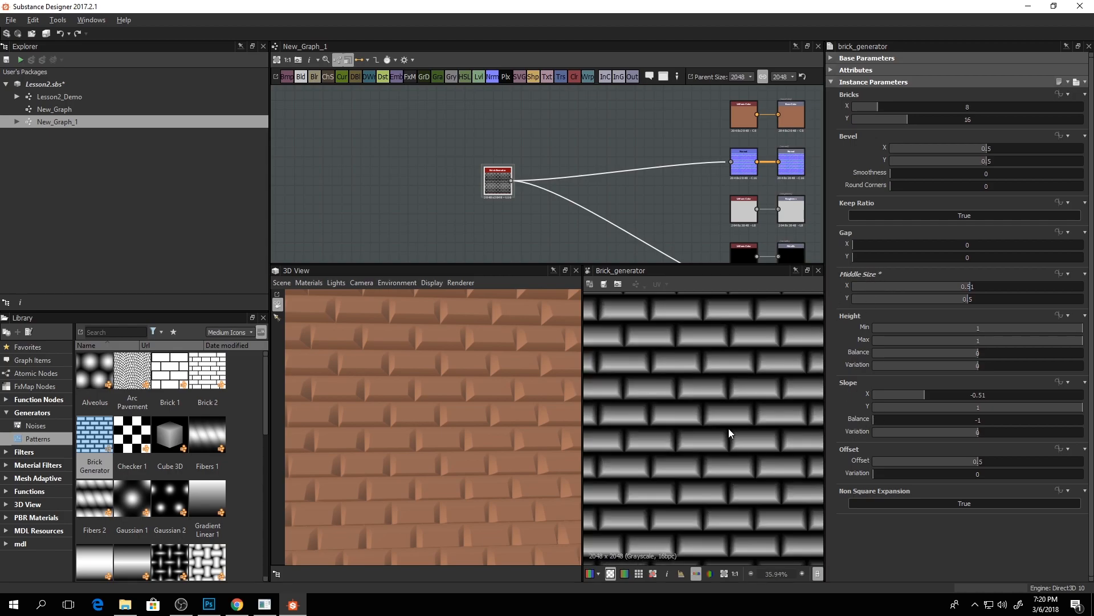
- Set the Brick Generator's Slope X to 0.09 and Slope Y to 0.87, comparing the bevels on the 3D mesh
{"action": "left_click_drag", "start_coordinate": [921, 391], "coordinate": [985, 397]}
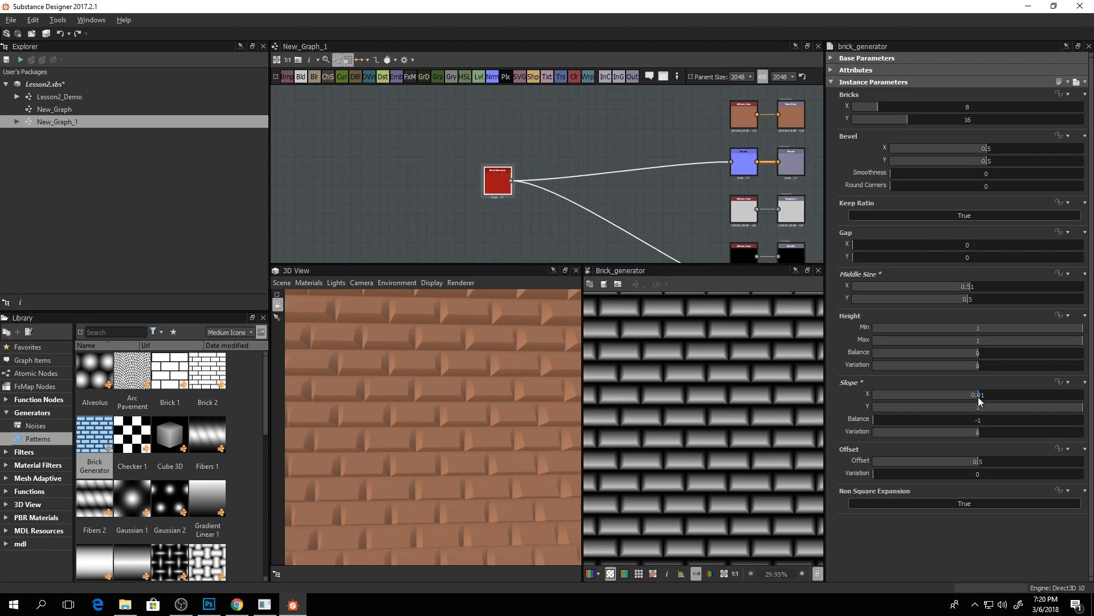
{"action": "left_click_drag", "start_coordinate": [421, 401], "coordinate": [456, 403]}
{"action": "left_click_drag", "start_coordinate": [984, 408], "coordinate": [1069, 410]}
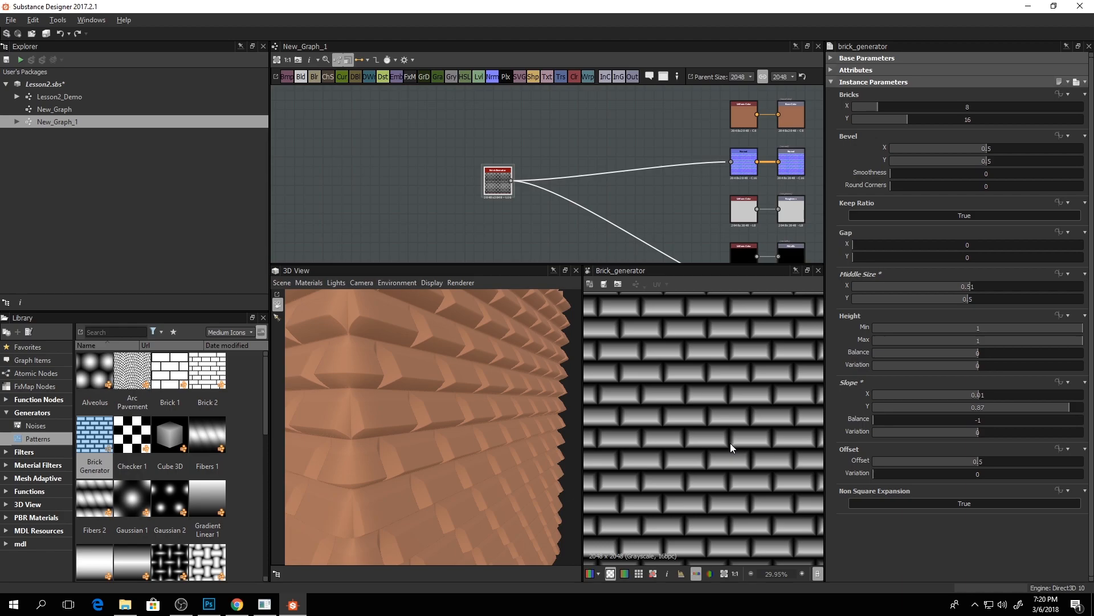
{"action": "mouse_move", "coordinate": [434, 396]}
{"action": "left_mouse_down"}
{"action": "mouse_move", "coordinate": [453, 398]}
{"action": "mouse_move", "coordinate": [443, 399]}
{"action": "left_mouse_up"}
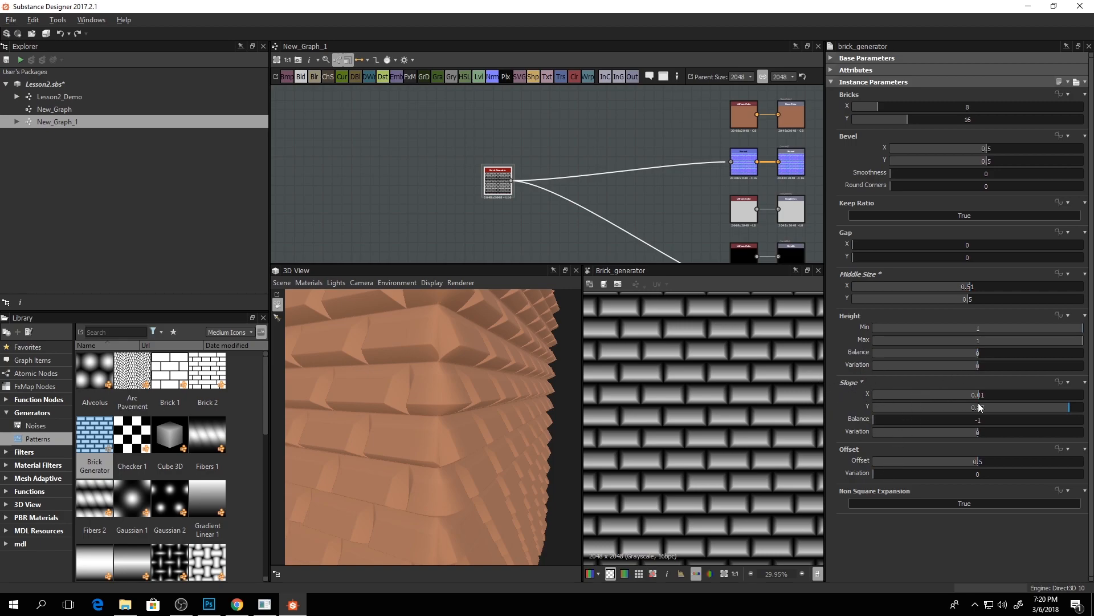
{"action": "mouse_move", "coordinate": [975, 394]}
{"action": "left_mouse_down"}
{"action": "mouse_move", "coordinate": [1004, 399]}
{"action": "mouse_move", "coordinate": [988, 400]}
{"action": "left_mouse_up"}
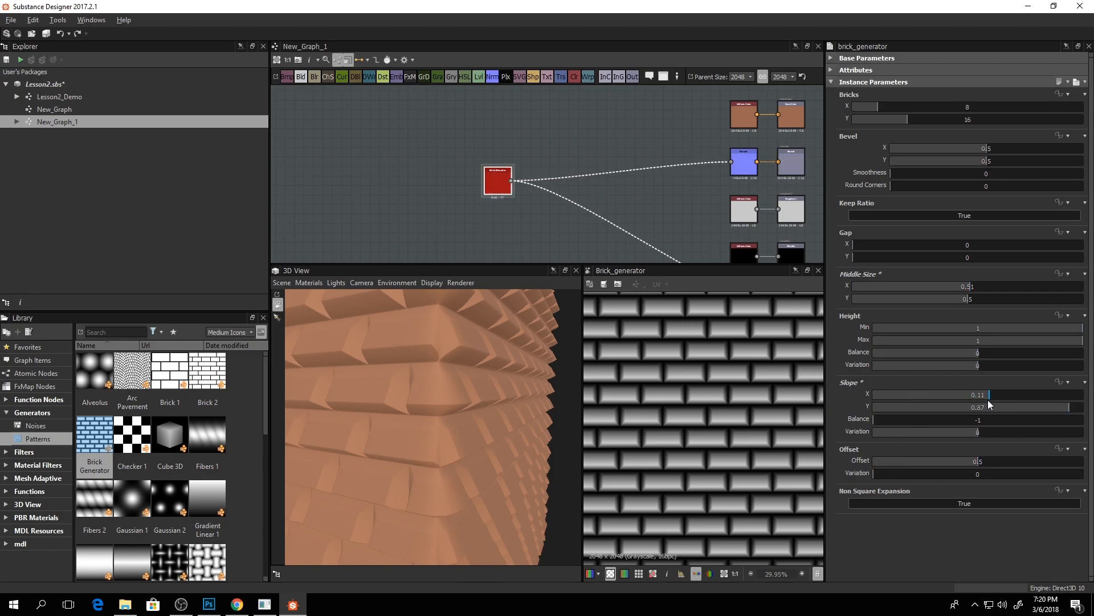
- Set the Brick Generator's Slope Balance to 0.36 and Slope Variation to 0.76, and check the bricks in both previews
{"action": "left_click_drag", "start_coordinate": [894, 420], "coordinate": [1028, 420]}
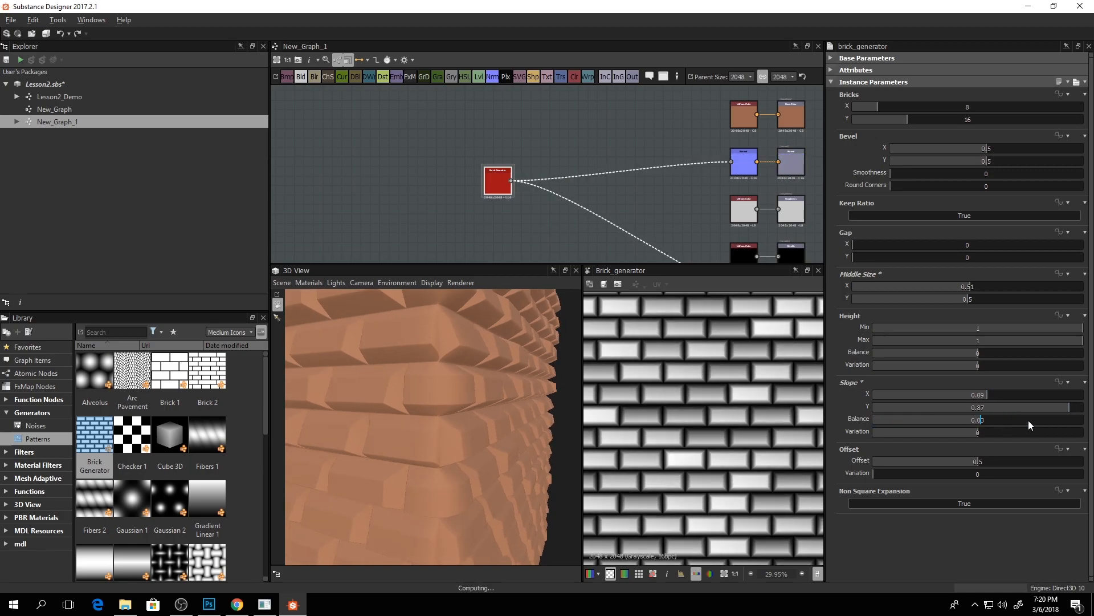
{"action": "left_click", "coordinate": [935, 422]}
{"action": "mouse_move", "coordinate": [935, 421]}
{"action": "left_mouse_down"}
{"action": "mouse_move", "coordinate": [1034, 423]}
{"action": "mouse_move", "coordinate": [1014, 424]}
{"action": "left_mouse_up"}
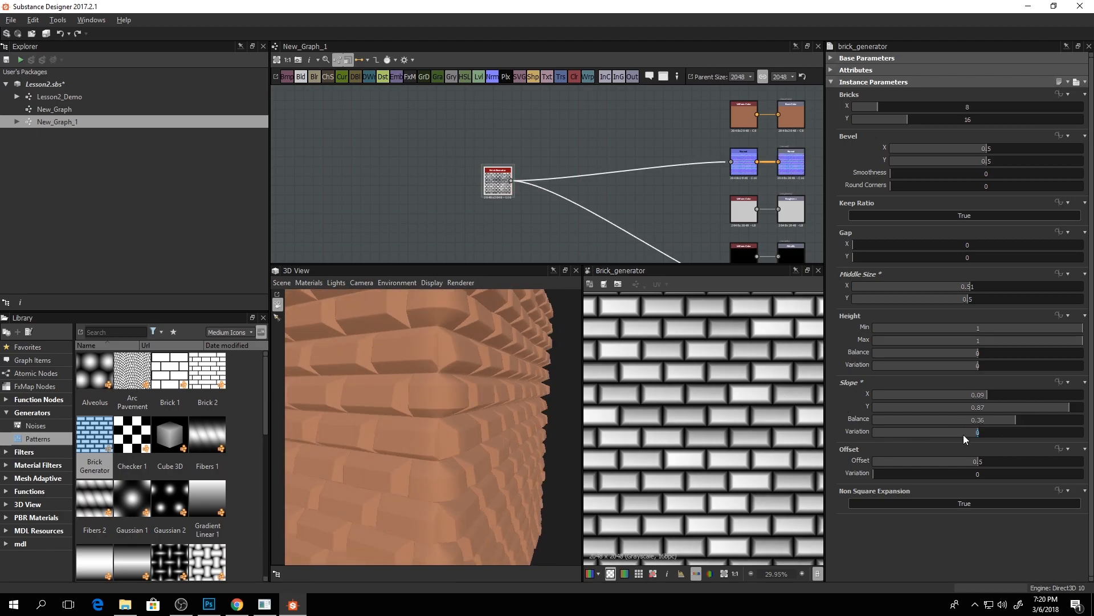
{"action": "left_click_drag", "start_coordinate": [977, 433], "coordinate": [1057, 432]}
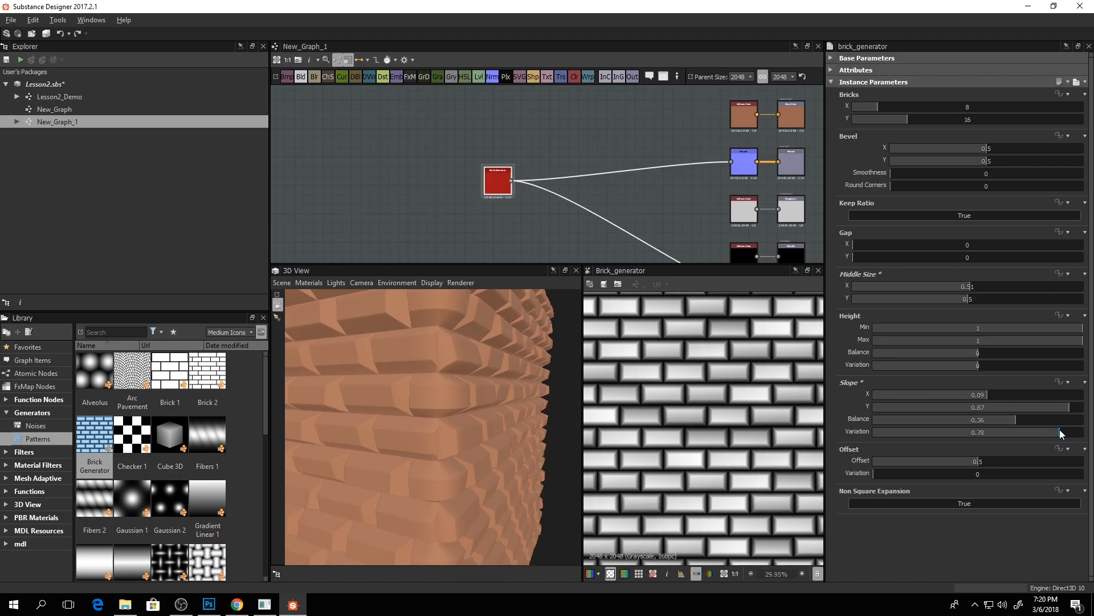
{"action": "mouse_move", "coordinate": [441, 405]}
{"action": "left_mouse_down"}
{"action": "mouse_move", "coordinate": [425, 400]}
{"action": "mouse_move", "coordinate": [456, 403]}
{"action": "left_mouse_up"}
{"action": "scroll", "coordinate": [656, 438], "scroll_direction": "down", "scroll_amount": 3}
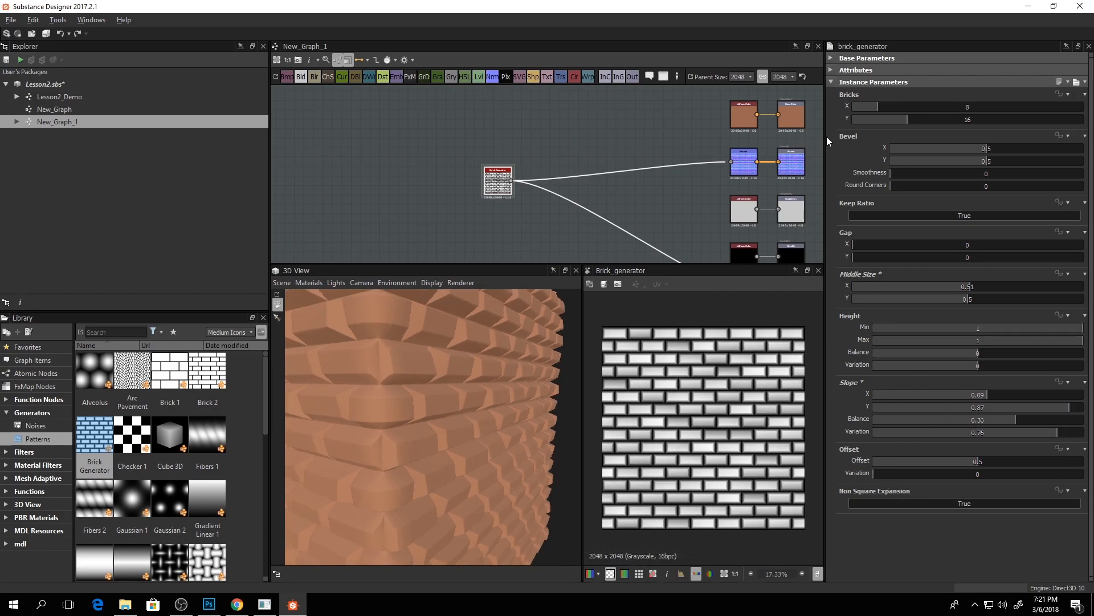
{"action": "left_click", "coordinate": [835, 60]}
{"action": "left_click", "coordinate": [834, 59]}
{"action": "scroll", "coordinate": [533, 178], "scroll_direction": "up", "scroll_amount": 3}
{"action": "mouse_move", "coordinate": [460, 189]}
{"action": "left_mouse_down"}
{"action": "mouse_move", "coordinate": [396, 180]}
{"action": "mouse_move", "coordinate": [476, 178]}
{"action": "left_mouse_up"}
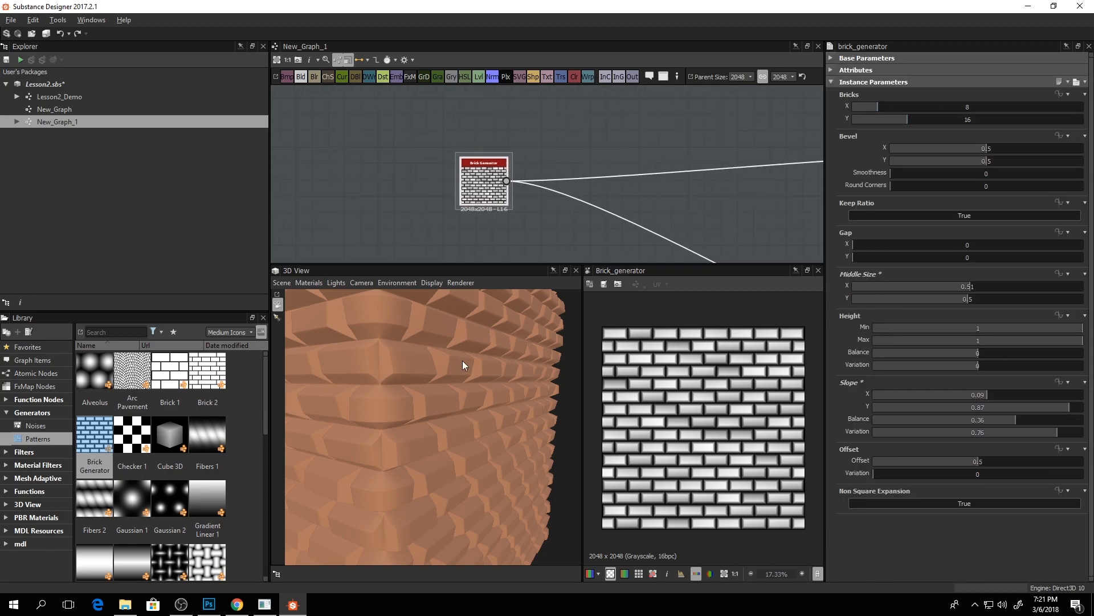
- Set the Brick Generator's Middle Size X to 0.46 and Y to 0.53, and review the whole brick wall
{"action": "scroll", "coordinate": [432, 394], "scroll_direction": "down", "scroll_amount": 5}
{"action": "left_click_drag", "start_coordinate": [430, 393], "coordinate": [573, 388]}
{"action": "scroll", "coordinate": [428, 399], "scroll_direction": "up", "scroll_amount": 3}
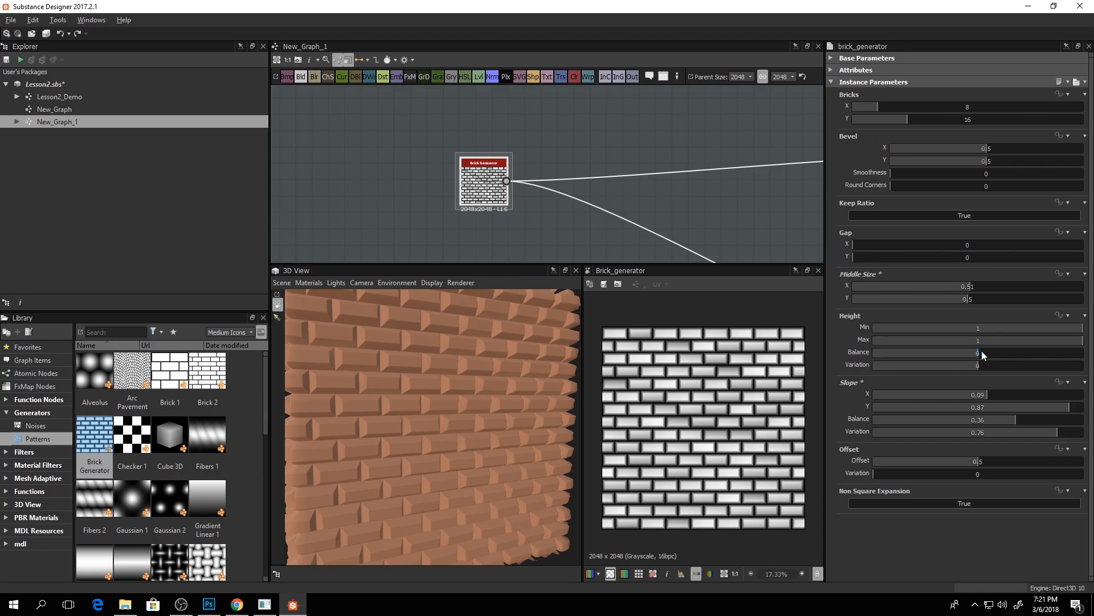
{"action": "left_click_drag", "start_coordinate": [948, 289], "coordinate": [974, 300]}
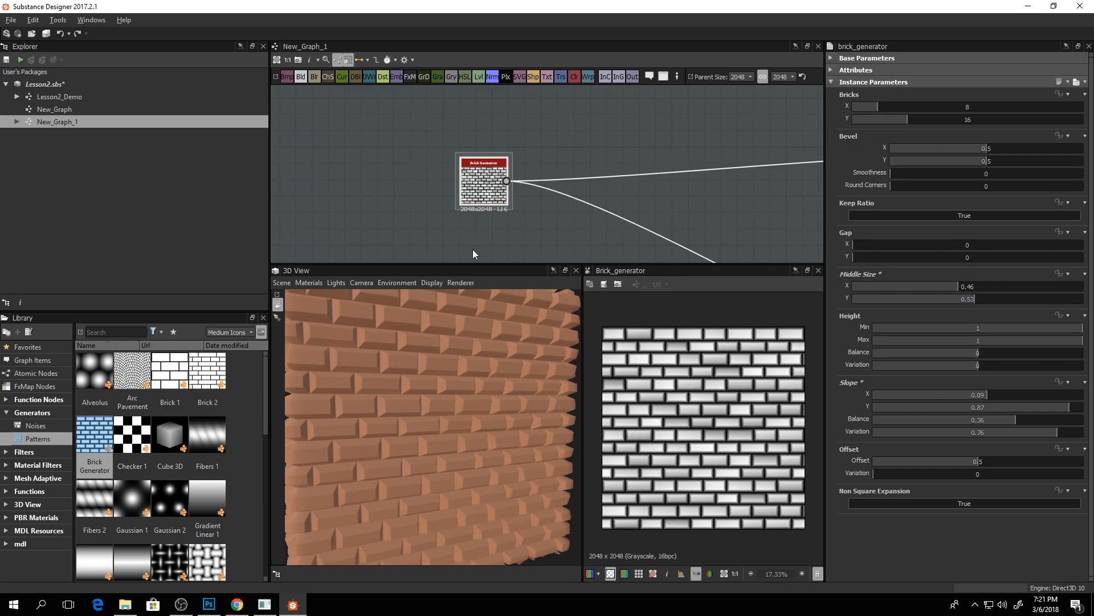
{"action": "scroll", "coordinate": [423, 388], "scroll_direction": "down", "scroll_amount": 5}
{"action": "left_click_drag", "start_coordinate": [423, 388], "coordinate": [416, 392]}
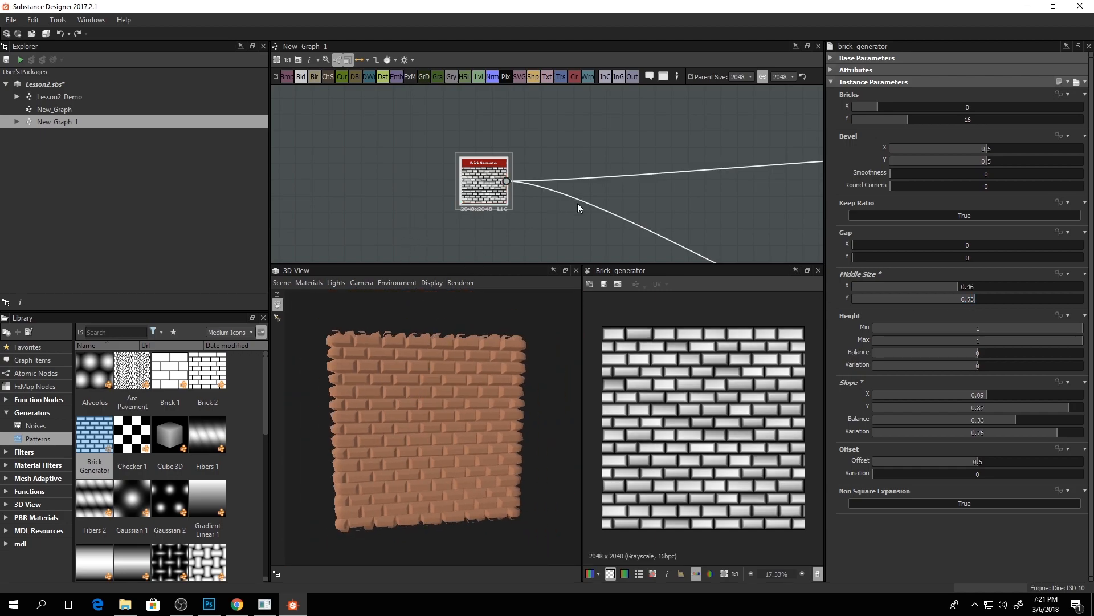
- Add a Levels node fed by the Brick Generator's output, and preview its result closely in the 2D view
{"action": "scroll", "coordinate": [588, 204], "scroll_direction": "down", "scroll_amount": 2}
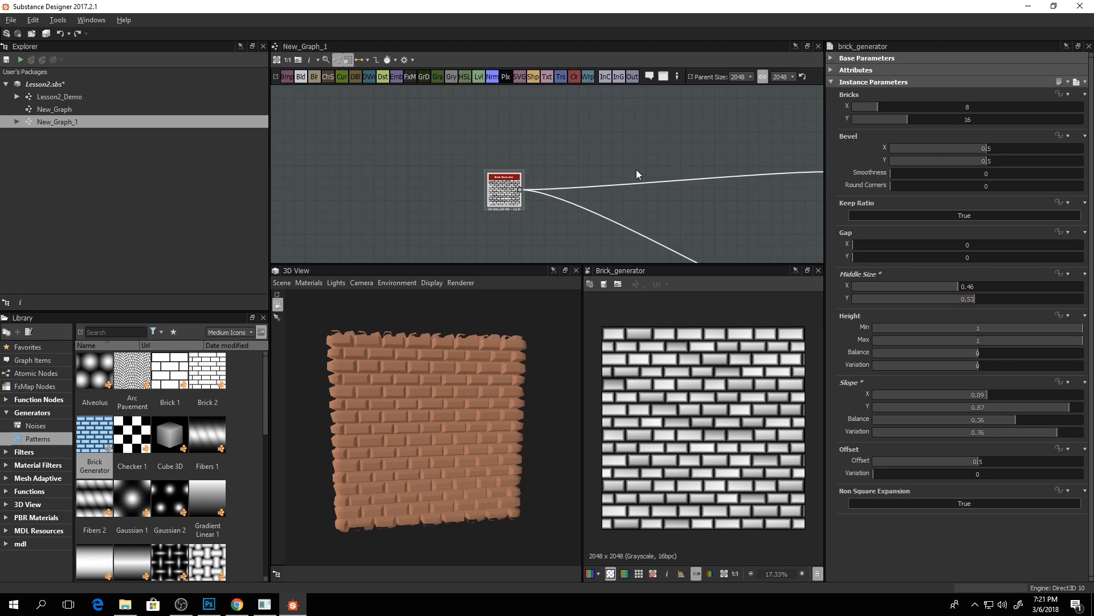
{"action": "middle_click_drag", "start_coordinate": [636, 169], "coordinate": [592, 167]}
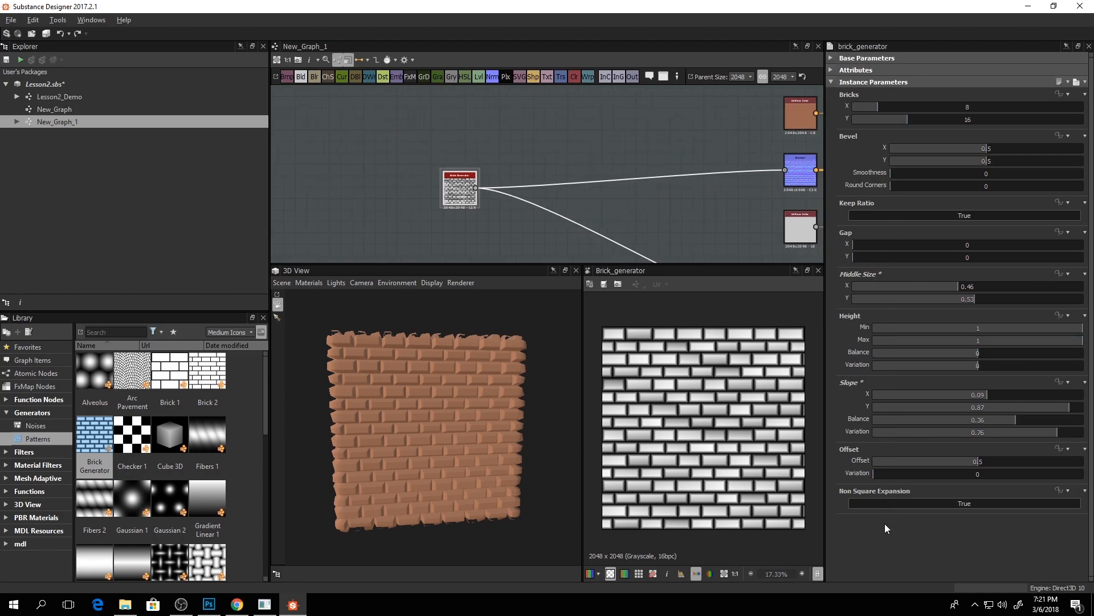
{"action": "middle_click_drag", "start_coordinate": [519, 148], "coordinate": [509, 137]}
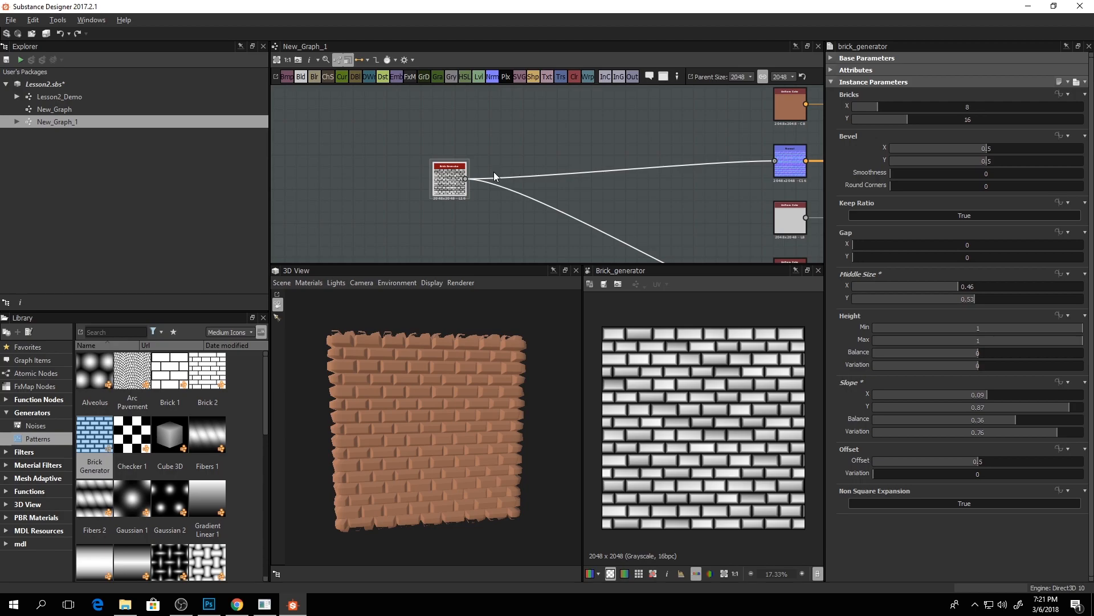
{"action": "middle_click_drag", "start_coordinate": [579, 133], "coordinate": [481, 152]}
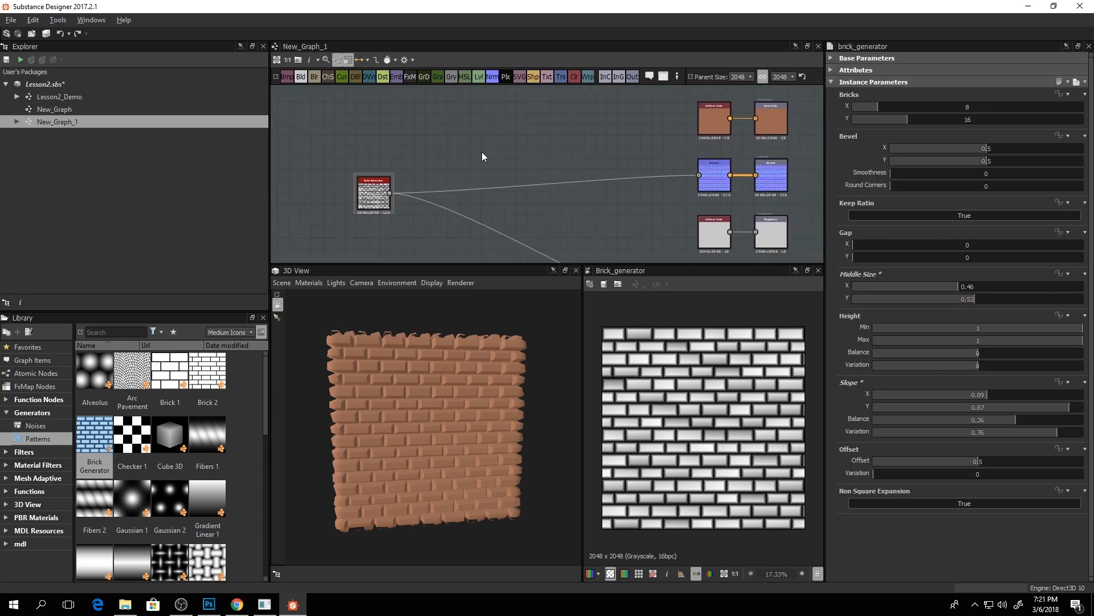
{"action": "left_click_drag", "start_coordinate": [465, 154], "coordinate": [462, 165]}
{"action": "middle_click_drag", "start_coordinate": [461, 165], "coordinate": [477, 146]}
{"action": "left_click", "coordinate": [399, 162]}
{"action": "left_click_drag", "start_coordinate": [416, 171], "coordinate": [505, 175]}
{"action": "double_click", "coordinate": [505, 174]}
{"action": "scroll", "coordinate": [727, 422], "scroll_direction": "up", "scroll_amount": 6}
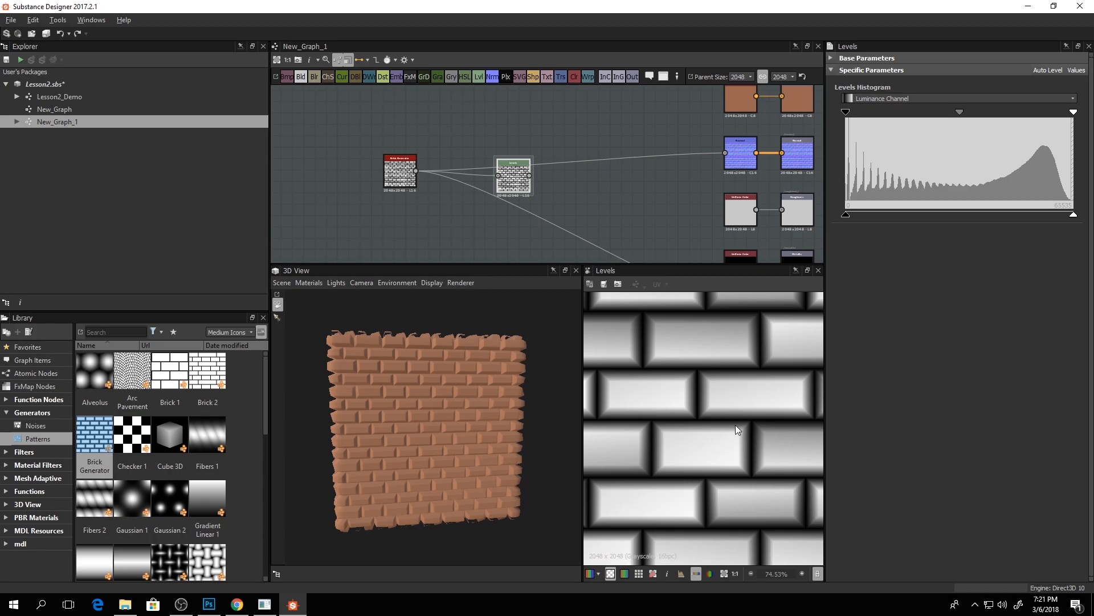
{"action": "scroll", "coordinate": [703, 450], "scroll_direction": "down", "scroll_amount": 6}
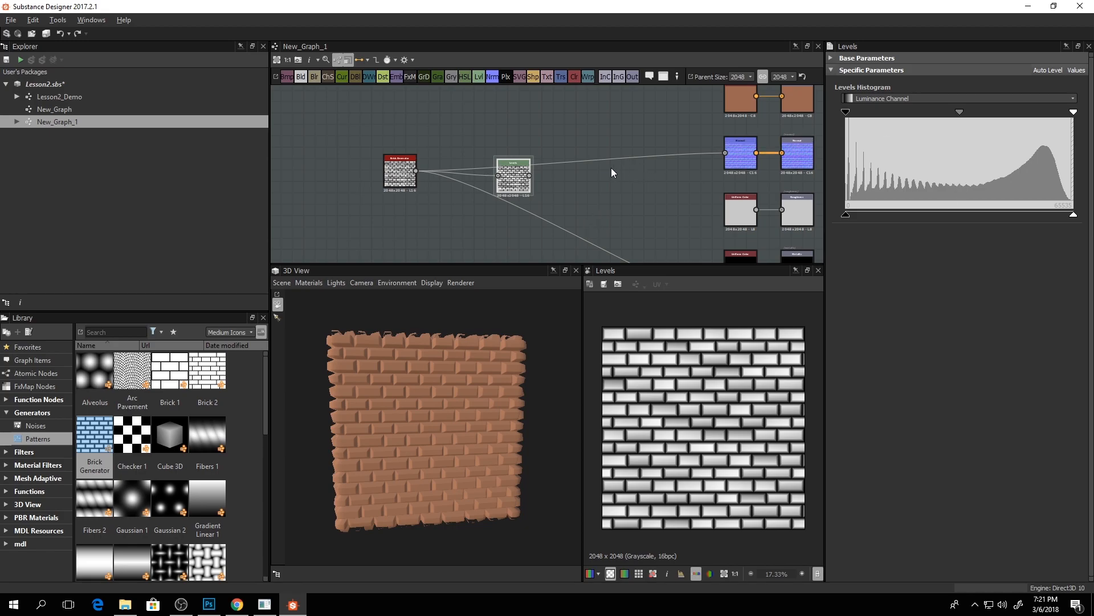
- Switch to Photoshop, show the Lesson2 layer group to review the height information diagram, and return to Substance Designer
{"action": "key", "text": "alt+Tab"}
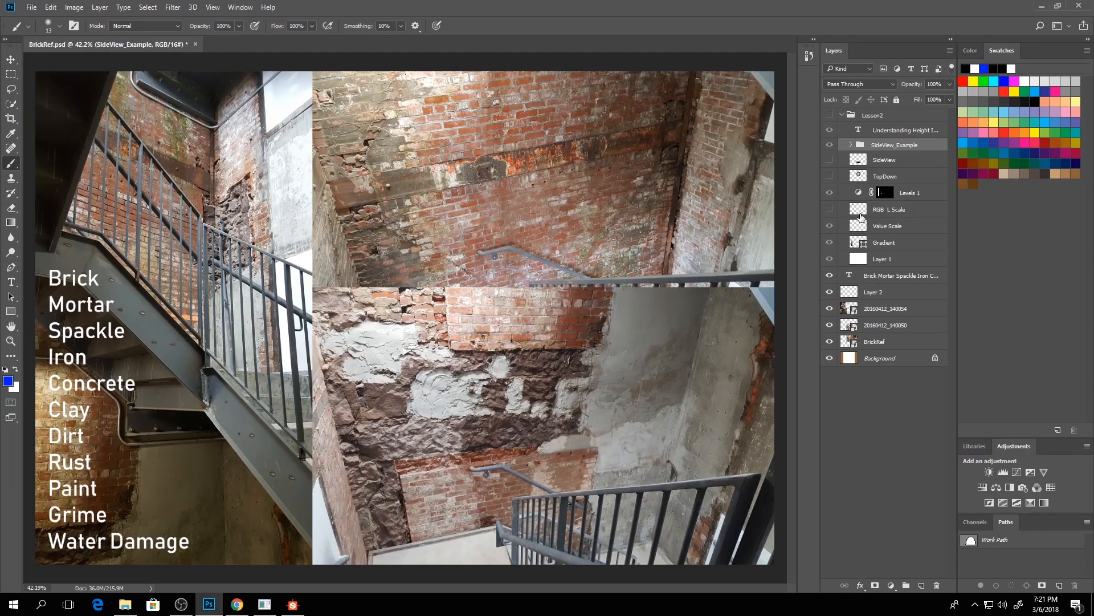
{"action": "left_click", "coordinate": [829, 114]}
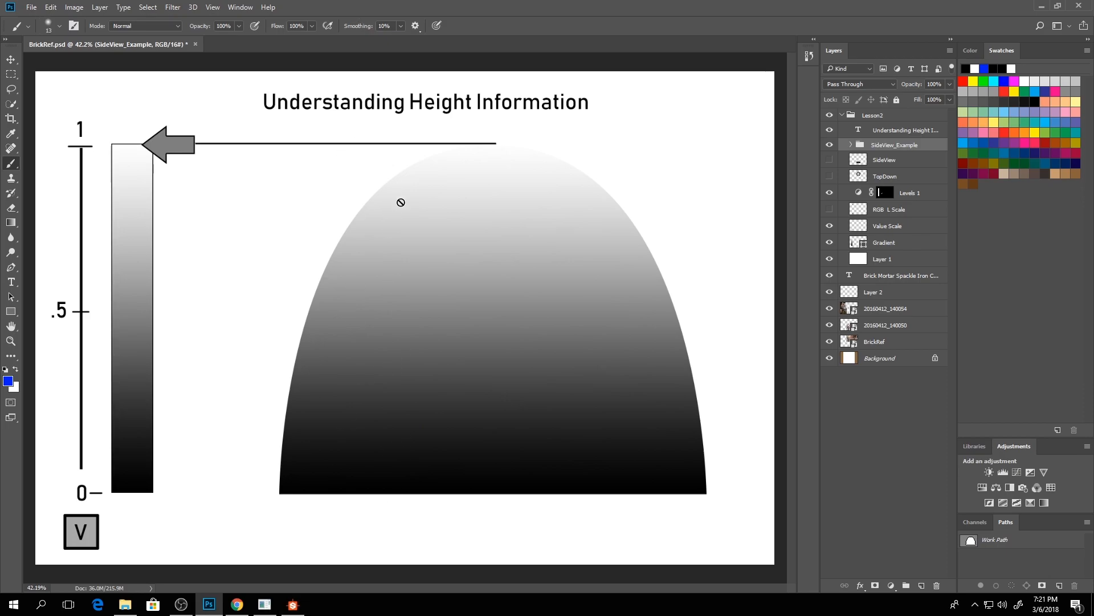
{"action": "key", "text": "alt+Tab"}
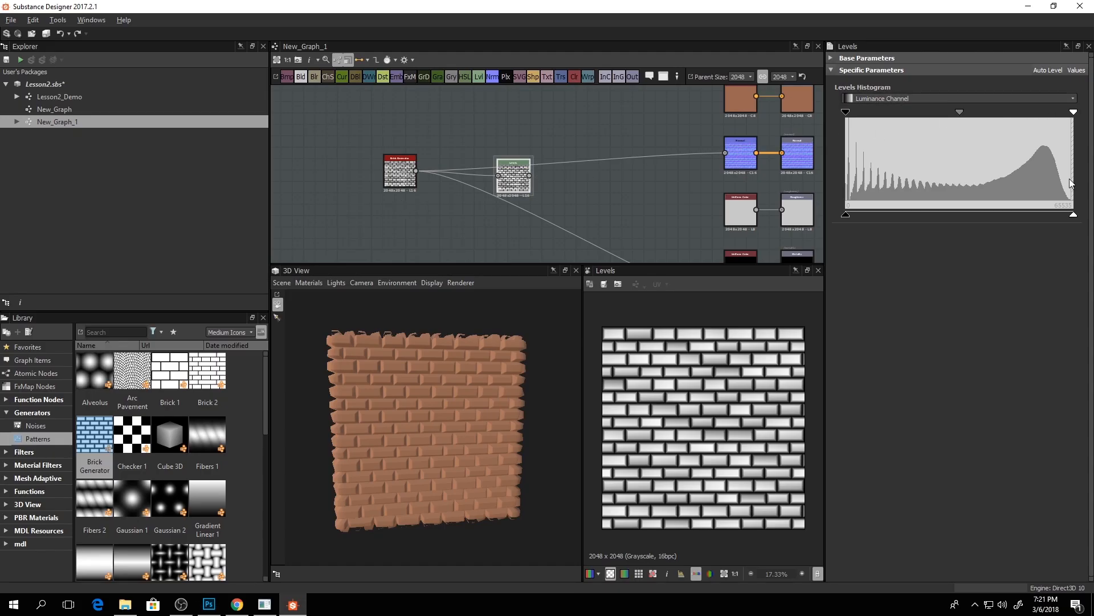
{"action": "mouse_move", "coordinate": [1075, 216]}
{"action": "left_mouse_down"}
{"action": "mouse_move", "coordinate": [1040, 215]}
{"action": "mouse_move", "coordinate": [1074, 215]}
{"action": "left_mouse_up"}
{"action": "left_click_drag", "start_coordinate": [479, 76], "coordinate": [516, 130]}
{"action": "key", "text": "Delete"}
{"action": "key", "text": "space"}
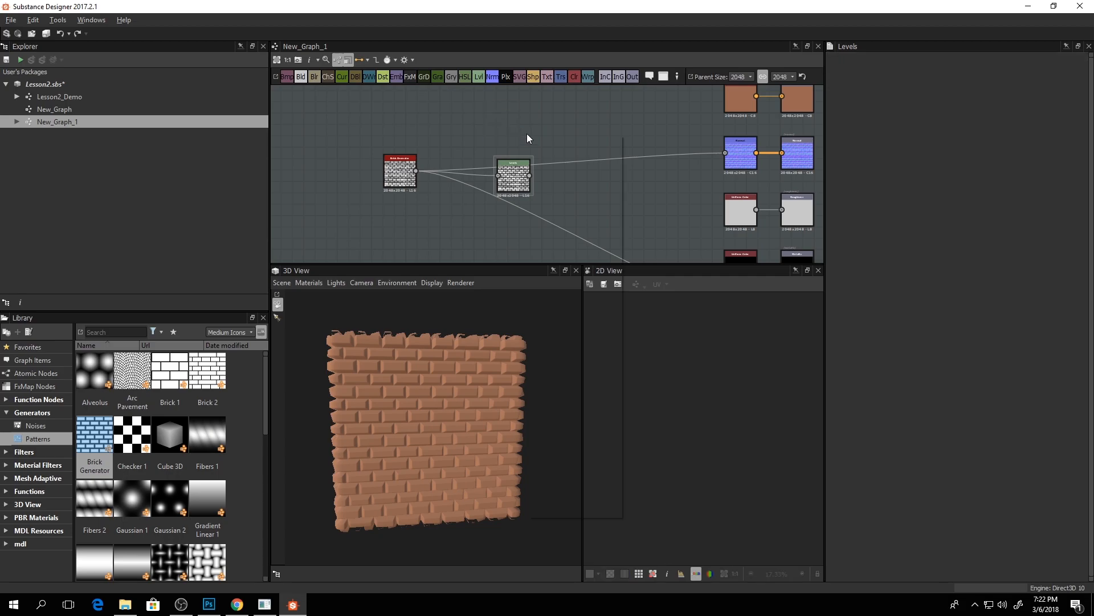
{"action": "type", "text": "level"}
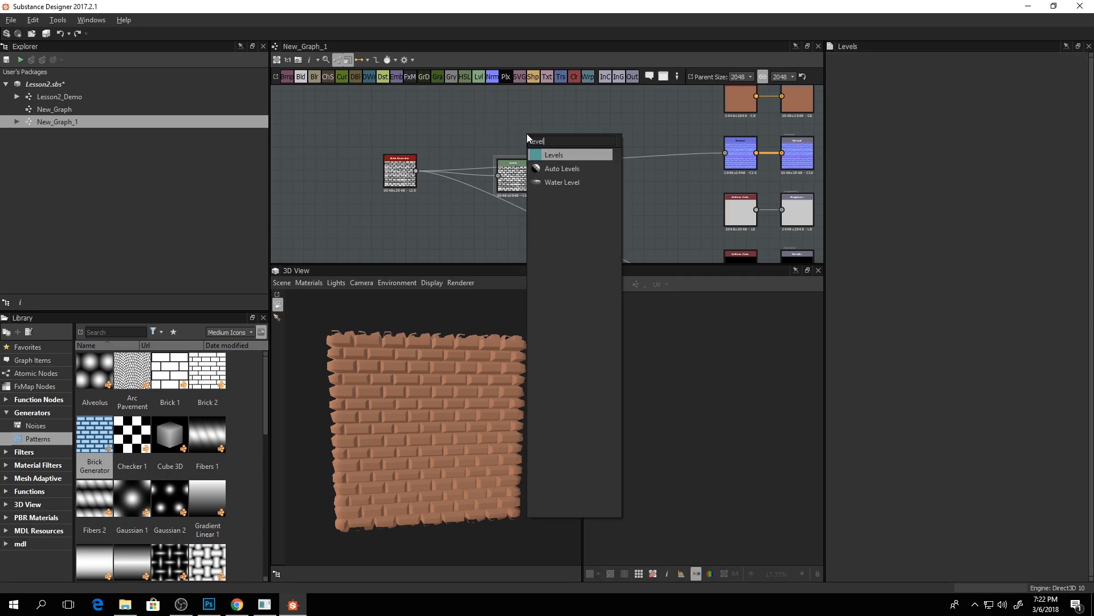
{"action": "key", "text": "BackSpace"}
{"action": "key", "text": "BackSpace"}
{"action": "key", "text": "BackSpace"}
{"action": "key", "text": "BackSpace"}
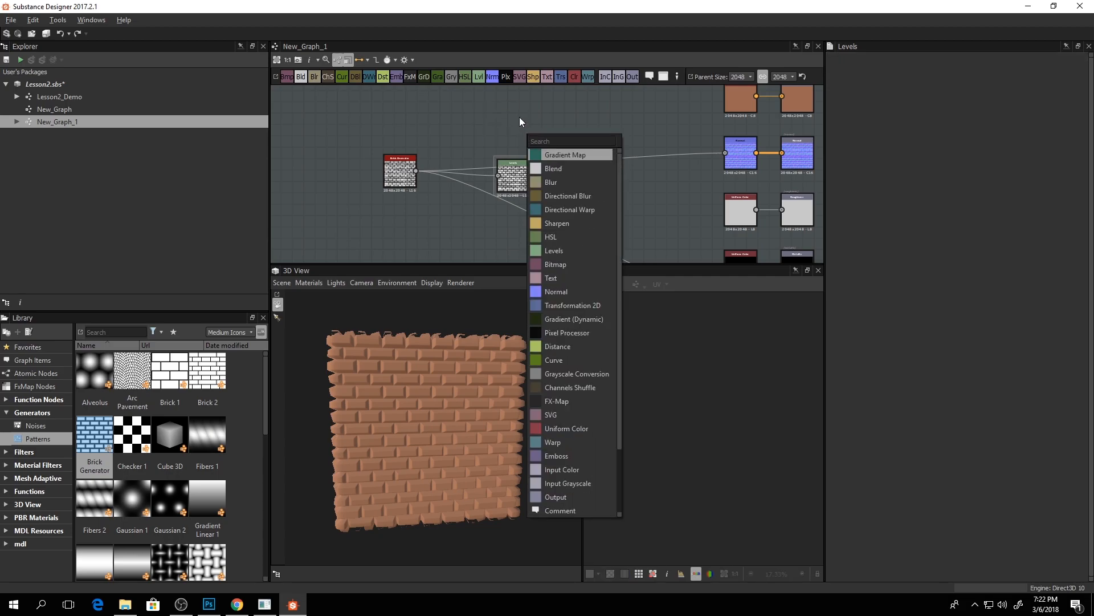
{"action": "left_click", "coordinate": [481, 109]}
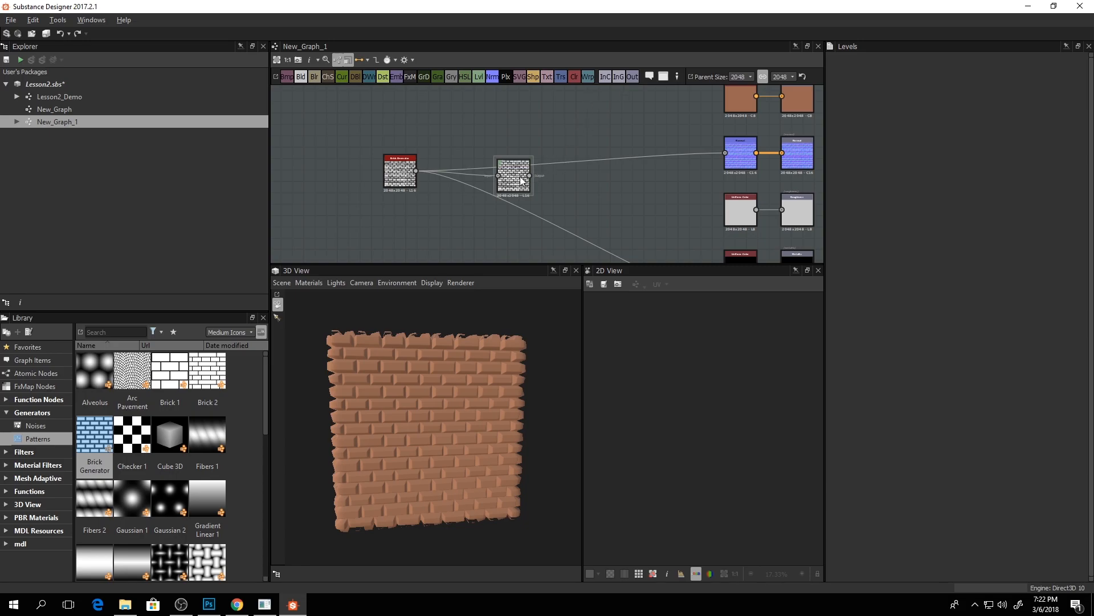
- Reposition the Levels node and narrow its output range, raising black to about a quarter and lowering white to about three quarters
{"action": "left_click_drag", "start_coordinate": [521, 180], "coordinate": [521, 158]}
{"action": "scroll", "coordinate": [527, 134], "scroll_direction": "up", "scroll_amount": 3}
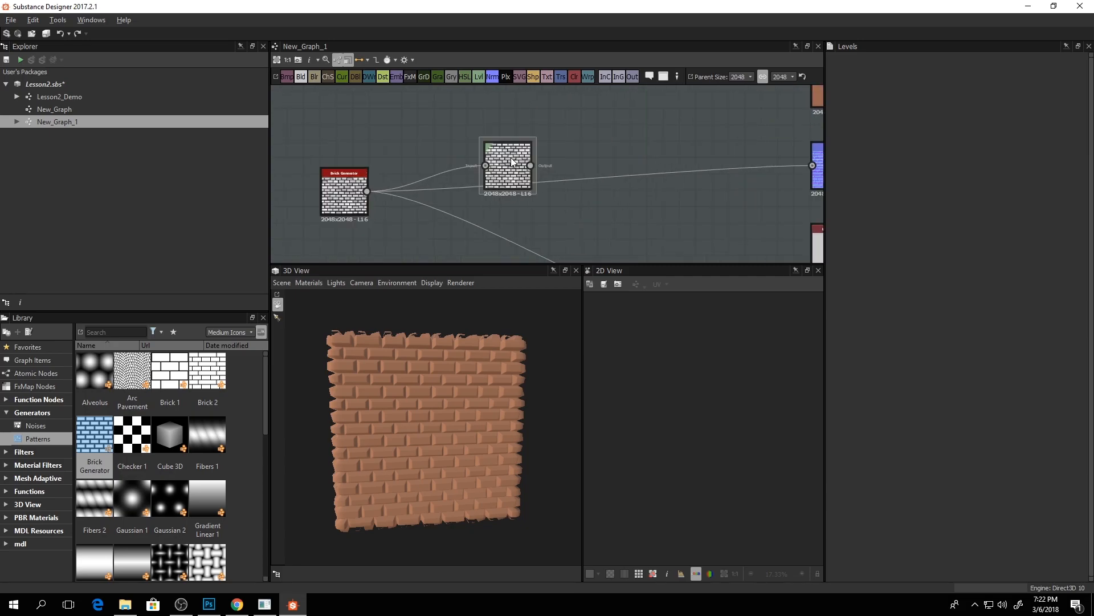
{"action": "scroll", "coordinate": [511, 157], "scroll_direction": "down", "scroll_amount": 1}
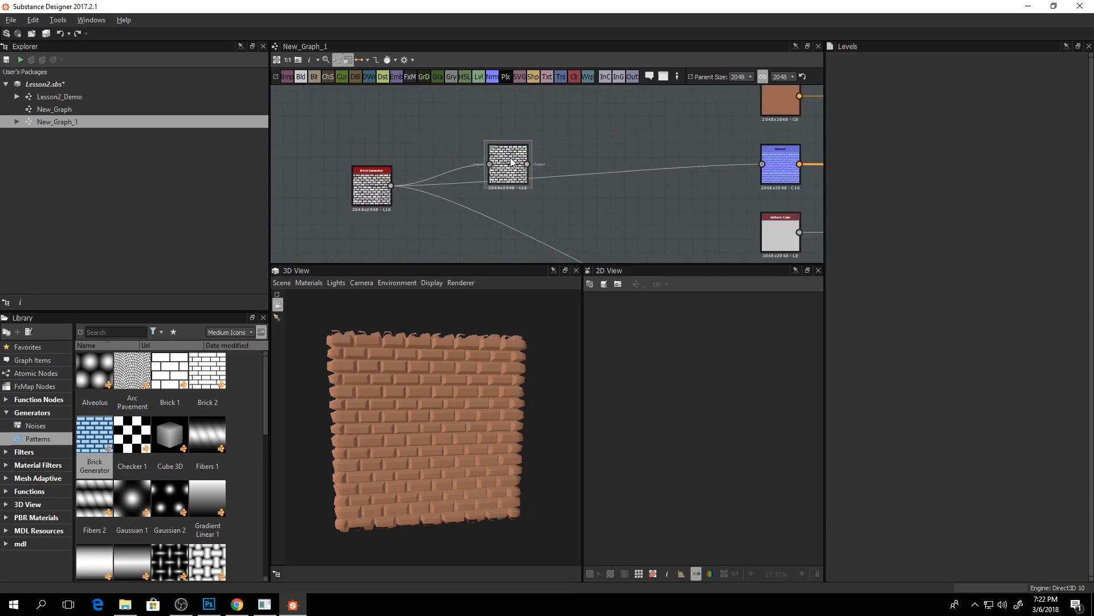
{"action": "left_click", "coordinate": [515, 159]}
{"action": "left_click_drag", "start_coordinate": [537, 170], "coordinate": [545, 207]}
{"action": "middle_click_drag", "start_coordinate": [527, 217], "coordinate": [545, 161]}
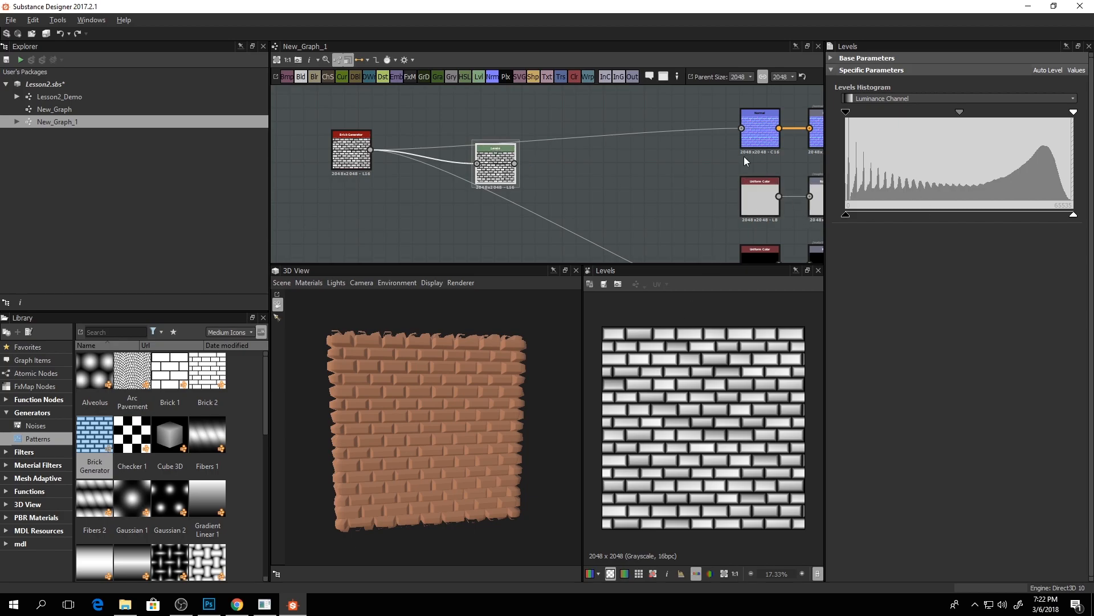
{"action": "left_click_drag", "start_coordinate": [845, 216], "coordinate": [908, 224]}
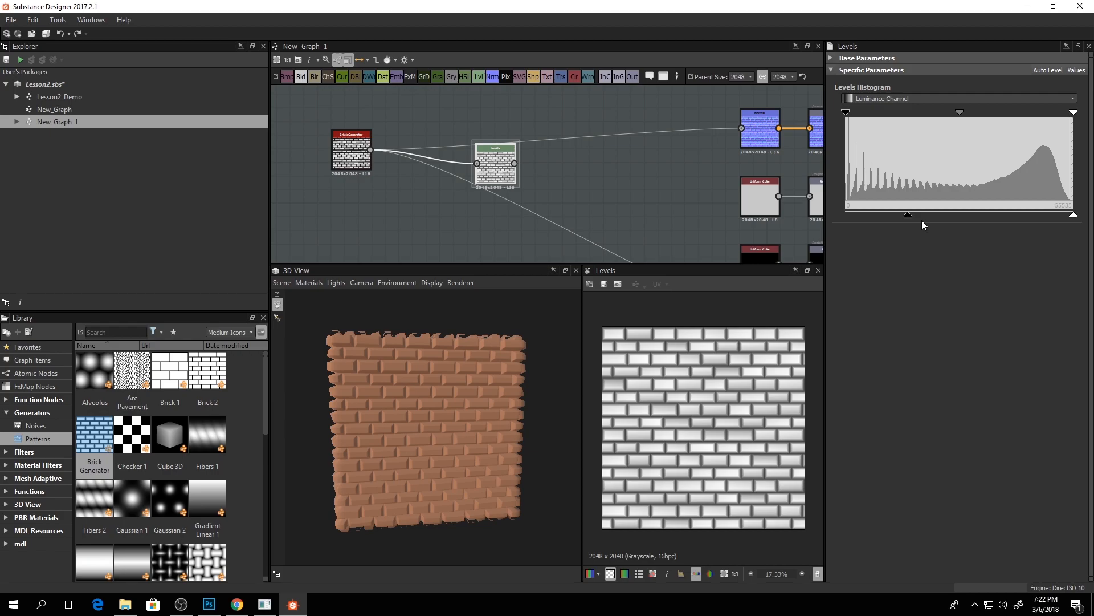
{"action": "left_click_drag", "start_coordinate": [1074, 217], "coordinate": [1010, 222]}
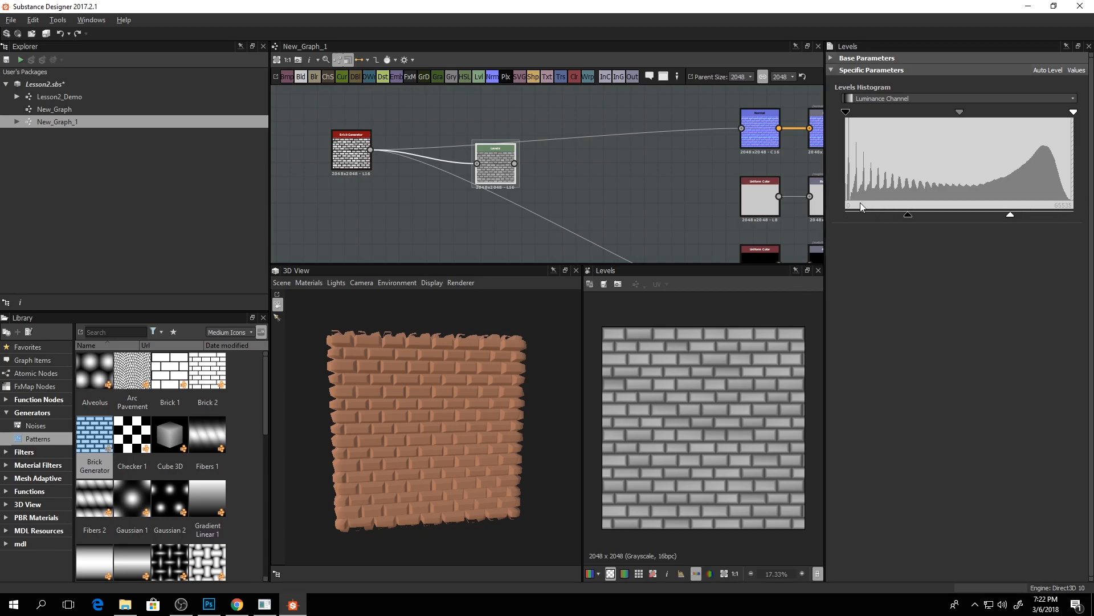
- Reroute the Normal node and the Height output so both are fed by the Levels node instead of the Brick Generator
{"action": "middle_click_drag", "start_coordinate": [581, 172], "coordinate": [598, 187]}
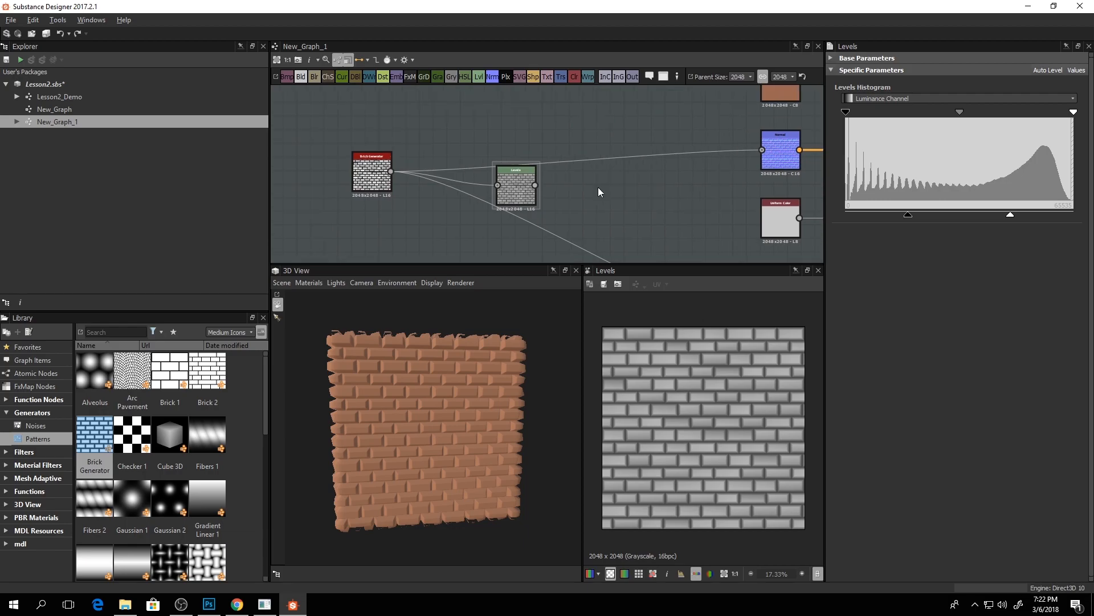
{"action": "left_click_drag", "start_coordinate": [525, 183], "coordinate": [625, 114]}
{"action": "left_click_drag", "start_coordinate": [431, 127], "coordinate": [640, 205]}
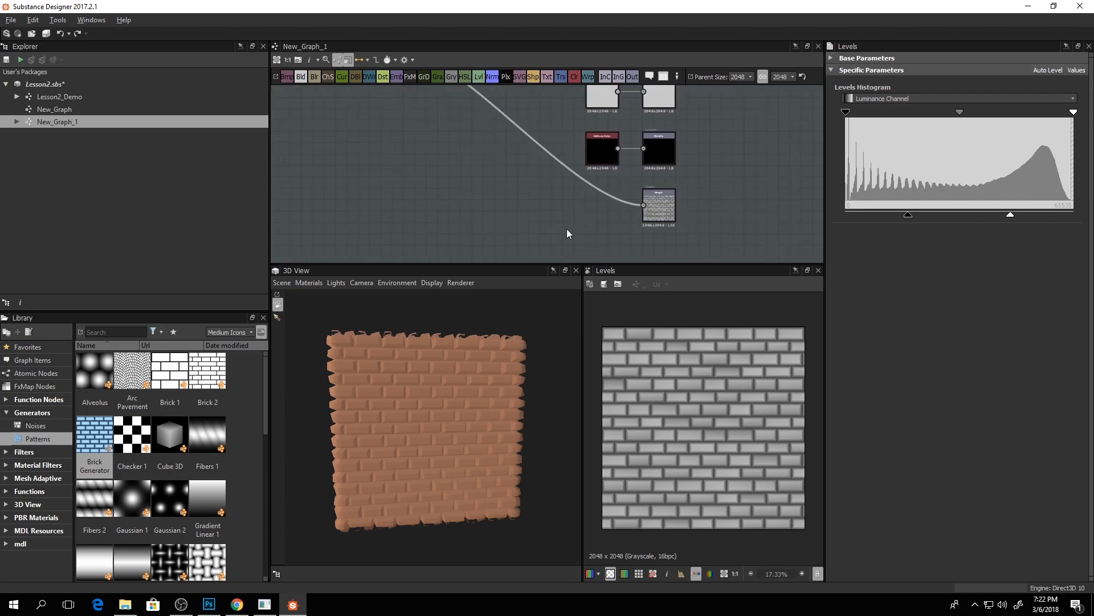
{"action": "middle_click_drag", "start_coordinate": [439, 130], "coordinate": [477, 151]}
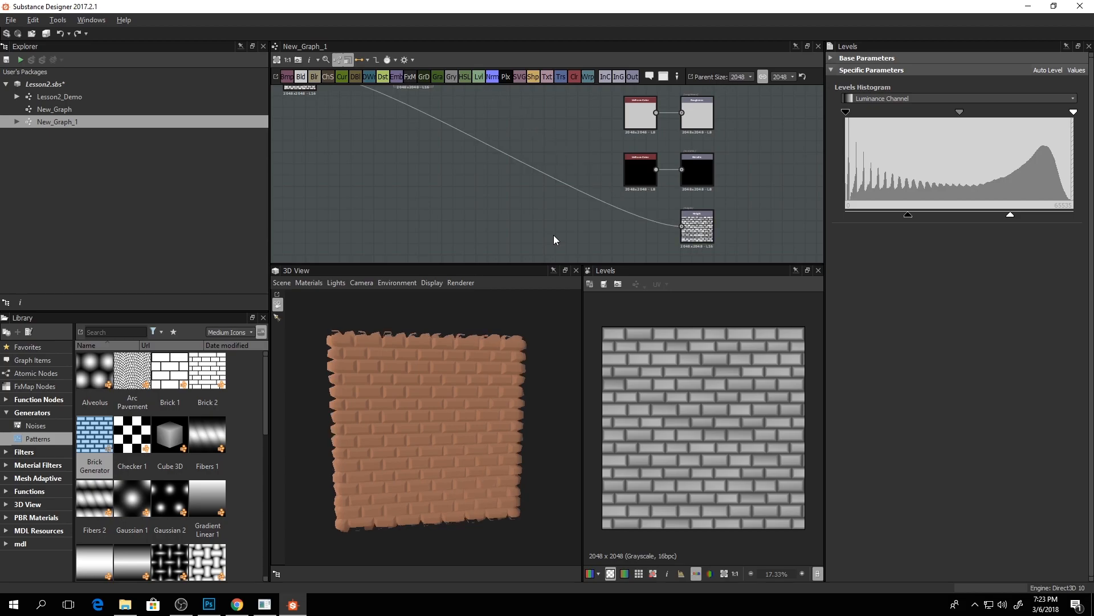
{"action": "scroll", "coordinate": [512, 185], "scroll_direction": "down", "scroll_amount": 3}
{"action": "middle_click_drag", "start_coordinate": [471, 141], "coordinate": [513, 174]}
{"action": "scroll", "coordinate": [506, 163], "scroll_direction": "up", "scroll_amount": 3}
{"action": "left_click_drag", "start_coordinate": [493, 161], "coordinate": [416, 193]}
{"action": "scroll", "coordinate": [498, 183], "scroll_direction": "down", "scroll_amount": 1}
{"action": "middle_click_drag", "start_coordinate": [486, 135], "coordinate": [506, 155]}
{"action": "scroll", "coordinate": [501, 210], "scroll_direction": "up", "scroll_amount": 1}
- Open the Lesson2_Demo graph and examine its notes on the material-building stages
{"action": "left_click", "coordinate": [78, 97]}
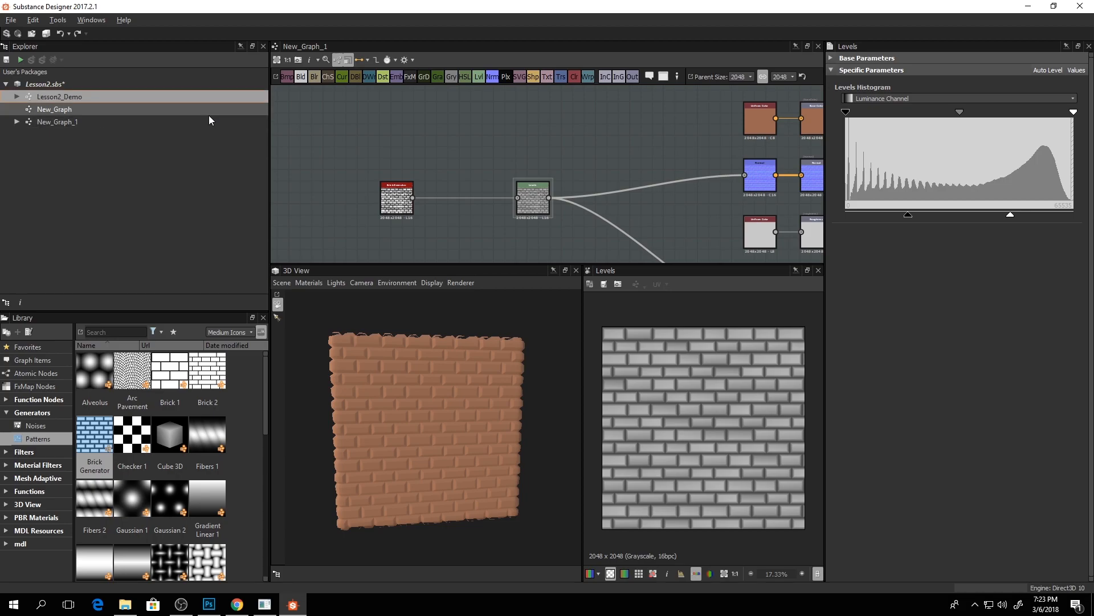
{"action": "scroll", "coordinate": [500, 116], "scroll_direction": "up", "scroll_amount": 2}
{"action": "middle_click_drag", "start_coordinate": [500, 116], "coordinate": [498, 165]}
{"action": "scroll", "coordinate": [489, 159], "scroll_direction": "up", "scroll_amount": 1}
{"action": "scroll", "coordinate": [506, 191], "scroll_direction": "up", "scroll_amount": 2}
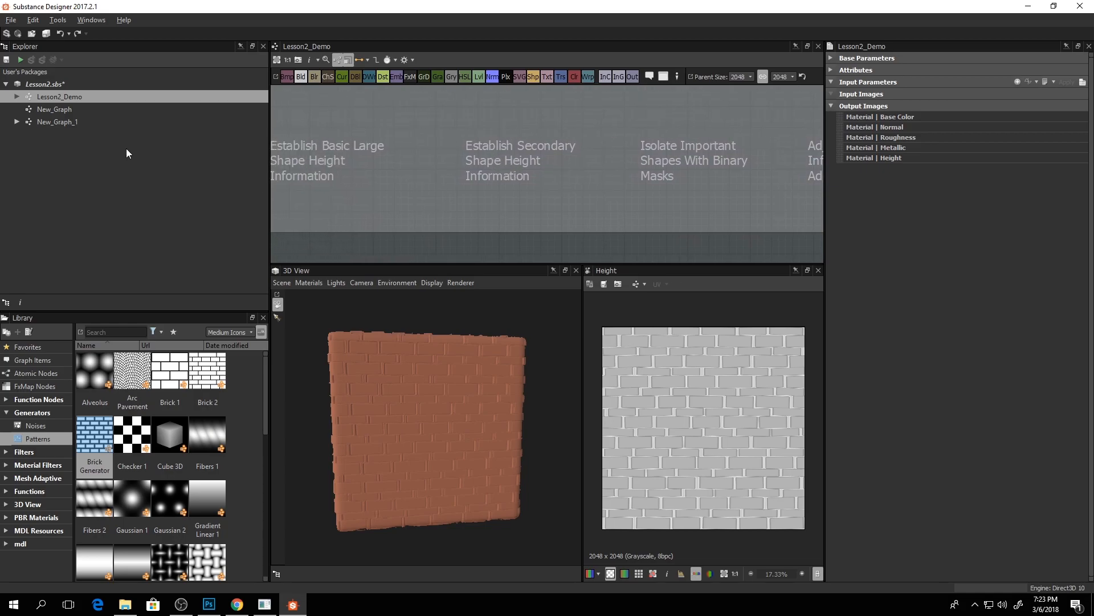
- Compare the New_Graph_1 nodes with the stage notes in the Lesson2_Demo graph, finishing back in New_Graph_1
{"action": "left_click", "coordinate": [78, 125]}
{"action": "double_click", "coordinate": [77, 124]}
{"action": "scroll", "coordinate": [433, 171], "scroll_direction": "up", "scroll_amount": 3}
{"action": "scroll", "coordinate": [409, 151], "scroll_direction": "down", "scroll_amount": 2}
{"action": "middle_click_drag", "start_coordinate": [435, 147], "coordinate": [463, 153]}
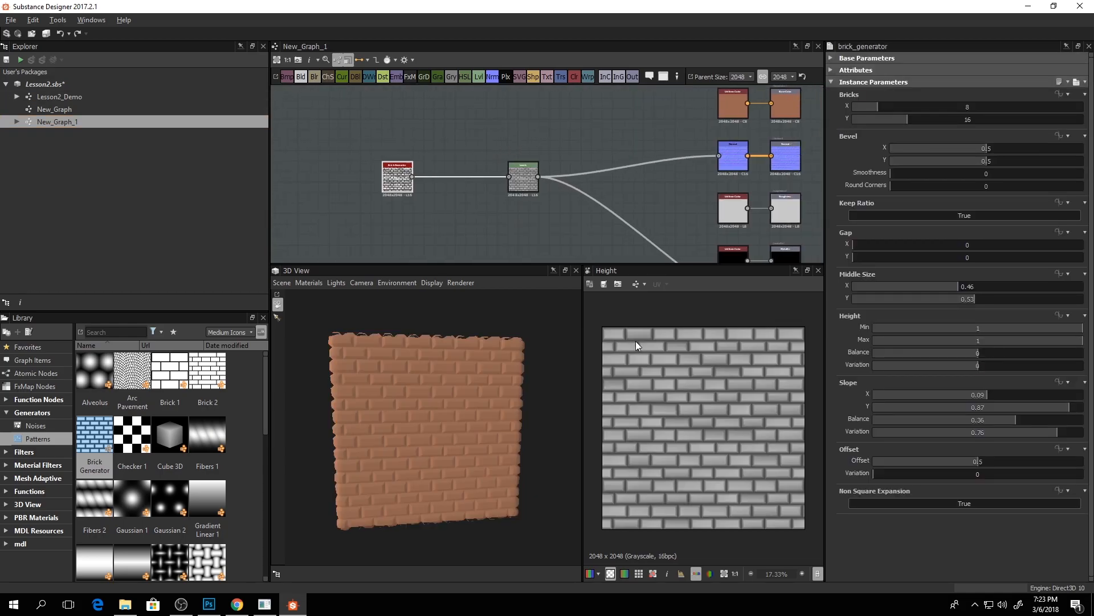
{"action": "double_click", "coordinate": [91, 97]}
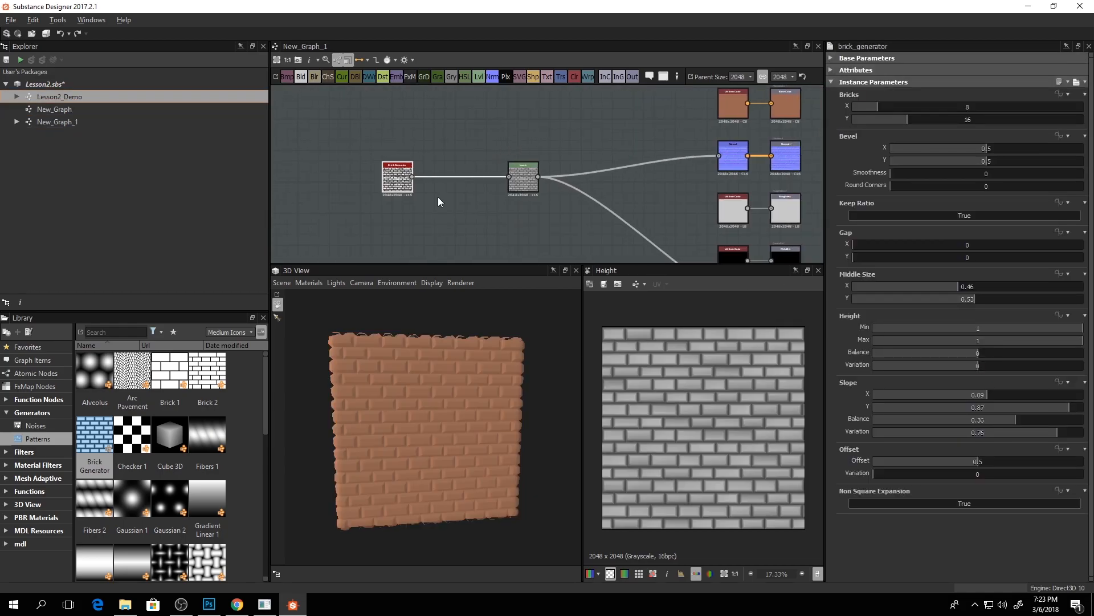
{"action": "scroll", "coordinate": [560, 141], "scroll_direction": "up", "scroll_amount": 5}
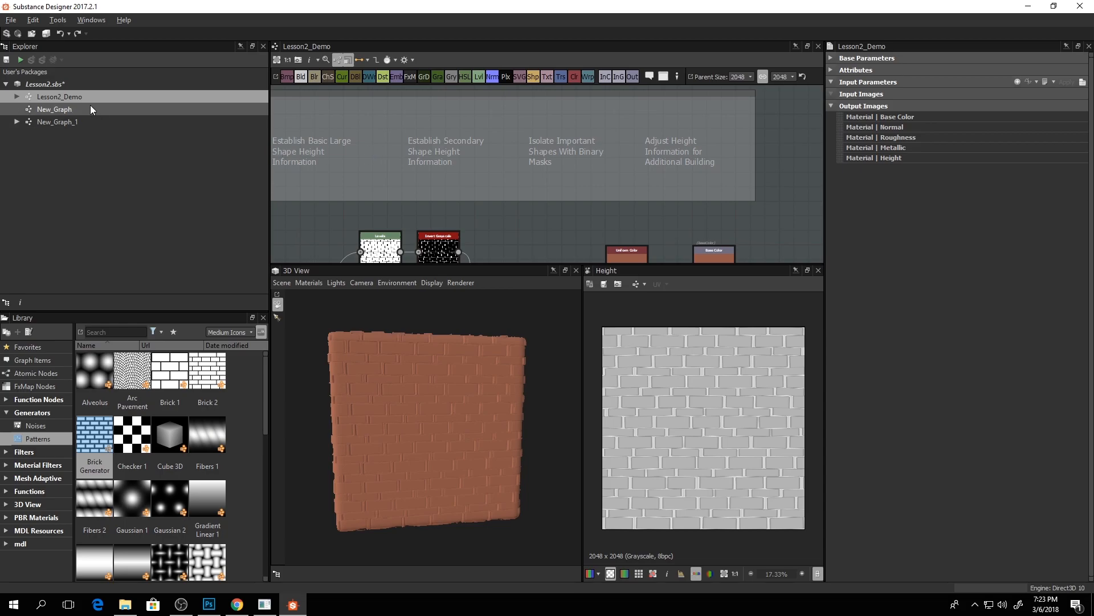
{"action": "left_click", "coordinate": [87, 119]}
{"action": "double_click", "coordinate": [193, 126]}
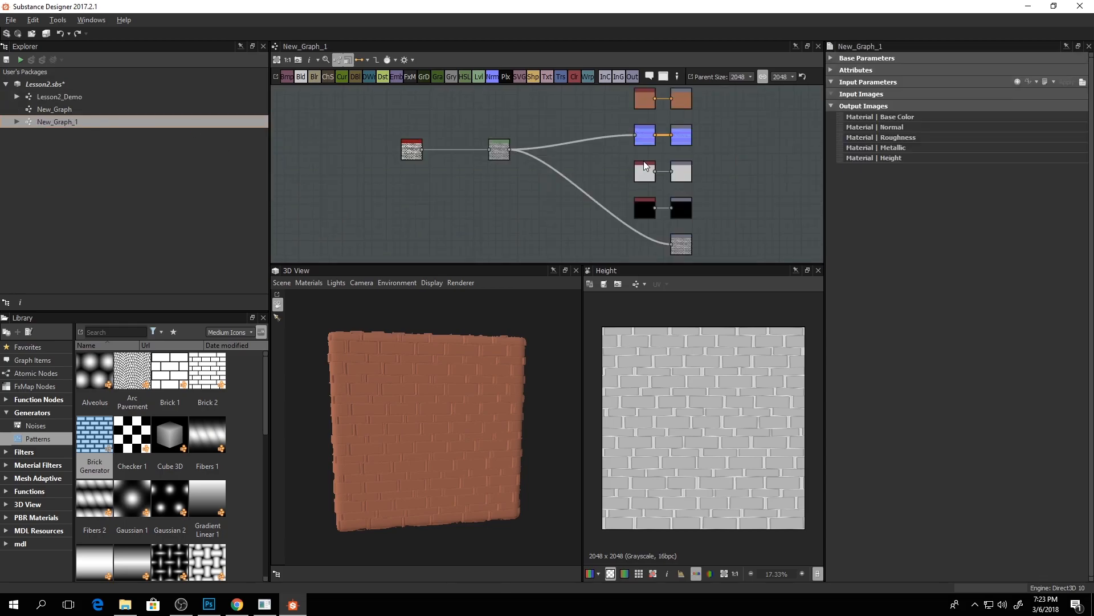
- Preview the Brick Generator output in the 2D view and examine its brick shapes closely
{"action": "scroll", "coordinate": [534, 151], "scroll_direction": "up", "scroll_amount": 3}
{"action": "double_click", "coordinate": [423, 186]}
{"action": "scroll", "coordinate": [777, 397], "scroll_direction": "up", "scroll_amount": 3}
{"action": "scroll", "coordinate": [750, 402], "scroll_direction": "down", "scroll_amount": 2}
{"action": "middle_click_drag", "start_coordinate": [744, 389], "coordinate": [680, 339]}
{"action": "scroll", "coordinate": [579, 254], "scroll_direction": "down", "scroll_amount": 2}
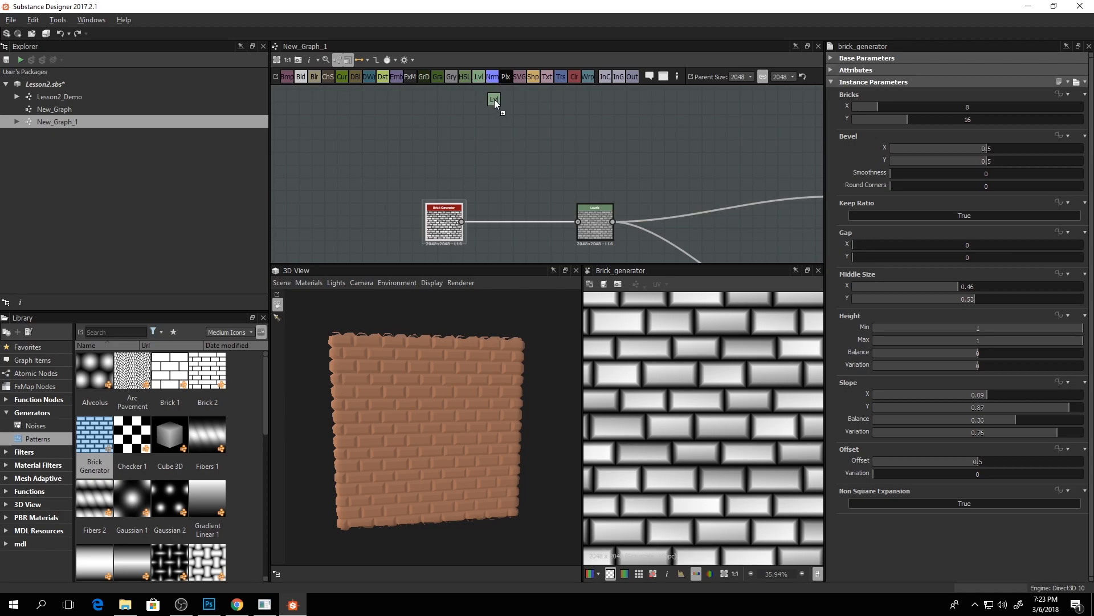
- Add a second Levels node above the existing one and feed it from the Brick Generator output
{"action": "left_click_drag", "start_coordinate": [509, 128], "coordinate": [532, 145]}
{"action": "middle_click_drag", "start_coordinate": [590, 143], "coordinate": [598, 105]}
{"action": "left_click_drag", "start_coordinate": [470, 185], "coordinate": [524, 109]}
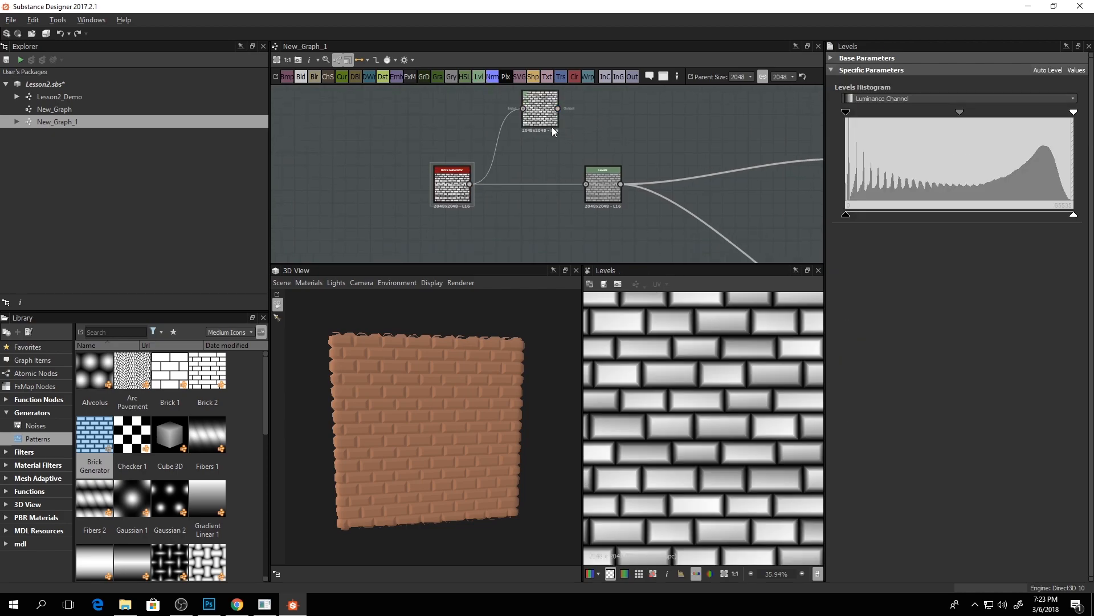
{"action": "scroll", "coordinate": [709, 442], "scroll_direction": "down", "scroll_amount": 4}
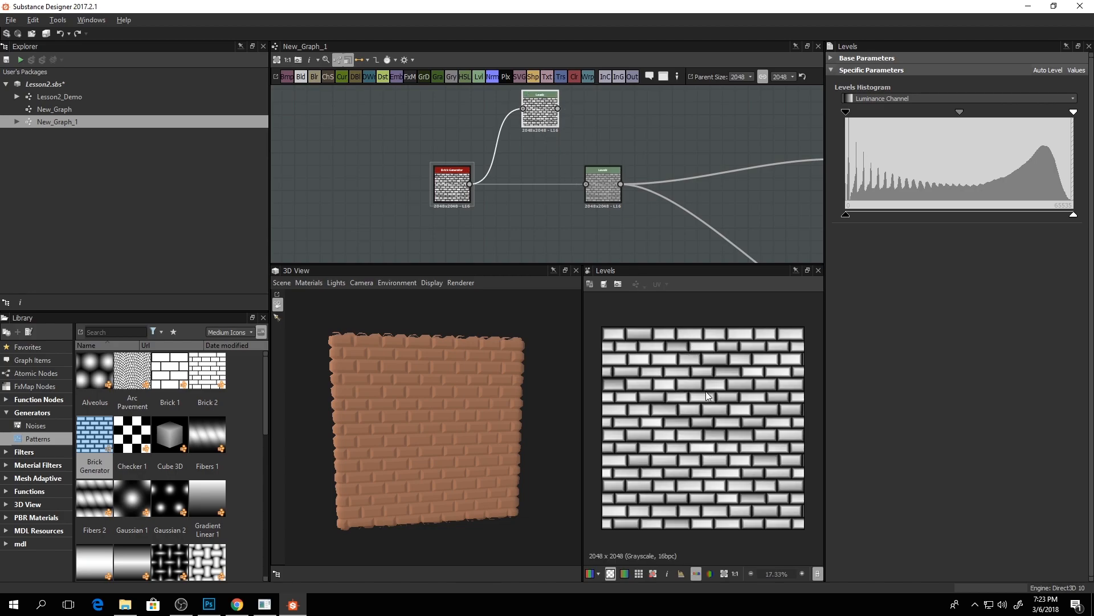
{"action": "scroll", "coordinate": [735, 341], "scroll_direction": "up", "scroll_amount": 5}
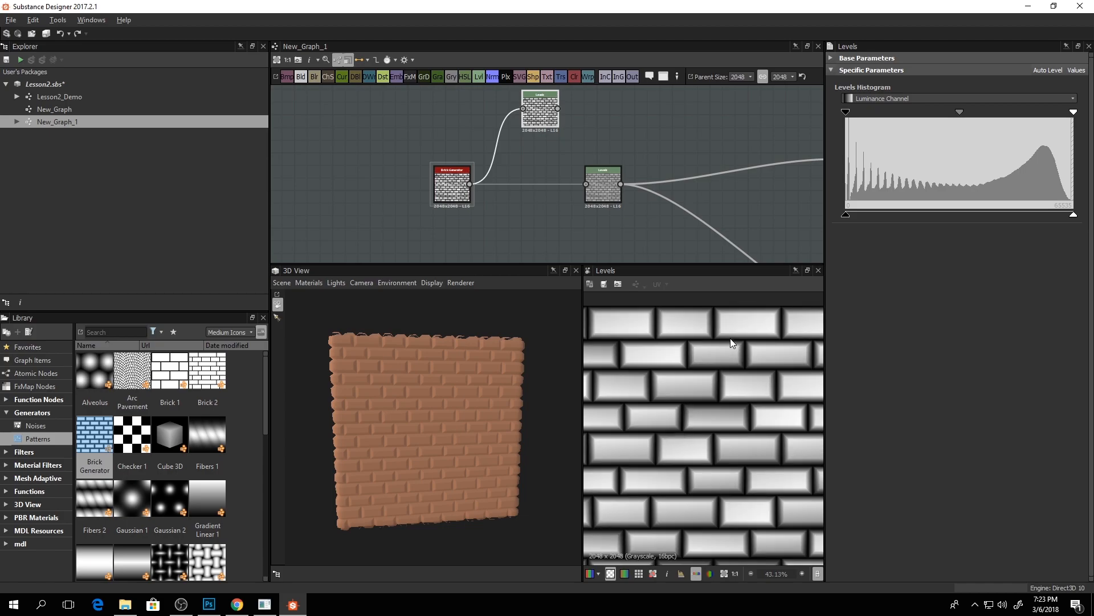
{"action": "scroll", "coordinate": [723, 447], "scroll_direction": "down", "scroll_amount": 5}
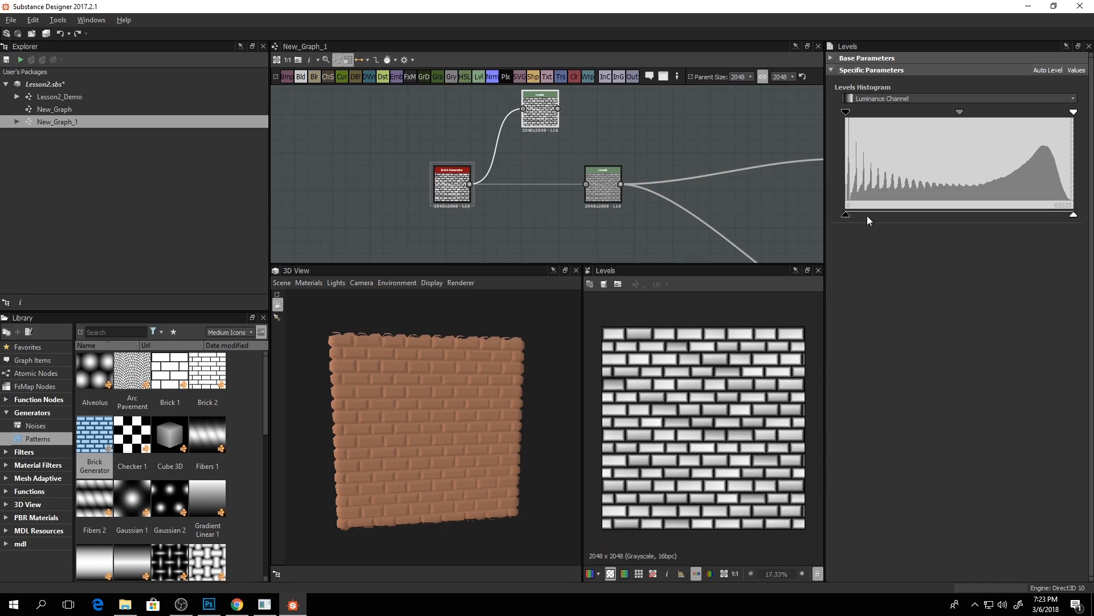
- Raise the black input level of the second Levels node to about a quarter of the histogram range
{"action": "mouse_move", "coordinate": [845, 215]}
{"action": "left_mouse_down"}
{"action": "mouse_move", "coordinate": [881, 214]}
{"action": "mouse_move", "coordinate": [826, 223]}
{"action": "left_mouse_up"}
{"action": "mouse_move", "coordinate": [1073, 215]}
{"action": "left_mouse_down"}
{"action": "mouse_move", "coordinate": [1055, 221]}
{"action": "mouse_move", "coordinate": [1073, 215]}
{"action": "left_mouse_up"}
{"action": "mouse_move", "coordinate": [855, 115]}
{"action": "left_mouse_down"}
{"action": "mouse_move", "coordinate": [910, 104]}
{"action": "mouse_move", "coordinate": [833, 127]}
{"action": "mouse_move", "coordinate": [919, 115]}
{"action": "mouse_move", "coordinate": [960, 129]}
{"action": "mouse_move", "coordinate": [905, 128]}
{"action": "mouse_move", "coordinate": [967, 127]}
{"action": "mouse_move", "coordinate": [820, 128]}
{"action": "mouse_move", "coordinate": [892, 131]}
{"action": "mouse_move", "coordinate": [789, 142]}
{"action": "mouse_move", "coordinate": [958, 138]}
{"action": "mouse_move", "coordinate": [774, 146]}
{"action": "left_mouse_up"}
{"action": "scroll", "coordinate": [708, 376], "scroll_direction": "up", "scroll_amount": 12}
{"action": "middle_click_drag", "start_coordinate": [714, 389], "coordinate": [751, 402]}
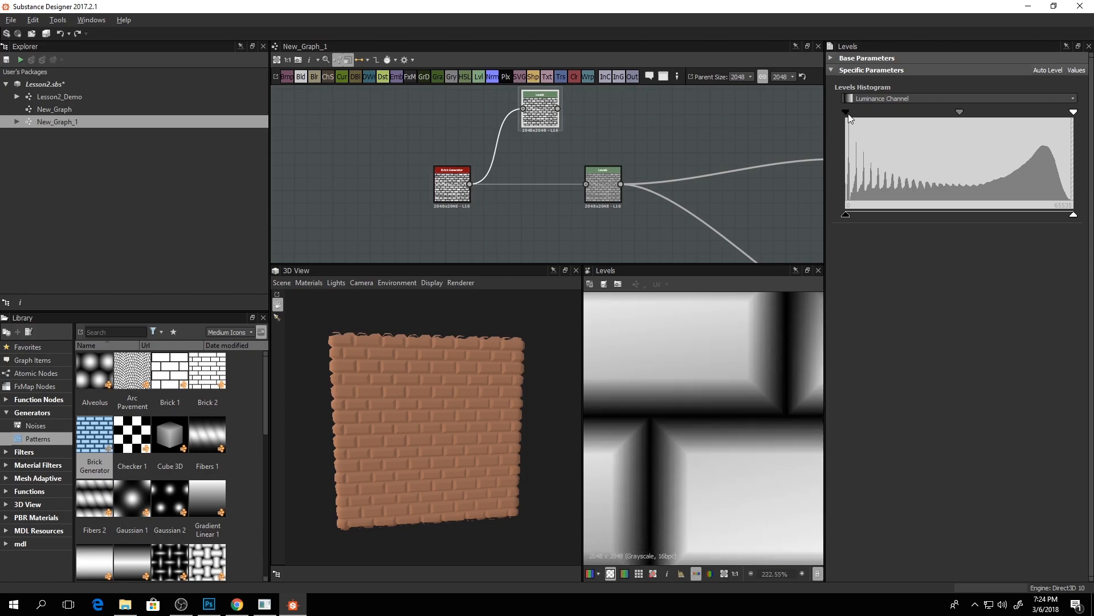
{"action": "mouse_move", "coordinate": [847, 112]}
{"action": "left_mouse_down"}
{"action": "mouse_move", "coordinate": [923, 121]}
{"action": "mouse_move", "coordinate": [908, 123]}
{"action": "left_mouse_up"}
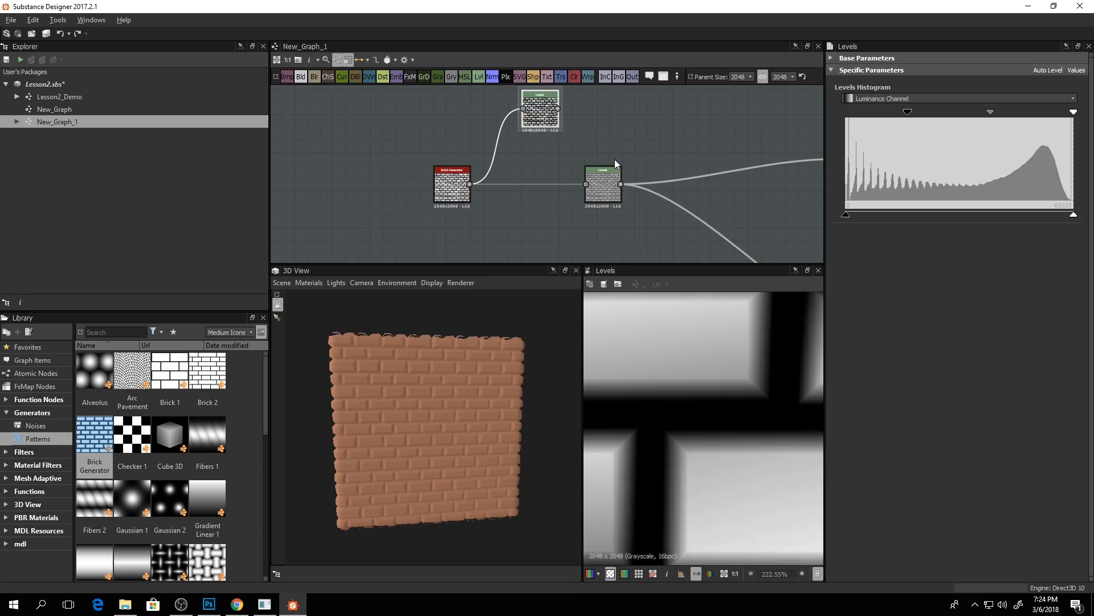
{"action": "scroll", "coordinate": [553, 173], "scroll_direction": "down", "scroll_amount": 3}
{"action": "scroll", "coordinate": [542, 140], "scroll_direction": "down", "scroll_amount": 2}
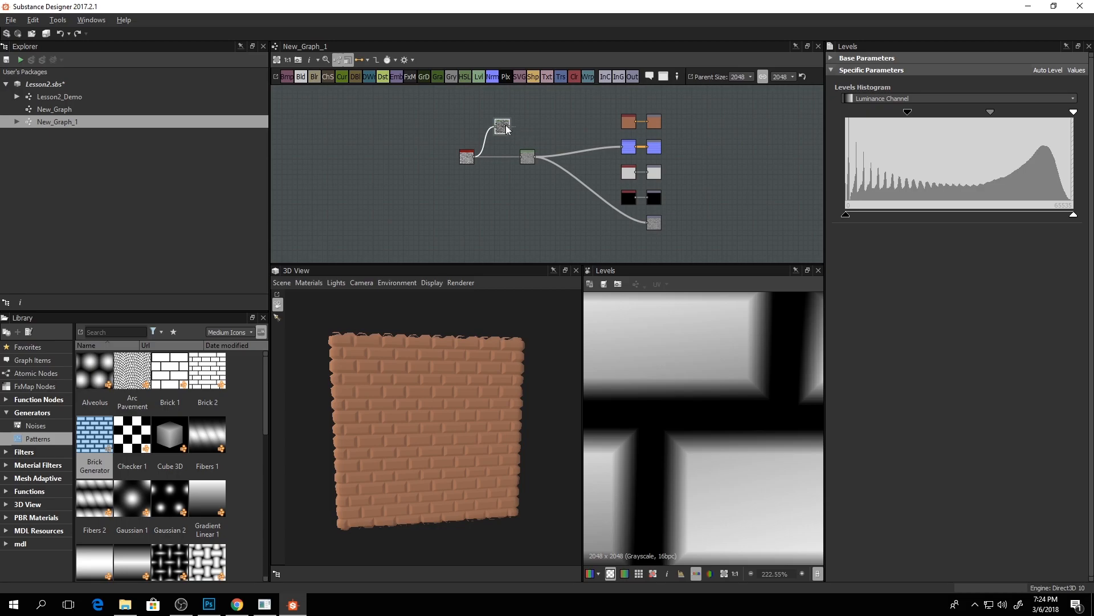
- Try moving the Normal and Height connections to the second Levels node's output, and undo the rerouting
{"action": "scroll", "coordinate": [540, 165], "scroll_direction": "up", "scroll_amount": 3}
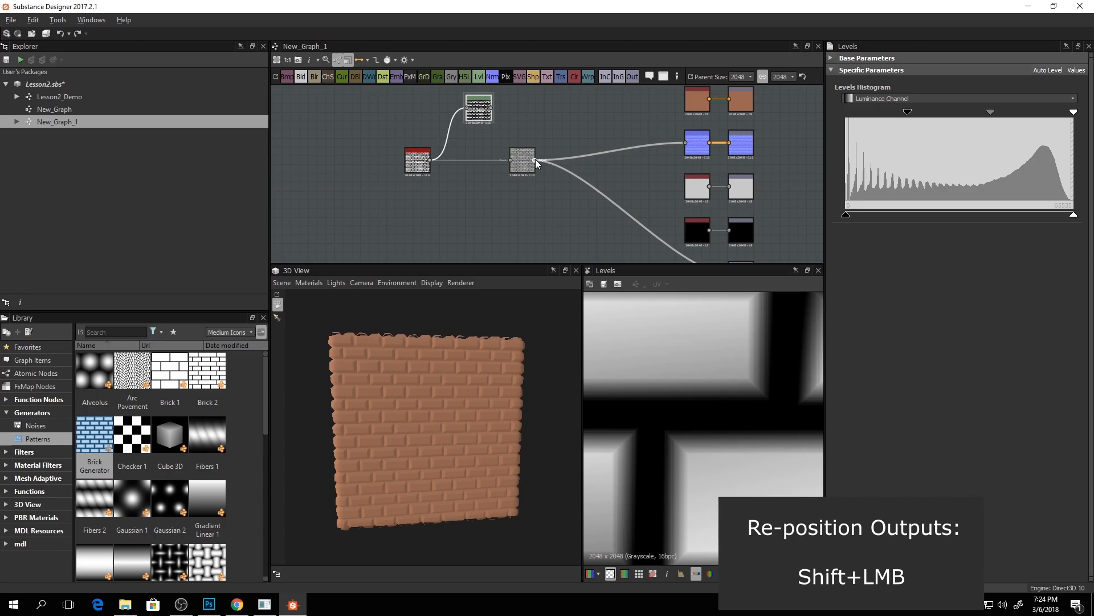
{"action": "left_click_drag", "start_coordinate": [535, 159], "coordinate": [491, 107], "text": "shift"}
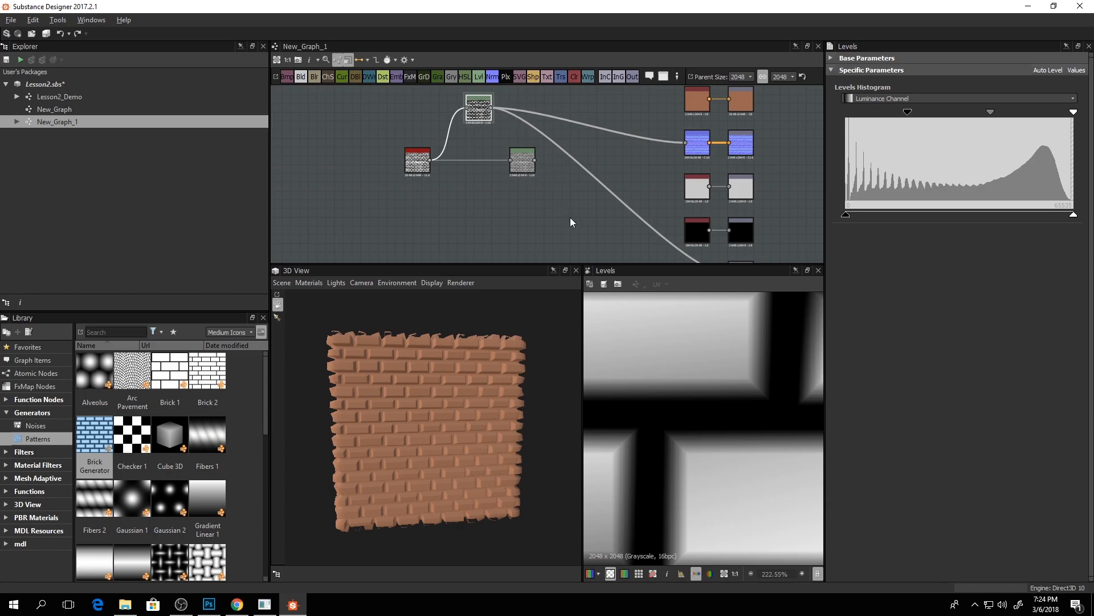
{"action": "scroll", "coordinate": [514, 155], "scroll_direction": "up", "scroll_amount": 5}
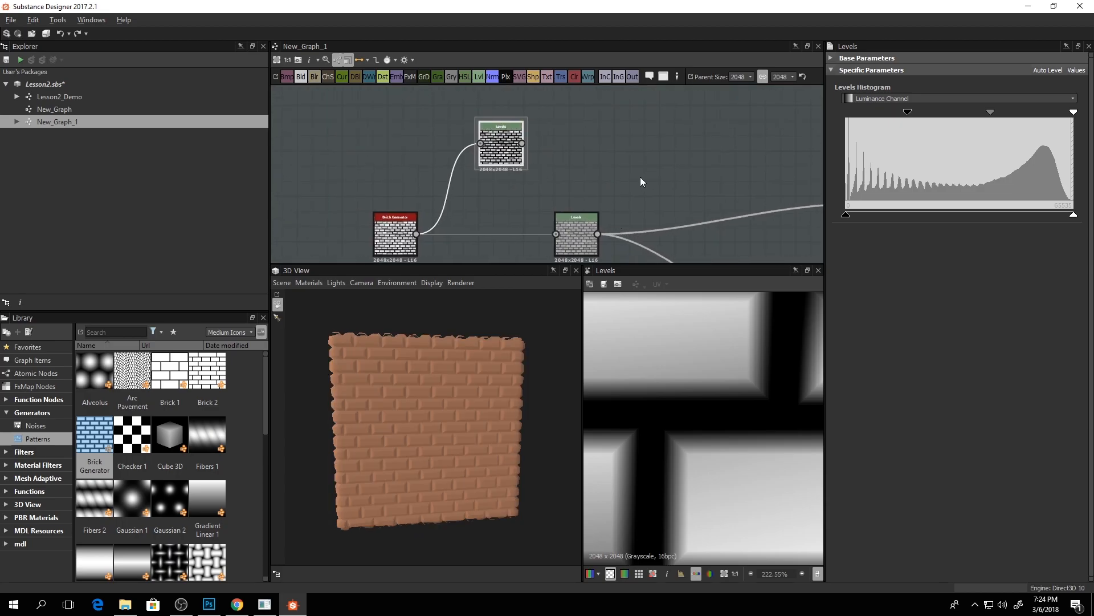
{"action": "scroll", "coordinate": [599, 165], "scroll_direction": "down", "scroll_amount": 3}
{"action": "middle_click_drag", "start_coordinate": [555, 154], "coordinate": [611, 139]}
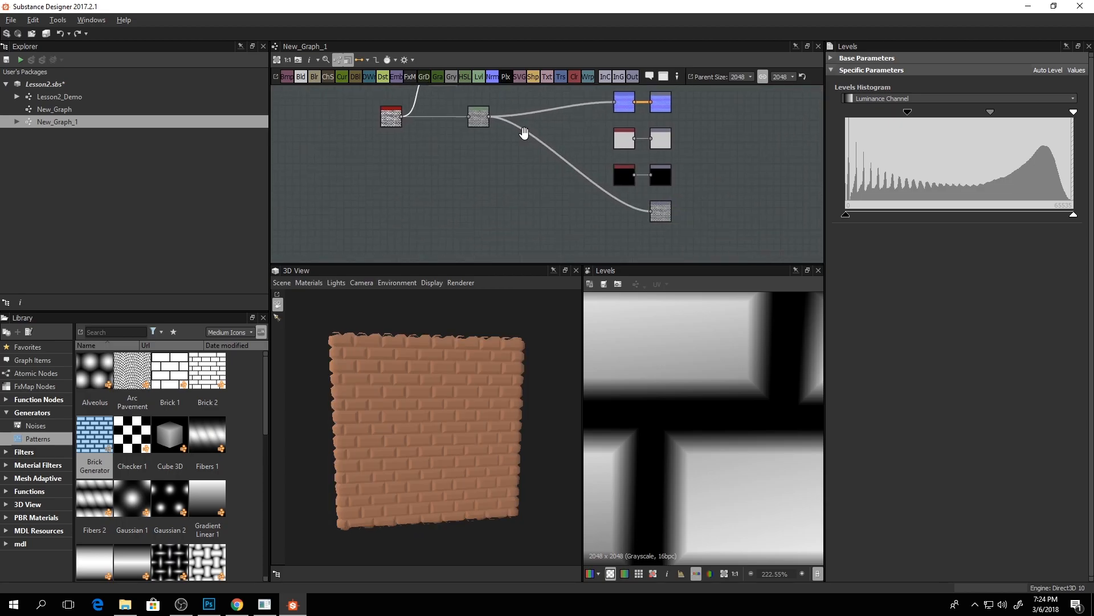
{"action": "middle_click_drag", "start_coordinate": [517, 123], "coordinate": [553, 184]}
- Lower the black input level of the second Levels node to just above zero
{"action": "scroll", "coordinate": [495, 166], "scroll_direction": "up", "scroll_amount": 3}
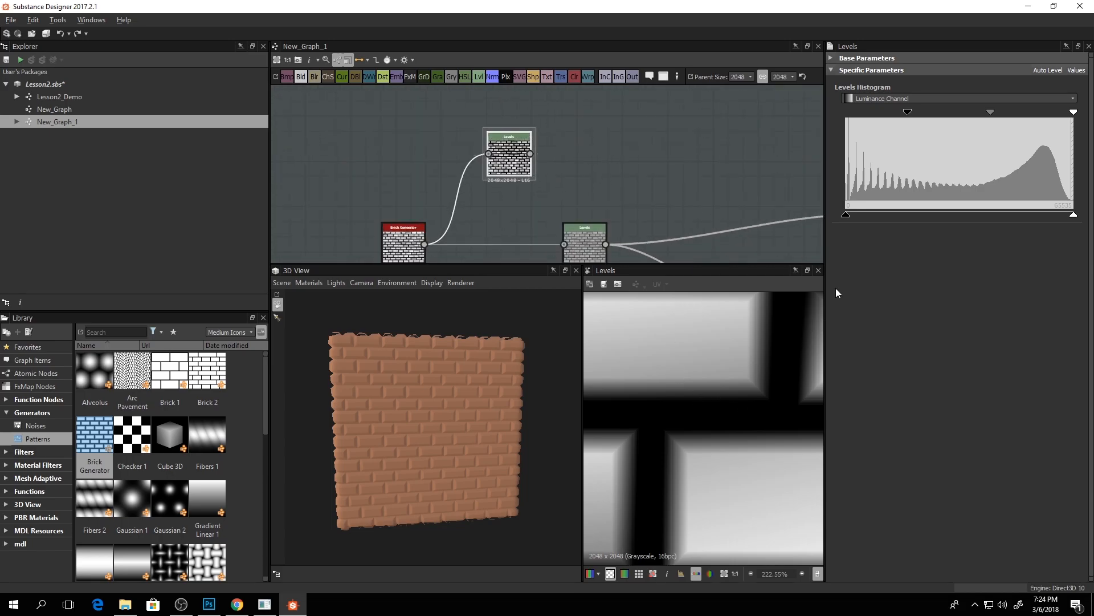
{"action": "left_click_drag", "start_coordinate": [908, 114], "coordinate": [823, 116]}
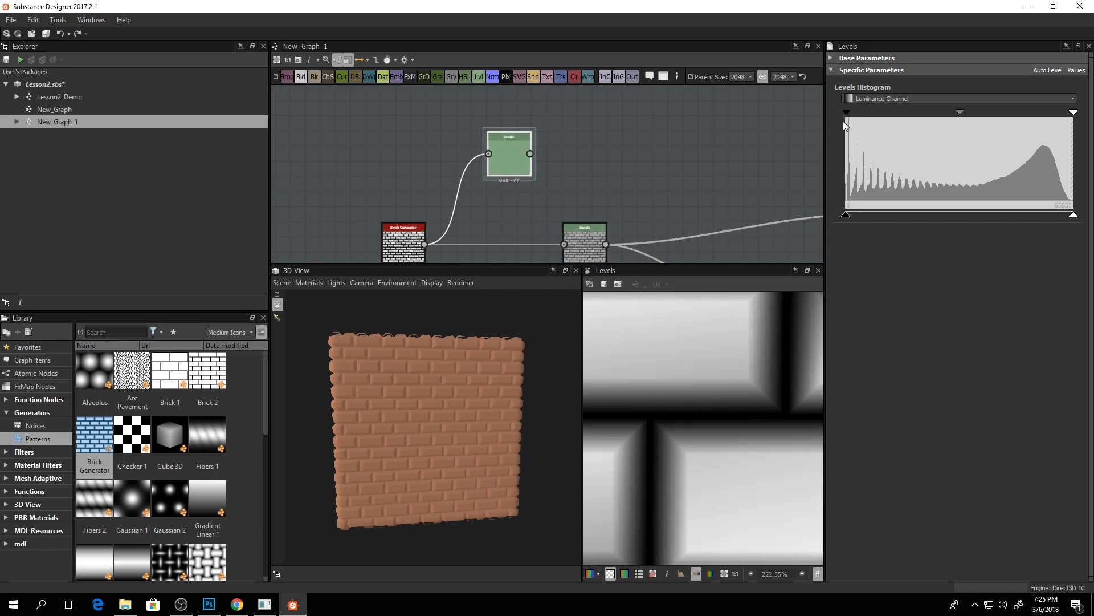
{"action": "left_click_drag", "start_coordinate": [844, 124], "coordinate": [850, 121]}
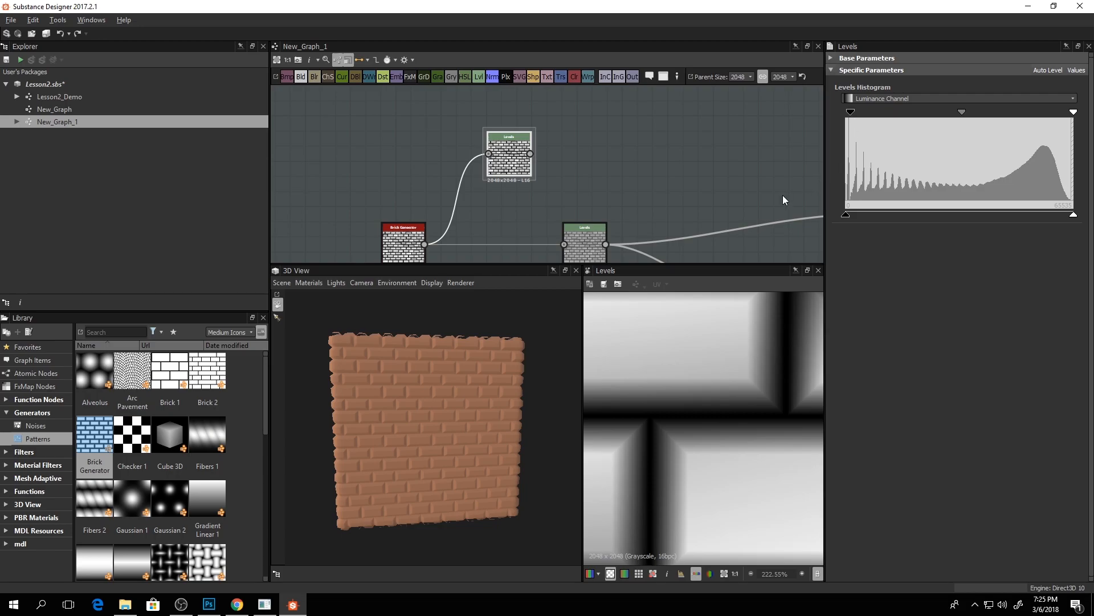
- Switch to Photoshop, hide the Lesson2 layer group to examine the brick wall reference photo, and return to Substance Designer
{"action": "key", "text": "alt+Tab"}
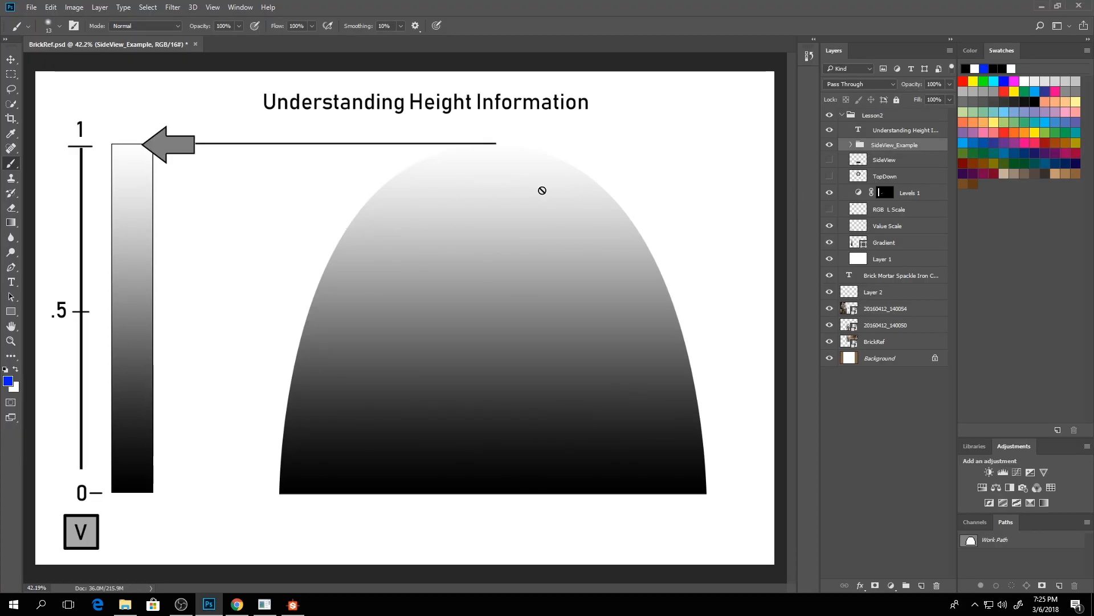
{"action": "left_click", "coordinate": [831, 115]}
{"action": "left_click_drag", "start_coordinate": [462, 196], "coordinate": [509, 200], "text": "ctrl"}
{"action": "left_click_drag", "start_coordinate": [671, 221], "coordinate": [477, 255]}
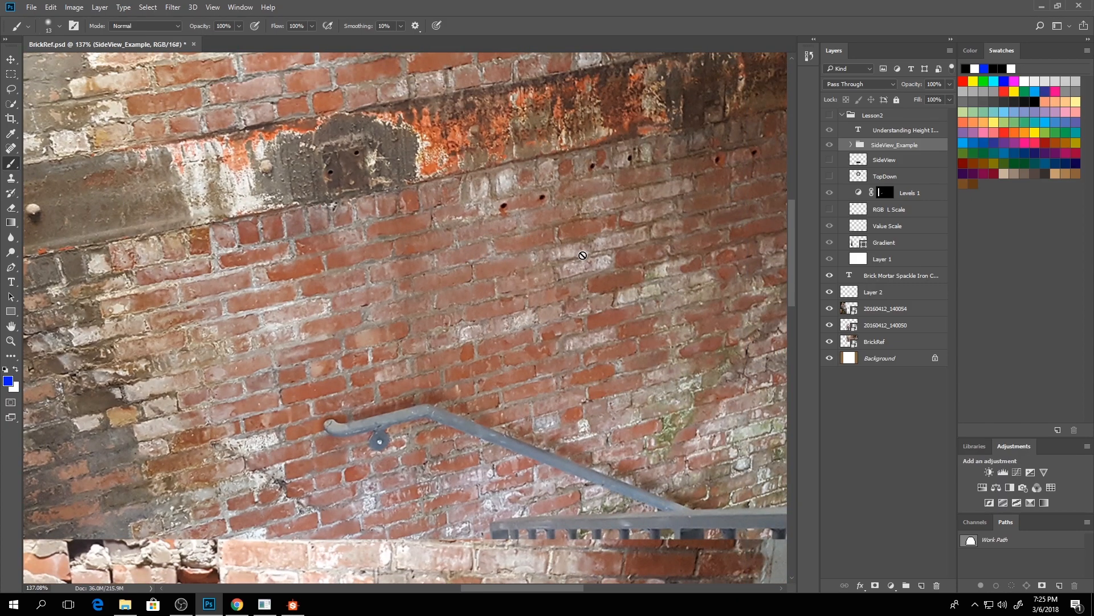
{"action": "key", "text": "alt+Tab"}
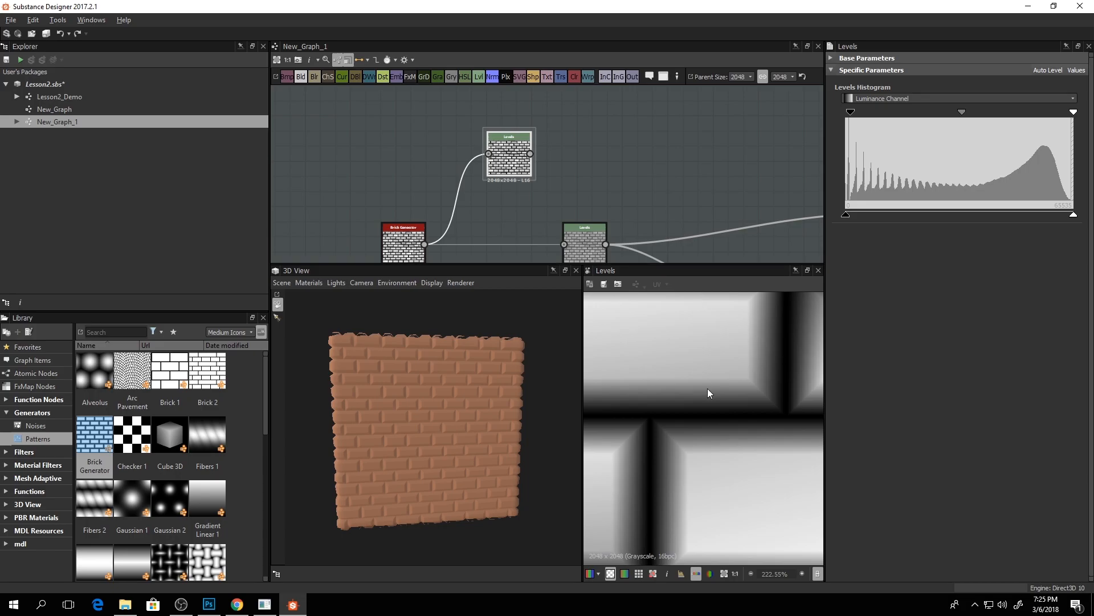
- Bring the second Levels node's white and black input levels almost together at about a fifth, making a binary brick mask
{"action": "left_click_drag", "start_coordinate": [1074, 113], "coordinate": [884, 127]}
{"action": "left_click_drag", "start_coordinate": [851, 113], "coordinate": [891, 119]}
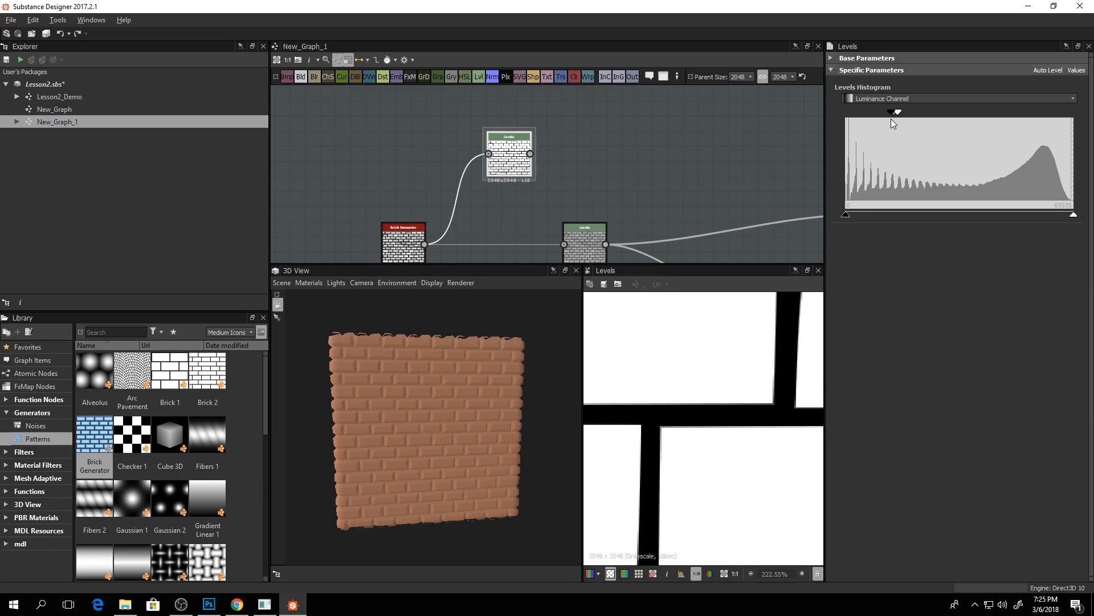
{"action": "scroll", "coordinate": [564, 191], "scroll_direction": "down", "scroll_amount": 3}
{"action": "scroll", "coordinate": [664, 410], "scroll_direction": "down", "scroll_amount": 6}
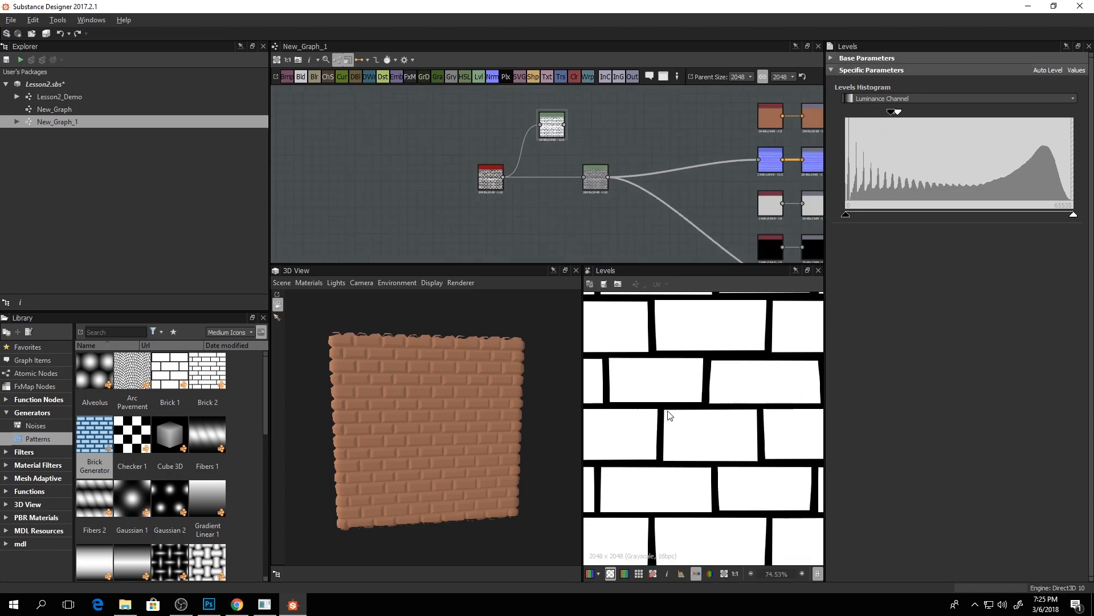
{"action": "scroll", "coordinate": [669, 416], "scroll_direction": "down", "scroll_amount": 3}
- Reposition the mask Levels node and move the base colour's Uniform Color node up and away from its output
{"action": "middle_click_drag", "start_coordinate": [617, 149], "coordinate": [647, 206]}
{"action": "scroll", "coordinate": [569, 160], "scroll_direction": "up", "scroll_amount": 2}
{"action": "left_click_drag", "start_coordinate": [536, 158], "coordinate": [512, 165]}
{"action": "middle_click_drag", "start_coordinate": [515, 167], "coordinate": [415, 159]}
{"action": "scroll", "coordinate": [547, 151], "scroll_direction": "down", "scroll_amount": 2}
{"action": "mouse_move", "coordinate": [562, 150]}
{"action": "middle_mouse_down"}
{"action": "mouse_move", "coordinate": [554, 152]}
{"action": "mouse_move", "coordinate": [577, 166]}
{"action": "middle_mouse_up"}
{"action": "left_click_drag", "start_coordinate": [689, 157], "coordinate": [623, 105]}
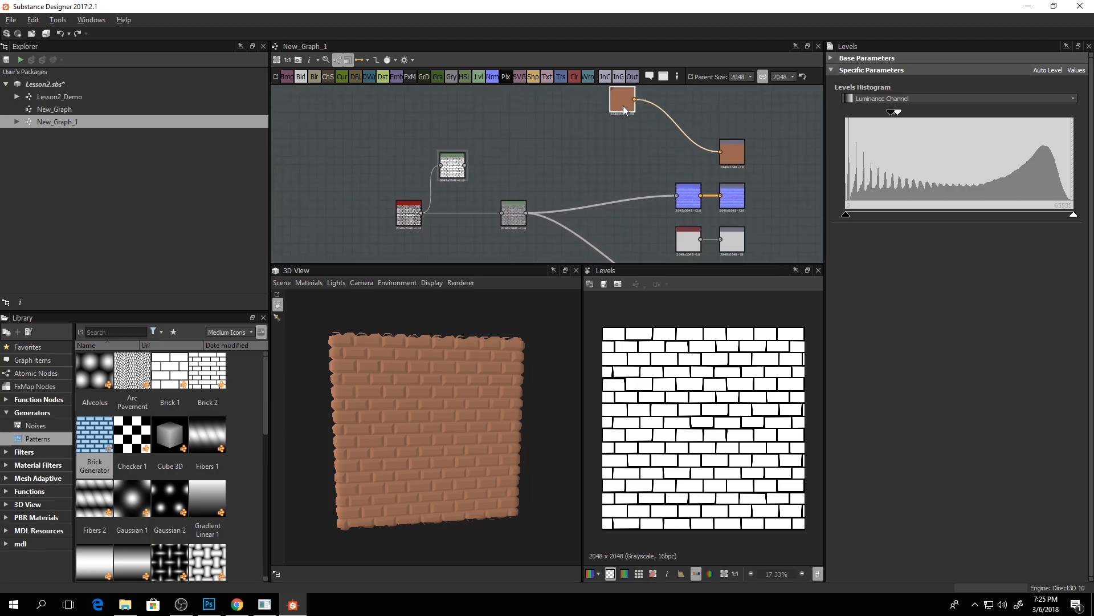
{"action": "middle_click_drag", "start_coordinate": [634, 137], "coordinate": [642, 152]}
- Add a Blend node between the mask Levels node and the Base Color output, and shift the Uniform Color node aside
{"action": "left_click_drag", "start_coordinate": [302, 77], "coordinate": [579, 193]}
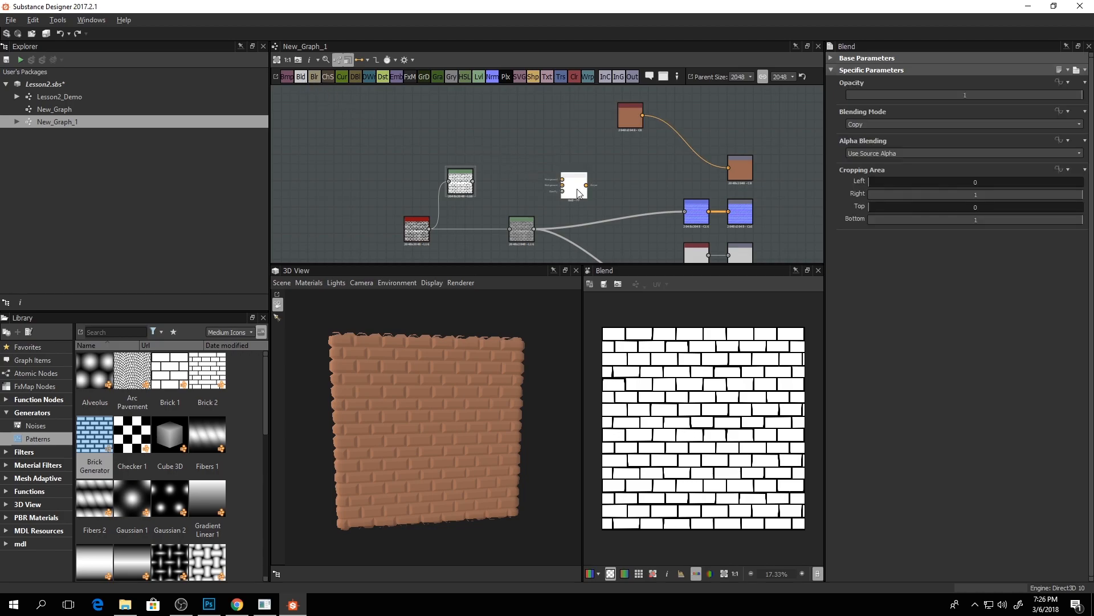
{"action": "scroll", "coordinate": [487, 185], "scroll_direction": "up", "scroll_amount": 2}
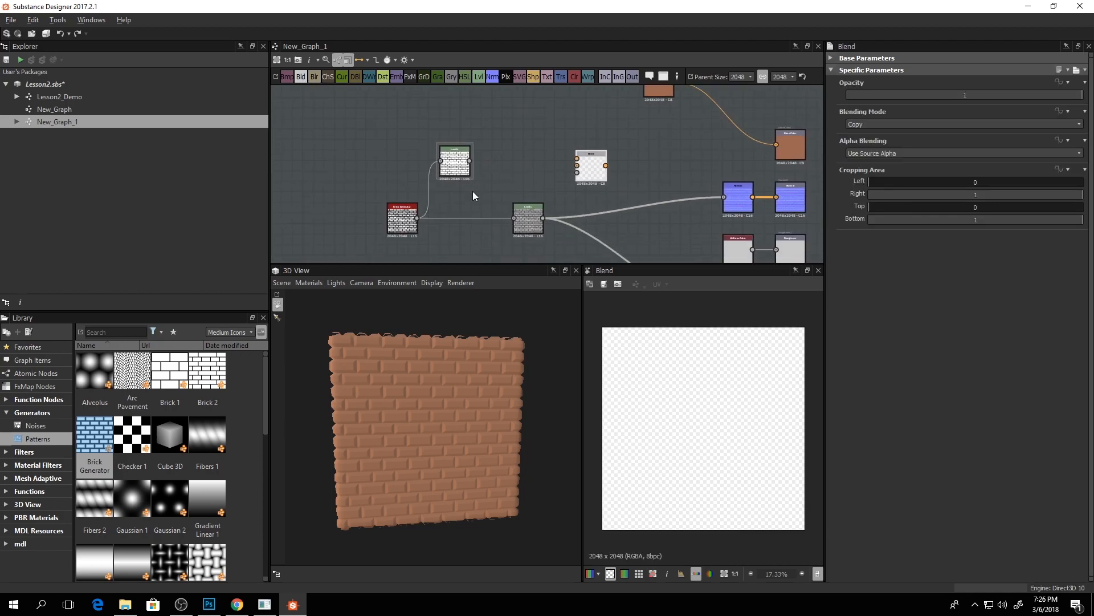
{"action": "middle_click_drag", "start_coordinate": [589, 118], "coordinate": [542, 159]}
{"action": "left_click_drag", "start_coordinate": [600, 131], "coordinate": [636, 129]}
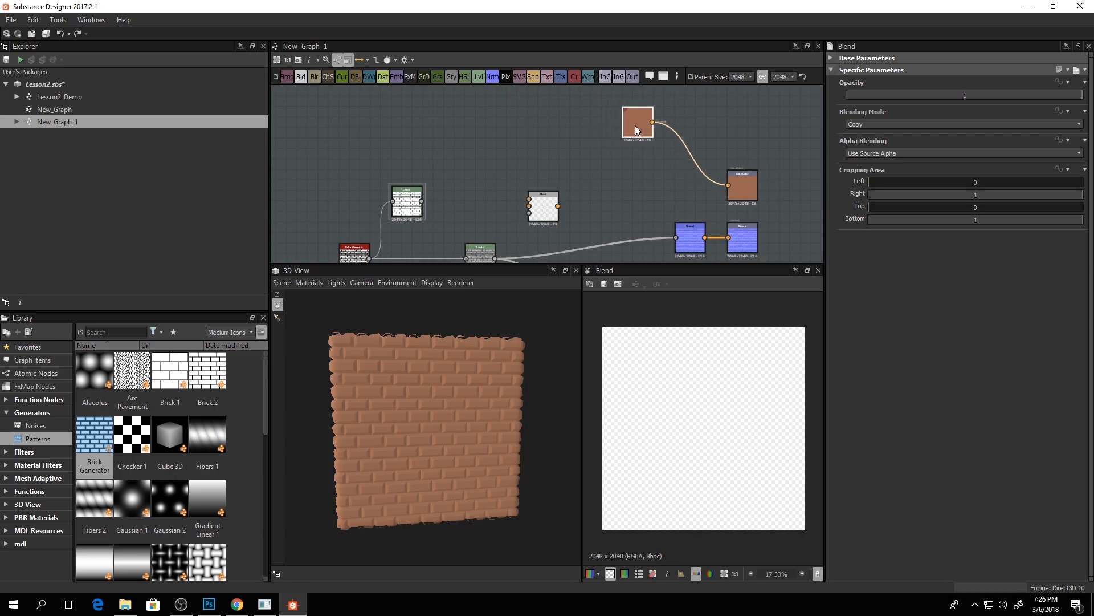
- Restore the maximized window to expose the brick photo behind it, and duplicate the base colour's Uniform Color node
{"action": "left_click_drag", "start_coordinate": [896, 7], "coordinate": [877, 127]}
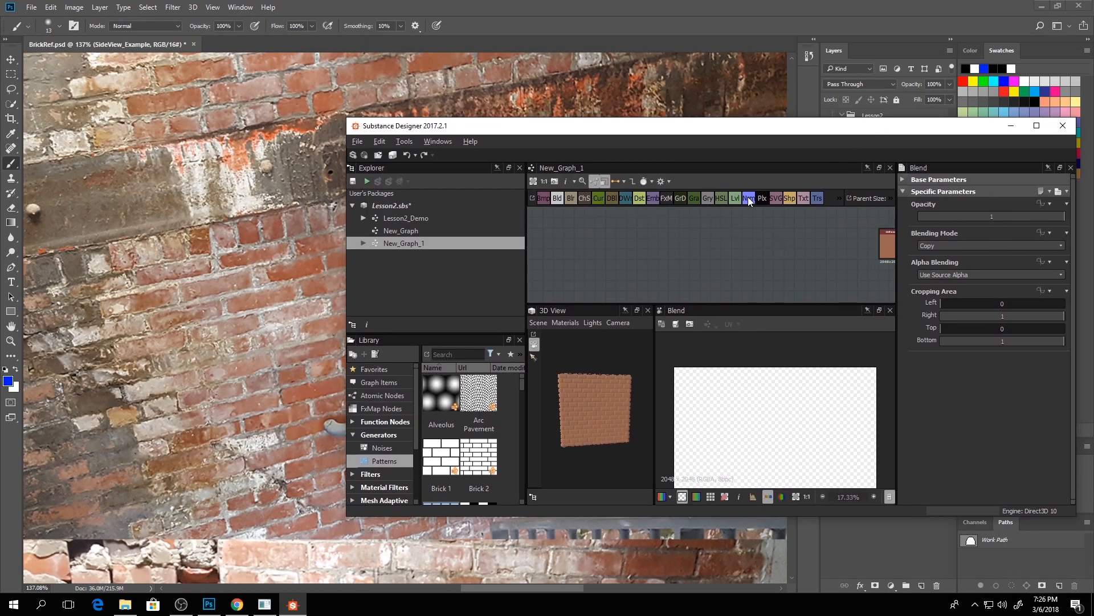
{"action": "left_click", "coordinate": [890, 243]}
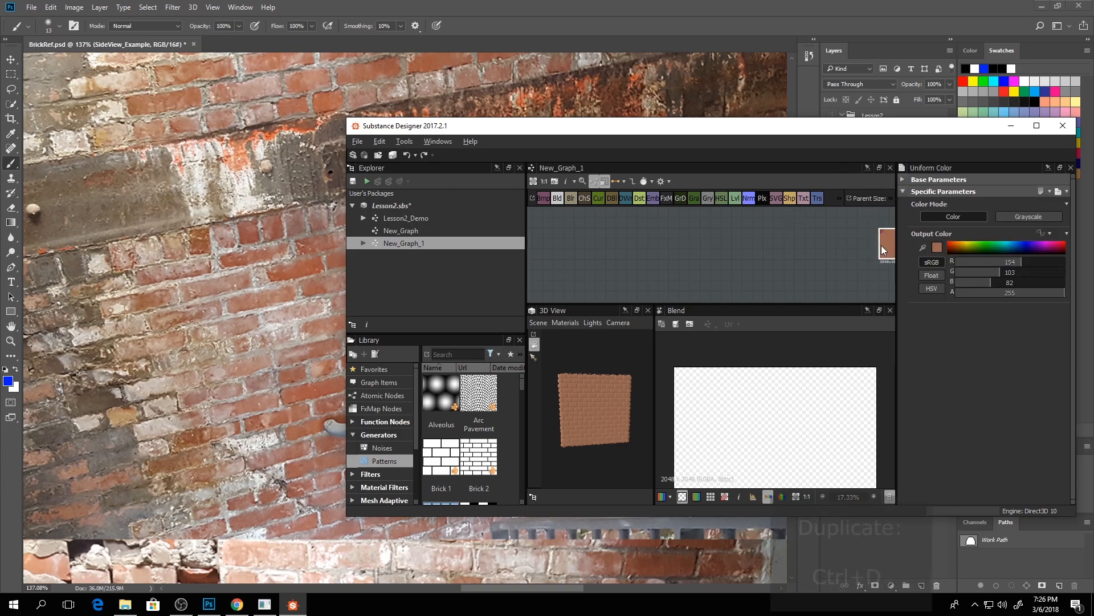
{"action": "left_click_drag", "start_coordinate": [882, 245], "coordinate": [863, 245]}
{"action": "key", "text": "ctrl+d"}
{"action": "left_click", "coordinate": [805, 257]}
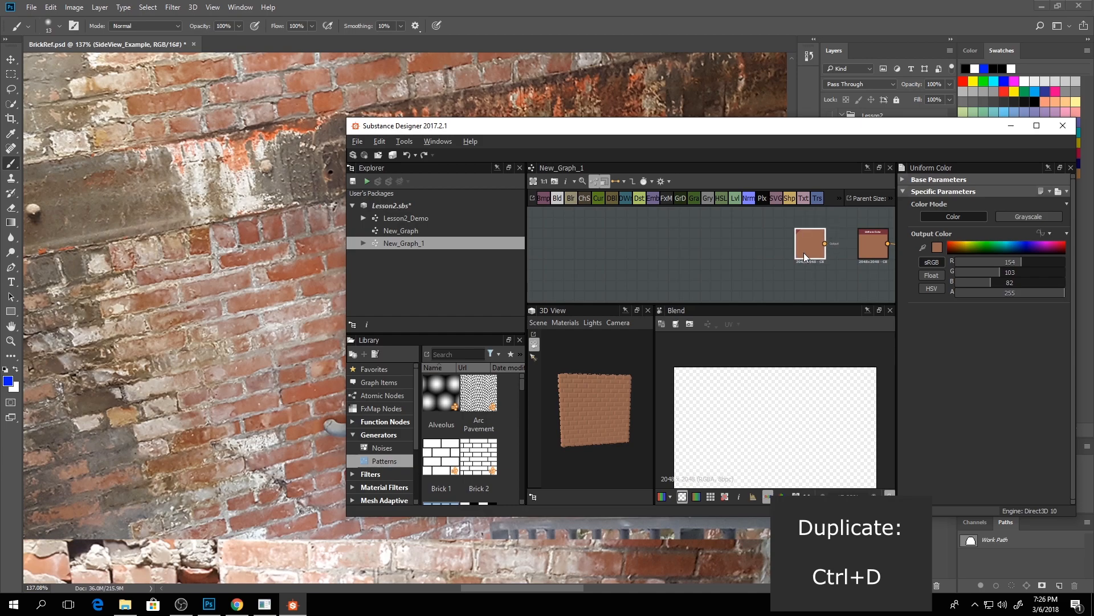
- Sample a brick red of RGB 146, 78, 64 from the photo for the duplicated Uniform Color, and preview both colour nodes
{"action": "left_click", "coordinate": [922, 248]}
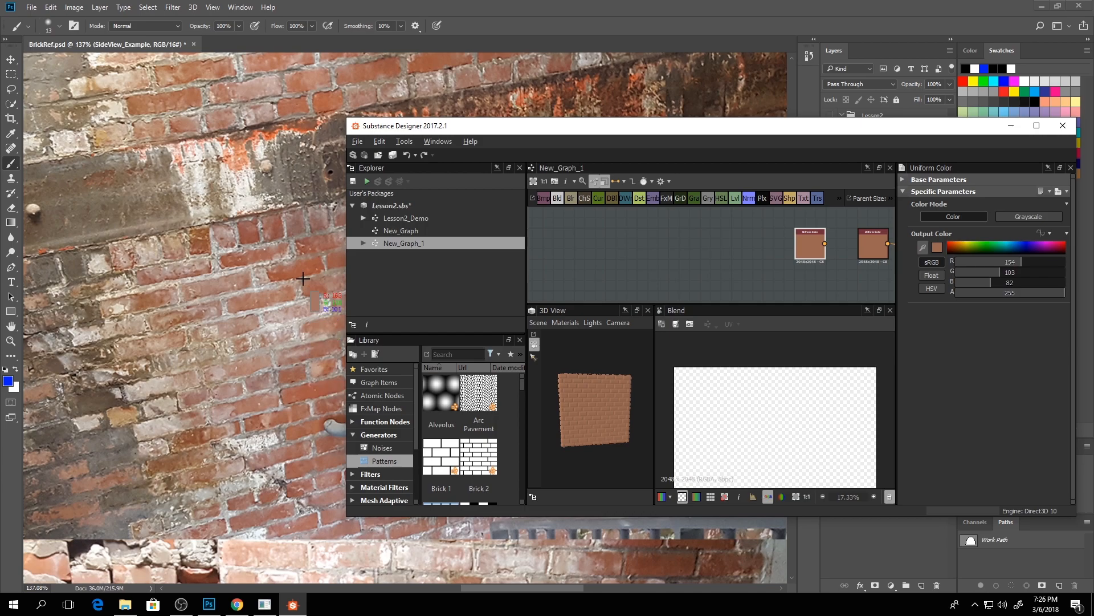
{"action": "left_click", "coordinate": [246, 236]}
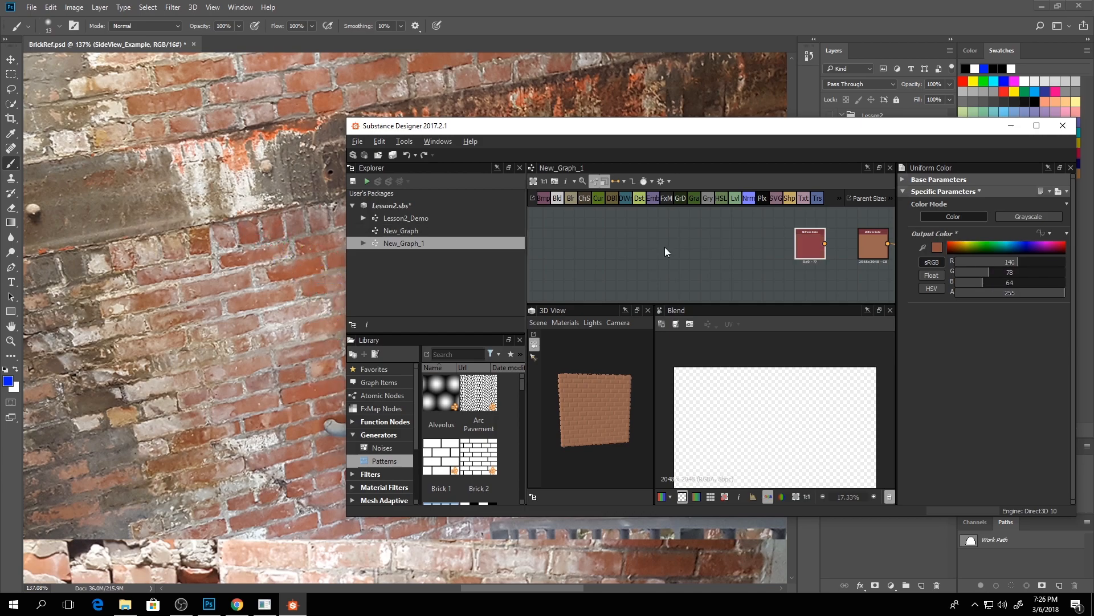
{"action": "double_click", "coordinate": [809, 245]}
{"action": "double_click", "coordinate": [874, 244]}
{"action": "double_click", "coordinate": [801, 247]}
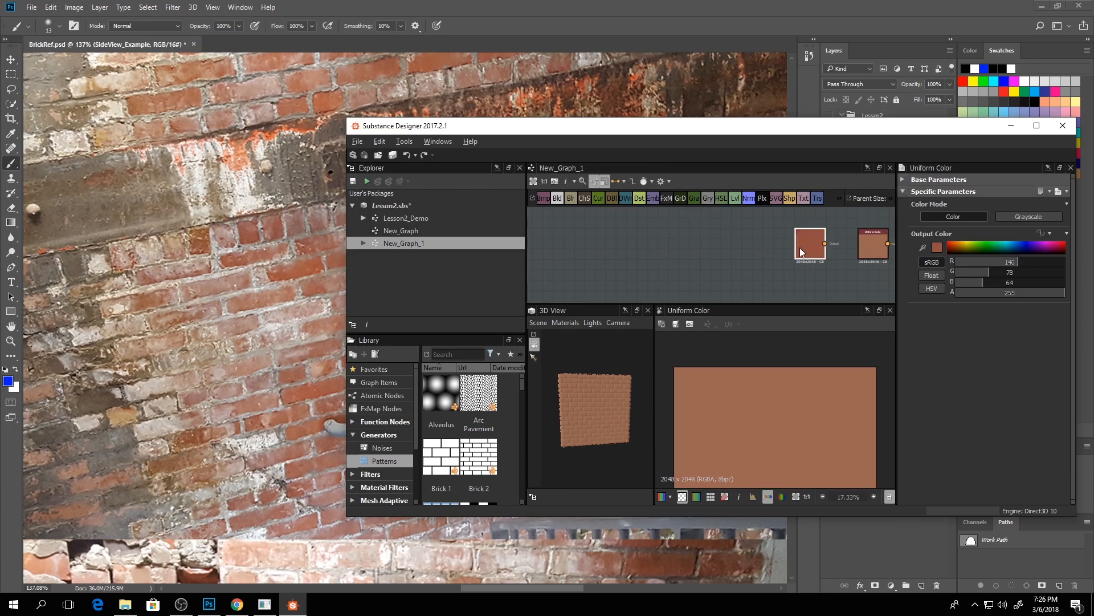
- Maximize the Substance Designer window, stack the two Uniform Color nodes, and place the Blend node beside them
{"action": "double_click", "coordinate": [918, 130]}
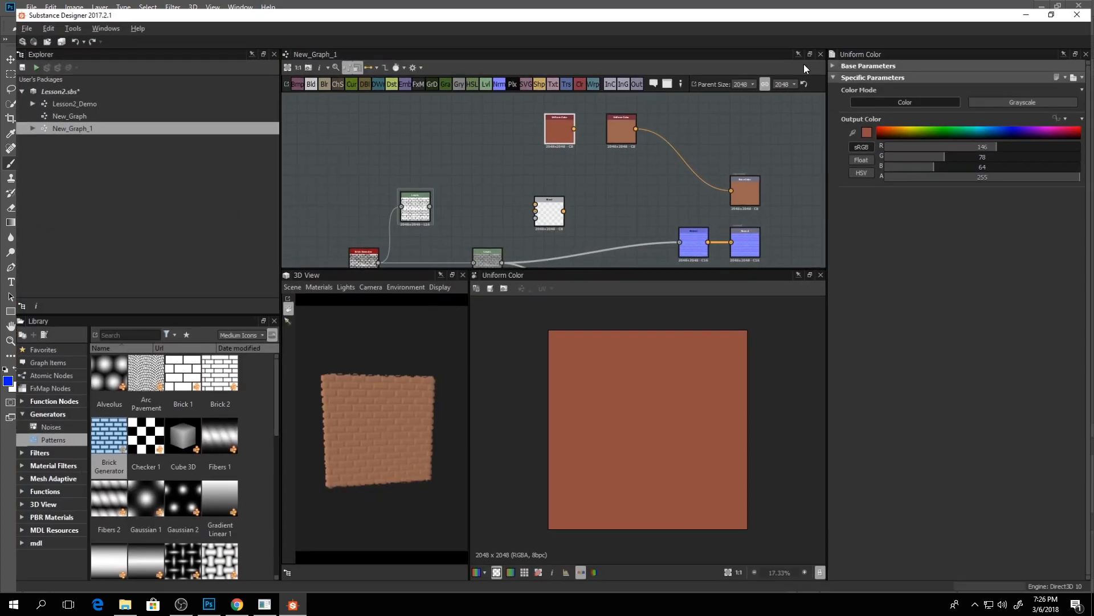
{"action": "left_click_drag", "start_coordinate": [671, 155], "coordinate": [583, 119]}
{"action": "mouse_move", "coordinate": [617, 157]}
{"action": "middle_mouse_down"}
{"action": "mouse_move", "coordinate": [600, 131]}
{"action": "mouse_move", "coordinate": [600, 168]}
{"action": "middle_mouse_up"}
{"action": "middle_click_drag", "start_coordinate": [629, 202], "coordinate": [630, 164]}
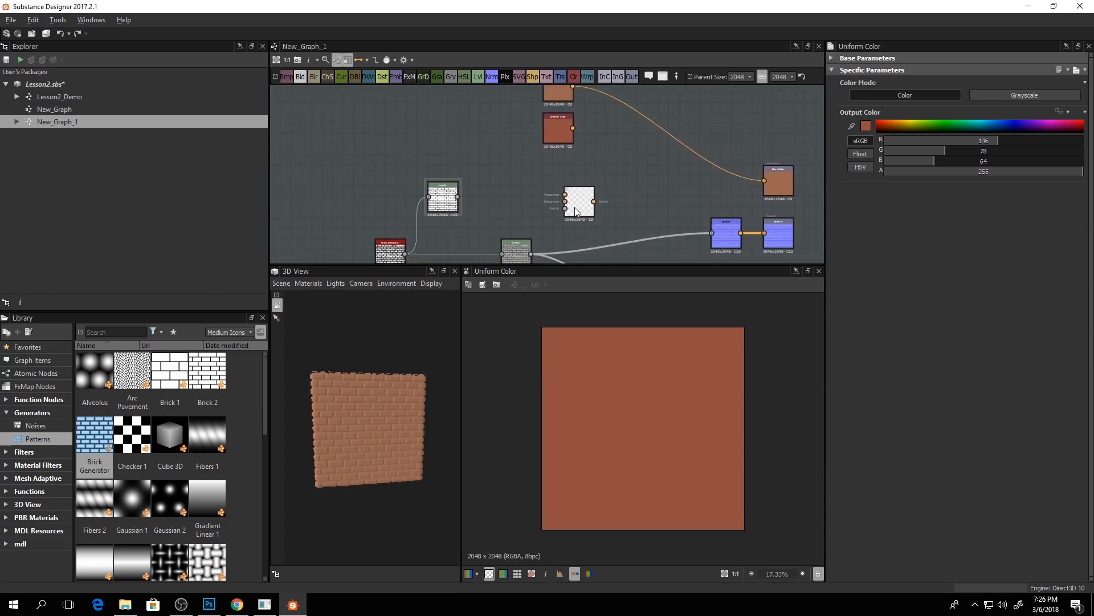
{"action": "left_click_drag", "start_coordinate": [627, 138], "coordinate": [631, 103]}
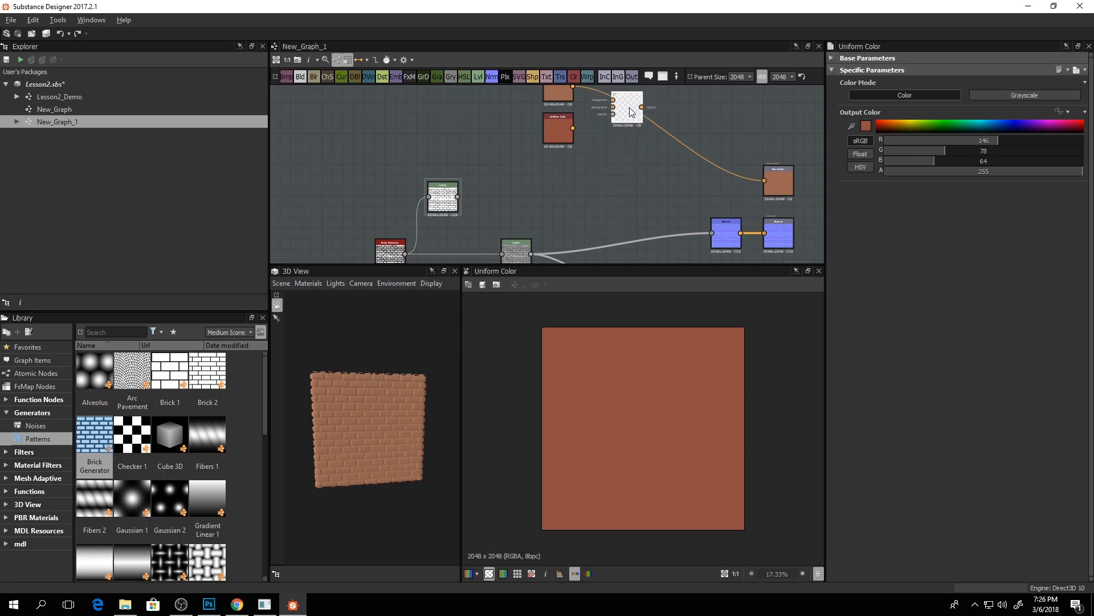
{"action": "middle_click_drag", "start_coordinate": [677, 121], "coordinate": [680, 161]}
{"action": "left_click_drag", "start_coordinate": [639, 109], "coordinate": [553, 179]}
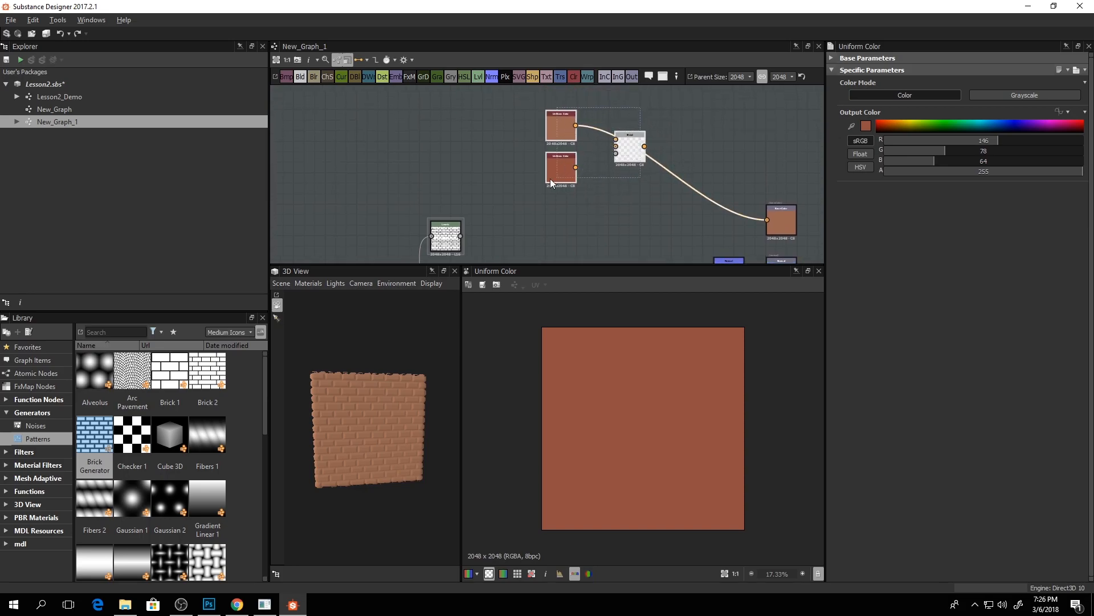
{"action": "left_click", "coordinate": [614, 178]}
{"action": "middle_click_drag", "start_coordinate": [613, 177], "coordinate": [627, 183]}
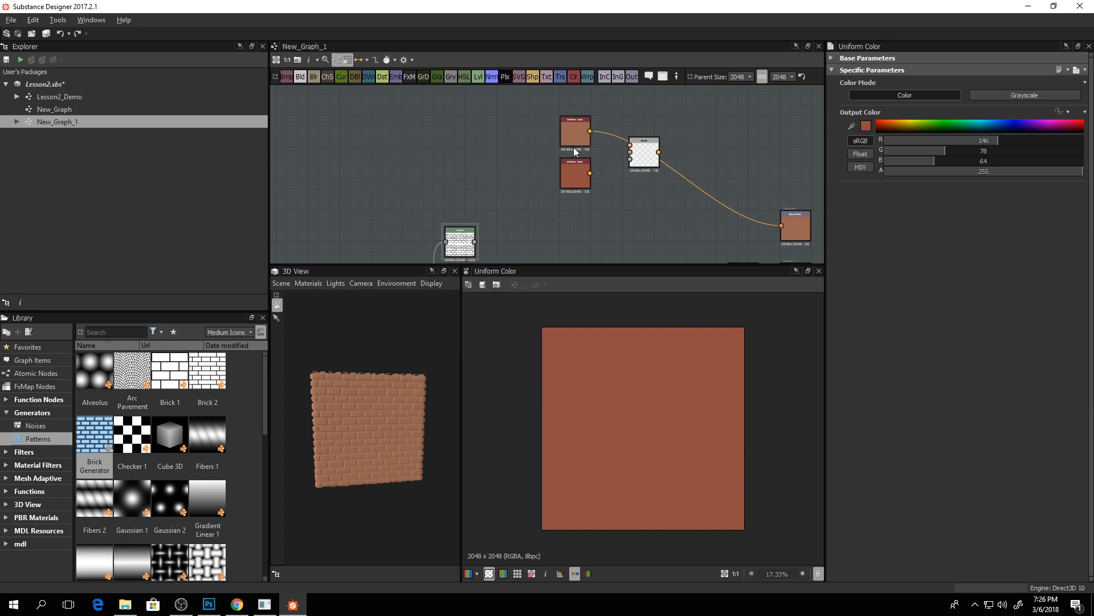
- Connect the upper Uniform Color node to the Blend's Foreground and the darker red one below it to Background
{"action": "left_click_drag", "start_coordinate": [656, 166], "coordinate": [634, 135]}
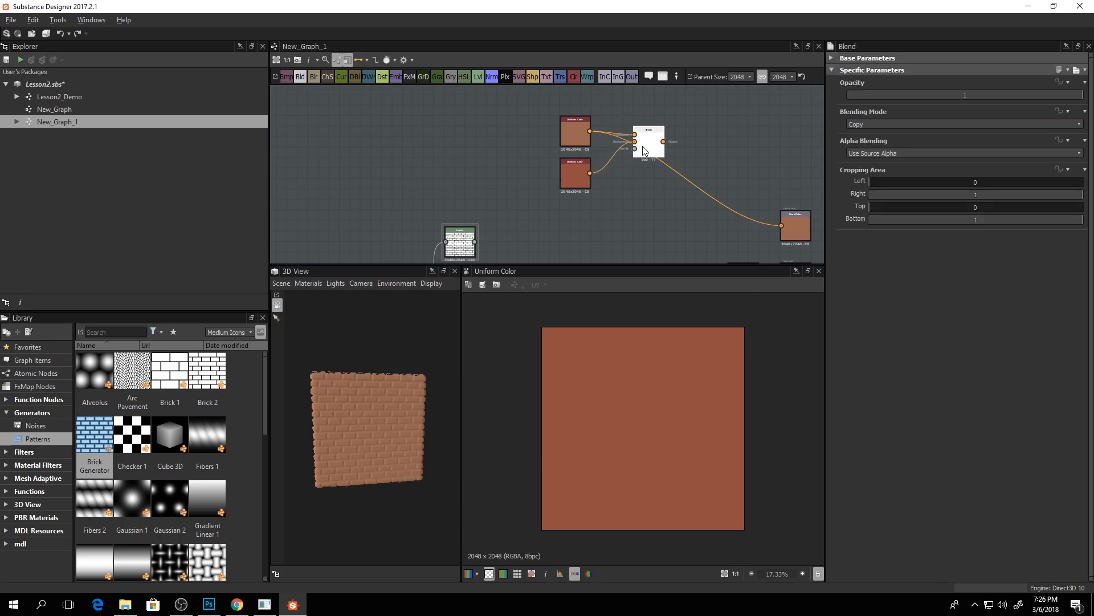
{"action": "scroll", "coordinate": [645, 159], "scroll_direction": "up", "scroll_amount": 5}
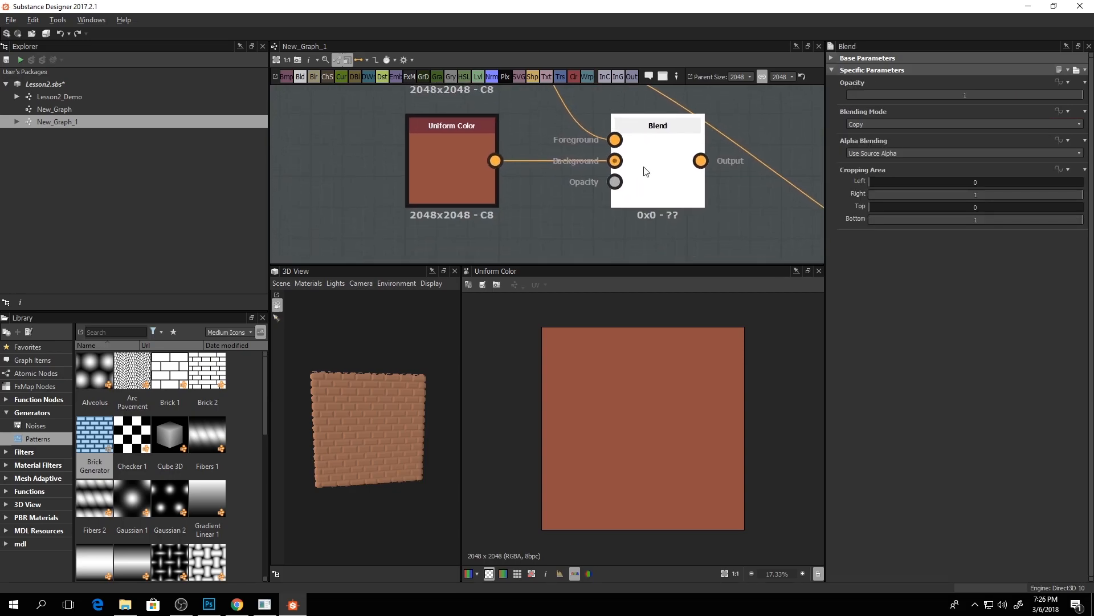
{"action": "scroll", "coordinate": [646, 171], "scroll_direction": "up", "scroll_amount": 2}
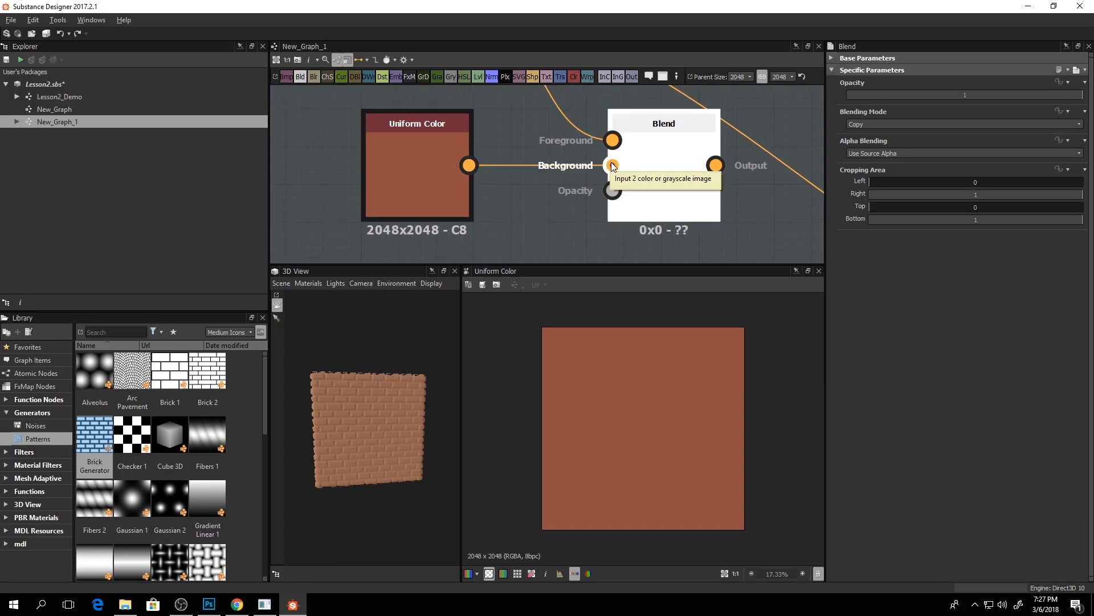
{"action": "scroll", "coordinate": [652, 165], "scroll_direction": "down", "scroll_amount": 1}
{"action": "scroll", "coordinate": [652, 165], "scroll_direction": "down", "scroll_amount": 3}
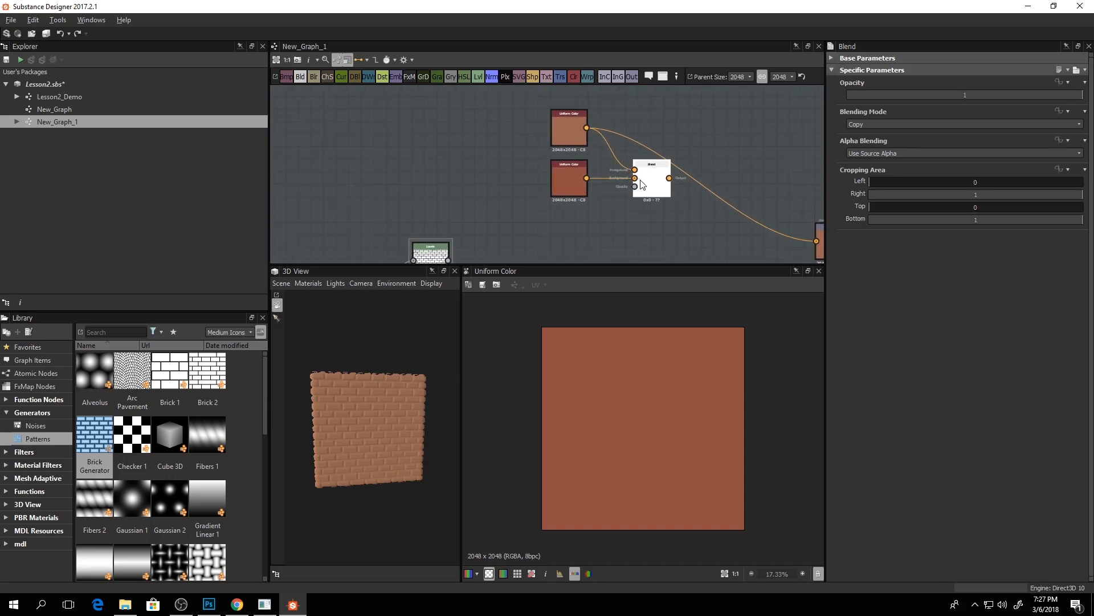
{"action": "scroll", "coordinate": [633, 152], "scroll_direction": "up", "scroll_amount": 3}
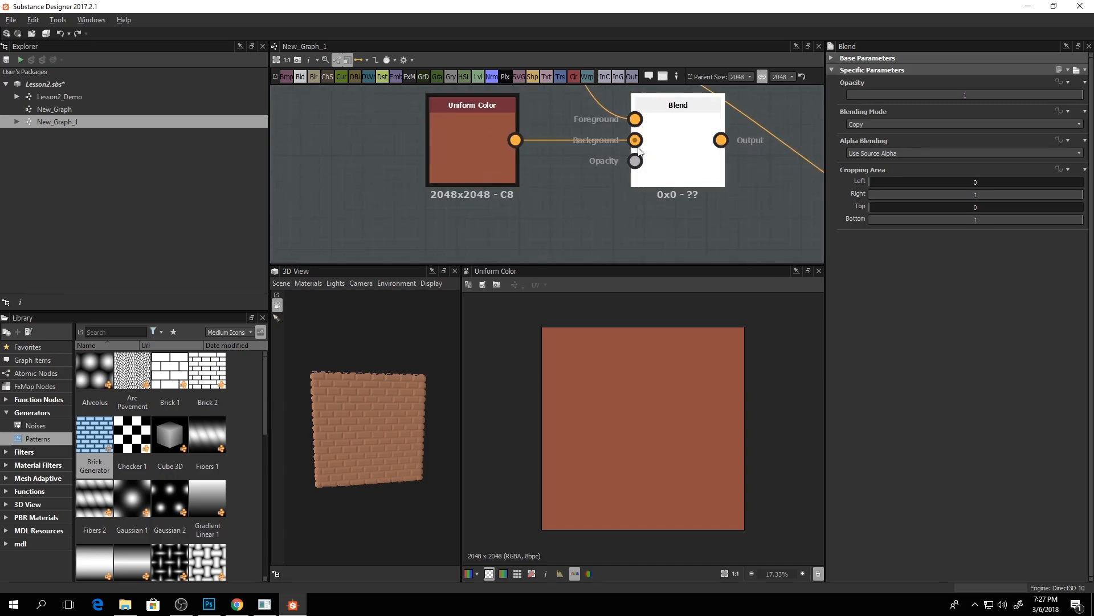
{"action": "scroll", "coordinate": [667, 173], "scroll_direction": "down", "scroll_amount": 3}
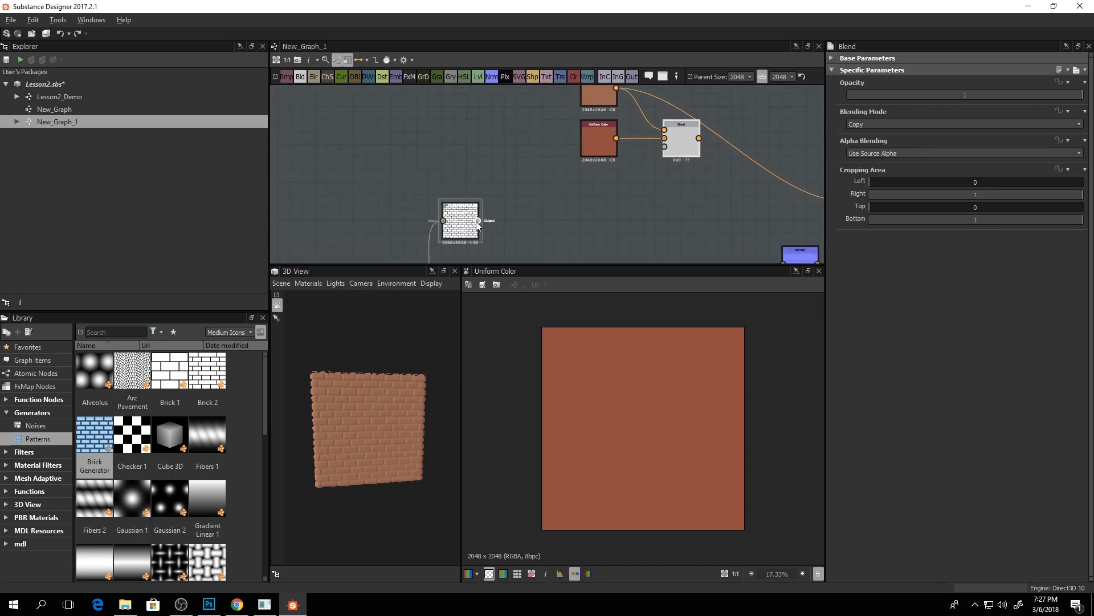
- Connect the output of the black-and-white brick mask Levels node to the Blend's Opacity input and display the blended image
{"action": "left_click_drag", "start_coordinate": [478, 220], "coordinate": [560, 221]}
{"action": "left_click_drag", "start_coordinate": [479, 220], "coordinate": [665, 148]}
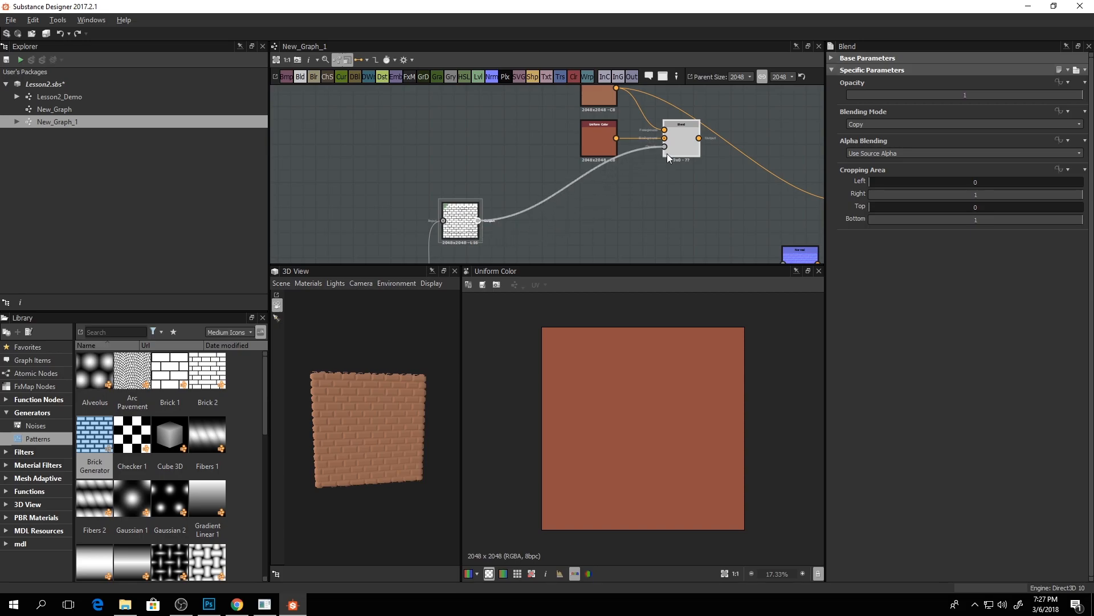
{"action": "middle_click_drag", "start_coordinate": [657, 190], "coordinate": [635, 218]}
{"action": "left_click", "coordinate": [661, 169]}
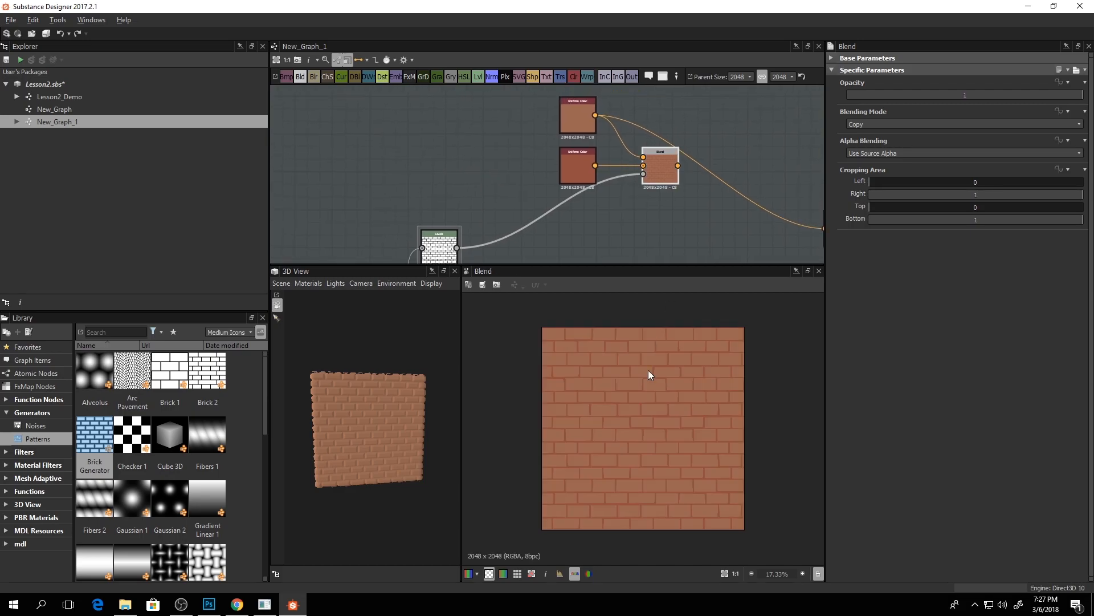
- Examine the blended brick and mortar colors up close, along with the Blend node's Foreground, Background and Opacity connections
{"action": "scroll", "coordinate": [654, 435], "scroll_direction": "up", "scroll_amount": 6}
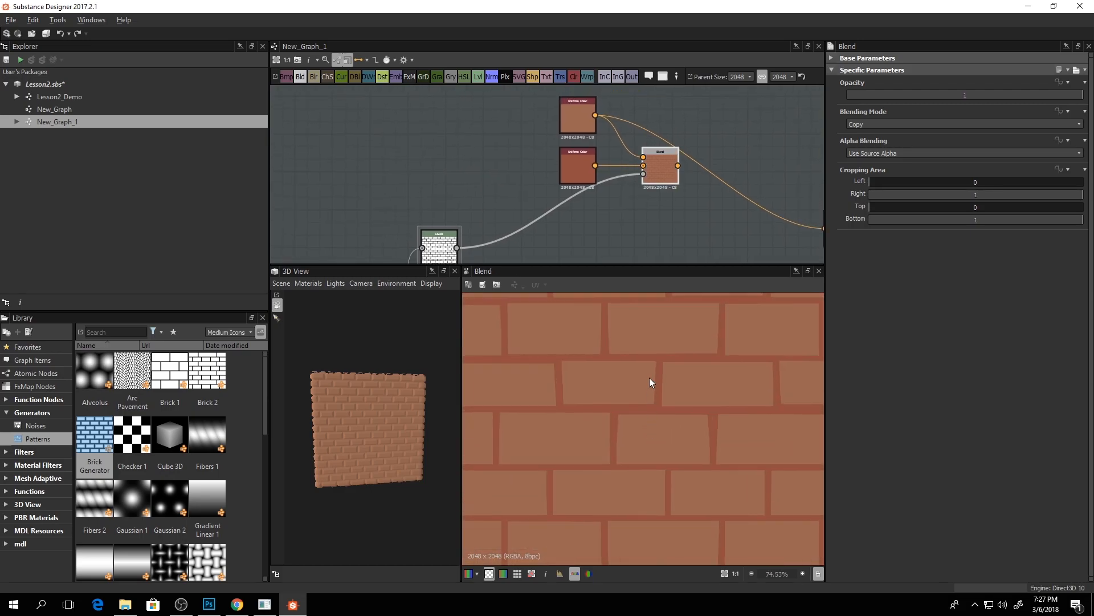
{"action": "middle_click_drag", "start_coordinate": [565, 226], "coordinate": [569, 196]}
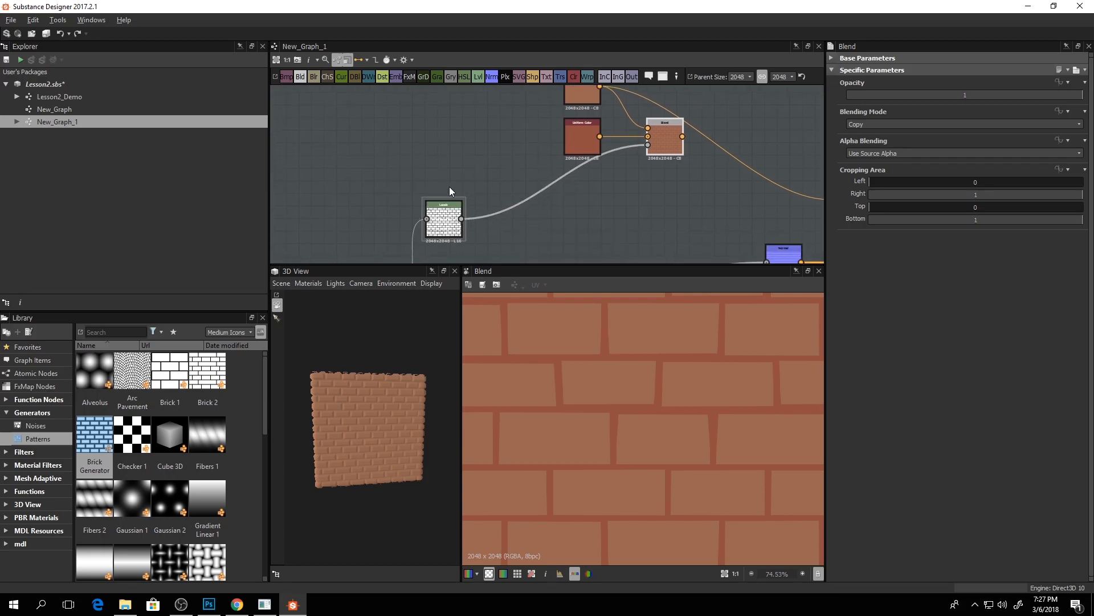
{"action": "middle_click_drag", "start_coordinate": [641, 155], "coordinate": [606, 200]}
{"action": "scroll", "coordinate": [606, 200], "scroll_direction": "up", "scroll_amount": 2}
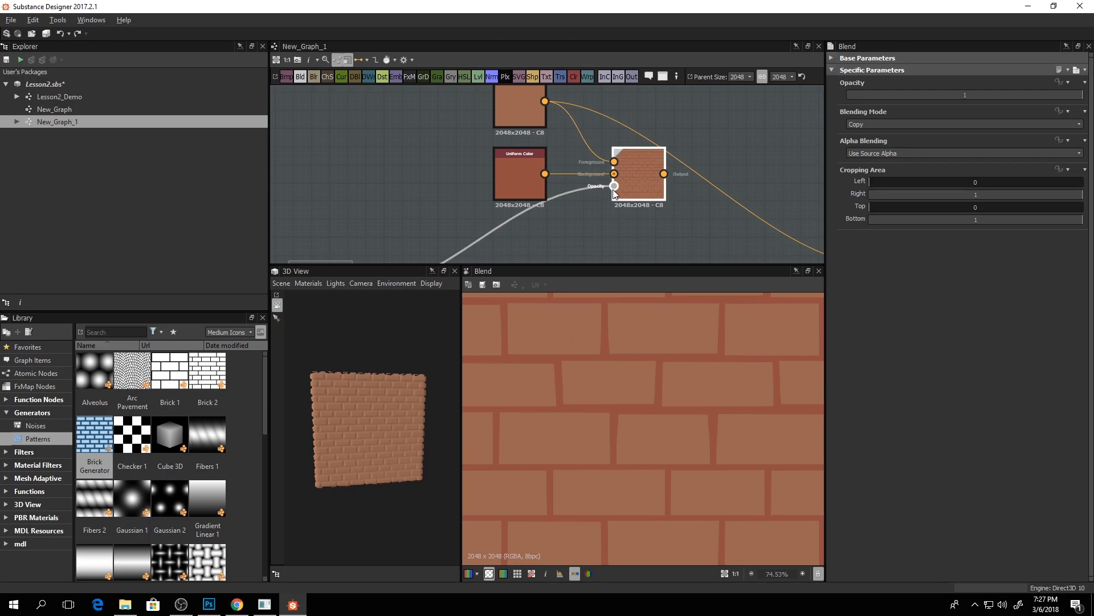
{"action": "middle_click_drag", "start_coordinate": [573, 120], "coordinate": [611, 118]}
{"action": "middle_click_drag", "start_coordinate": [525, 221], "coordinate": [541, 234]}
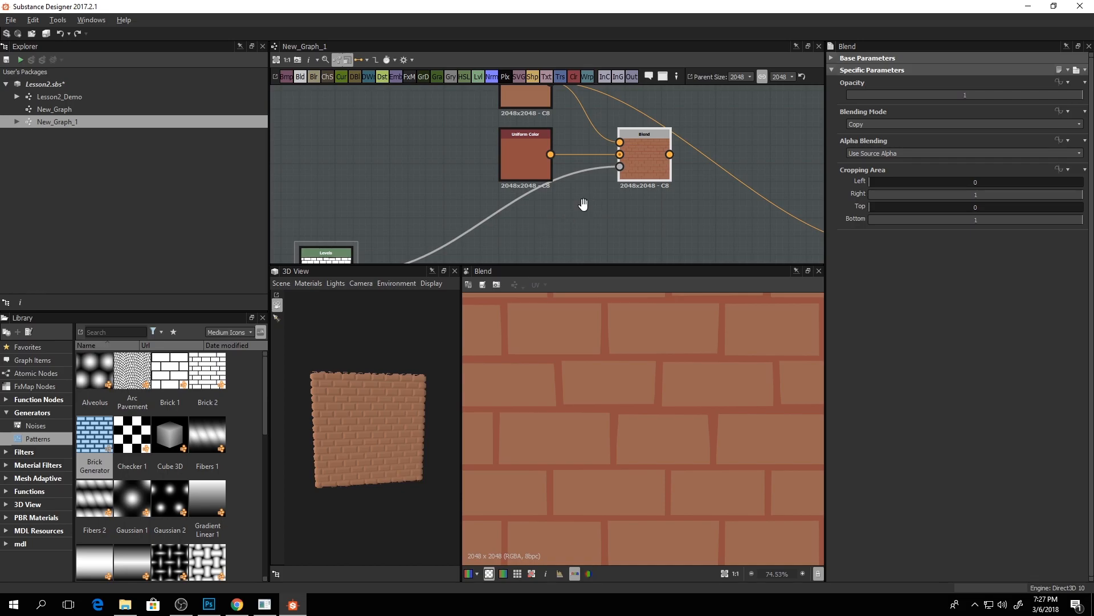
{"action": "middle_click_drag", "start_coordinate": [584, 203], "coordinate": [582, 208]}
{"action": "scroll", "coordinate": [621, 357], "scroll_direction": "down", "scroll_amount": 4}
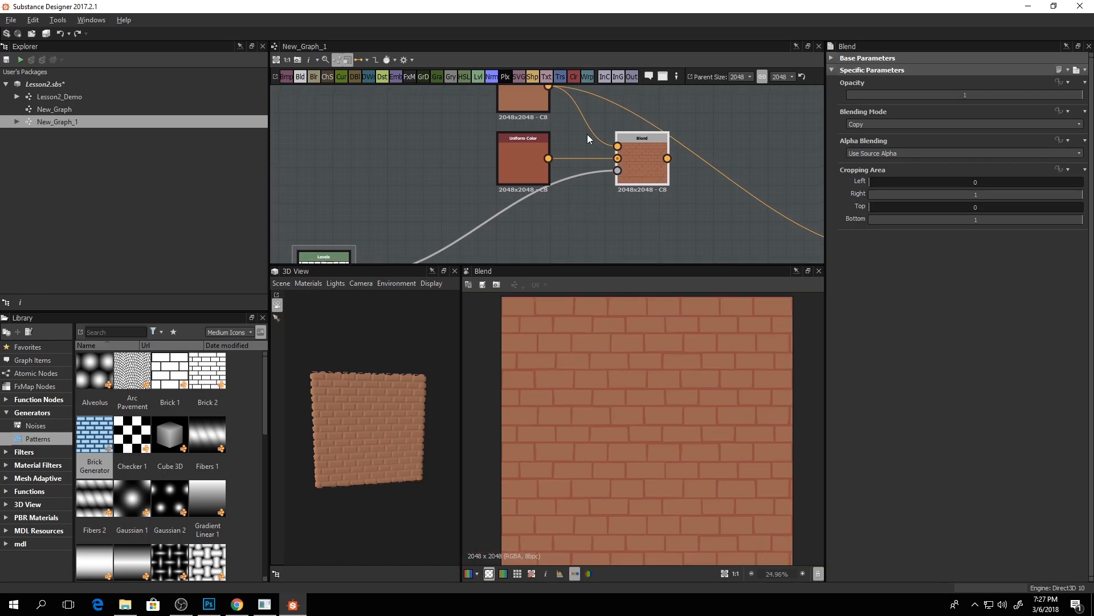
{"action": "scroll", "coordinate": [588, 166], "scroll_direction": "down", "scroll_amount": 3}
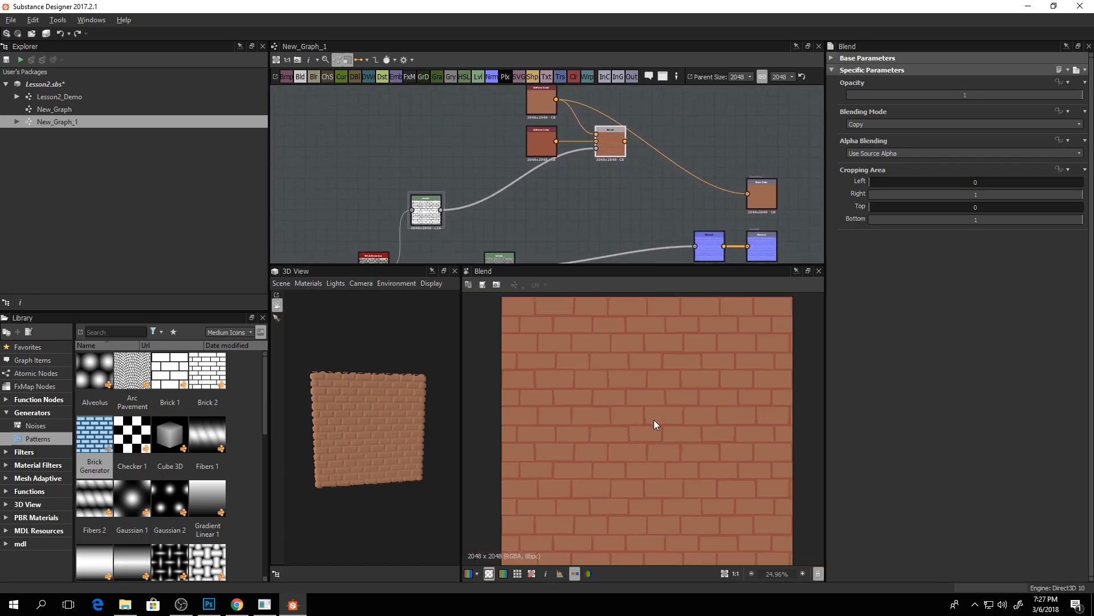
{"action": "scroll", "coordinate": [654, 368], "scroll_direction": "up", "scroll_amount": 4}
- Set the Background Uniform Color to a light grey mortar color, RGB 186, 179, 172, sampled from the brick reference photo in Photoshop
{"action": "middle_click_drag", "start_coordinate": [541, 139], "coordinate": [580, 143]}
{"action": "left_click_drag", "start_coordinate": [717, 8], "coordinate": [813, 55]}
{"action": "left_click", "coordinate": [935, 194]}
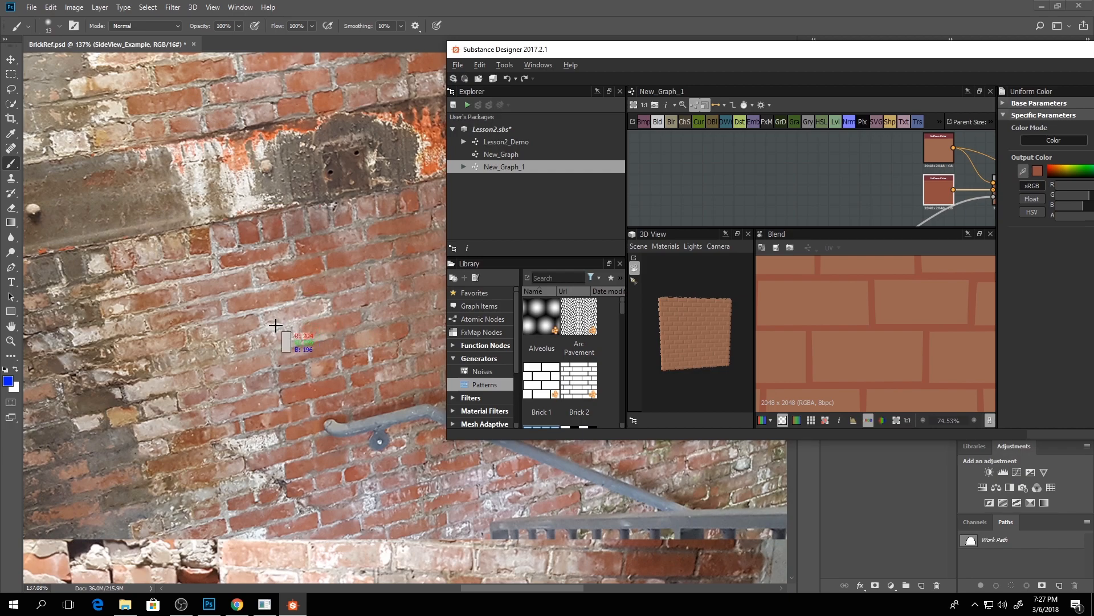
{"action": "left_click", "coordinate": [313, 319]}
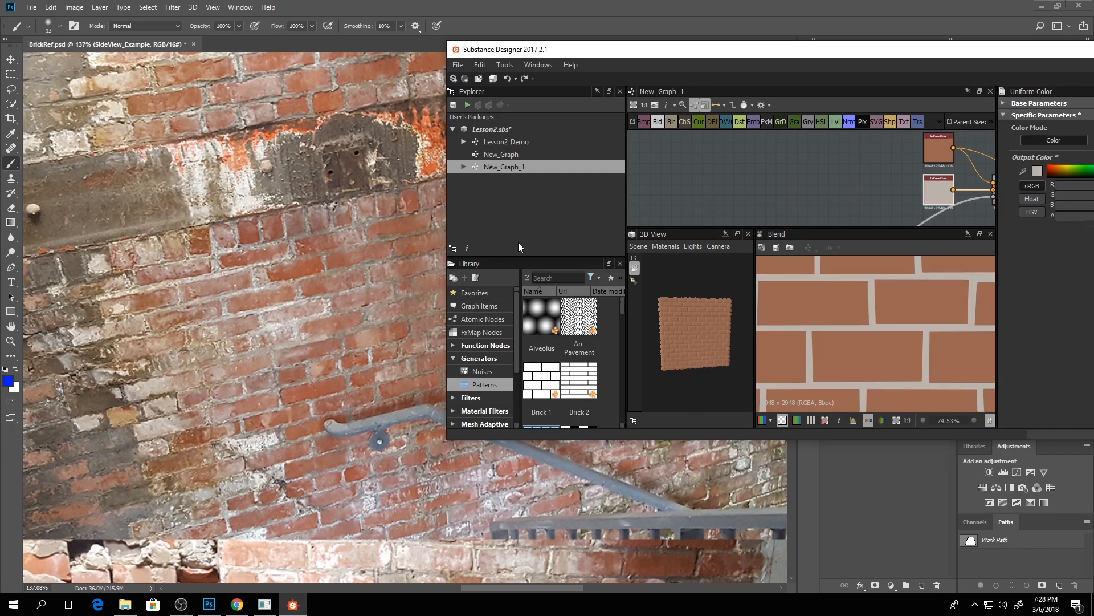
{"action": "double_click", "coordinate": [1014, 53]}
{"action": "scroll", "coordinate": [632, 473], "scroll_direction": "down", "scroll_amount": 6}
{"action": "scroll", "coordinate": [631, 472], "scroll_direction": "up", "scroll_amount": 2}
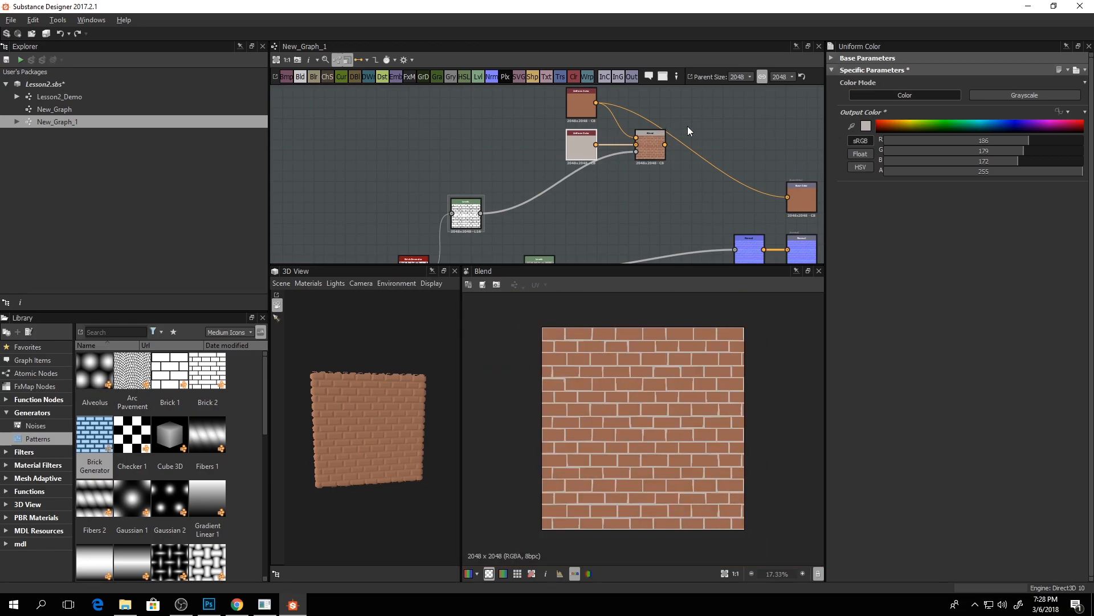
- Connect the Blend output to the Base Color output node and widen the 3D view for a closer look at the wall
{"action": "middle_click_drag", "start_coordinate": [688, 126], "coordinate": [615, 162]}
{"action": "left_click_drag", "start_coordinate": [607, 160], "coordinate": [734, 217]}
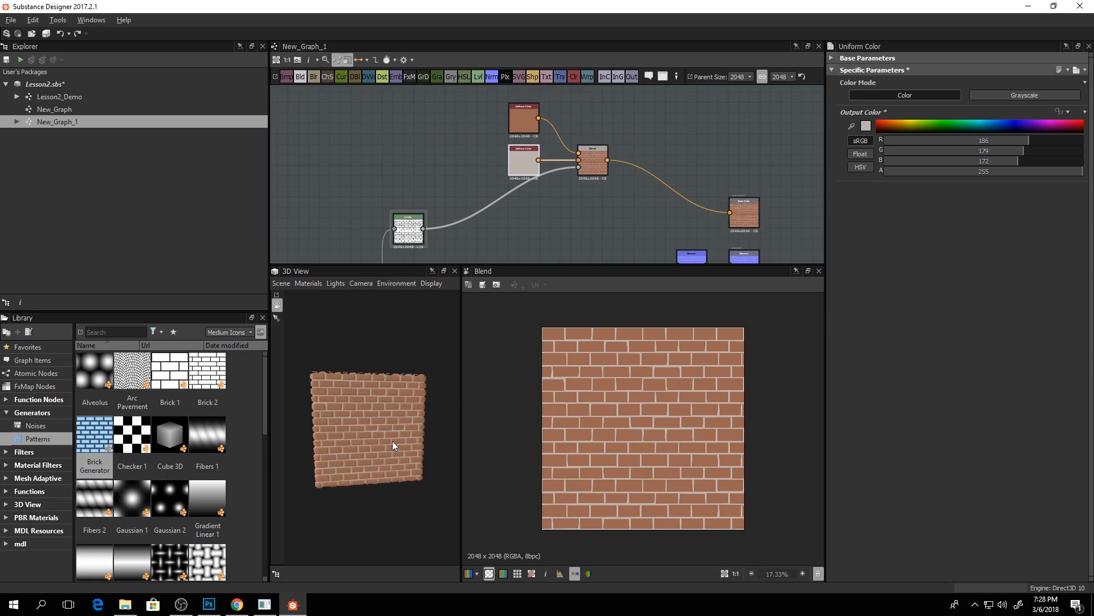
{"action": "scroll", "coordinate": [392, 440], "scroll_direction": "up", "scroll_amount": 5}
{"action": "left_click_drag", "start_coordinate": [459, 365], "coordinate": [619, 362]}
{"action": "left_click_drag", "start_coordinate": [467, 435], "coordinate": [515, 289]}
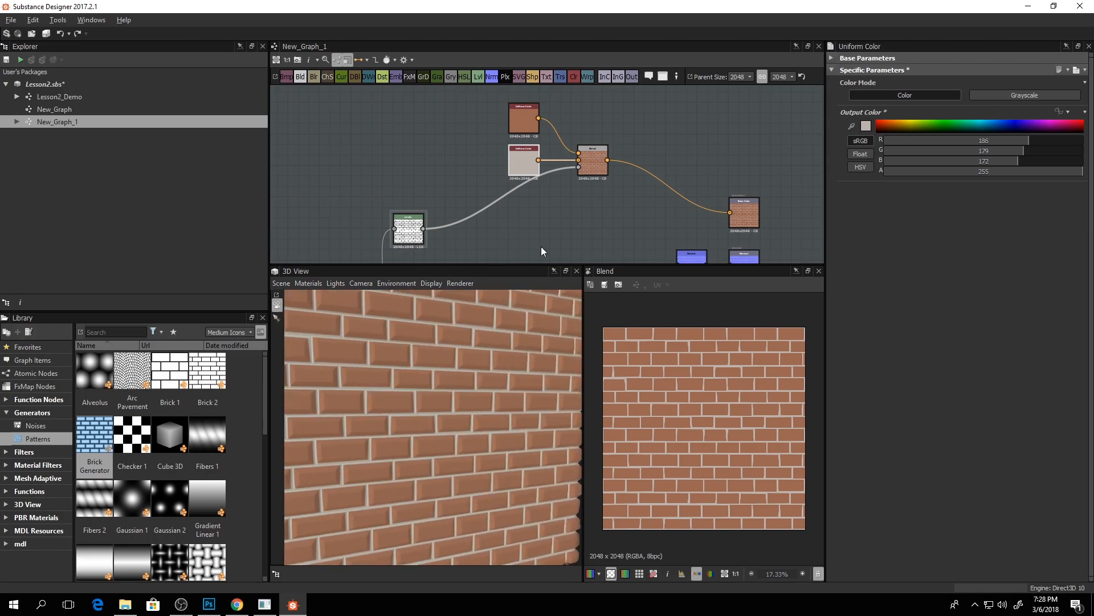
- Open the Brick Generator node and compare its beveled brick shapes in the 2D and 3D views with the Photoshop reference photo
{"action": "middle_click_drag", "start_coordinate": [545, 195], "coordinate": [672, 141]}
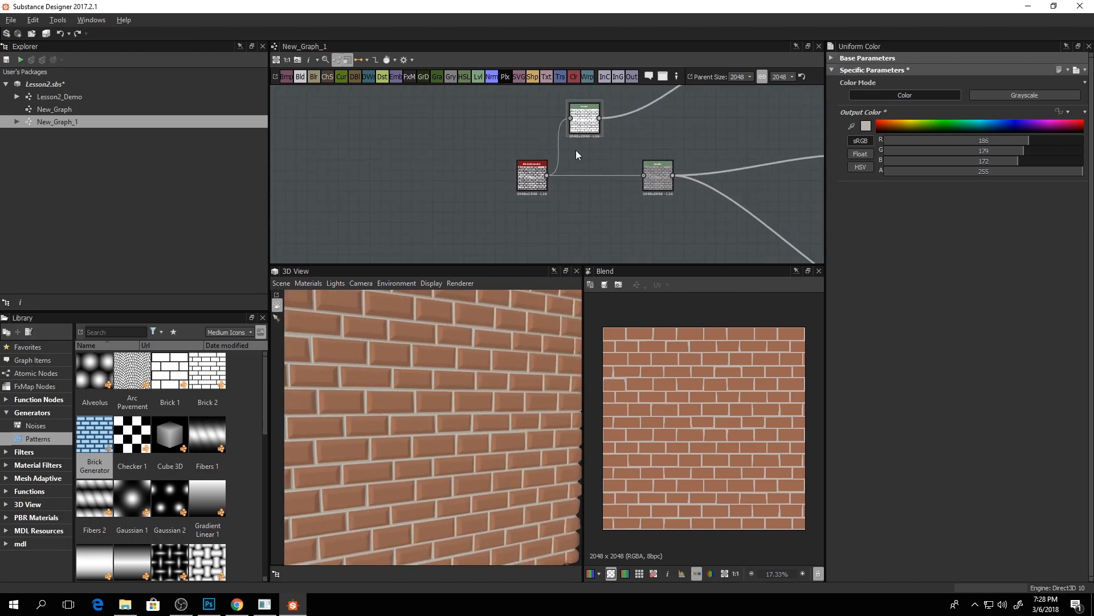
{"action": "double_click", "coordinate": [522, 191]}
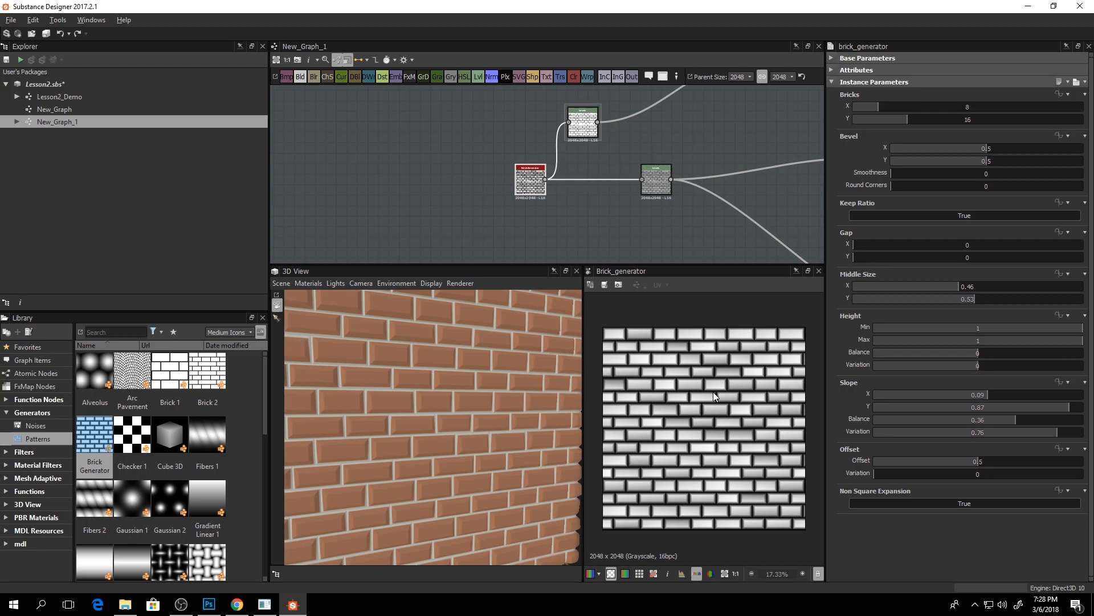
{"action": "scroll", "coordinate": [710, 428], "scroll_direction": "up", "scroll_amount": 6}
{"action": "scroll", "coordinate": [707, 411], "scroll_direction": "up", "scroll_amount": 2}
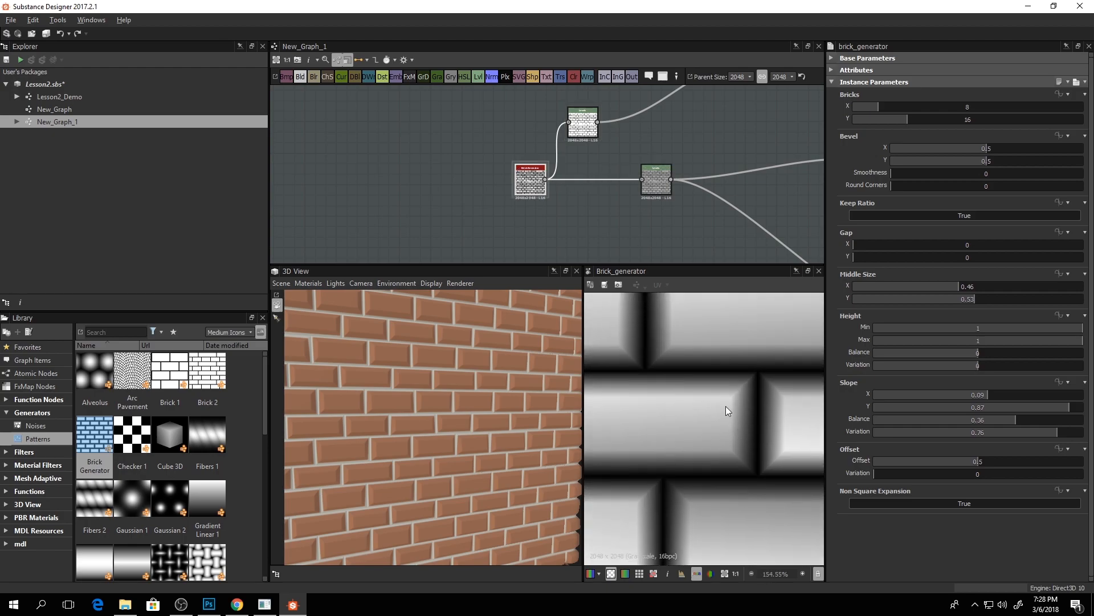
{"action": "scroll", "coordinate": [707, 406], "scroll_direction": "up", "scroll_amount": 1}
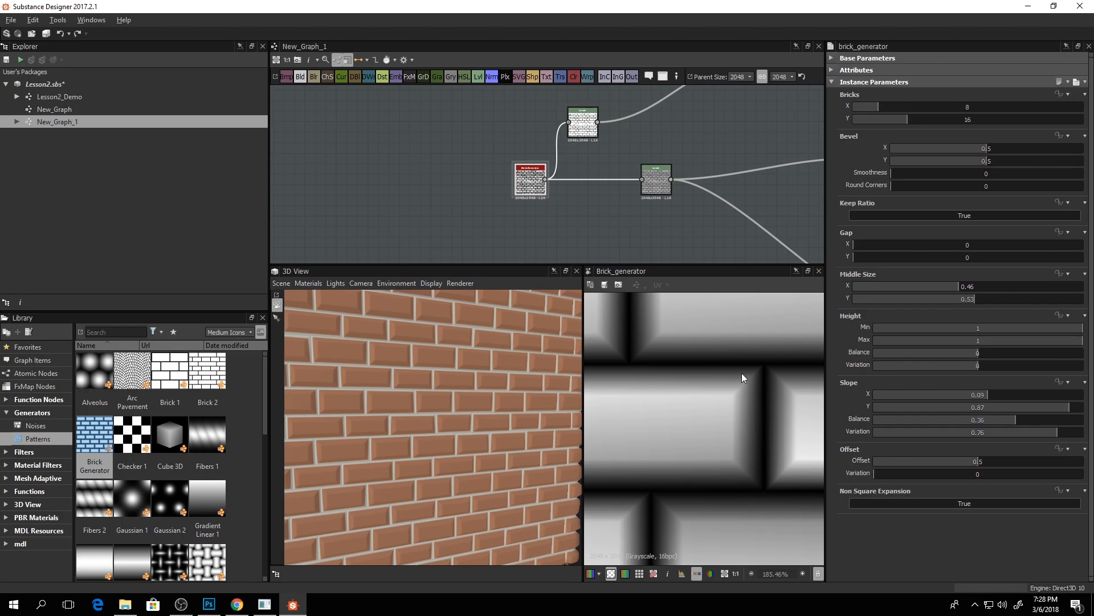
{"action": "scroll", "coordinate": [397, 421], "scroll_direction": "up", "scroll_amount": 5}
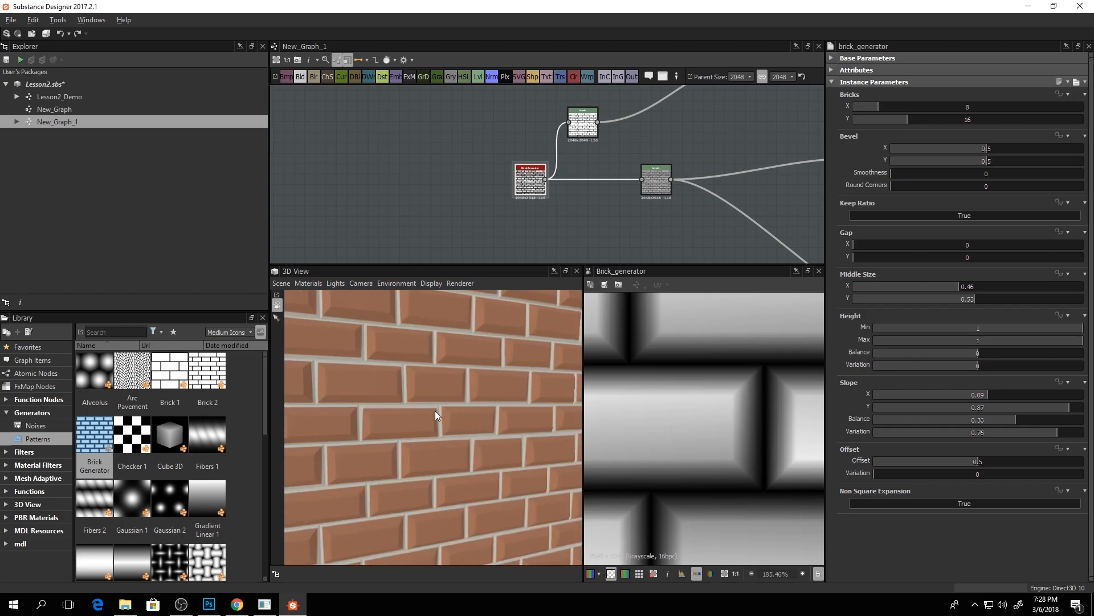
{"action": "scroll", "coordinate": [440, 421], "scroll_direction": "down", "scroll_amount": 6}
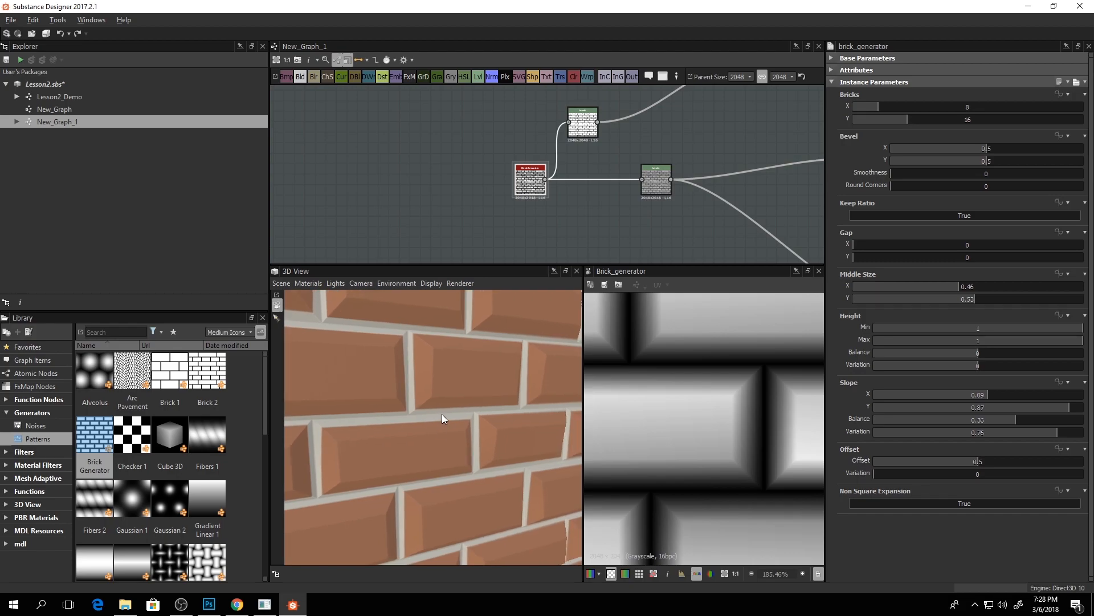
{"action": "scroll", "coordinate": [443, 418], "scroll_direction": "up", "scroll_amount": 5}
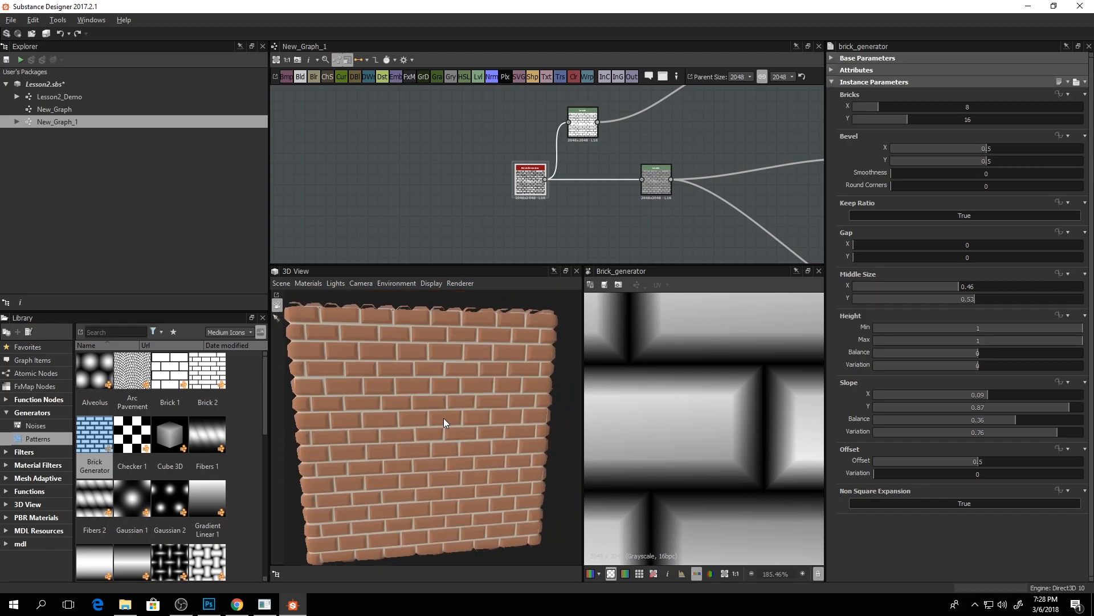
{"action": "scroll", "coordinate": [443, 419], "scroll_direction": "up", "scroll_amount": 2}
{"action": "left_click_drag", "start_coordinate": [413, 420], "coordinate": [427, 420]}
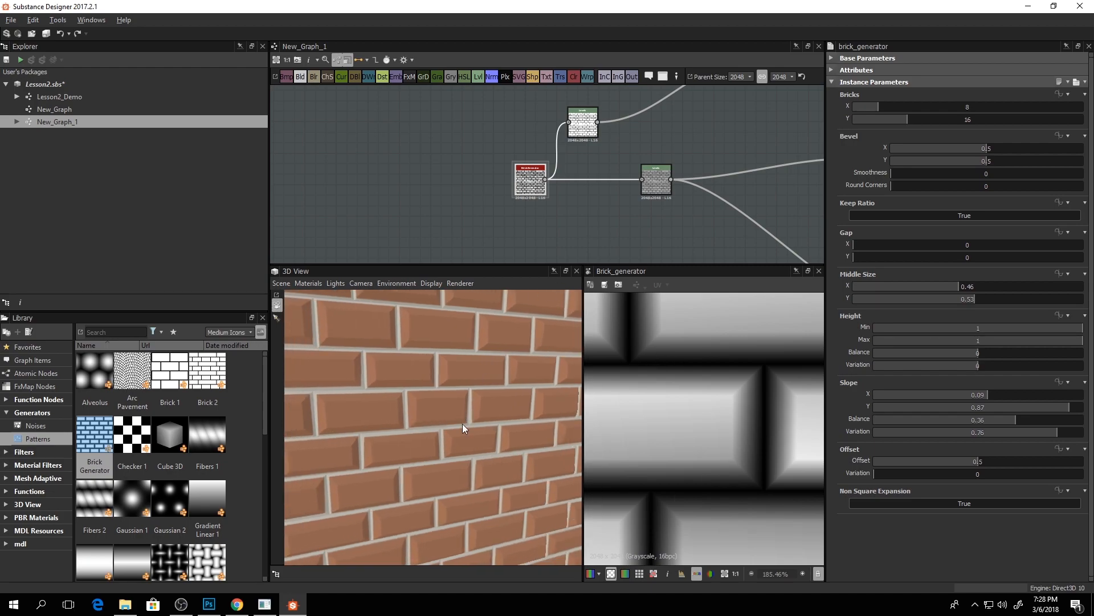
{"action": "key", "text": "alt+Tab"}
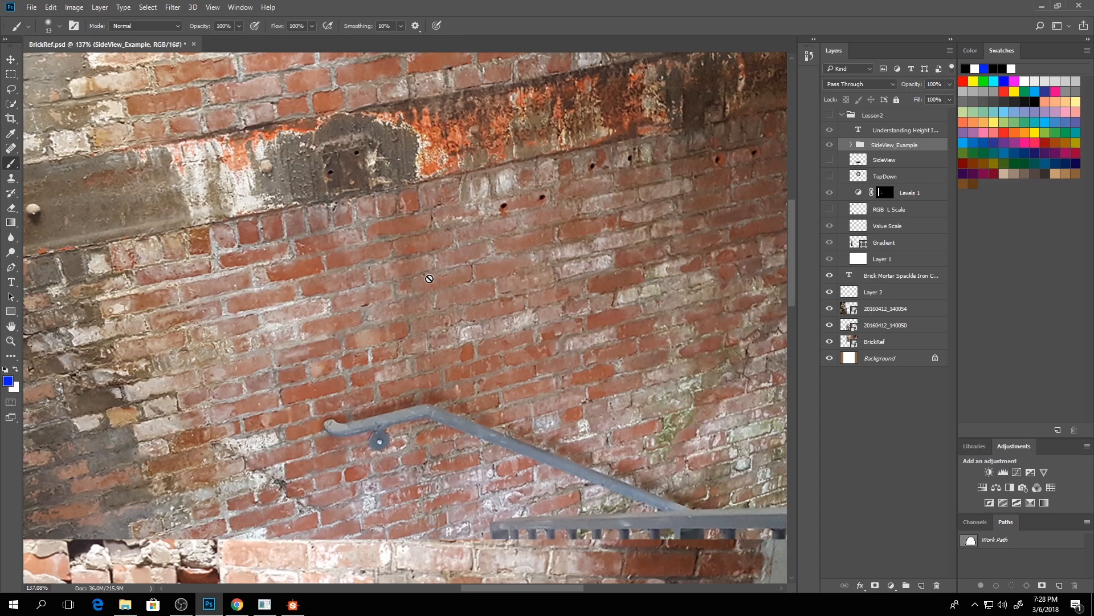
{"action": "key", "text": "alt+Tab"}
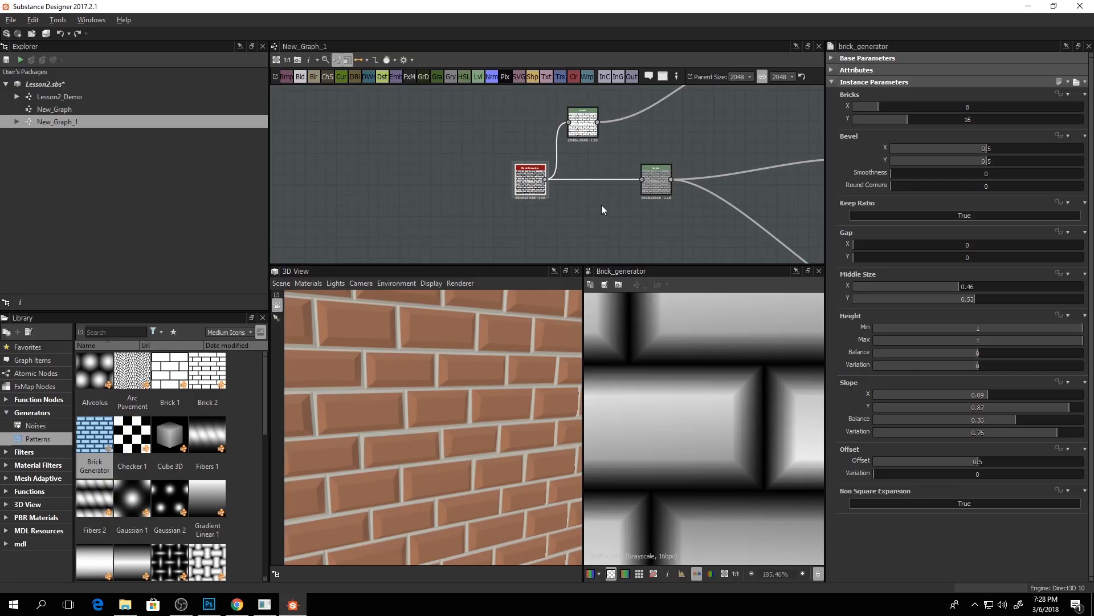
- Move the Brick Generator node farther away from the two Levels nodes it feeds
{"action": "middle_click_drag", "start_coordinate": [595, 206], "coordinate": [581, 218]}
{"action": "left_click_drag", "start_coordinate": [501, 209], "coordinate": [459, 209]}
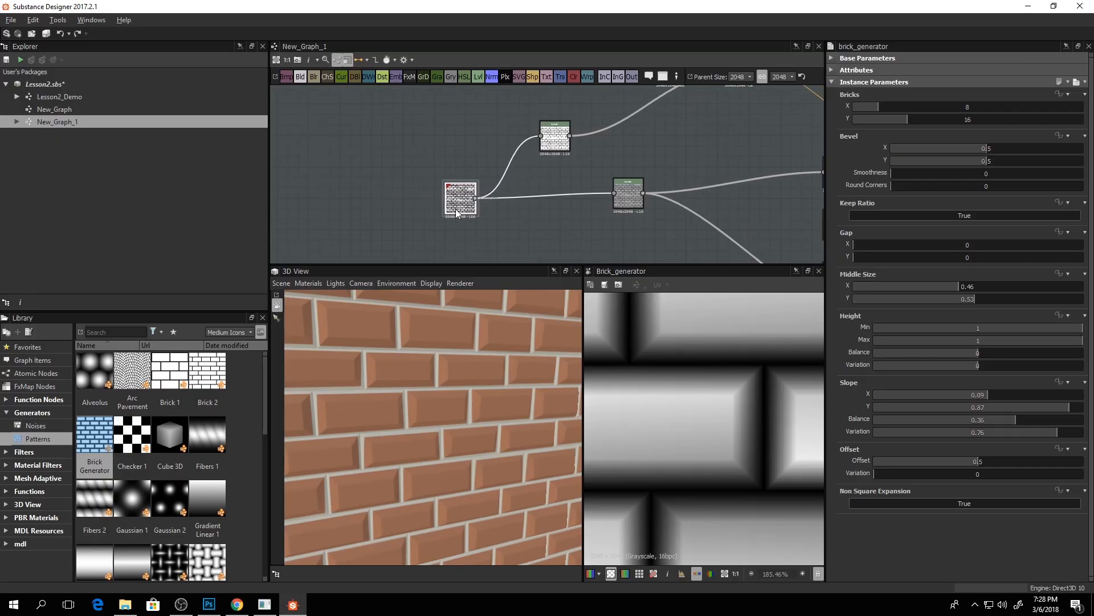
- Add a Blur node near the Brick Generator and feed it with the Brick Generator's output
{"action": "left_click", "coordinate": [523, 206]}
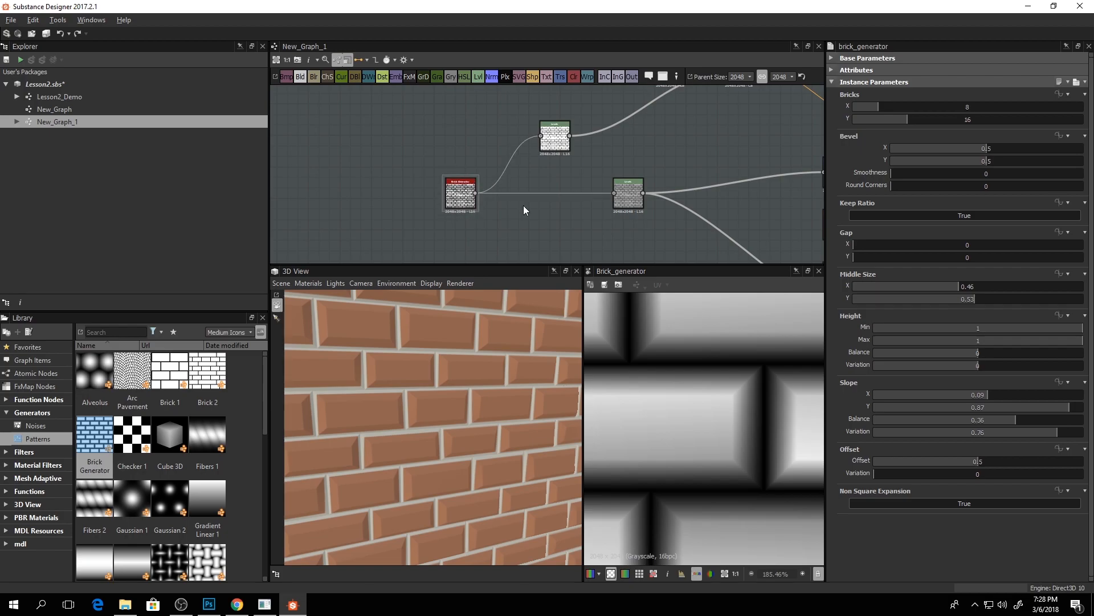
{"action": "key", "text": "space"}
{"action": "type", "text": "blur"}
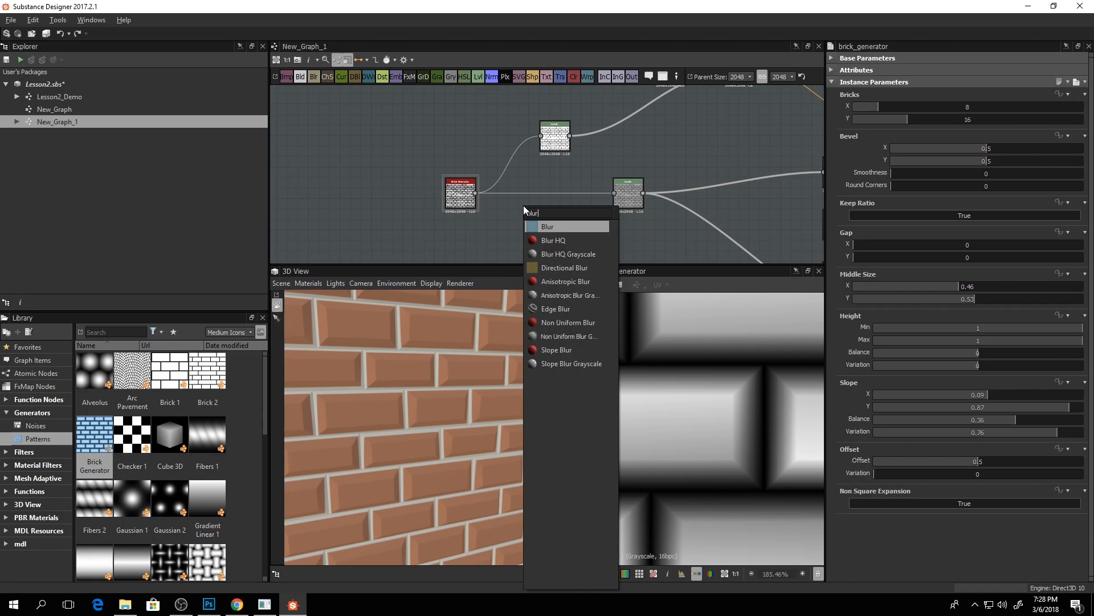
{"action": "left_click", "coordinate": [563, 229]}
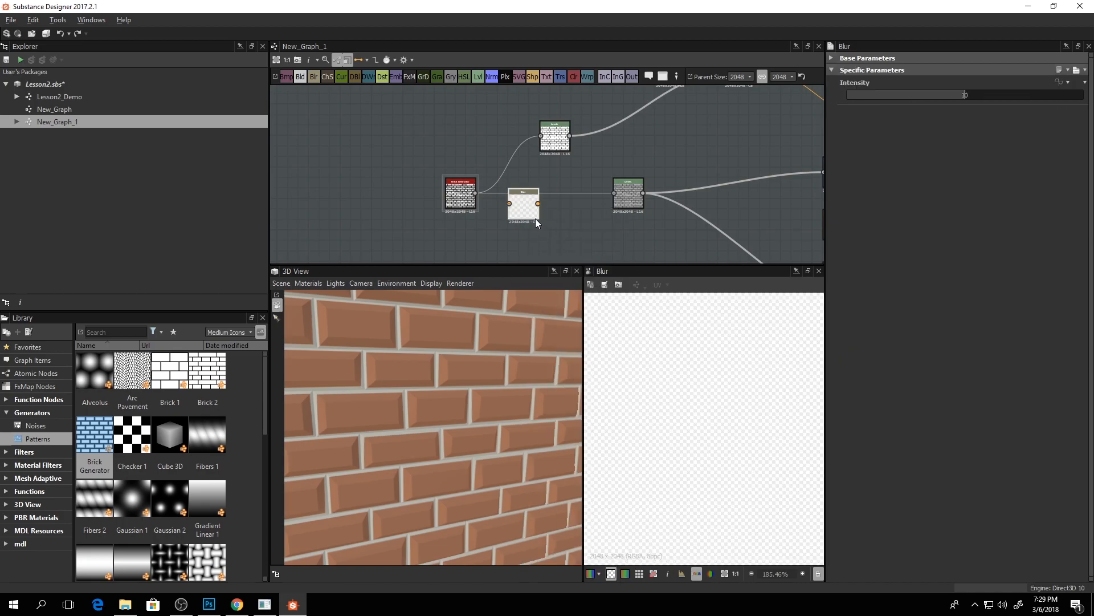
{"action": "middle_click_drag", "start_coordinate": [510, 221], "coordinate": [504, 213]}
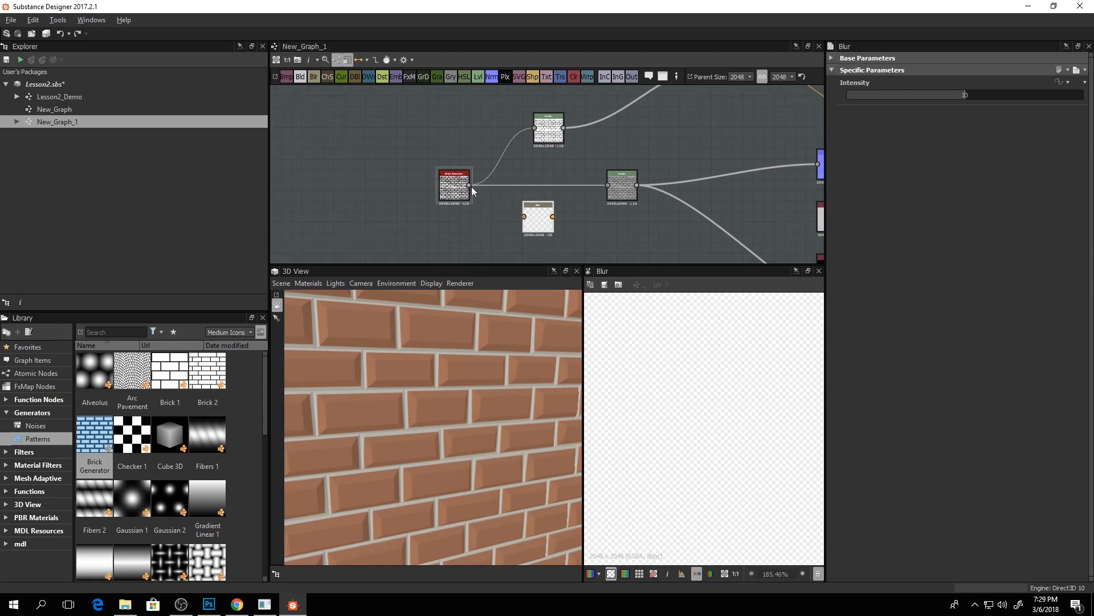
{"action": "left_click_drag", "start_coordinate": [468, 186], "coordinate": [524, 202]}
{"action": "middle_click_drag", "start_coordinate": [529, 202], "coordinate": [527, 173]}
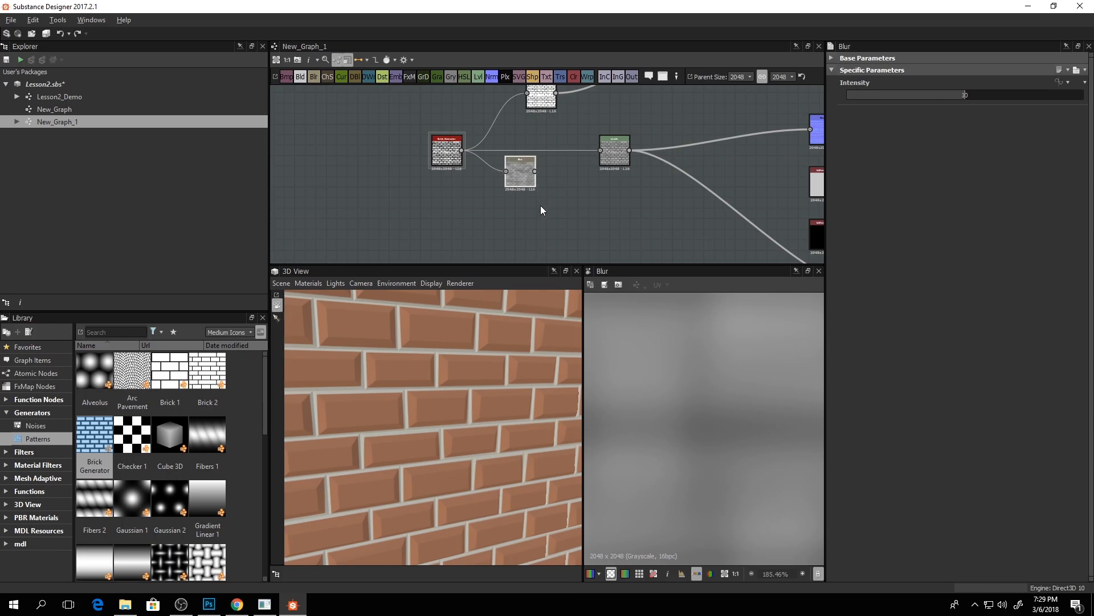
- Add a Blur HQ Grayscale node below the Blur node and connect the Brick Generator's output to it
{"action": "key", "text": "space"}
{"action": "type", "text": "blur"}
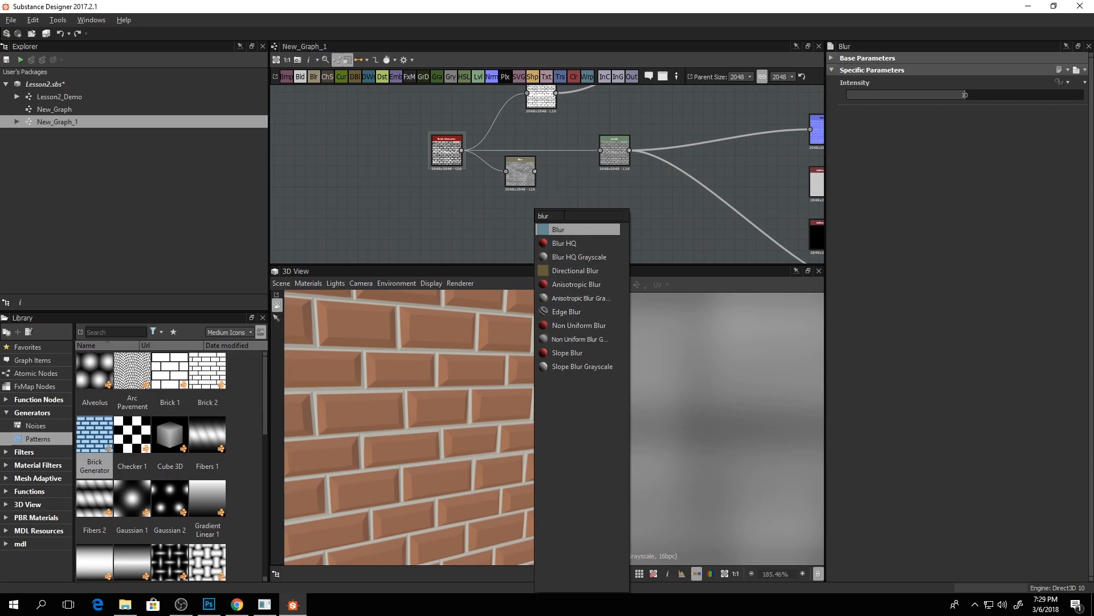
{"action": "left_click", "coordinate": [569, 258]}
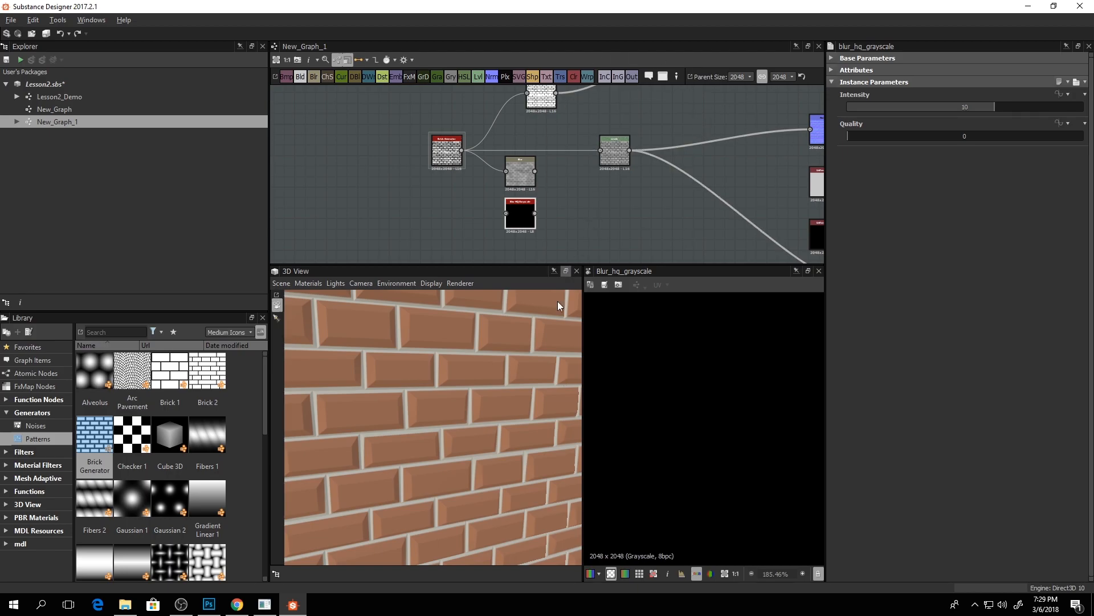
{"action": "scroll", "coordinate": [470, 371], "scroll_direction": "up", "scroll_amount": 5}
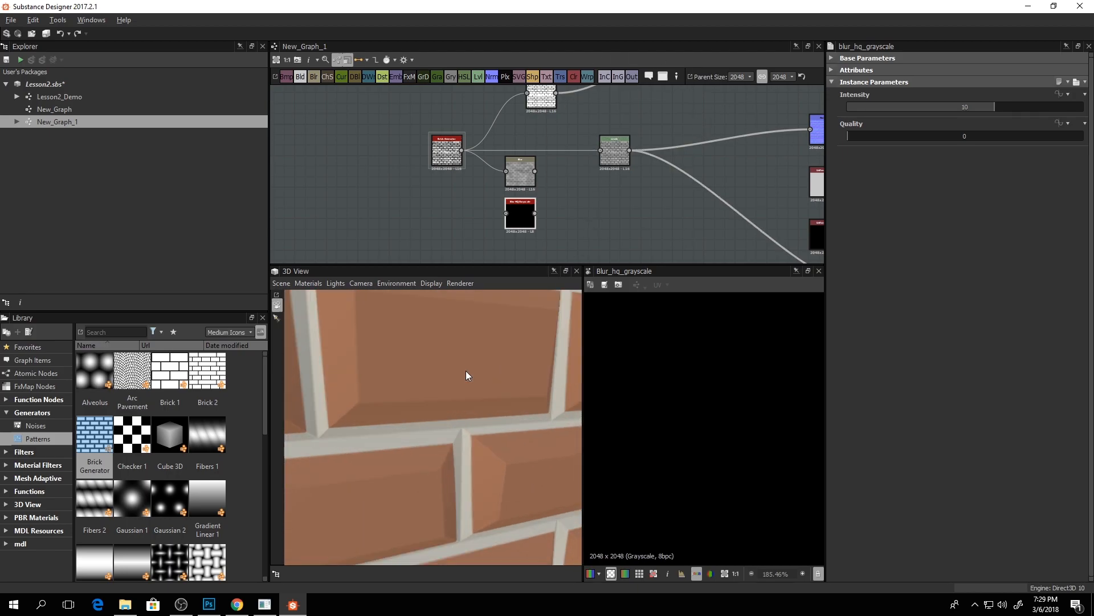
{"action": "left_click", "coordinate": [519, 168]}
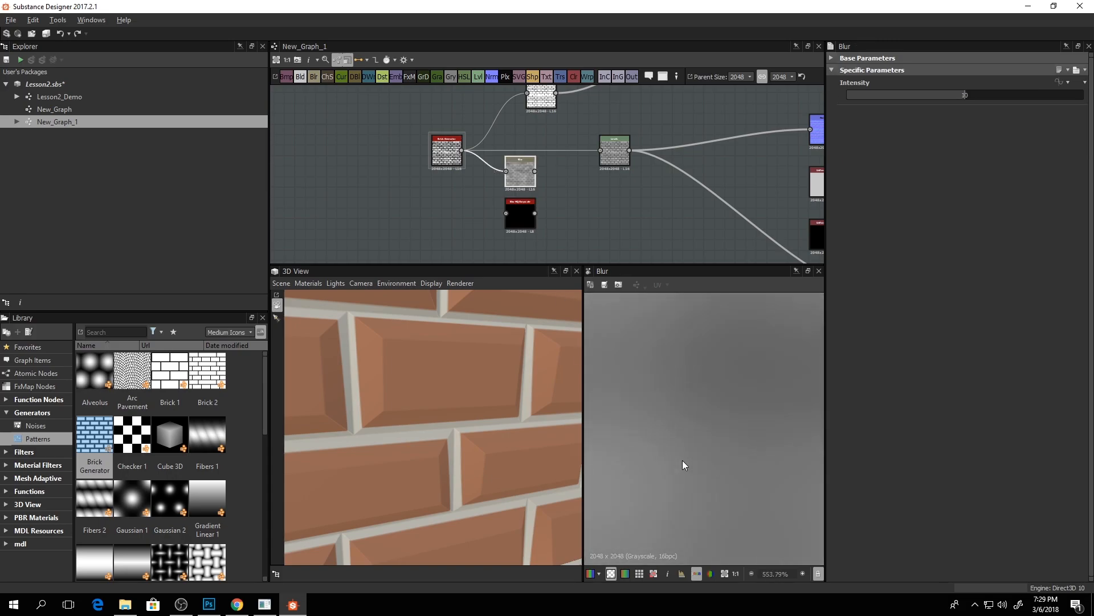
{"action": "scroll", "coordinate": [683, 459], "scroll_direction": "down", "scroll_amount": 10}
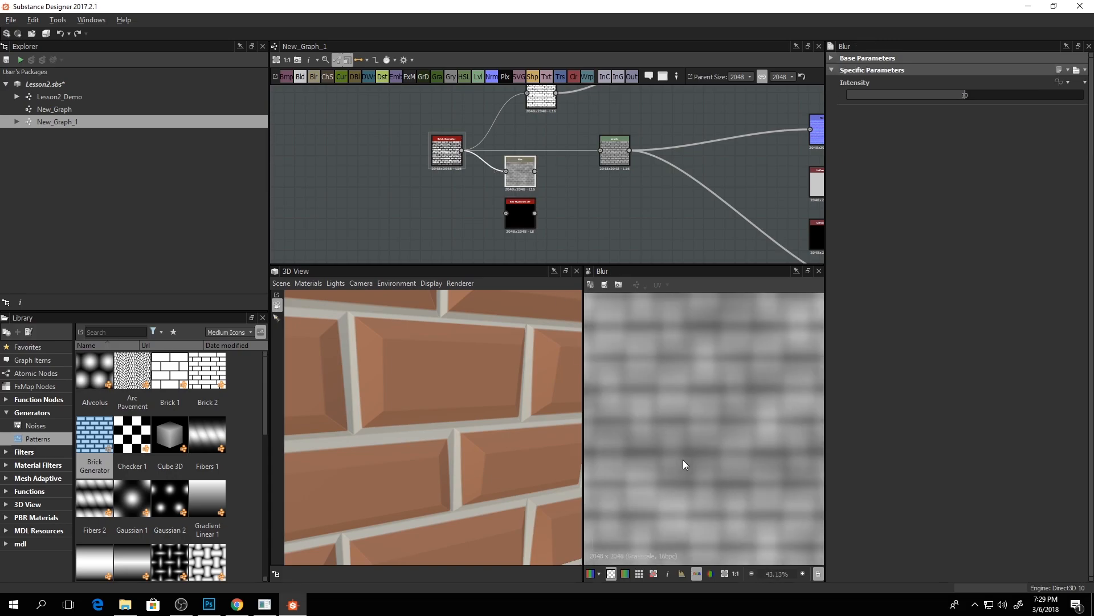
{"action": "middle_click_drag", "start_coordinate": [544, 154], "coordinate": [552, 166]}
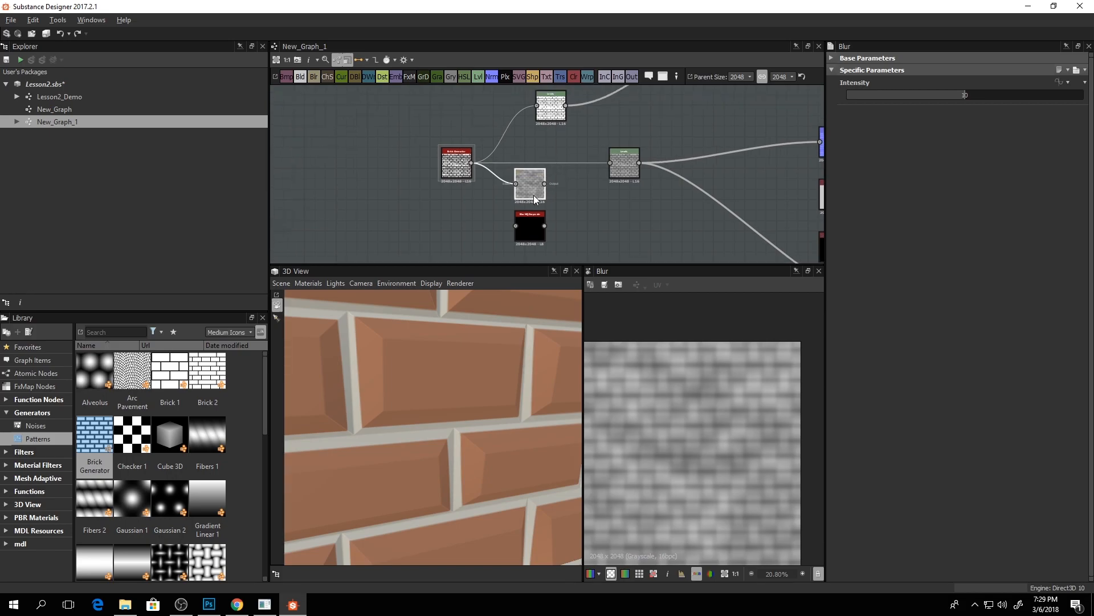
{"action": "left_click", "coordinate": [532, 216]}
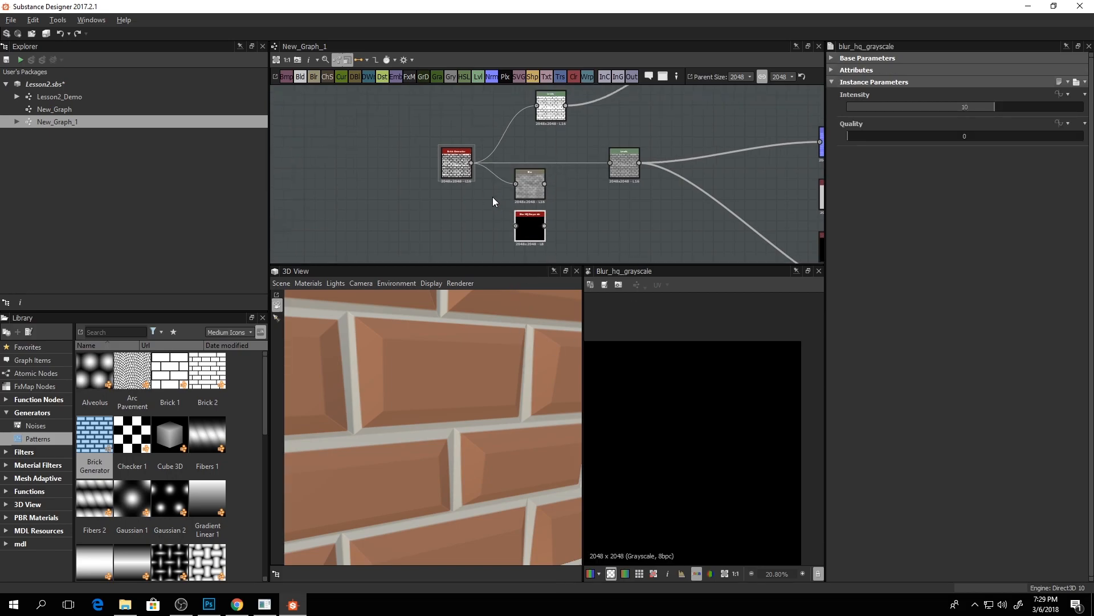
{"action": "left_click_drag", "start_coordinate": [471, 163], "coordinate": [516, 226]}
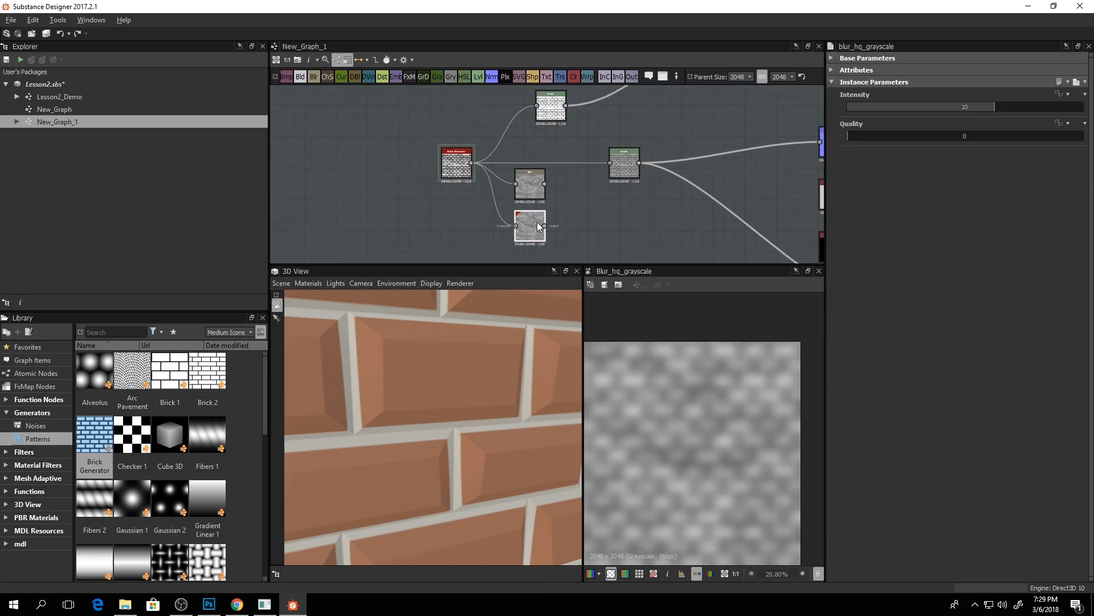
- Set the Blur HQ Grayscale node's Quality to 1 while inspecting its output in the 2D view
{"action": "scroll", "coordinate": [736, 403], "scroll_direction": "up", "scroll_amount": 3}
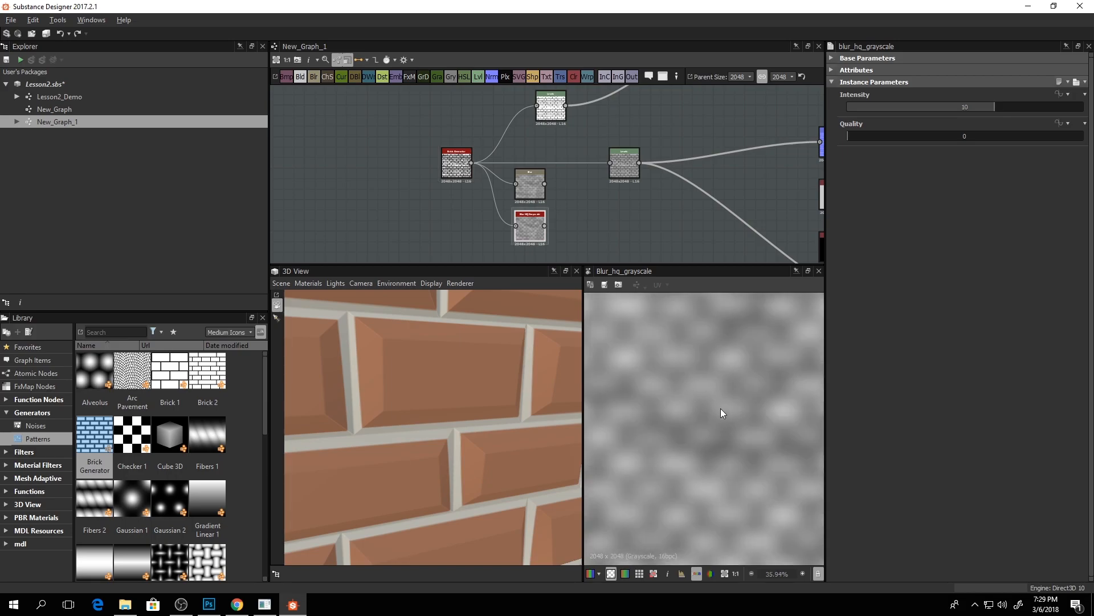
{"action": "scroll", "coordinate": [713, 394], "scroll_direction": "up", "scroll_amount": 1}
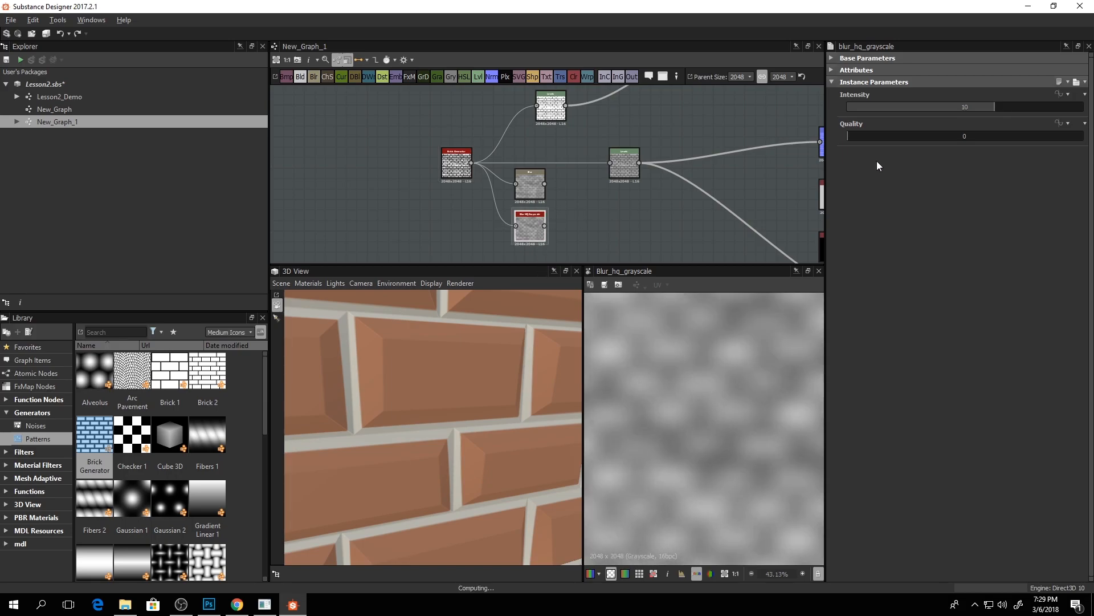
{"action": "left_click_drag", "start_coordinate": [941, 135], "coordinate": [1082, 135]}
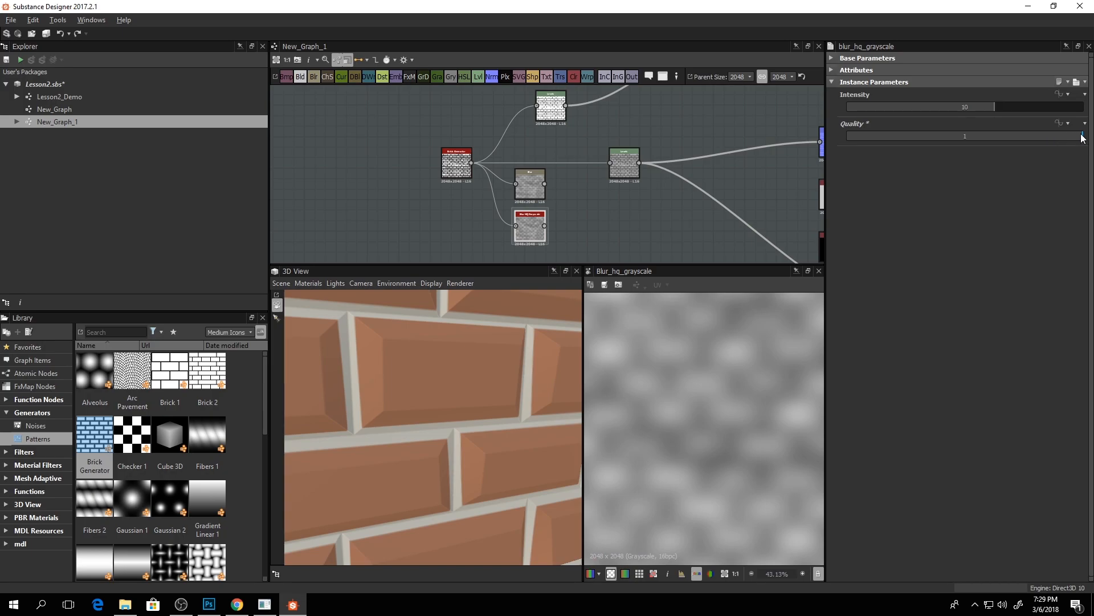
- Add a Normal node fed by the Blur HQ Grayscale output and set its Intensity to 50
{"action": "middle_click_drag", "start_coordinate": [567, 198], "coordinate": [562, 187]}
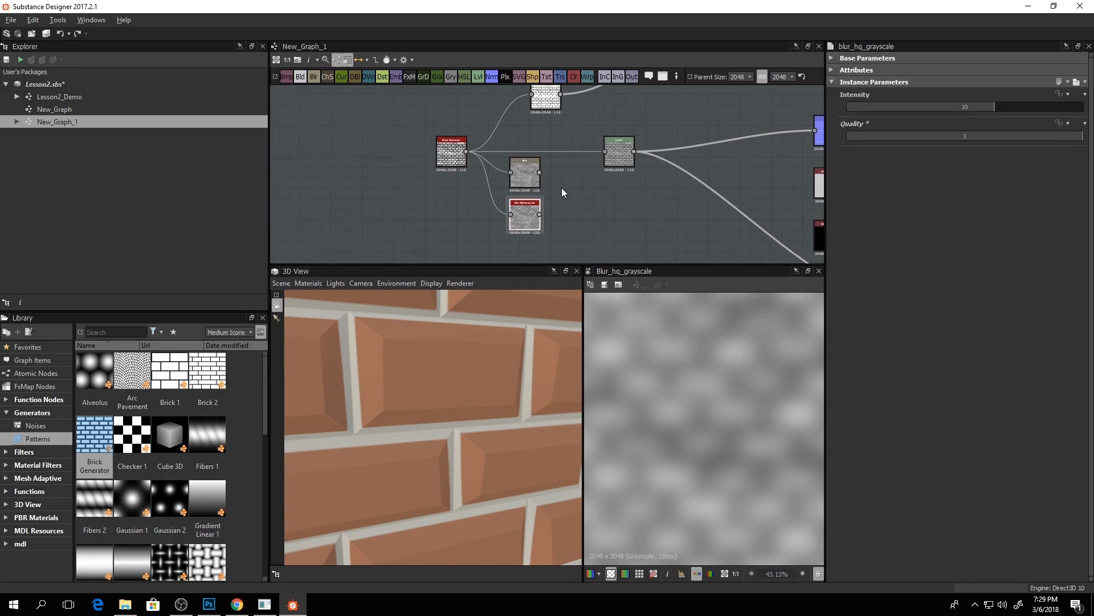
{"action": "left_click_drag", "start_coordinate": [591, 217], "coordinate": [581, 211]}
{"action": "left_click", "coordinate": [535, 216]}
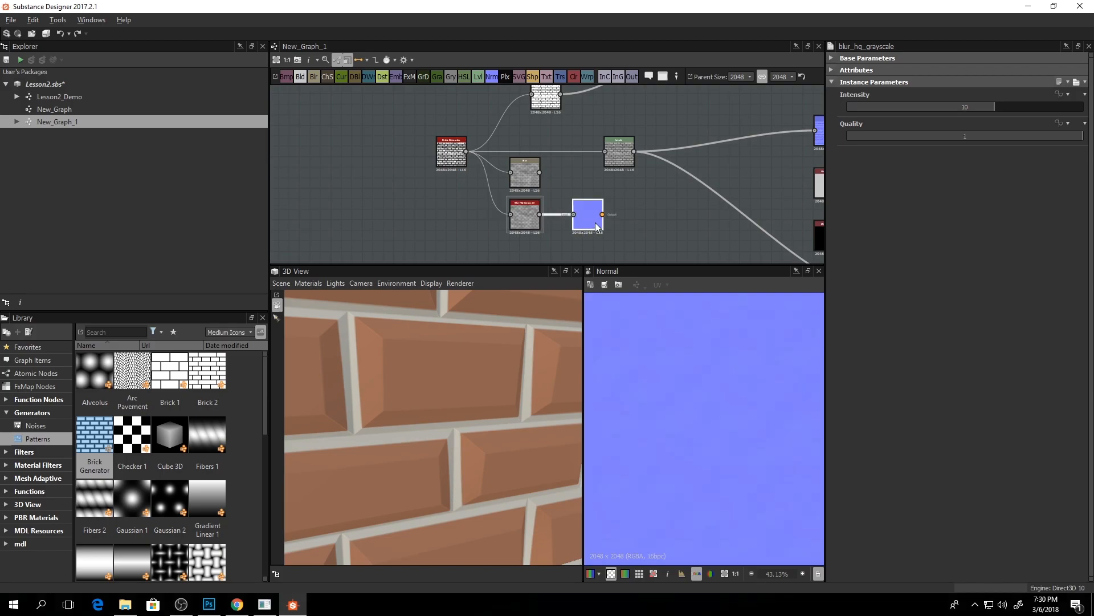
{"action": "left_click", "coordinate": [593, 222]}
{"action": "double_click", "coordinate": [961, 94]}
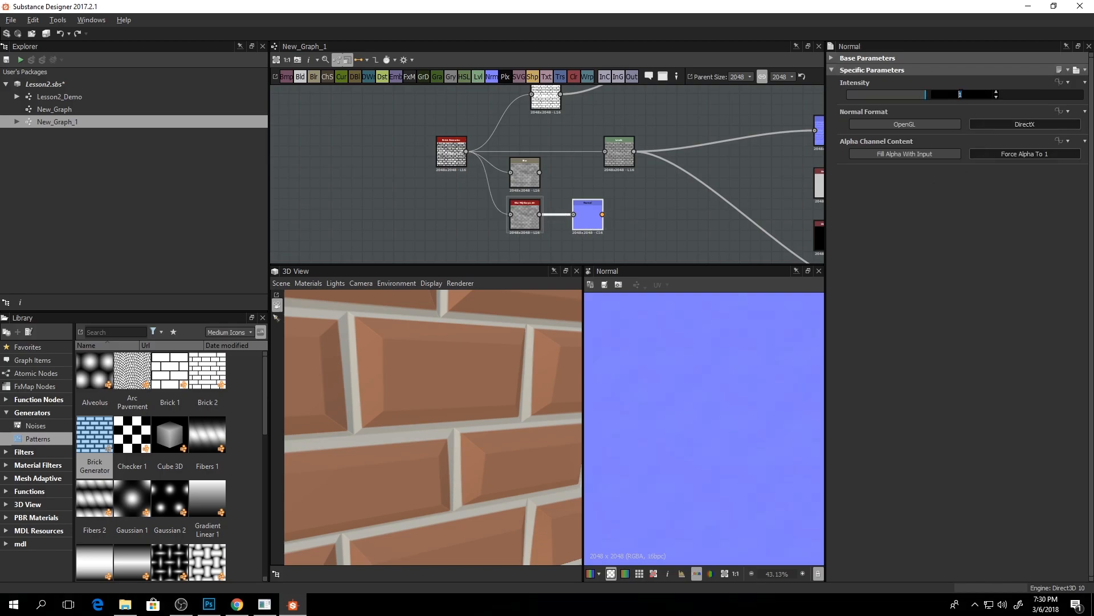
{"action": "type", "text": "50"}
{"action": "key", "text": "Return"}
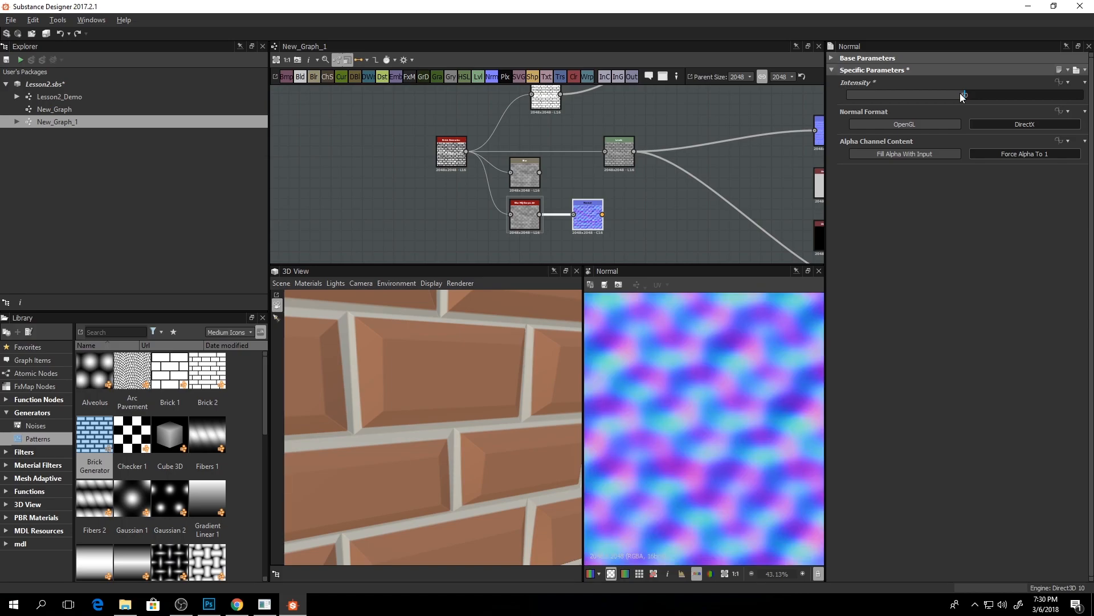
- Set the Blur HQ Grayscale node's Intensity to 2 and inspect the brick edges closely in the normal map
{"action": "left_click", "coordinate": [529, 218]}
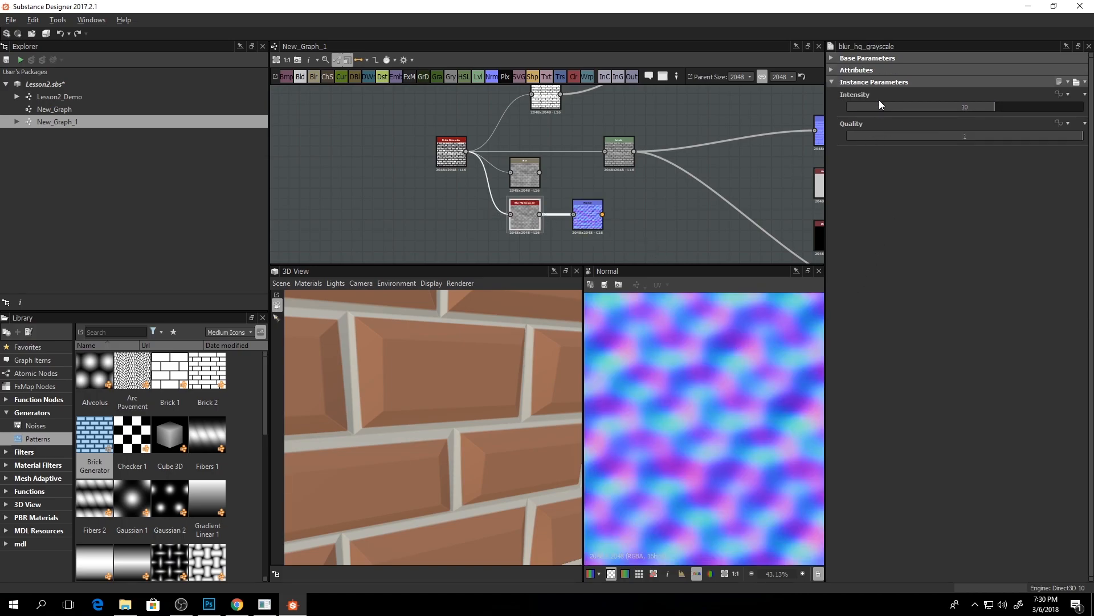
{"action": "mouse_move", "coordinate": [863, 105]}
{"action": "left_mouse_down"}
{"action": "mouse_move", "coordinate": [844, 107]}
{"action": "mouse_move", "coordinate": [876, 111]}
{"action": "left_mouse_up"}
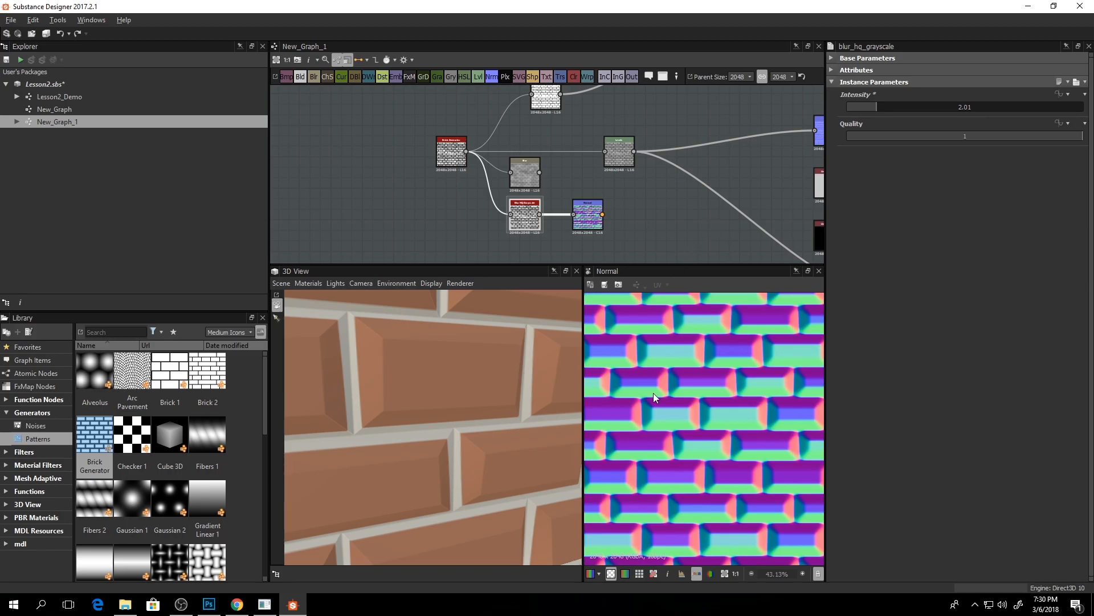
{"action": "scroll", "coordinate": [695, 384], "scroll_direction": "up", "scroll_amount": 10}
{"action": "middle_click_drag", "start_coordinate": [658, 394], "coordinate": [674, 430]}
{"action": "scroll", "coordinate": [625, 397], "scroll_direction": "up", "scroll_amount": 3}
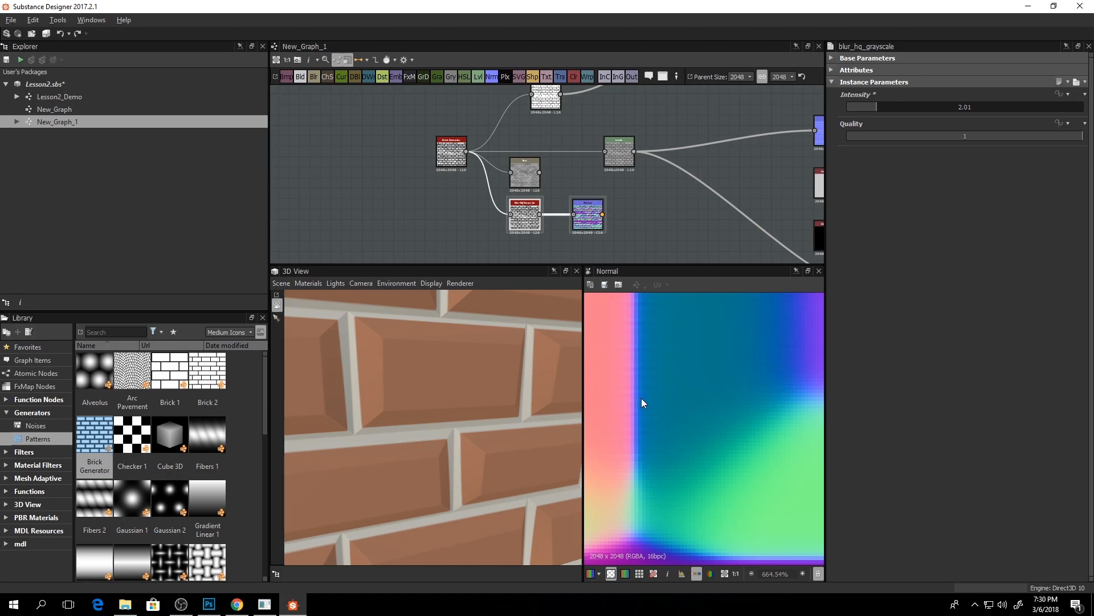
{"action": "left_click_drag", "start_coordinate": [577, 216], "coordinate": [575, 215]}
{"action": "double_click", "coordinate": [965, 105]}
{"action": "type", "text": "2"}
{"action": "key", "text": "Return"}
- Set the Blur node's Intensity to 2 and connect it to the Normal node to compare its blur quality
{"action": "left_click", "coordinate": [530, 176]}
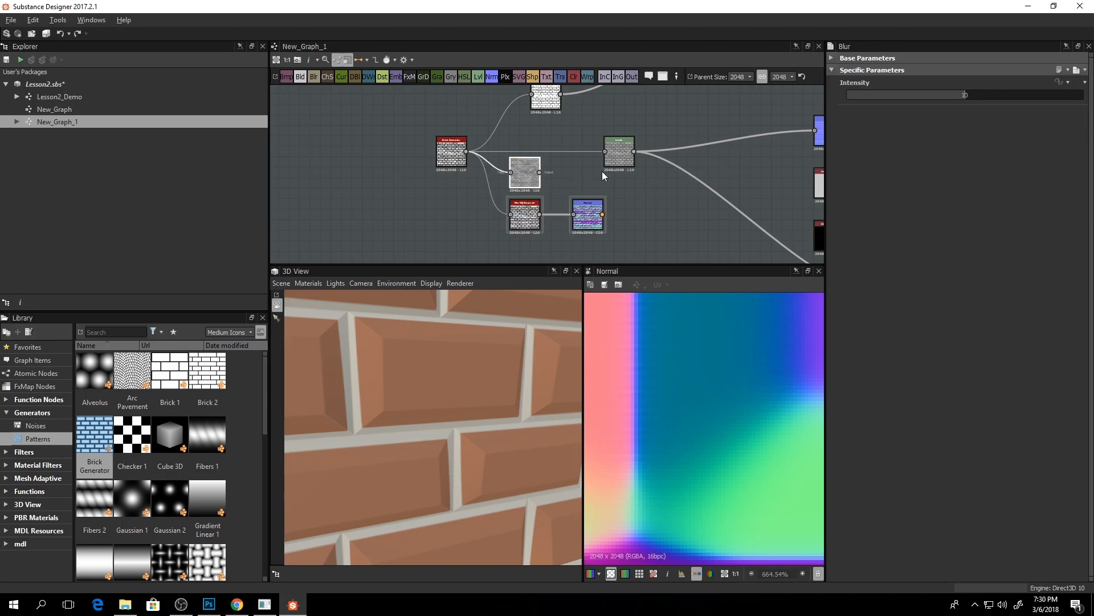
{"action": "type", "text": "2"}
{"action": "key", "text": "Return"}
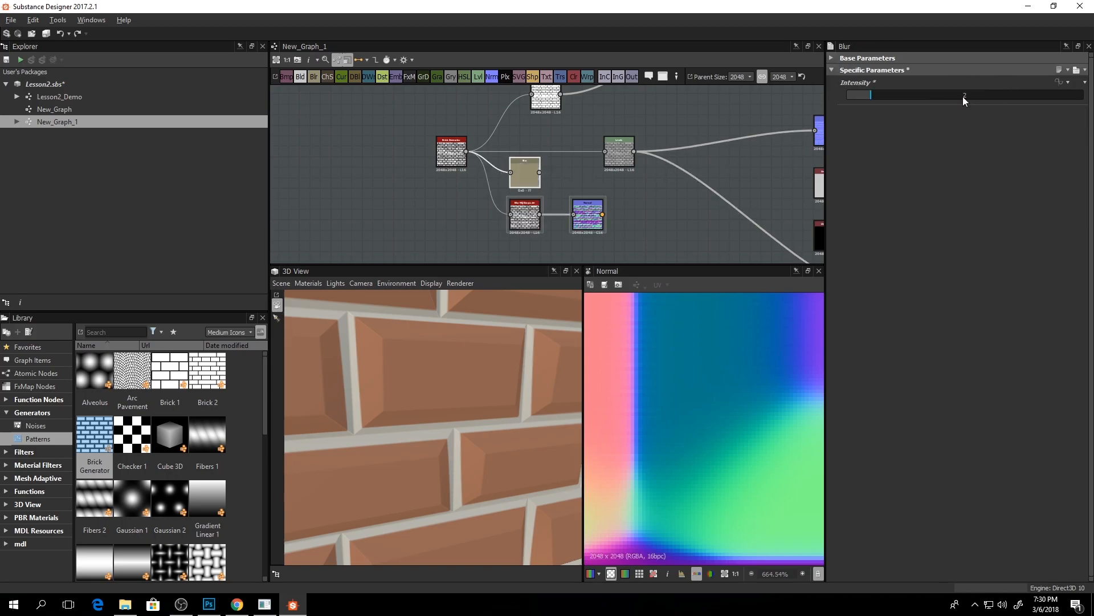
{"action": "left_click_drag", "start_coordinate": [541, 173], "coordinate": [604, 215]}
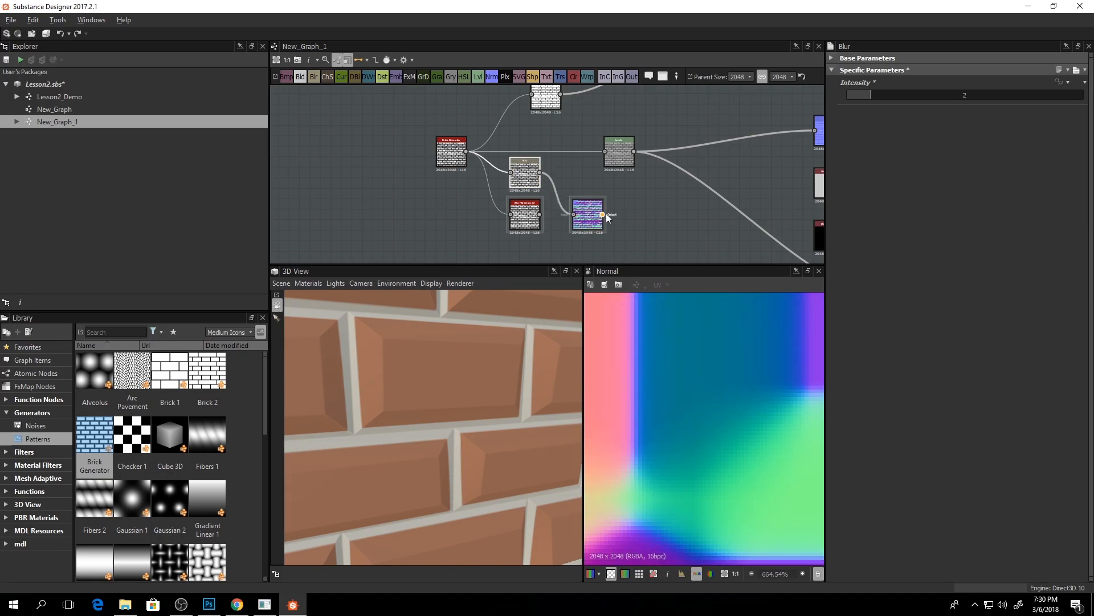
{"action": "middle_click_drag", "start_coordinate": [786, 398], "coordinate": [770, 427]}
{"action": "scroll", "coordinate": [767, 445], "scroll_direction": "down", "scroll_amount": 3}
{"action": "scroll", "coordinate": [741, 439], "scroll_direction": "up", "scroll_amount": 3}
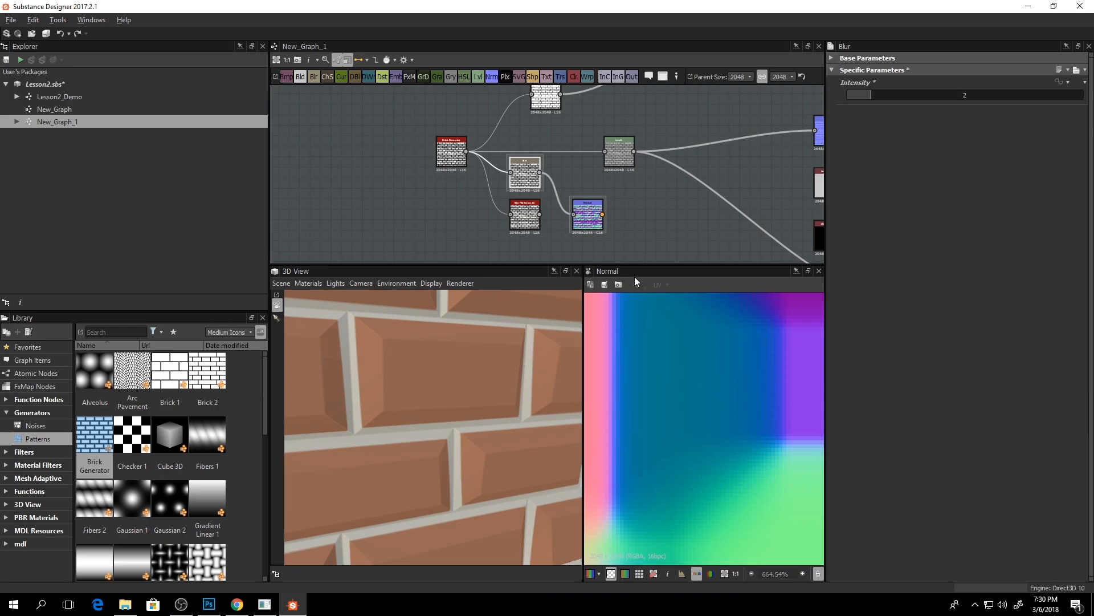
- Reconnect the Blur HQ Grayscale output to the Normal node and inspect the brick pattern in the 2D view
{"action": "left_click_drag", "start_coordinate": [540, 214], "coordinate": [574, 215]}
{"action": "scroll", "coordinate": [737, 415], "scroll_direction": "down", "scroll_amount": 5}
{"action": "middle_click_drag", "start_coordinate": [731, 404], "coordinate": [757, 418]}
{"action": "scroll", "coordinate": [662, 298], "scroll_direction": "down", "scroll_amount": 6}
- Delete the Blur node and the test Normal node, keeping the Blur HQ Grayscale node
{"action": "middle_click_drag", "start_coordinate": [534, 172], "coordinate": [567, 169]}
{"action": "left_click_drag", "start_coordinate": [557, 162], "coordinate": [538, 176]}
{"action": "key", "text": "Delete"}
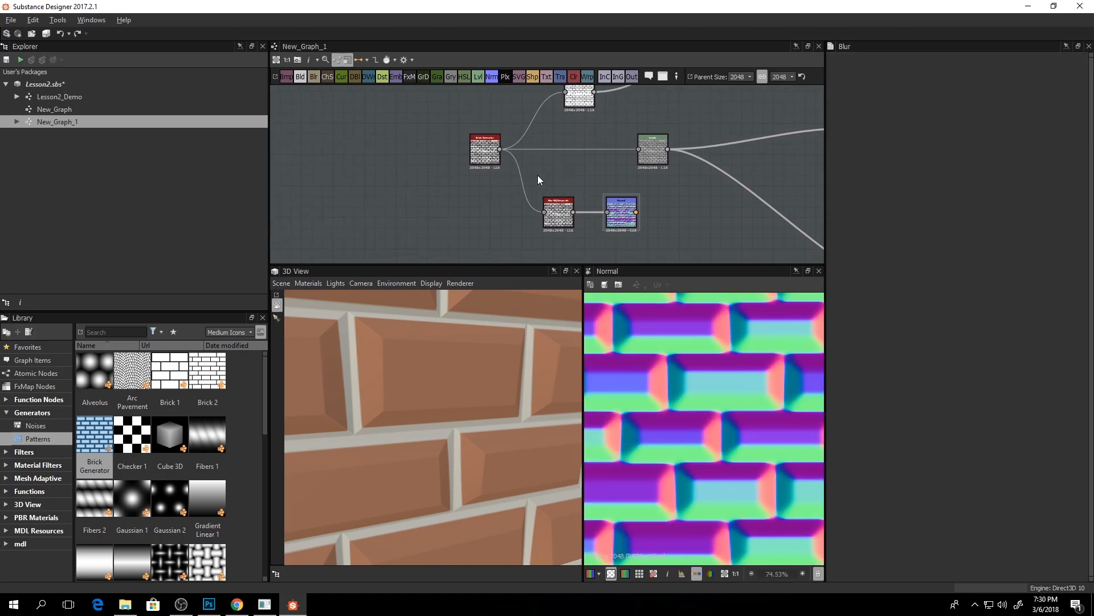
{"action": "left_click", "coordinate": [614, 203]}
{"action": "key", "text": "Delete"}
- Move the Blur HQ Grayscale node closer to the Brick Generator and connect its output to the Levels node driving normal and height
{"action": "middle_click_drag", "start_coordinate": [595, 200], "coordinate": [625, 186]}
{"action": "left_click_drag", "start_coordinate": [580, 210], "coordinate": [574, 190]}
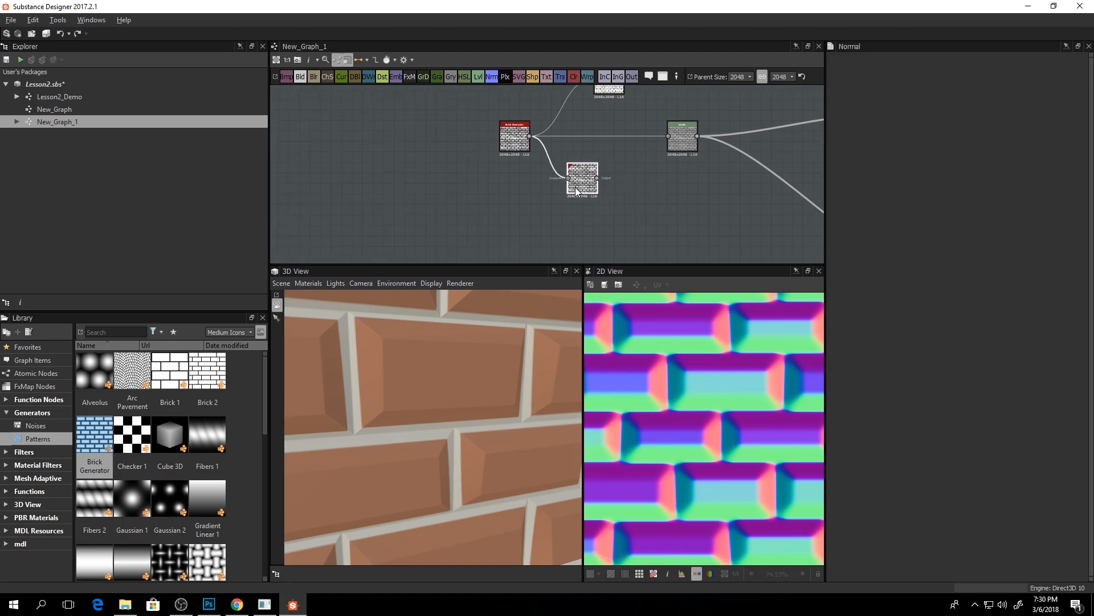
{"action": "scroll", "coordinate": [573, 190], "scroll_direction": "down", "scroll_amount": 4}
{"action": "scroll", "coordinate": [692, 371], "scroll_direction": "down", "scroll_amount": 1}
{"action": "scroll", "coordinate": [688, 368], "scroll_direction": "up", "scroll_amount": 1}
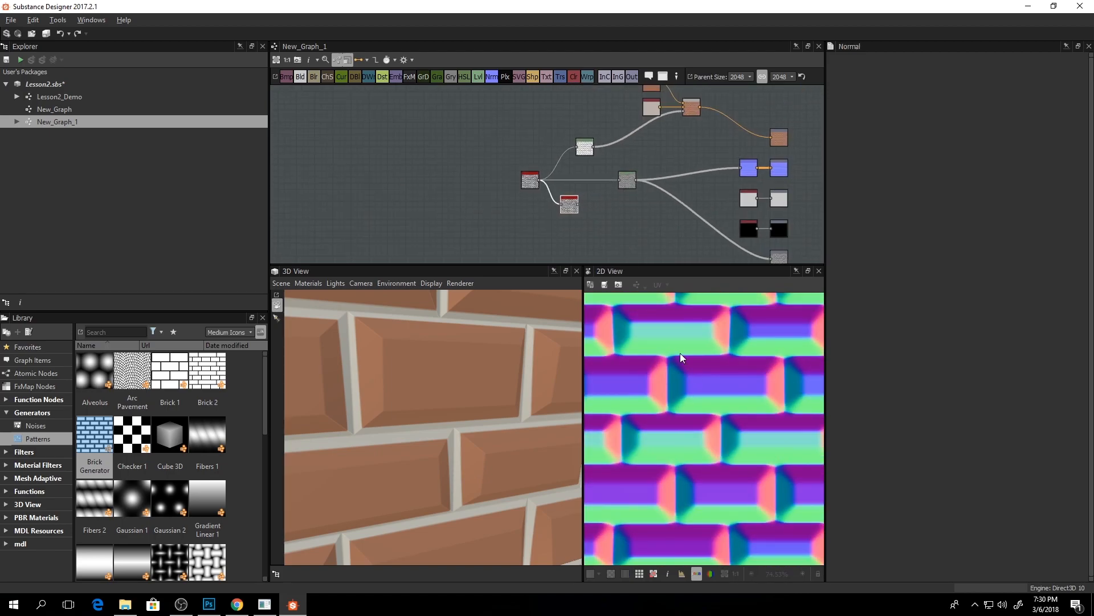
{"action": "double_click", "coordinate": [566, 209]}
{"action": "scroll", "coordinate": [686, 388], "scroll_direction": "up", "scroll_amount": 10}
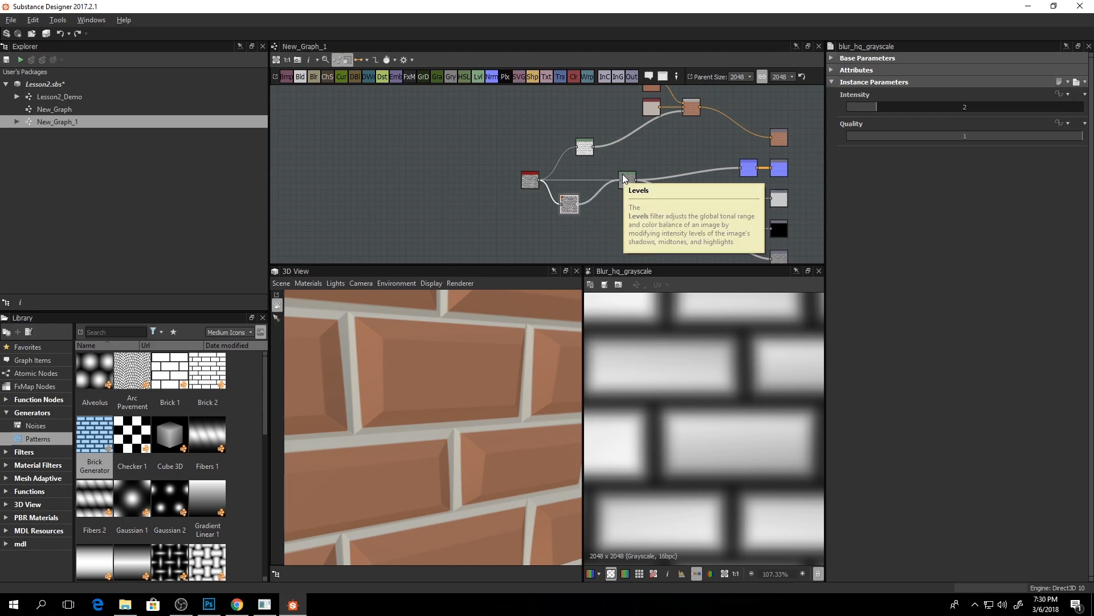
{"action": "left_click_drag", "start_coordinate": [622, 173], "coordinate": [622, 175]}
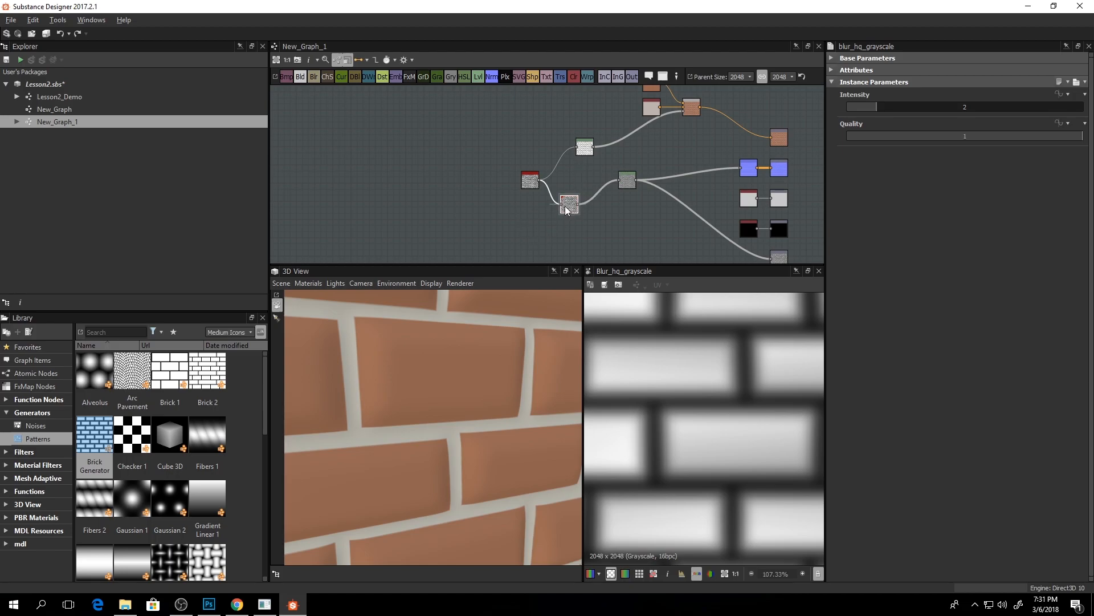
- Reduce the Blur HQ Grayscale Intensity to 0.58 and check the softened brick edges in the 3D view
{"action": "mouse_move", "coordinate": [871, 111]}
{"action": "left_mouse_down"}
{"action": "mouse_move", "coordinate": [845, 108]}
{"action": "mouse_move", "coordinate": [856, 111]}
{"action": "left_mouse_up"}
{"action": "left_click", "coordinate": [682, 209]}
{"action": "middle_click_drag", "start_coordinate": [620, 214], "coordinate": [624, 204]}
{"action": "scroll", "coordinate": [453, 473], "scroll_direction": "down", "scroll_amount": 5}
{"action": "left_click_drag", "start_coordinate": [453, 473], "coordinate": [437, 450]}
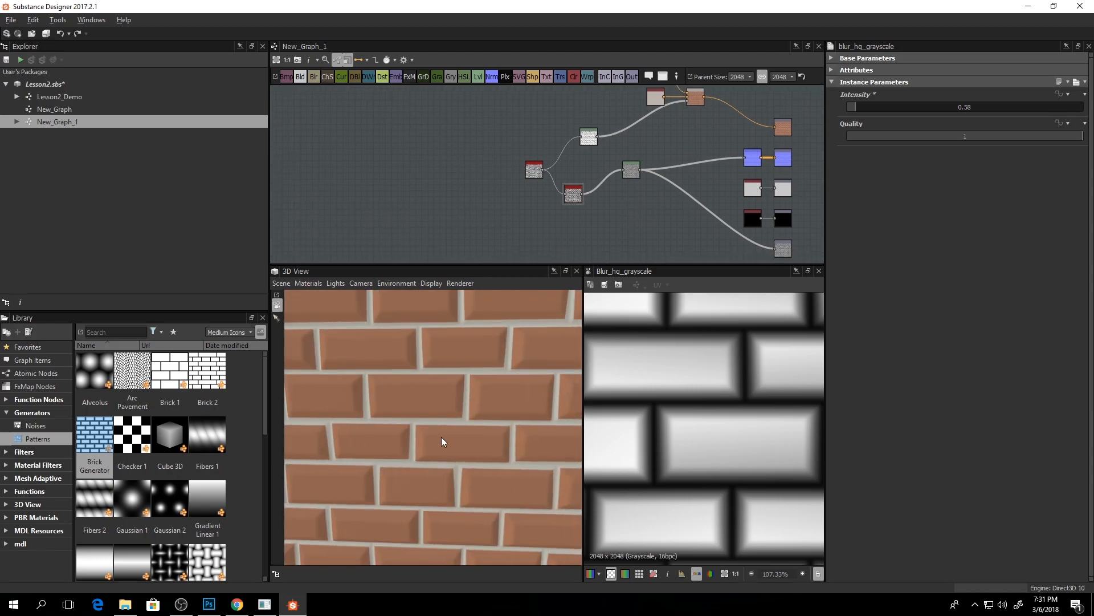
- Line up the Blur HQ Grayscale node between the Brick Generator and Levels nodes, and review the wall in the 3D view from an angle
{"action": "middle_click_drag", "start_coordinate": [549, 128], "coordinate": [525, 142]}
{"action": "scroll", "coordinate": [603, 159], "scroll_direction": "up", "scroll_amount": 3}
{"action": "middle_click_drag", "start_coordinate": [604, 159], "coordinate": [574, 180]}
{"action": "left_click_drag", "start_coordinate": [482, 254], "coordinate": [507, 213]}
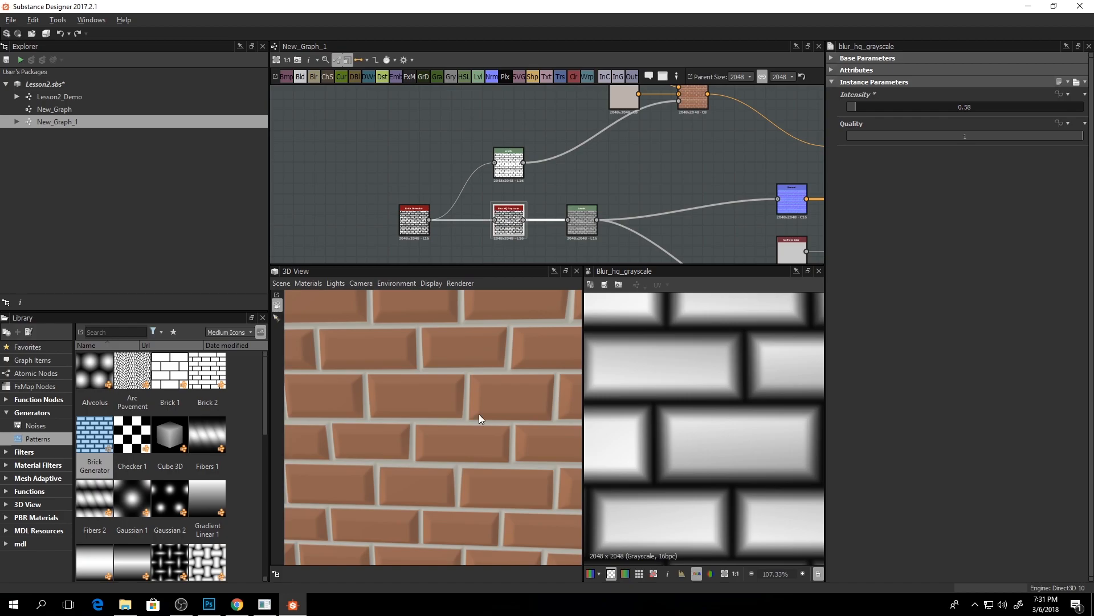
{"action": "scroll", "coordinate": [472, 431], "scroll_direction": "down", "scroll_amount": 3}
{"action": "left_click_drag", "start_coordinate": [472, 431], "coordinate": [486, 342]}
{"action": "scroll", "coordinate": [454, 422], "scroll_direction": "up", "scroll_amount": 3}
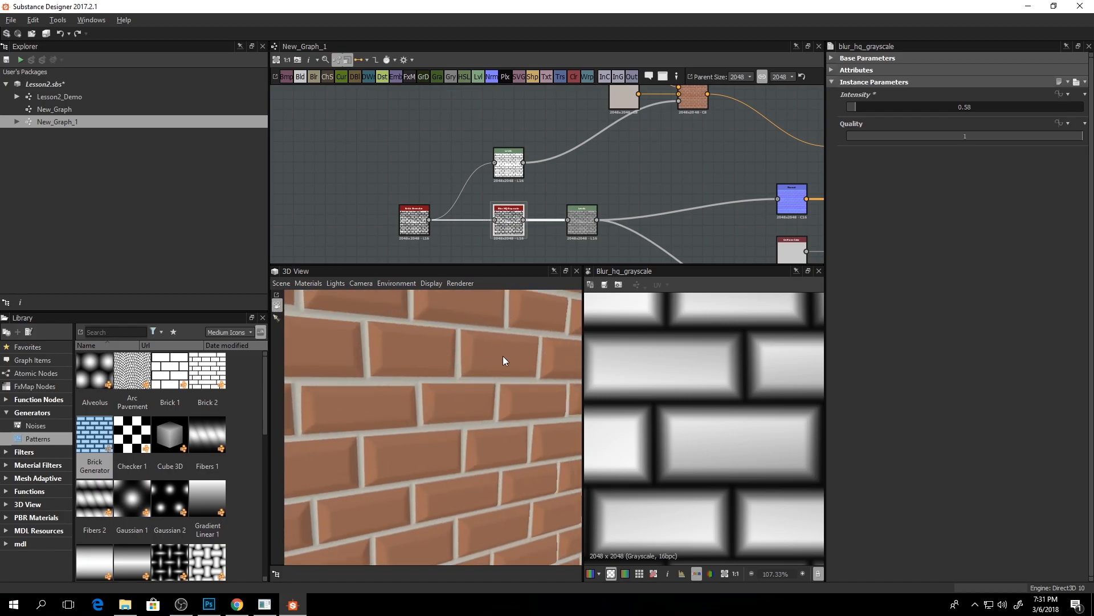
- Compare the brick bevels and mortar depth in the 3D view with the brick wall reference photo in Photoshop
{"action": "scroll", "coordinate": [557, 171], "scroll_direction": "down", "scroll_amount": 5}
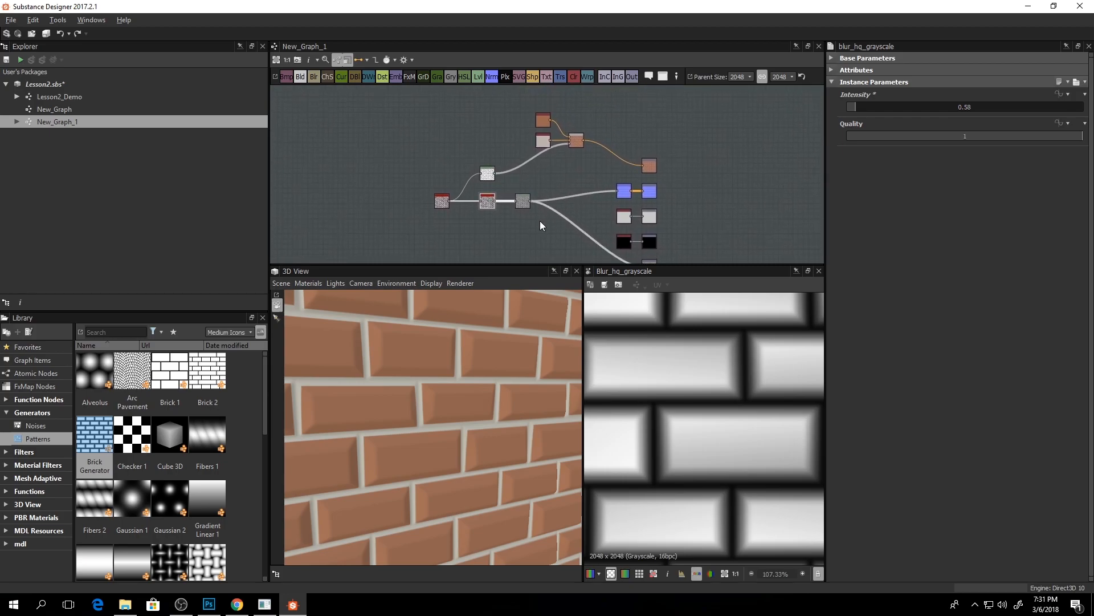
{"action": "scroll", "coordinate": [459, 402], "scroll_direction": "up", "scroll_amount": 3}
{"action": "left_click_drag", "start_coordinate": [460, 401], "coordinate": [489, 392]}
{"action": "scroll", "coordinate": [470, 406], "scroll_direction": "down", "scroll_amount": 2}
{"action": "scroll", "coordinate": [470, 402], "scroll_direction": "down", "scroll_amount": 4}
{"action": "middle_click_drag", "start_coordinate": [564, 218], "coordinate": [573, 165]}
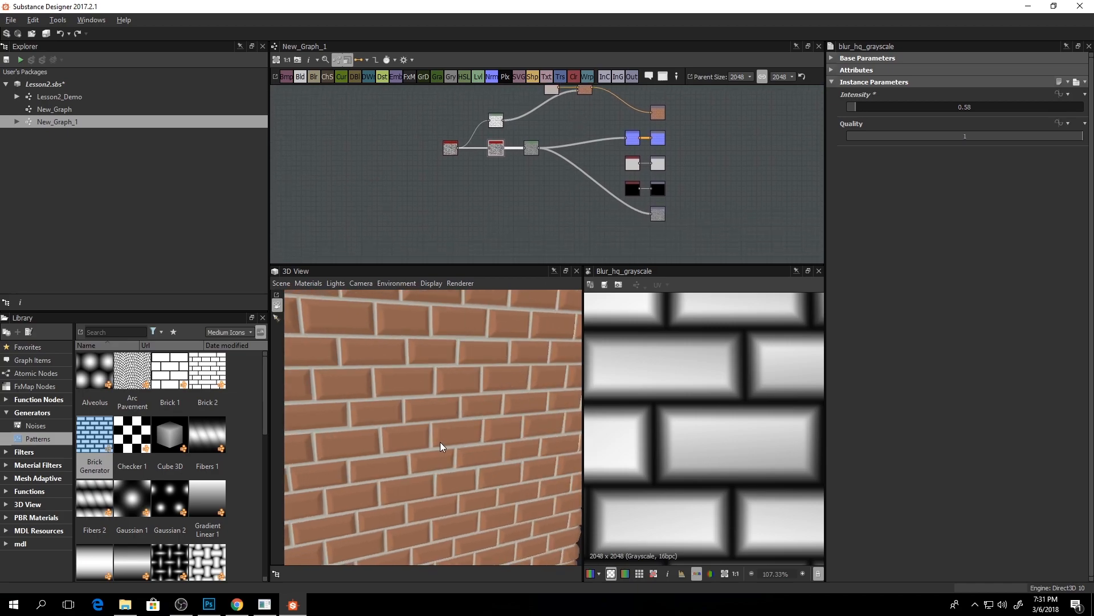
{"action": "scroll", "coordinate": [447, 415], "scroll_direction": "up", "scroll_amount": 4}
{"action": "key", "text": "alt+Tab"}
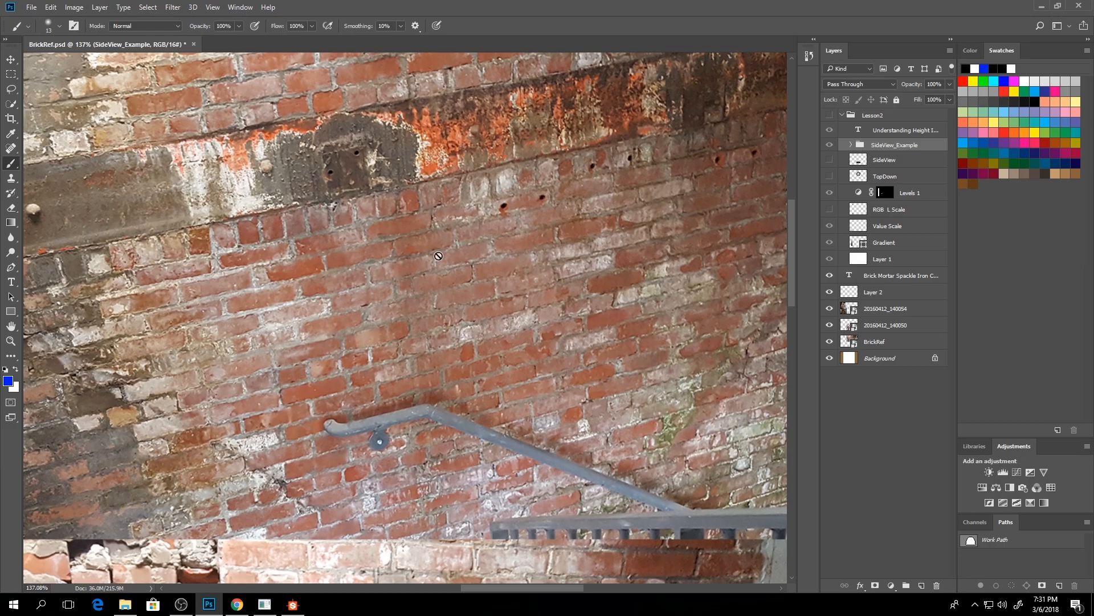
{"action": "key", "text": "alt+Tab"}
{"action": "left_click_drag", "start_coordinate": [462, 354], "coordinate": [502, 365]}
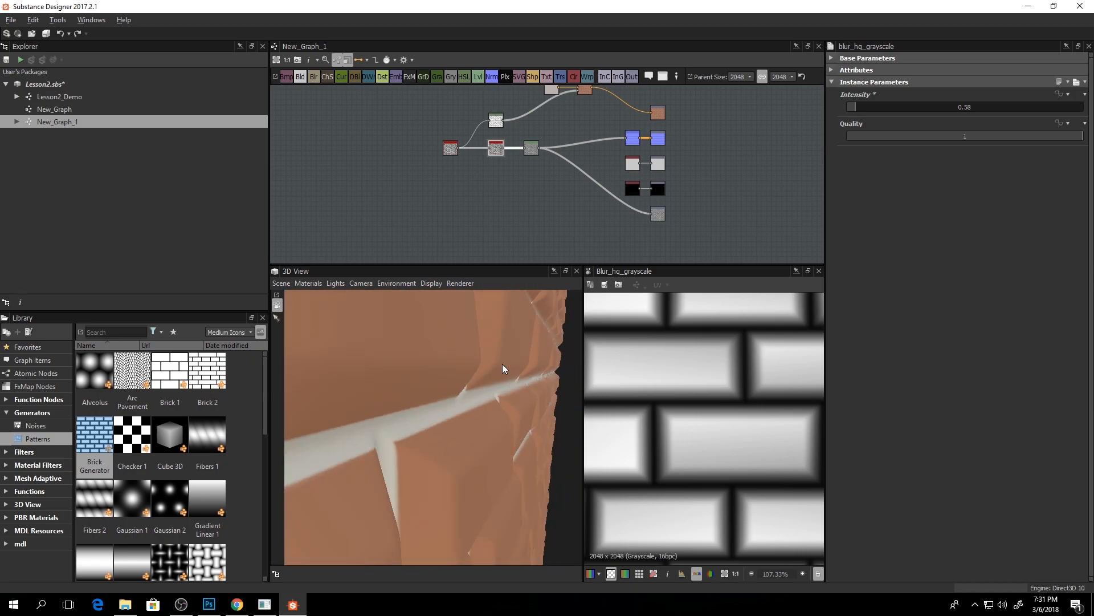
{"action": "key", "text": "alt+Tab"}
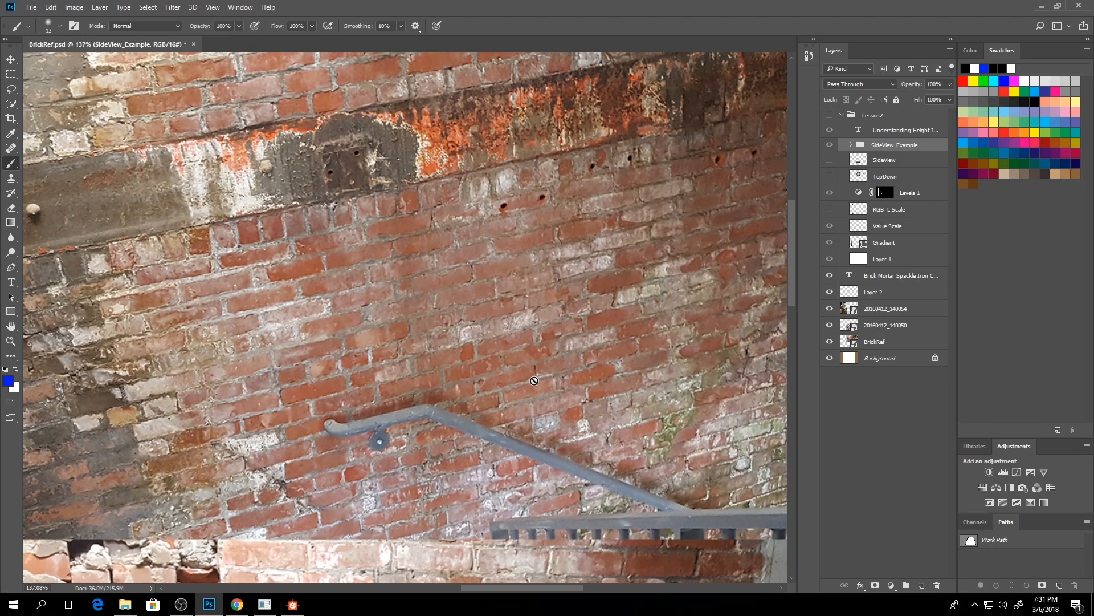
{"action": "key", "text": "alt+Tab"}
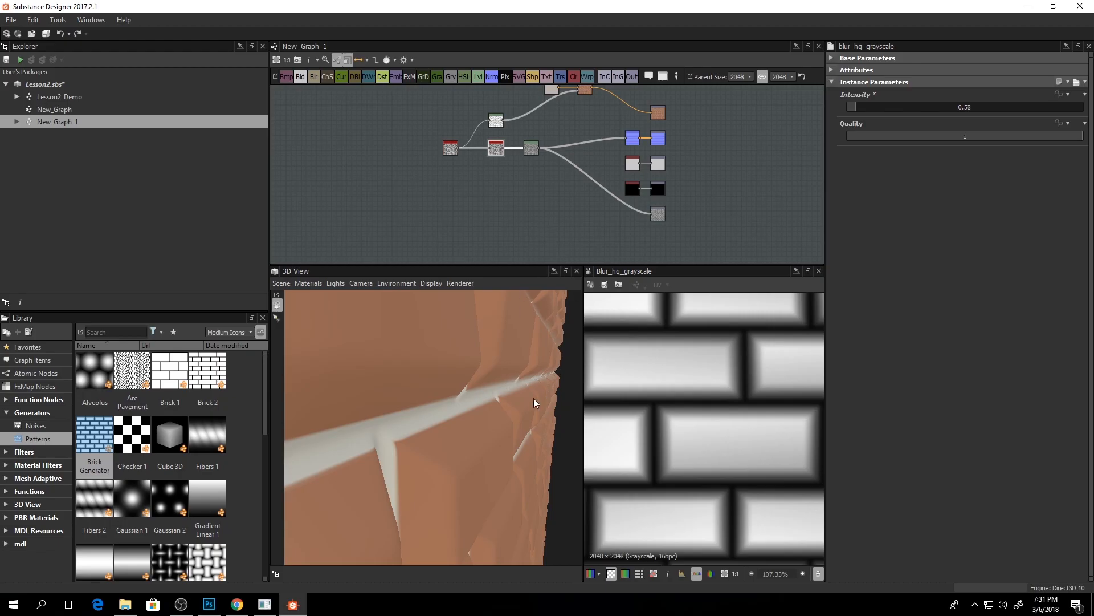
- Inspect the wall from an oblique angle in the 3D view and the whole blurred brick pattern in the 2D view
{"action": "scroll", "coordinate": [507, 390], "scroll_direction": "down", "scroll_amount": 5}
{"action": "mouse_move", "coordinate": [494, 391]}
{"action": "left_mouse_down"}
{"action": "mouse_move", "coordinate": [470, 395]}
{"action": "mouse_move", "coordinate": [487, 396]}
{"action": "mouse_move", "coordinate": [488, 382]}
{"action": "left_mouse_up"}
{"action": "scroll", "coordinate": [473, 394], "scroll_direction": "up", "scroll_amount": 2}
{"action": "middle_click_drag", "start_coordinate": [563, 138], "coordinate": [553, 169]}
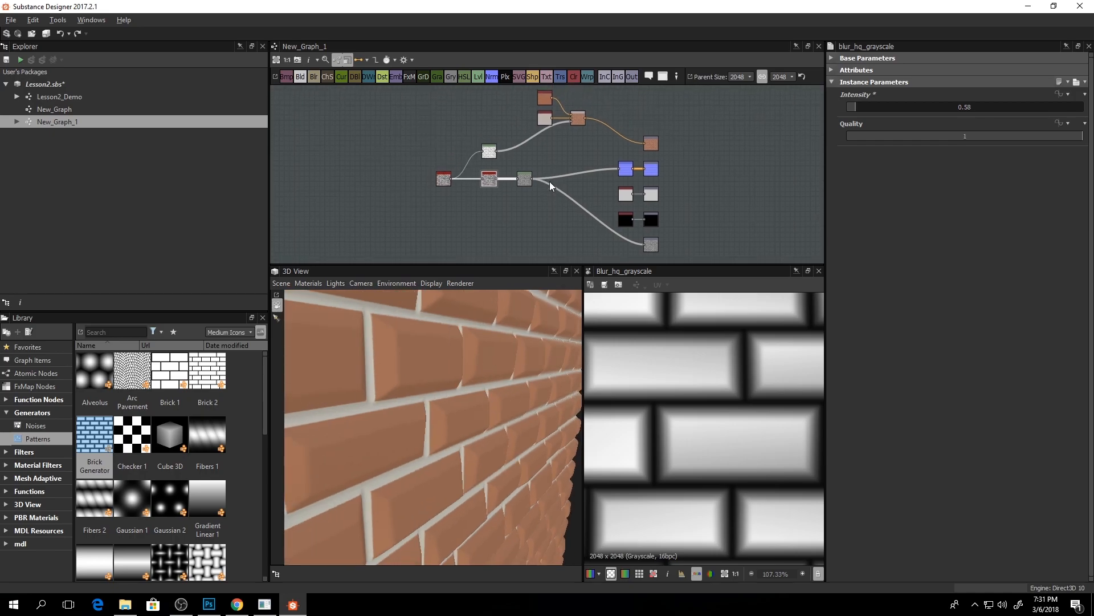
{"action": "scroll", "coordinate": [550, 168], "scroll_direction": "up", "scroll_amount": 4}
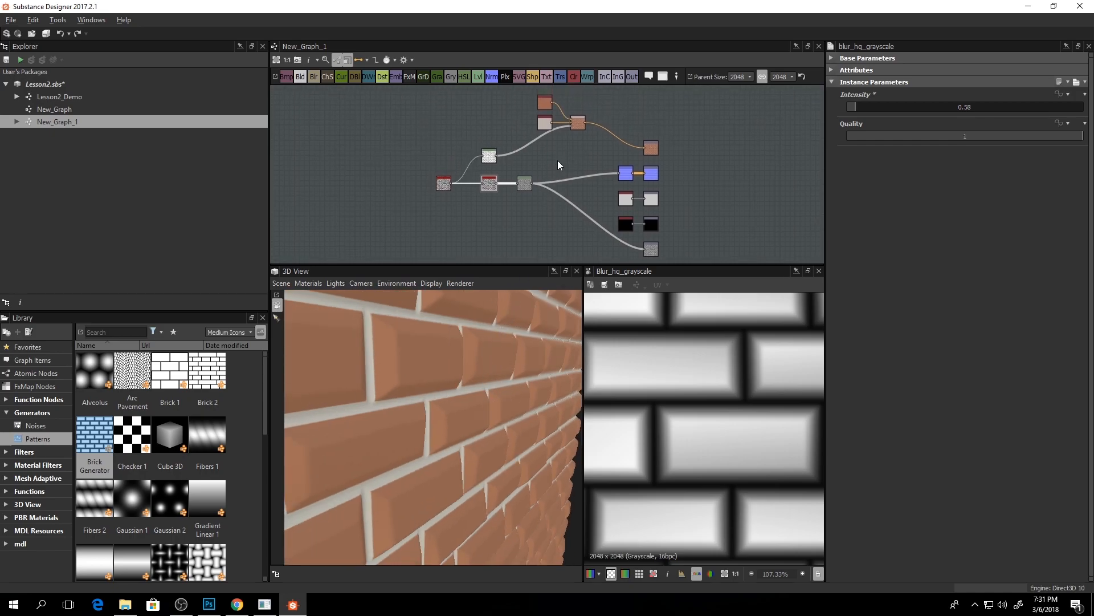
{"action": "scroll", "coordinate": [545, 135], "scroll_direction": "down", "scroll_amount": 2}
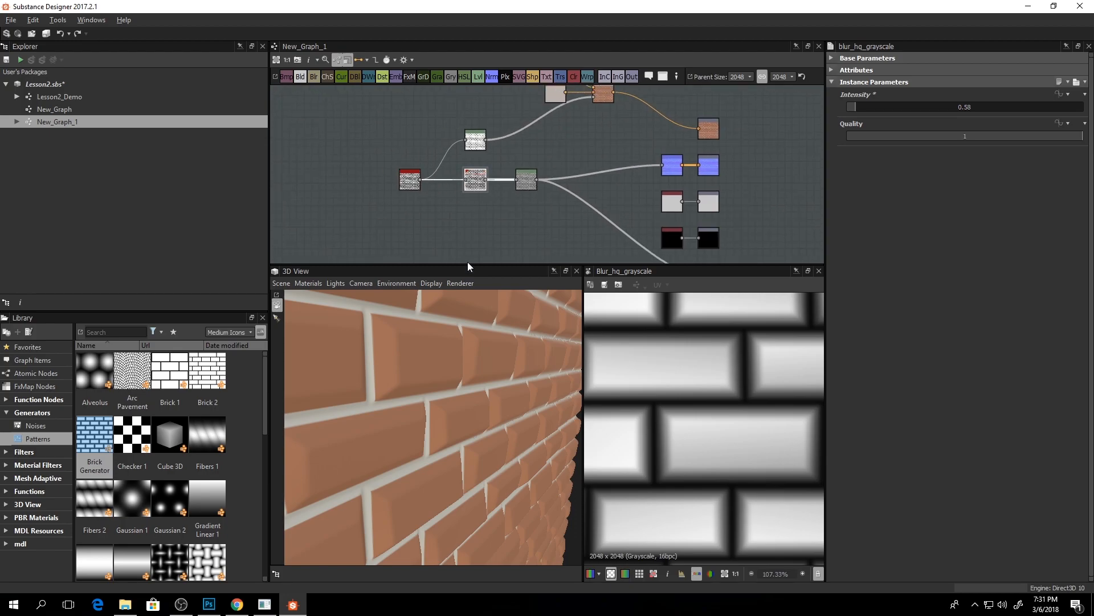
{"action": "left_click_drag", "start_coordinate": [517, 369], "coordinate": [475, 372]}
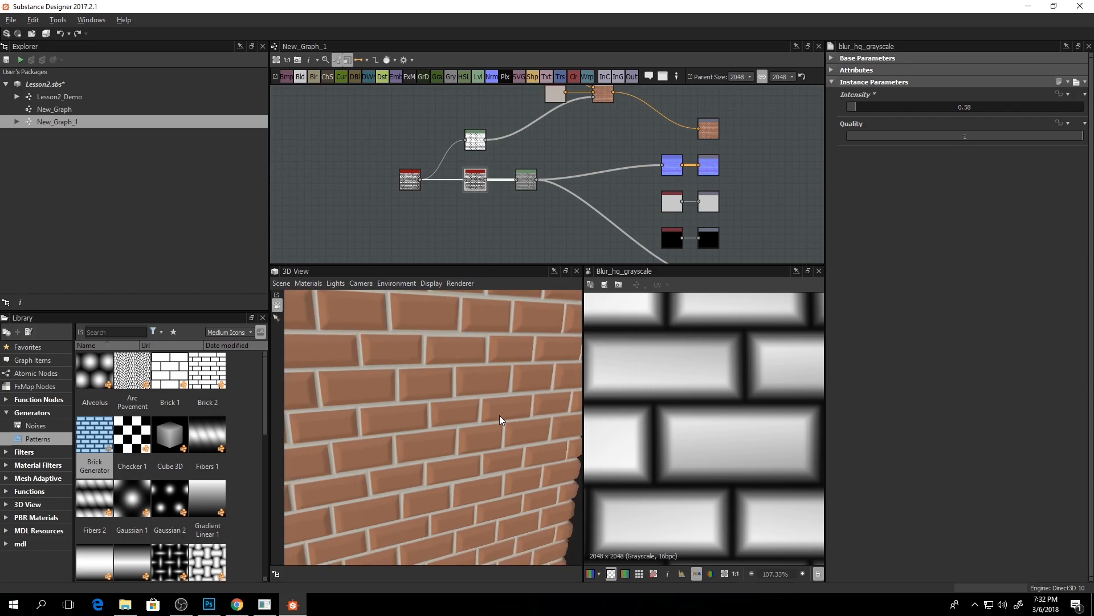
{"action": "scroll", "coordinate": [676, 402], "scroll_direction": "down", "scroll_amount": 6}
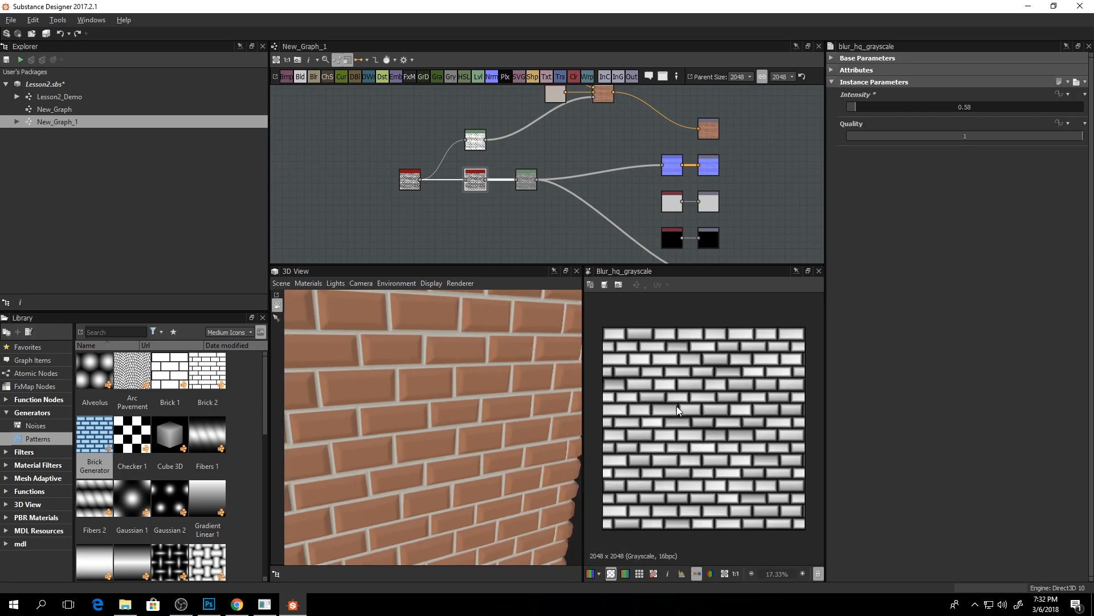
{"action": "middle_click_drag", "start_coordinate": [528, 156], "coordinate": [522, 182]}
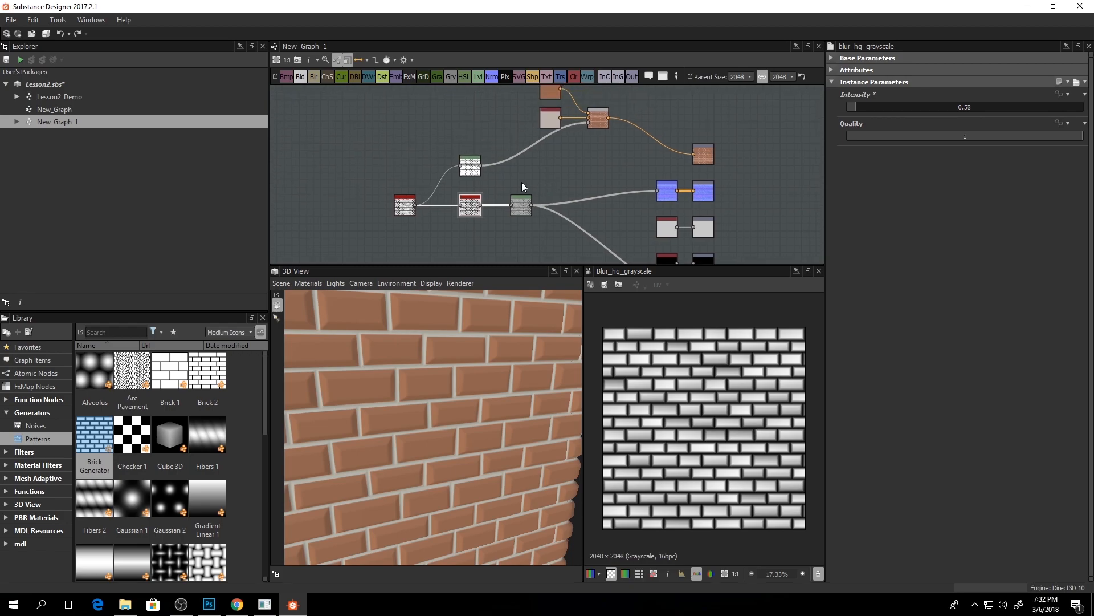
- Add a Blend node beside the upper Levels node and connect the Levels brick mask to its foreground input
{"action": "double_click", "coordinate": [473, 173]}
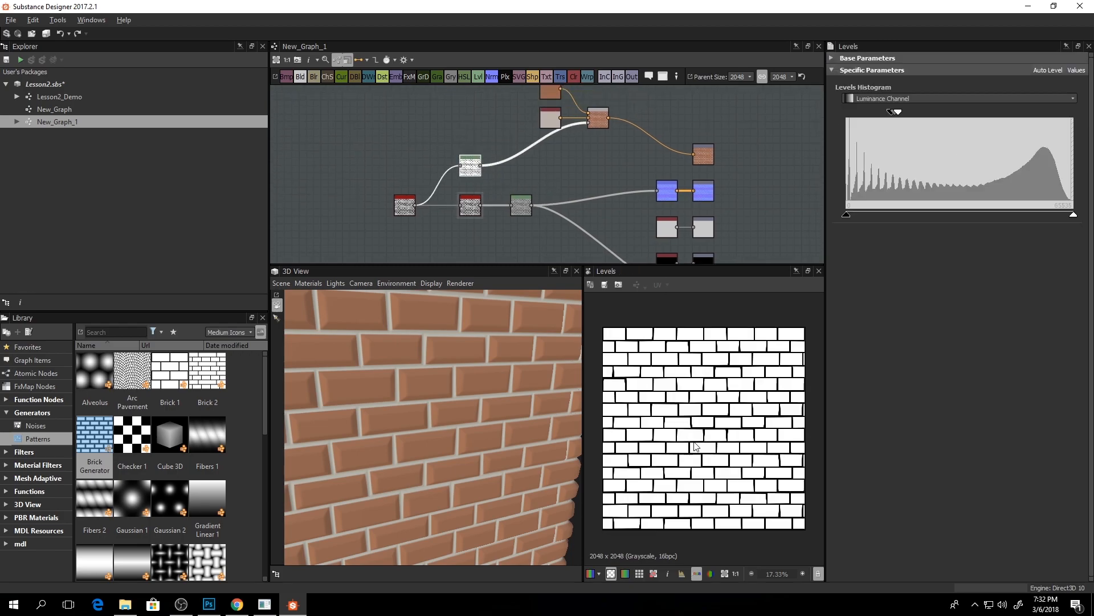
{"action": "scroll", "coordinate": [689, 443], "scroll_direction": "up", "scroll_amount": 4}
{"action": "middle_click_drag", "start_coordinate": [455, 148], "coordinate": [423, 170]}
{"action": "left_click_drag", "start_coordinate": [307, 87], "coordinate": [528, 195]}
{"action": "scroll", "coordinate": [511, 188], "scroll_direction": "up", "scroll_amount": 4}
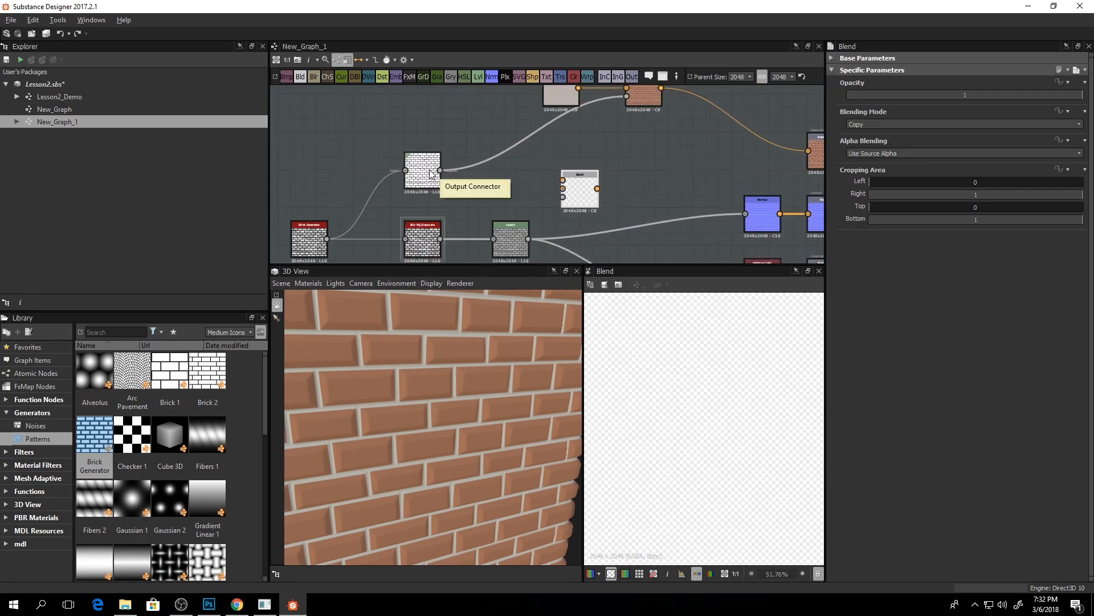
{"action": "double_click", "coordinate": [432, 171]}
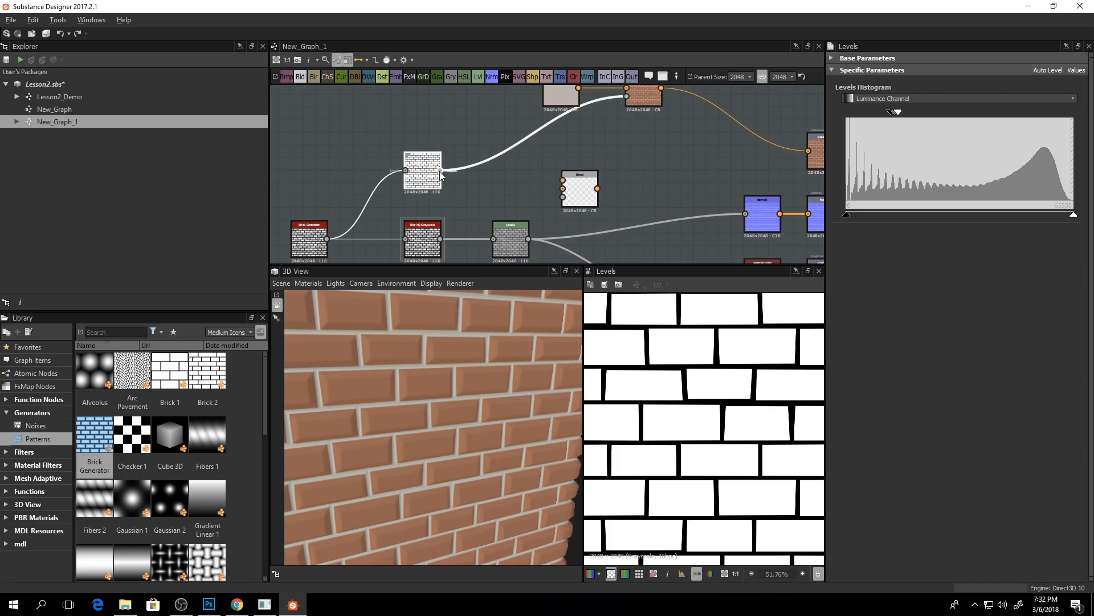
{"action": "left_click_drag", "start_coordinate": [443, 171], "coordinate": [563, 180]}
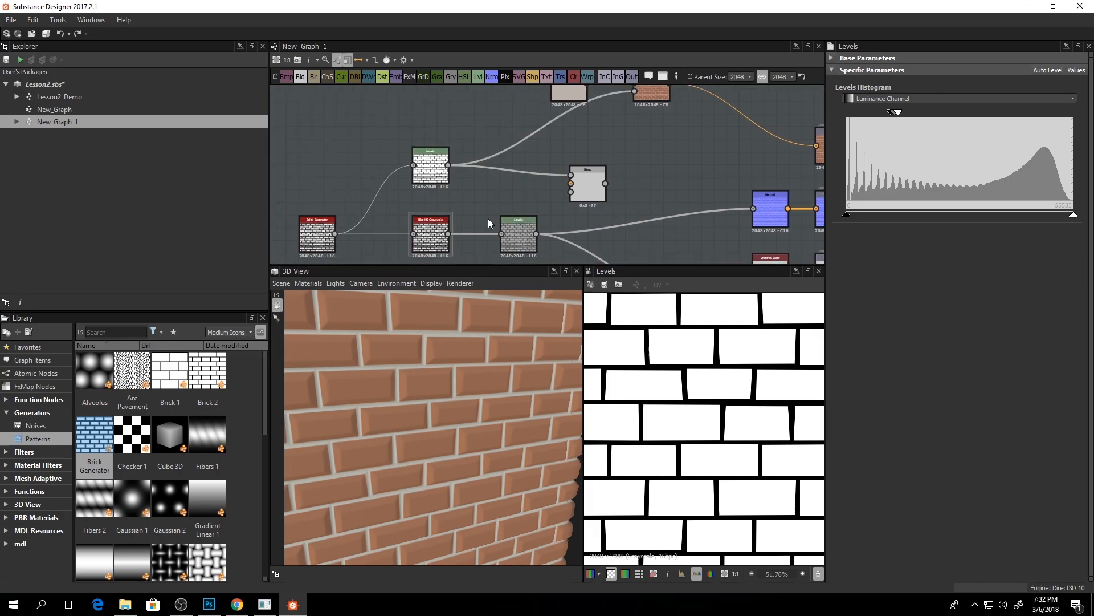
- Connect the Brick Generator output to the Blend node's background input and preview the blend in the 2D view
{"action": "double_click", "coordinate": [588, 183]}
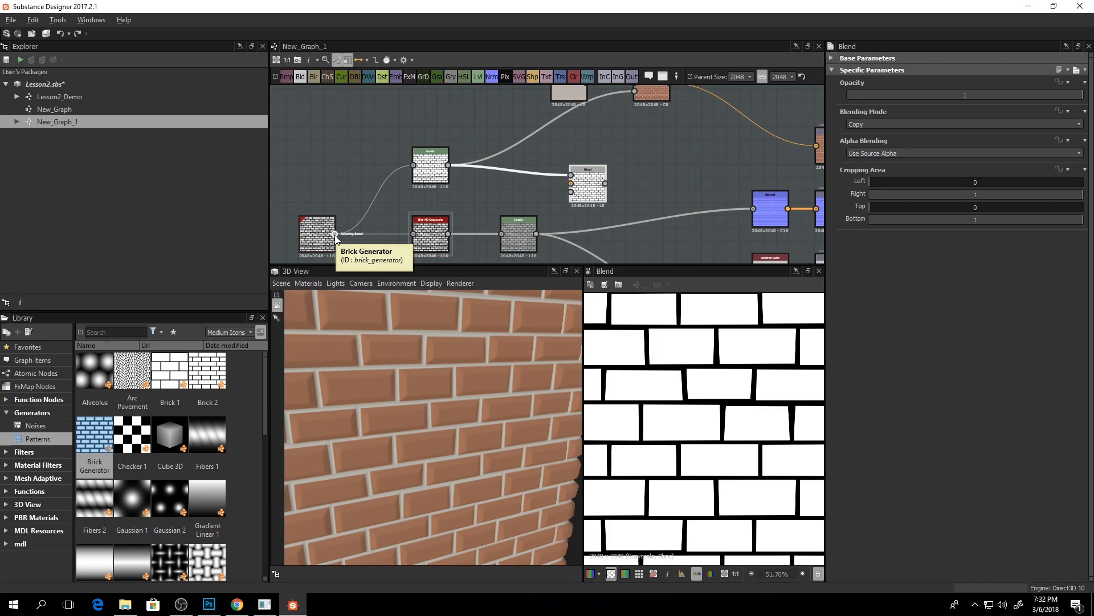
{"action": "left_click_drag", "start_coordinate": [334, 234], "coordinate": [575, 184]}
{"action": "double_click", "coordinate": [570, 176]}
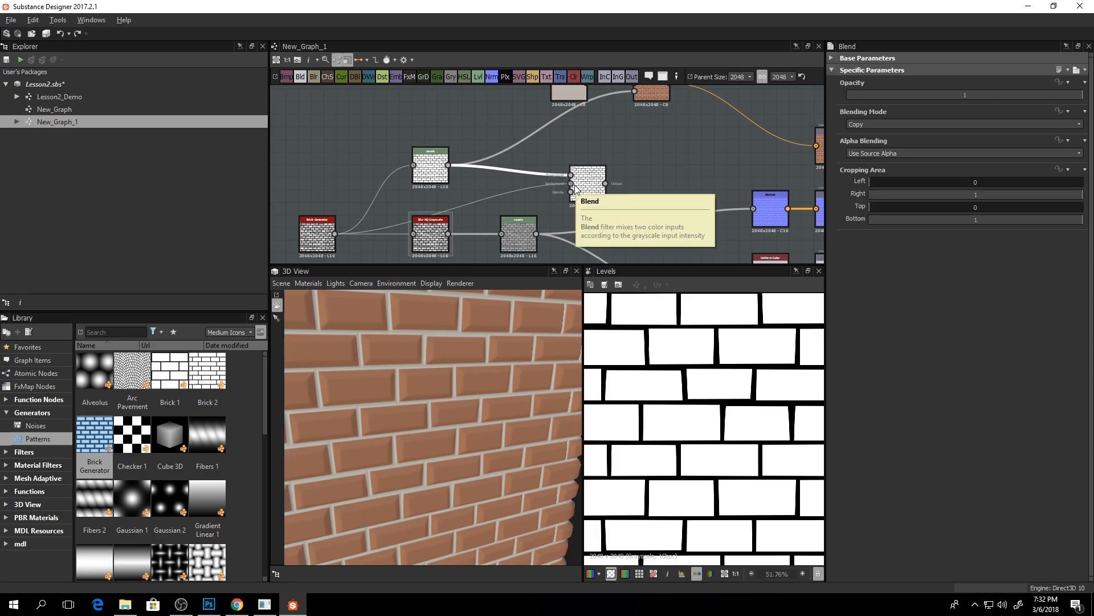
{"action": "double_click", "coordinate": [584, 184]}
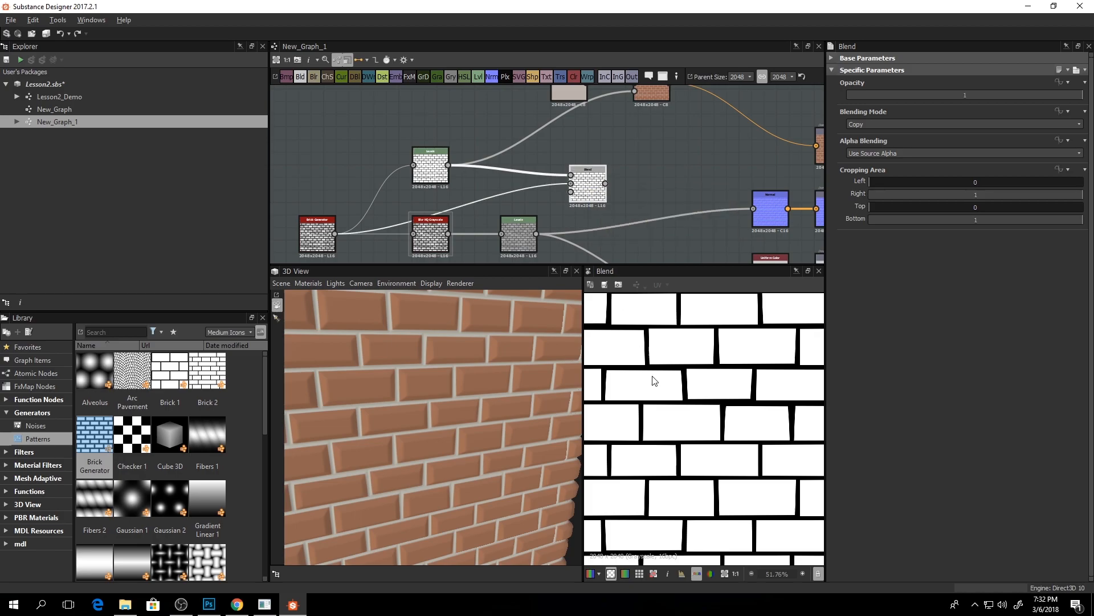
{"action": "scroll", "coordinate": [700, 449], "scroll_direction": "down", "scroll_amount": 5}
{"action": "scroll", "coordinate": [700, 449], "scroll_direction": "up", "scroll_amount": 3}
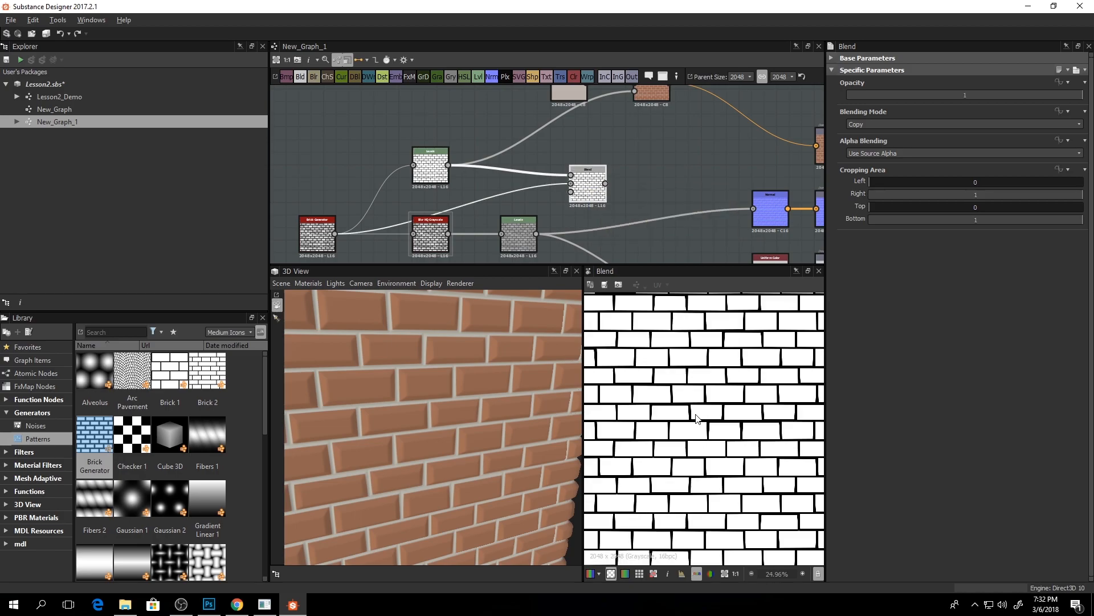
{"action": "scroll", "coordinate": [693, 408], "scroll_direction": "up", "scroll_amount": 2}
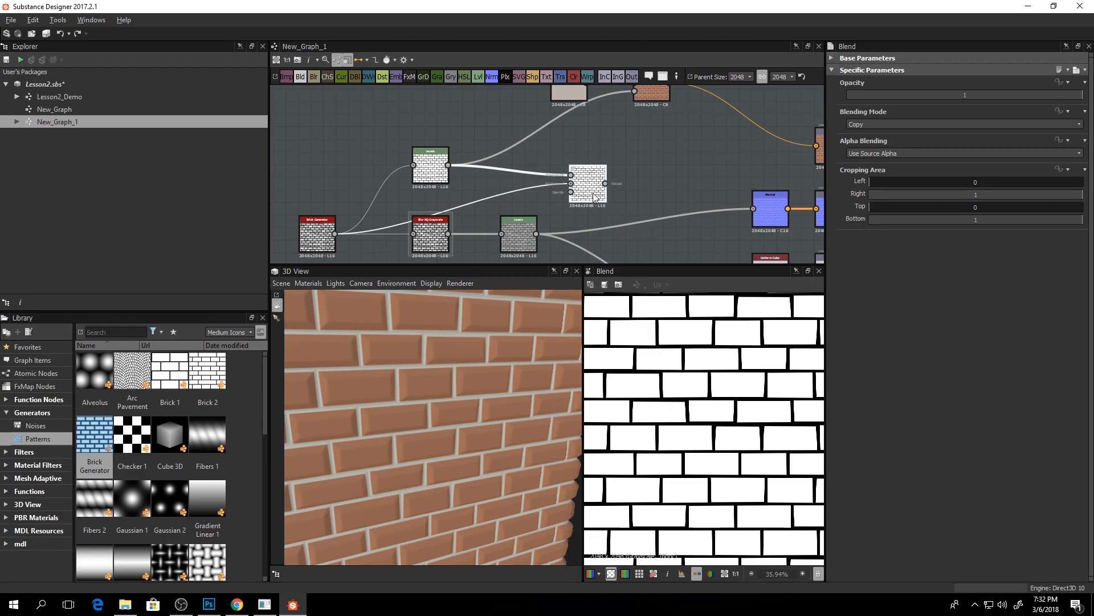
- Move the Blend node closer to the upper Levels node and set its blending mode to Subtract
{"action": "left_click_drag", "start_coordinate": [591, 196], "coordinate": [572, 184]}
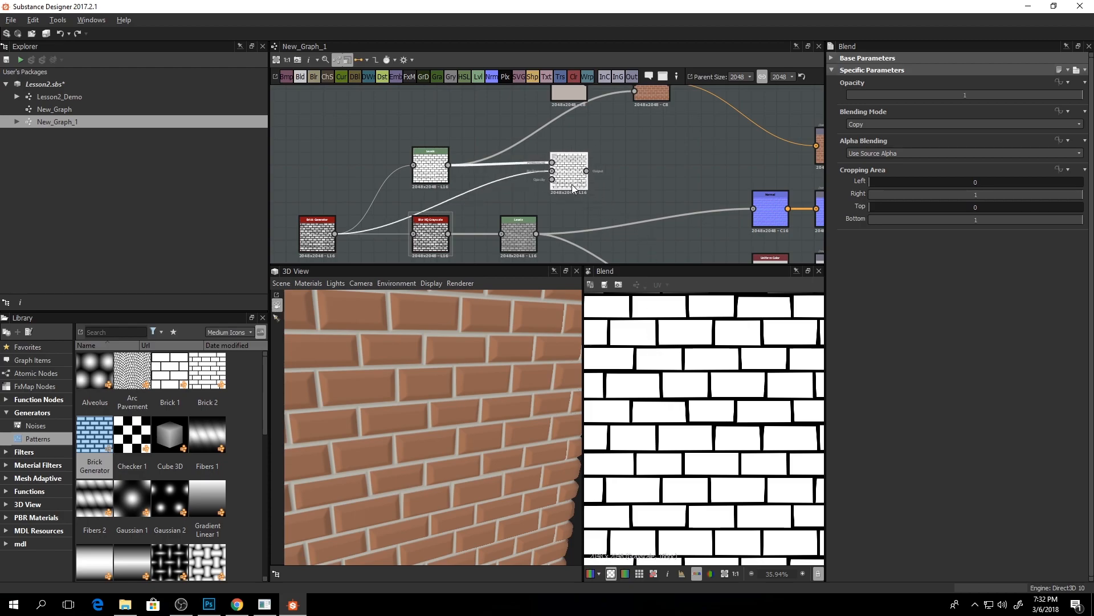
{"action": "left_click", "coordinate": [861, 122]}
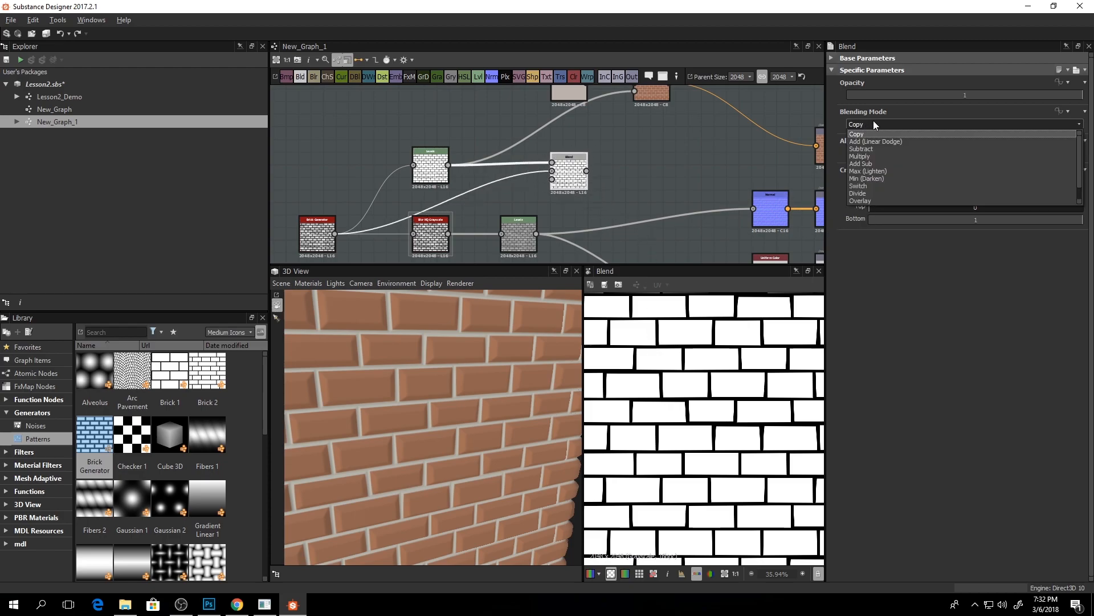
{"action": "left_click", "coordinate": [878, 151]}
{"action": "middle_click_drag", "start_coordinate": [545, 187], "coordinate": [581, 177]}
{"action": "scroll", "coordinate": [687, 377], "scroll_direction": "up", "scroll_amount": 10}
{"action": "middle_click_drag", "start_coordinate": [692, 384], "coordinate": [723, 442]}
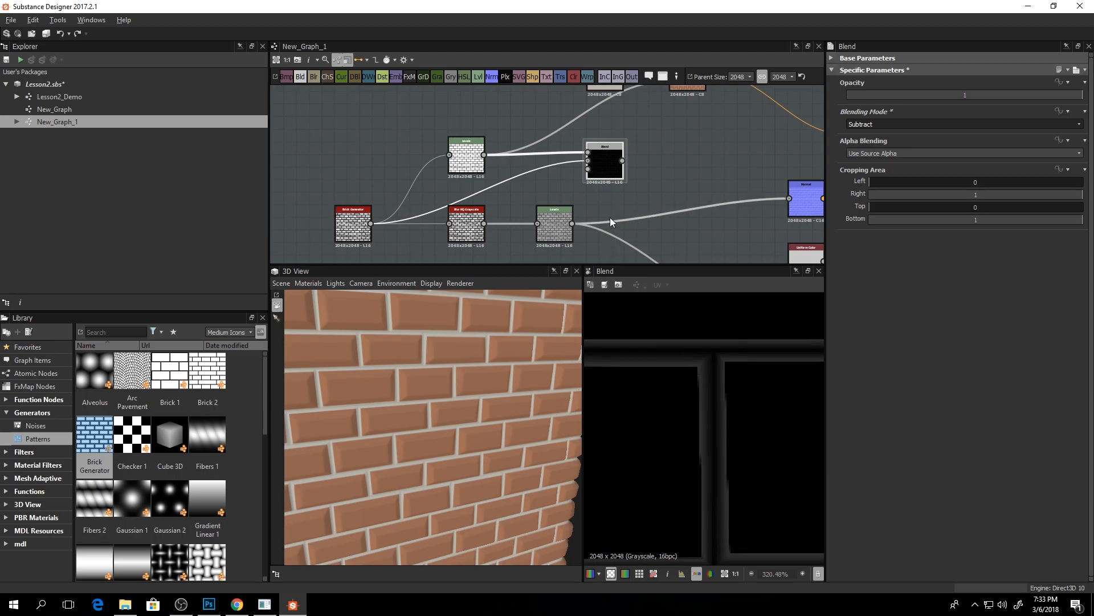
- Preview the sources of the Blend node's foreground and background inputs and compare them with the blended output
{"action": "left_click", "coordinate": [589, 158]}
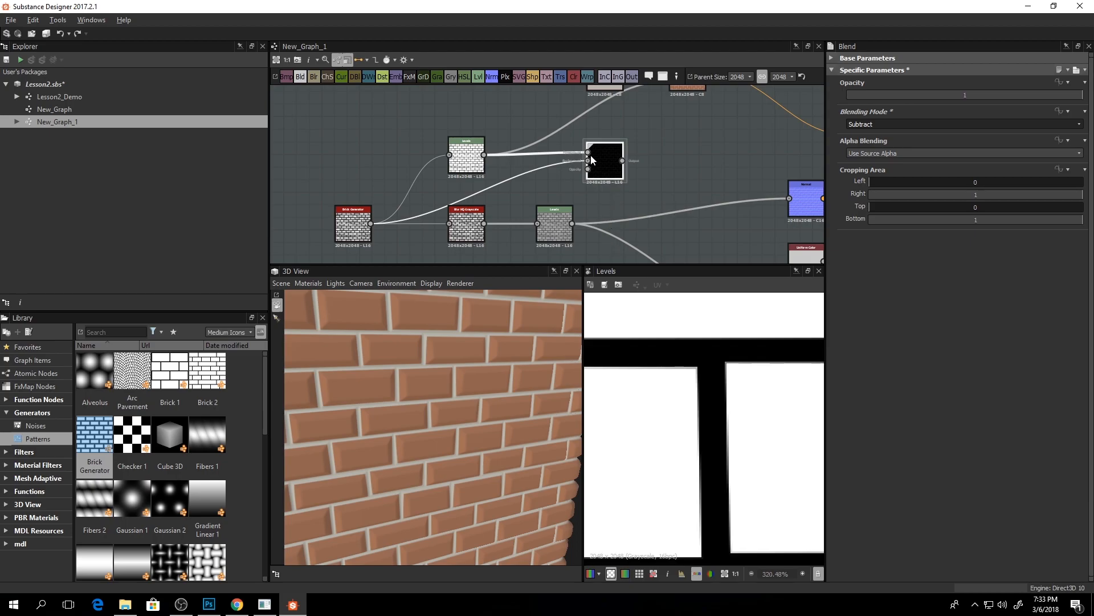
{"action": "scroll", "coordinate": [590, 164], "scroll_direction": "up", "scroll_amount": 4}
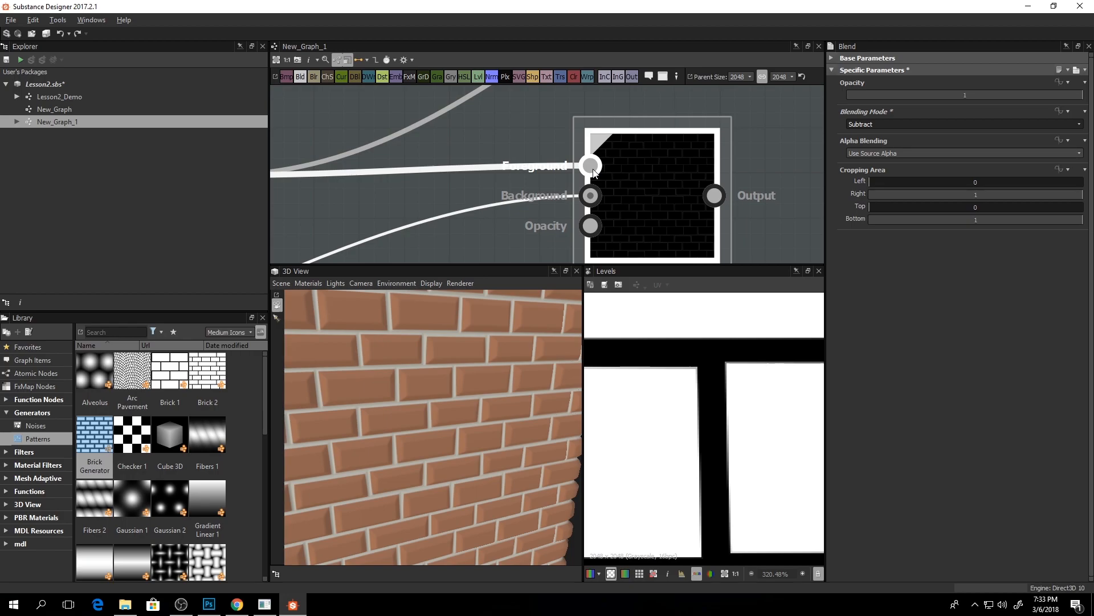
{"action": "scroll", "coordinate": [635, 174], "scroll_direction": "down", "scroll_amount": 4}
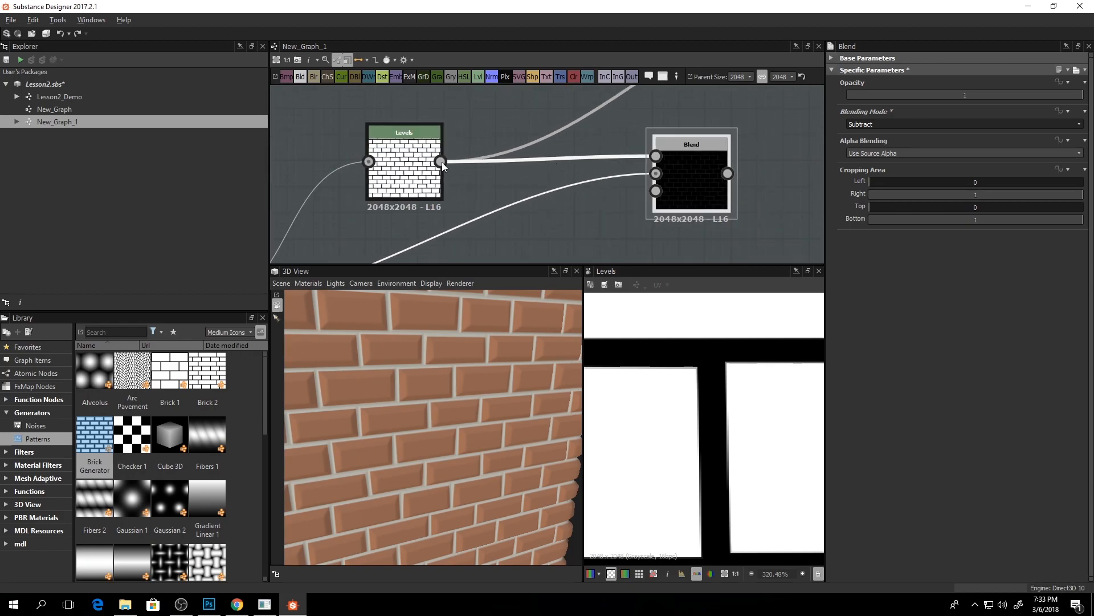
{"action": "left_click", "coordinate": [656, 174]}
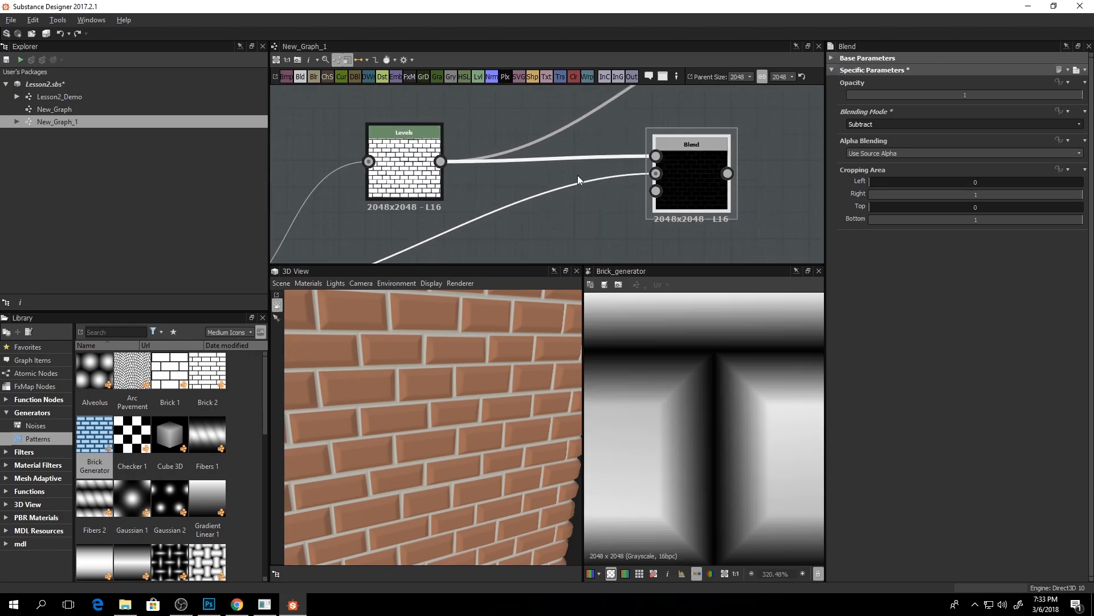
{"action": "middle_click_drag", "start_coordinate": [607, 193], "coordinate": [571, 198]}
{"action": "left_click", "coordinate": [620, 161]}
{"action": "left_click", "coordinate": [621, 179]}
{"action": "left_click", "coordinate": [670, 161]}
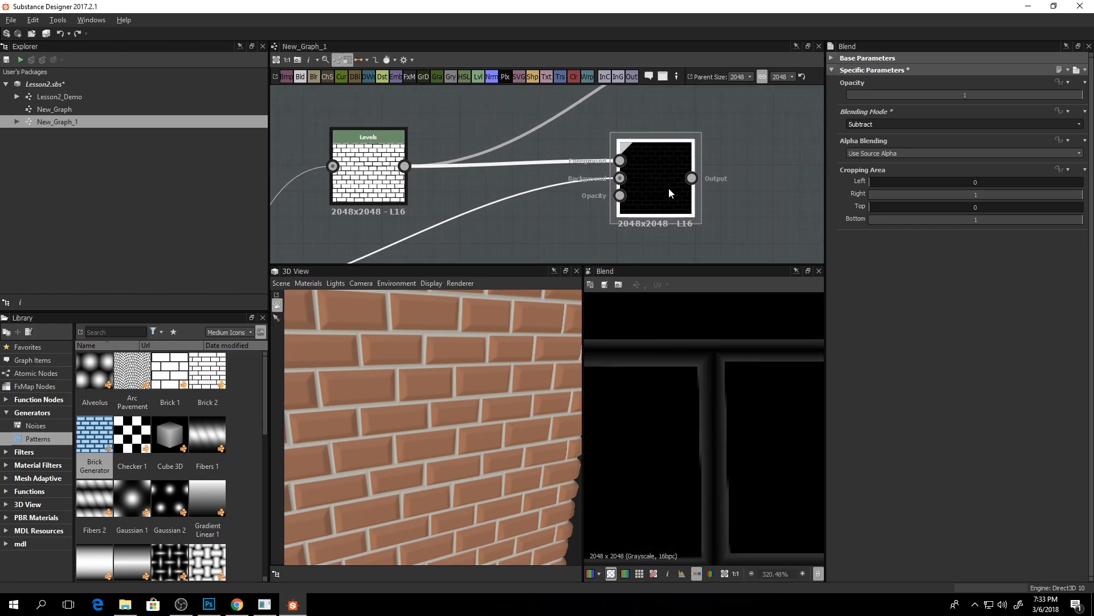
- Examine the brick outlines of the Subtract blend at several magnifications in the 2D view
{"action": "scroll", "coordinate": [700, 416], "scroll_direction": "down", "scroll_amount": 5}
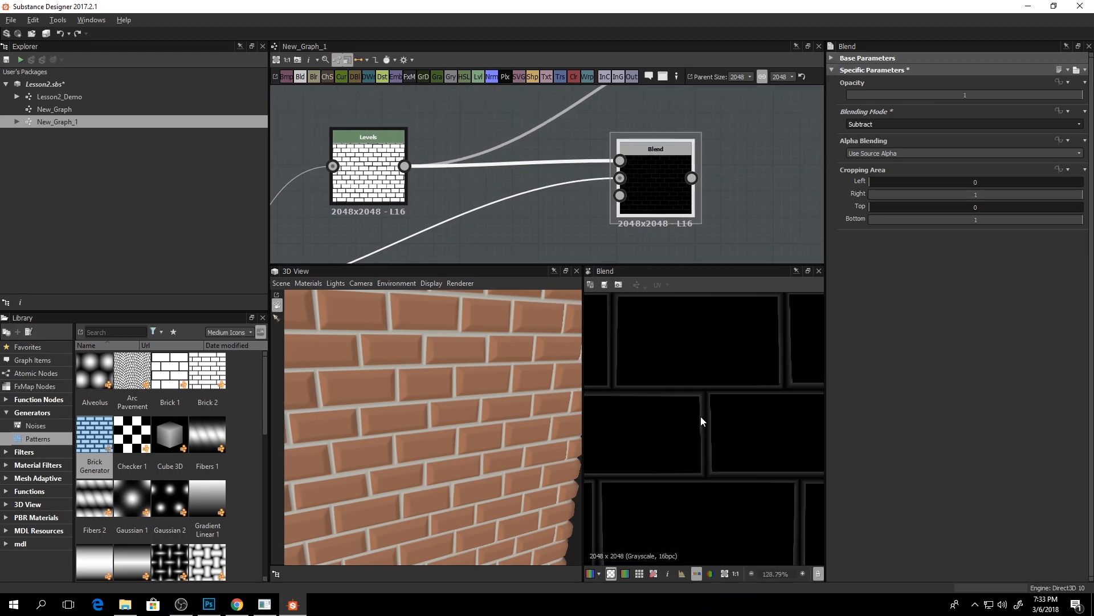
{"action": "scroll", "coordinate": [700, 418], "scroll_direction": "up", "scroll_amount": 4}
{"action": "scroll", "coordinate": [712, 395], "scroll_direction": "down", "scroll_amount": 2}
{"action": "scroll", "coordinate": [553, 179], "scroll_direction": "down", "scroll_amount": 3}
{"action": "middle_click_drag", "start_coordinate": [523, 225], "coordinate": [686, 137]}
{"action": "scroll", "coordinate": [729, 348], "scroll_direction": "down", "scroll_amount": 3}
{"action": "mouse_move", "coordinate": [728, 349]}
{"action": "middle_mouse_down"}
{"action": "mouse_move", "coordinate": [712, 360]}
{"action": "mouse_move", "coordinate": [721, 367]}
{"action": "middle_mouse_up"}
{"action": "scroll", "coordinate": [712, 360], "scroll_direction": "up", "scroll_amount": 4}
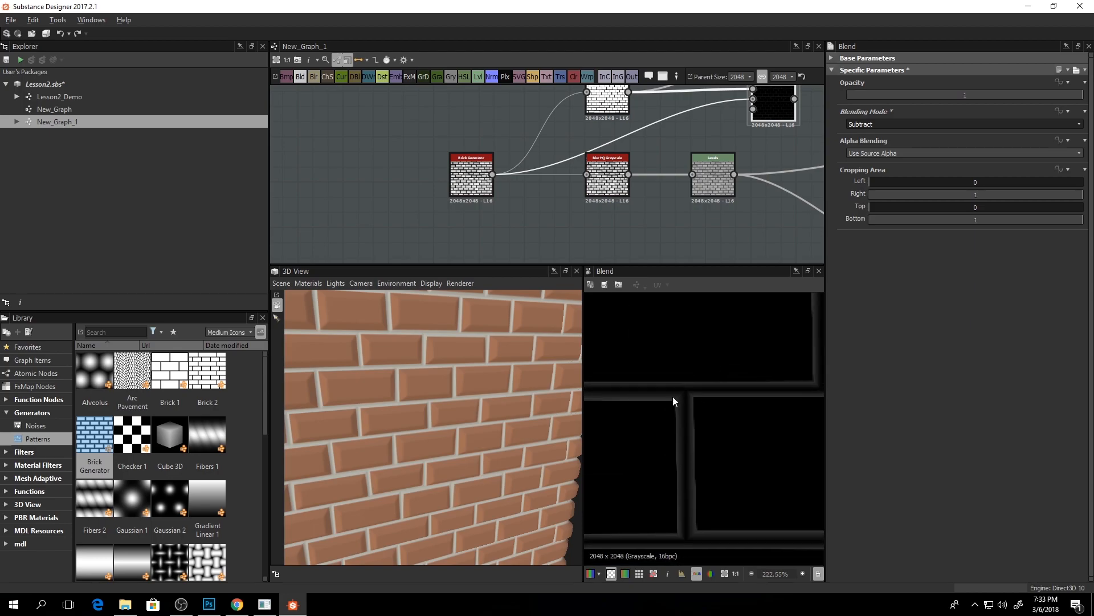
- Shift the Blend node slightly down and away from the upper Levels node in the graph
{"action": "middle_click_drag", "start_coordinate": [687, 160], "coordinate": [644, 186]}
{"action": "scroll", "coordinate": [643, 182], "scroll_direction": "down", "scroll_amount": 3}
{"action": "middle_click_drag", "start_coordinate": [693, 118], "coordinate": [638, 151]}
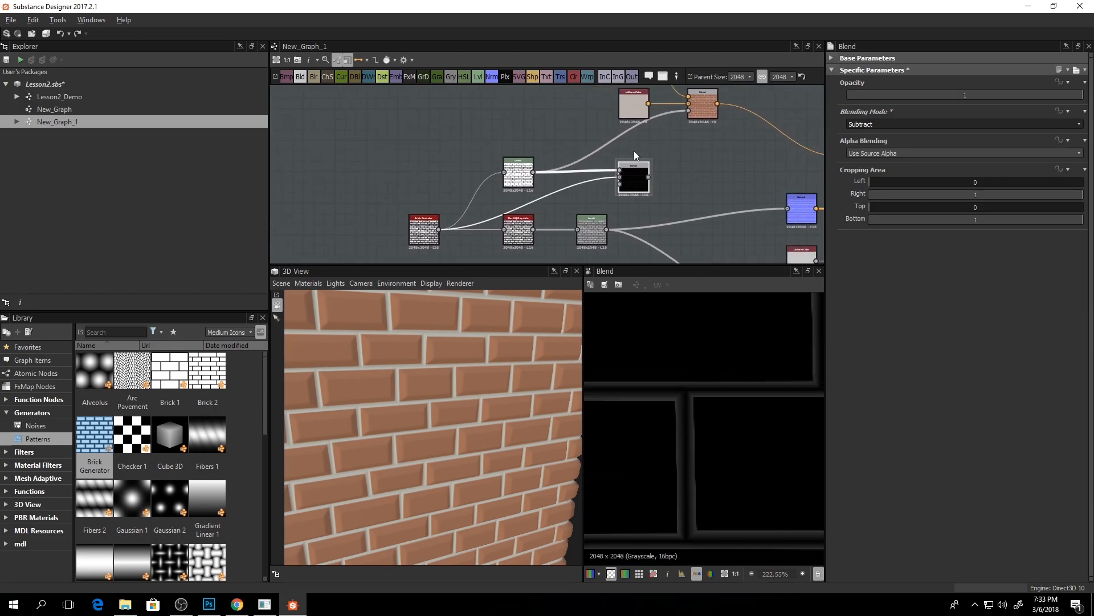
{"action": "left_click_drag", "start_coordinate": [633, 173], "coordinate": [641, 184]}
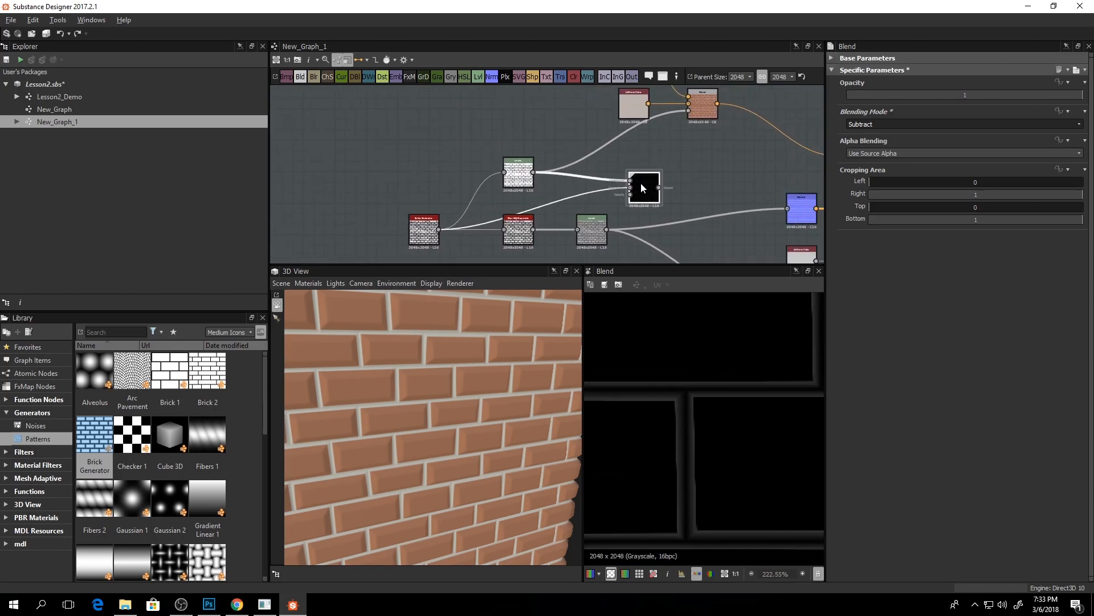
- Preview the Levels mask, the Brick Generator pattern and the Subtract blend one after another in the 2D view
{"action": "middle_click_drag", "start_coordinate": [539, 166], "coordinate": [551, 156]}
{"action": "left_click", "coordinate": [539, 171]}
{"action": "double_click", "coordinate": [539, 171]}
{"action": "scroll", "coordinate": [678, 450], "scroll_direction": "down", "scroll_amount": 5}
{"action": "scroll", "coordinate": [684, 447], "scroll_direction": "up", "scroll_amount": 3}
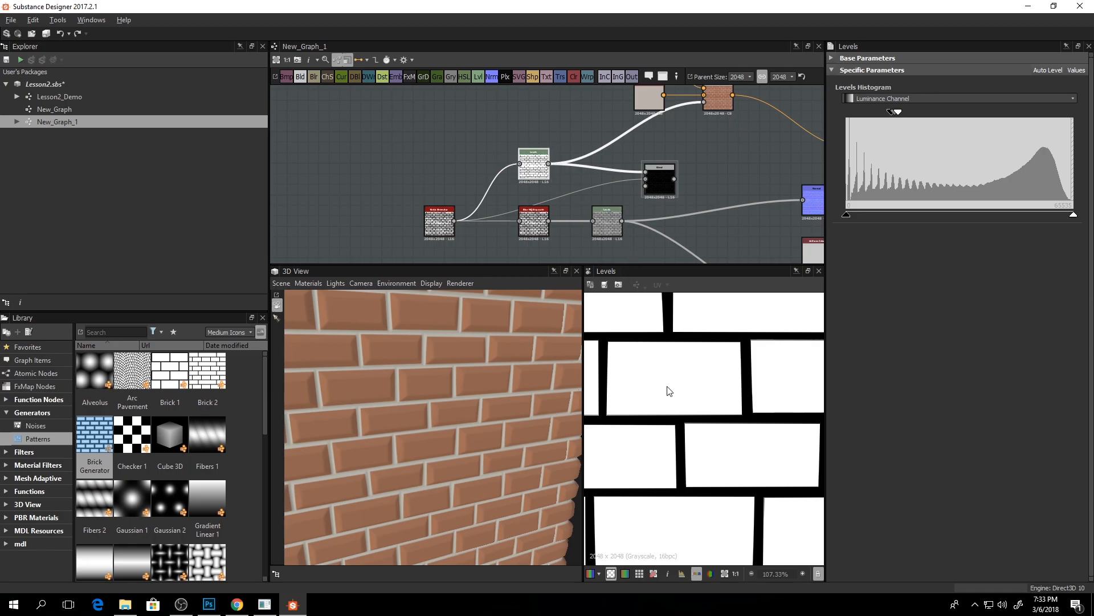
{"action": "double_click", "coordinate": [439, 222]}
{"action": "double_click", "coordinate": [664, 180]}
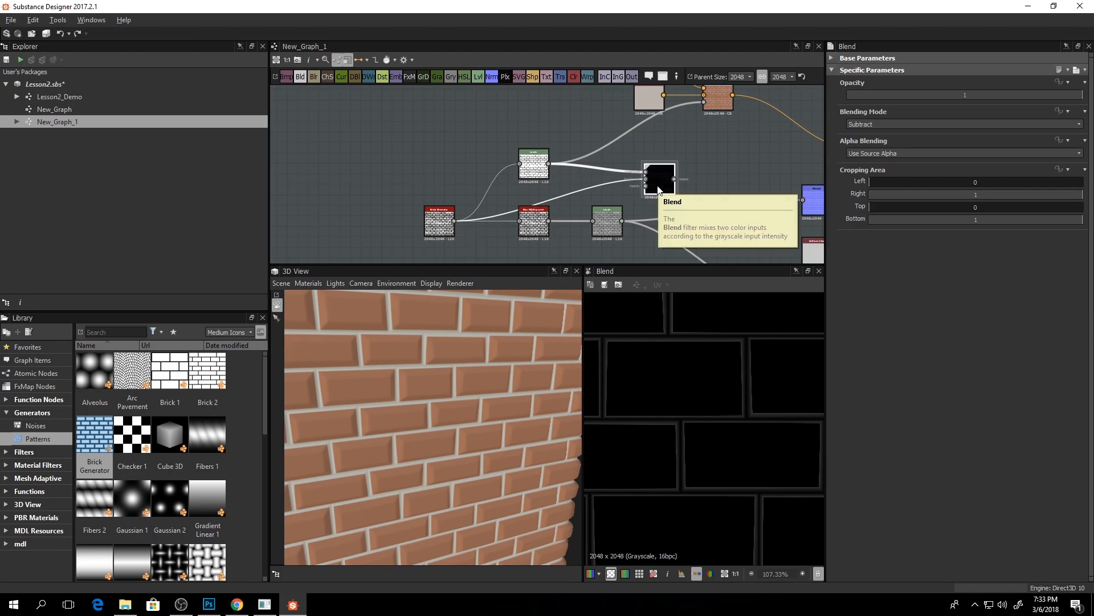
- Add an Invert Grayscale node fed by the Brick Generator output and preview the inverted brick pattern
{"action": "scroll", "coordinate": [648, 189], "scroll_direction": "up", "scroll_amount": 3}
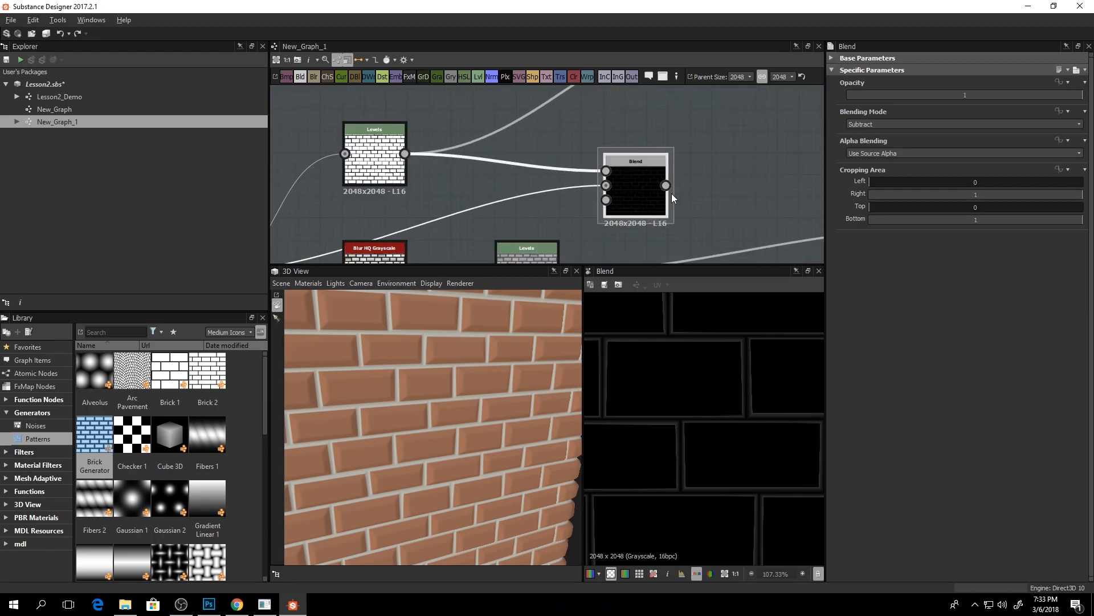
{"action": "scroll", "coordinate": [686, 176], "scroll_direction": "down", "scroll_amount": 4}
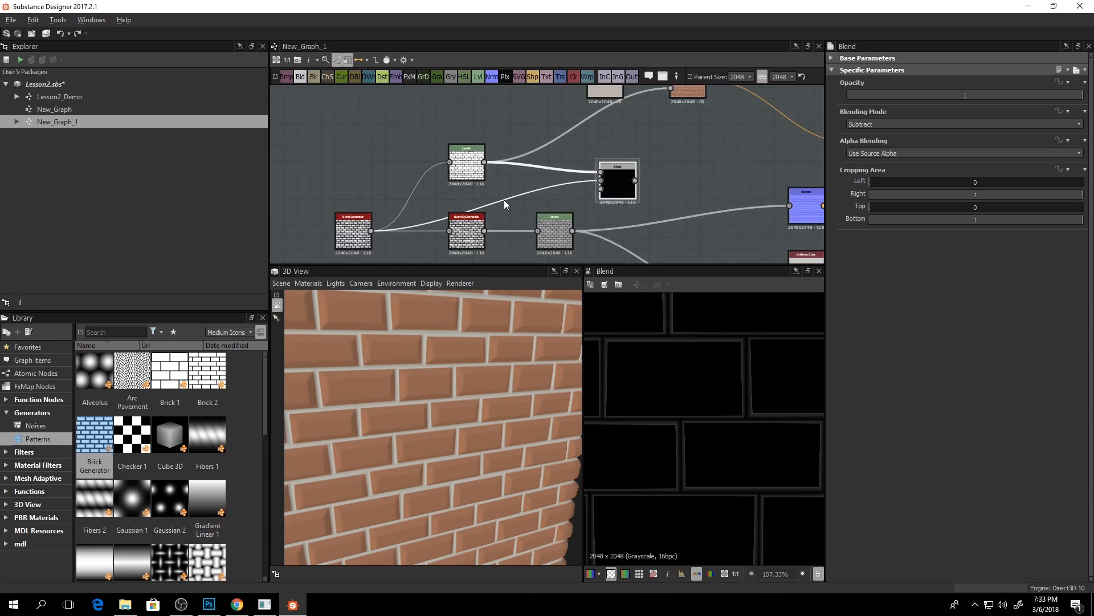
{"action": "left_click", "coordinate": [539, 205]}
{"action": "key", "text": "space"}
{"action": "type", "text": "noi"}
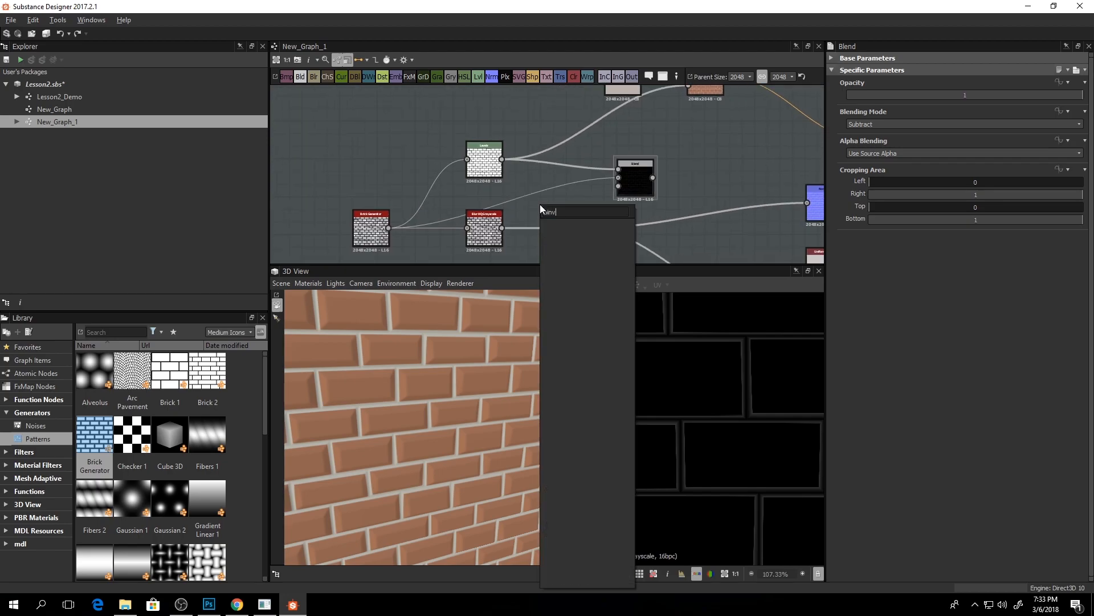
{"action": "key", "text": "BackSpace"}
{"action": "key", "text": "BackSpace"}
{"action": "key", "text": "BackSpace"}
{"action": "type", "text": "inver"}
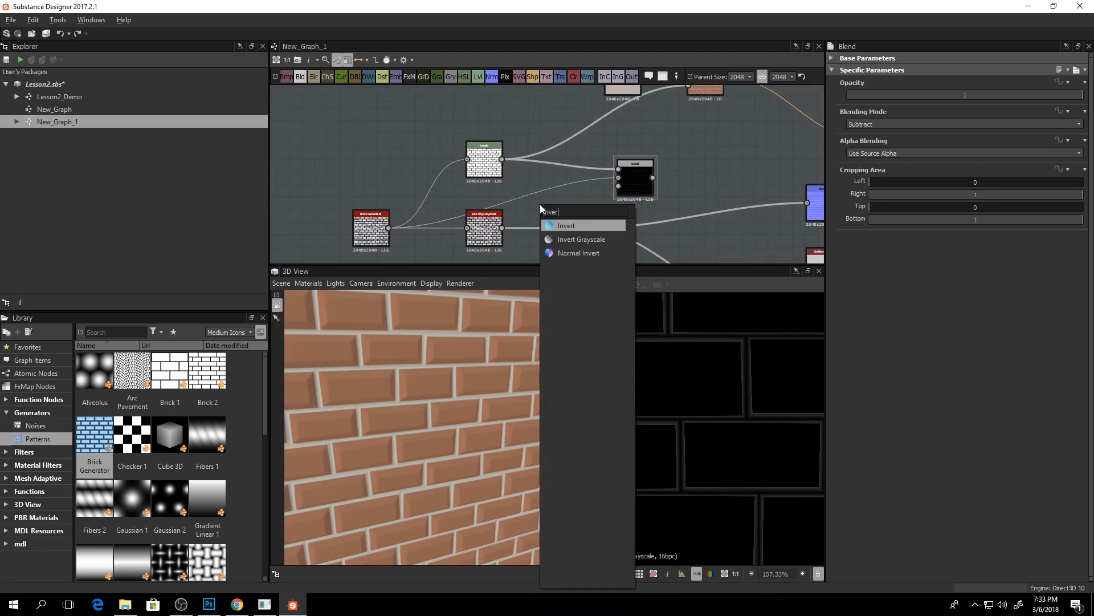
{"action": "left_click", "coordinate": [581, 239]}
{"action": "left_click_drag", "start_coordinate": [388, 228], "coordinate": [534, 209]}
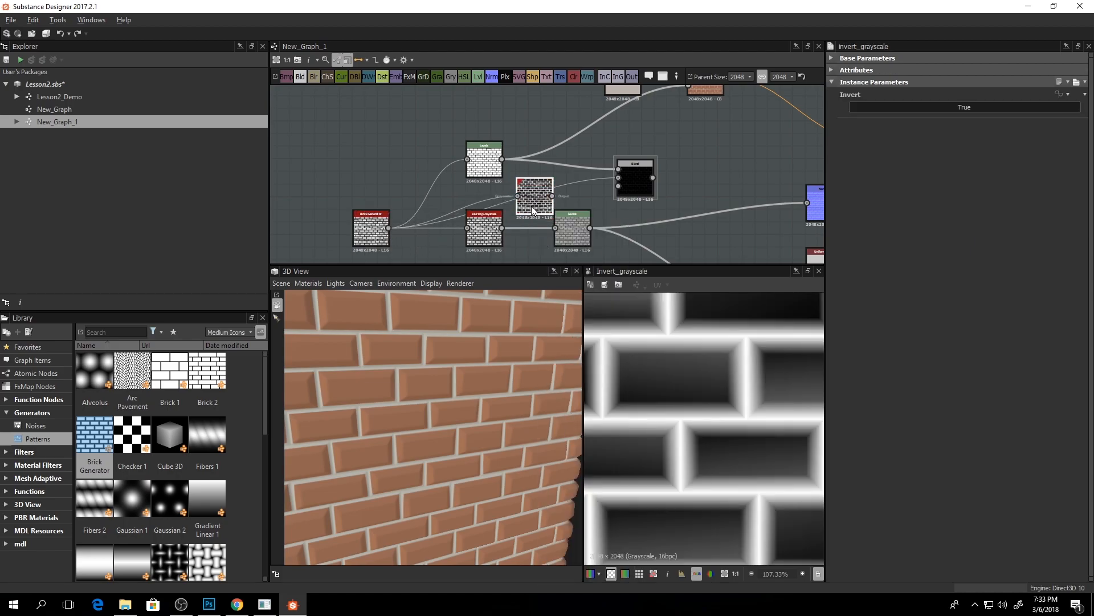
{"action": "scroll", "coordinate": [713, 416], "scroll_direction": "down", "scroll_amount": 8}
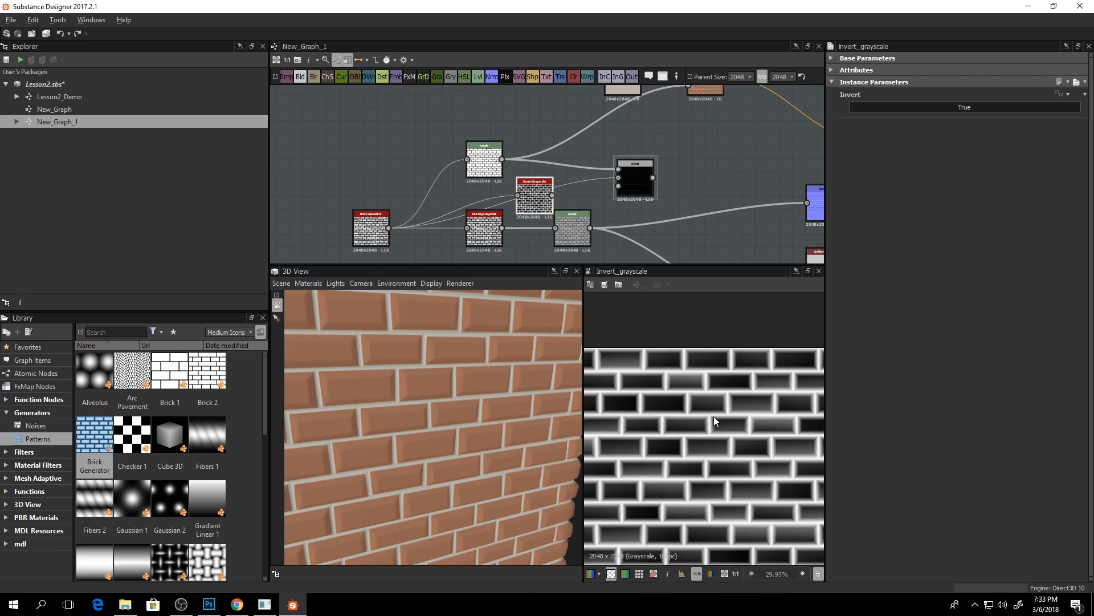
{"action": "scroll", "coordinate": [697, 438], "scroll_direction": "up", "scroll_amount": 7}
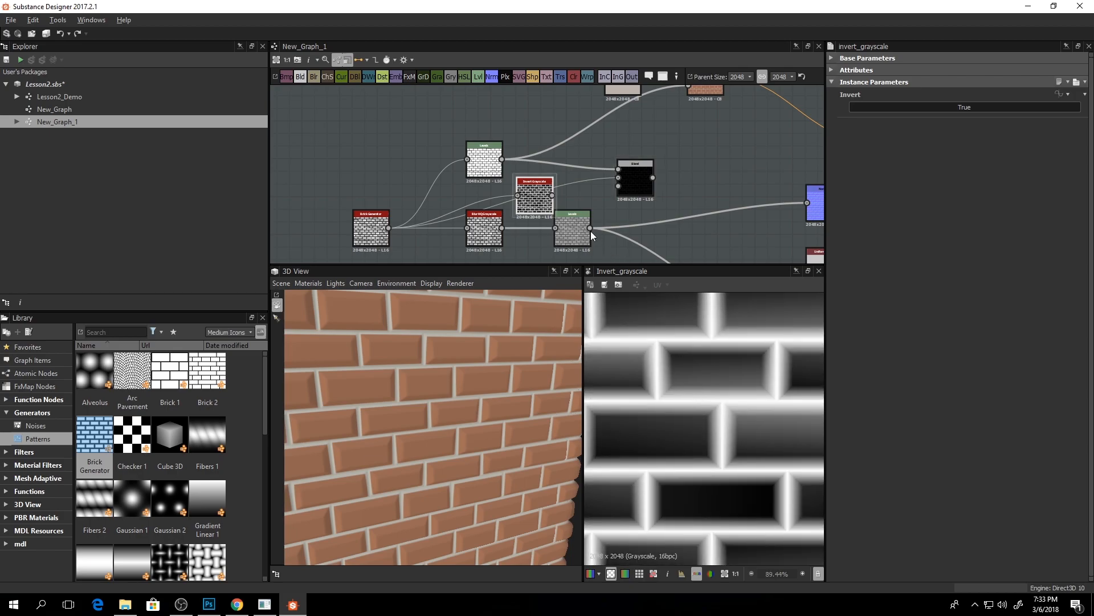
- Connect the Invert Grayscale output to the Subtract Blend's background, keeping Levels as foreground, and stack the node beneath Levels
{"action": "left_click_drag", "start_coordinate": [617, 174], "coordinate": [617, 172]}
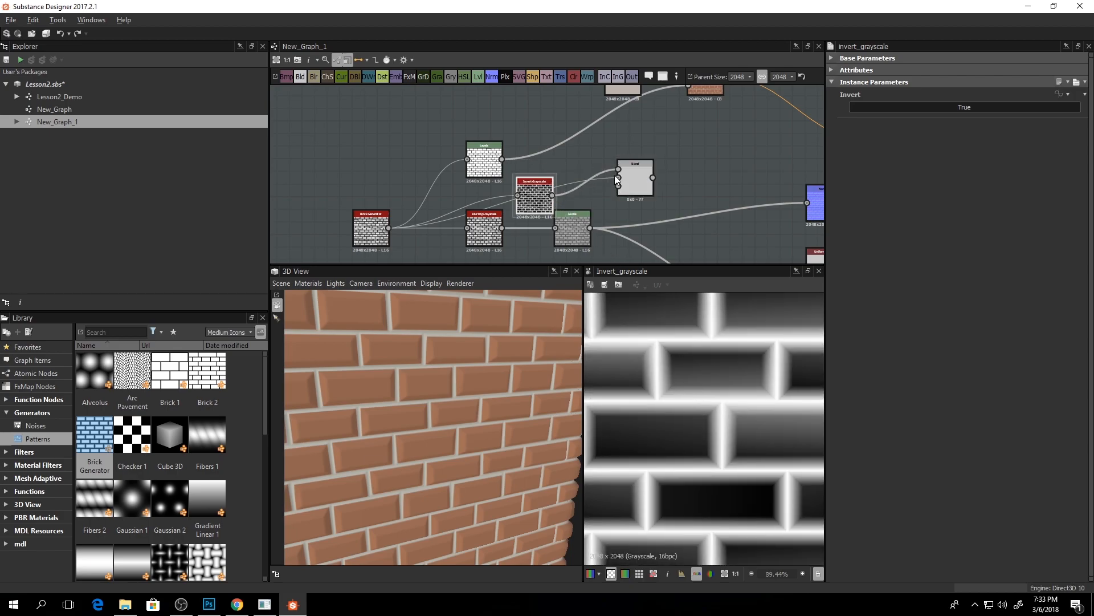
{"action": "left_click", "coordinate": [548, 195]}
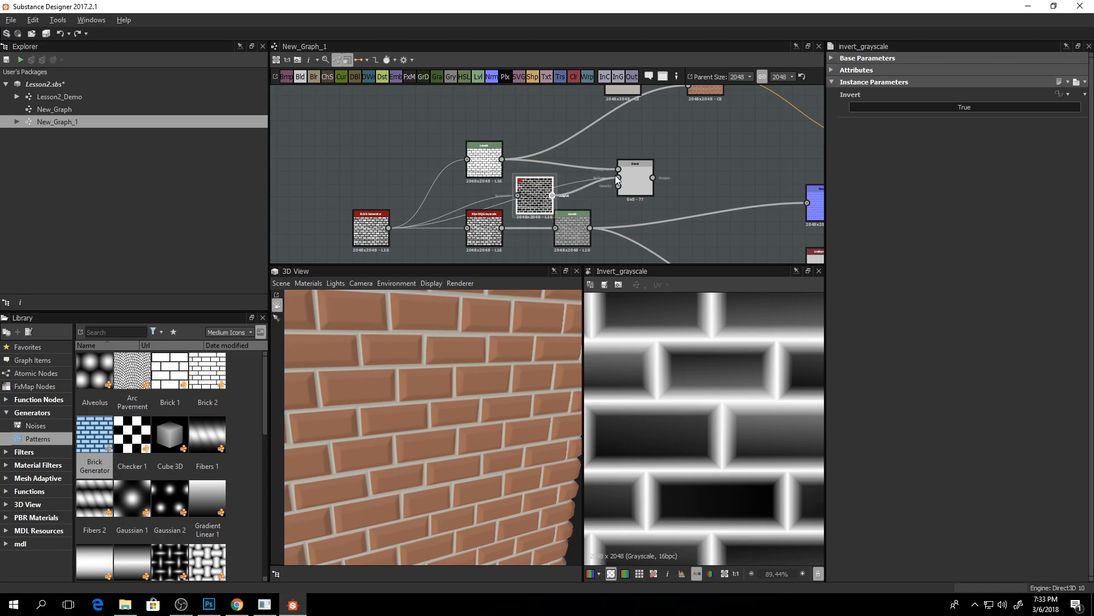
{"action": "left_click_drag", "start_coordinate": [534, 197], "coordinate": [485, 146]}
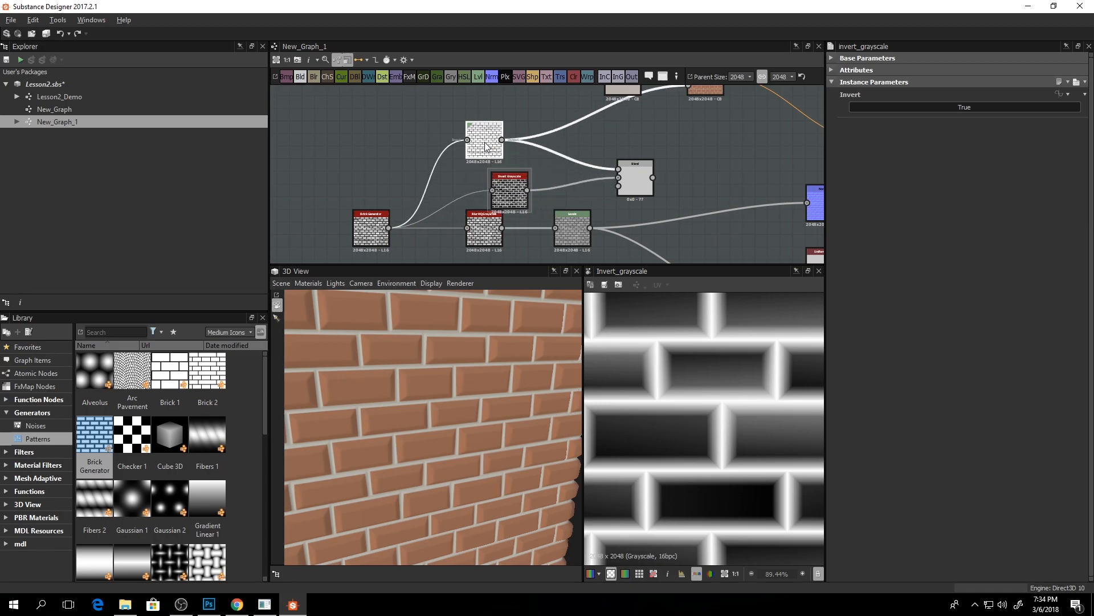
{"action": "left_click_drag", "start_coordinate": [513, 183], "coordinate": [484, 179]}
- Preview the Subtract Blend output and examine the gradients along its mortar lines up close
{"action": "middle_click_drag", "start_coordinate": [616, 146], "coordinate": [593, 152]}
{"action": "double_click", "coordinate": [613, 181]}
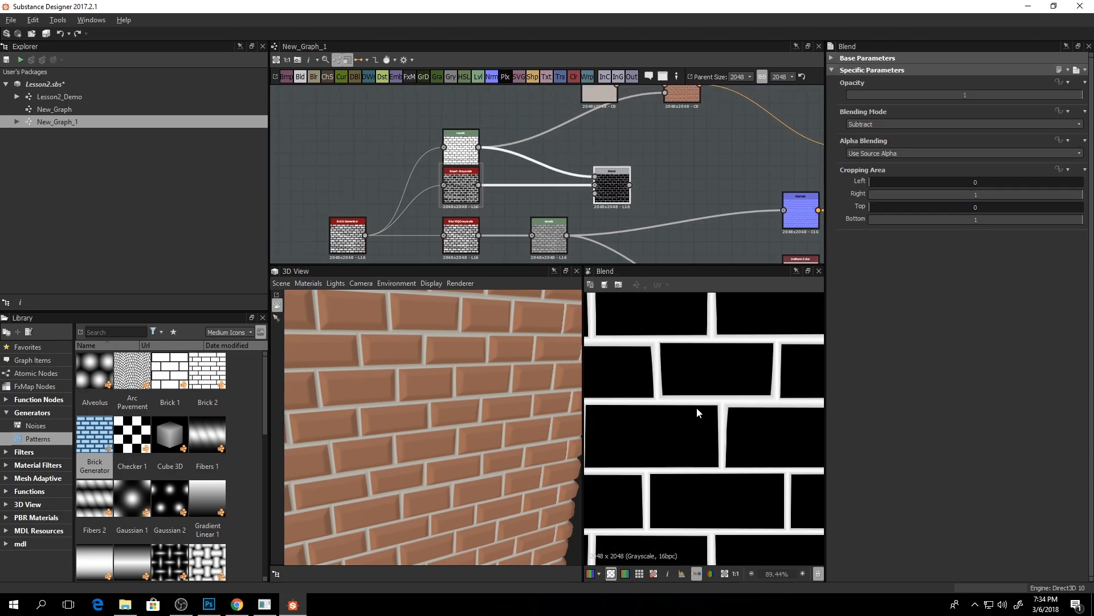
{"action": "scroll", "coordinate": [697, 407], "scroll_direction": "up", "scroll_amount": 4}
{"action": "middle_click_drag", "start_coordinate": [696, 407], "coordinate": [633, 405]}
{"action": "middle_click_drag", "start_coordinate": [703, 396], "coordinate": [708, 421]}
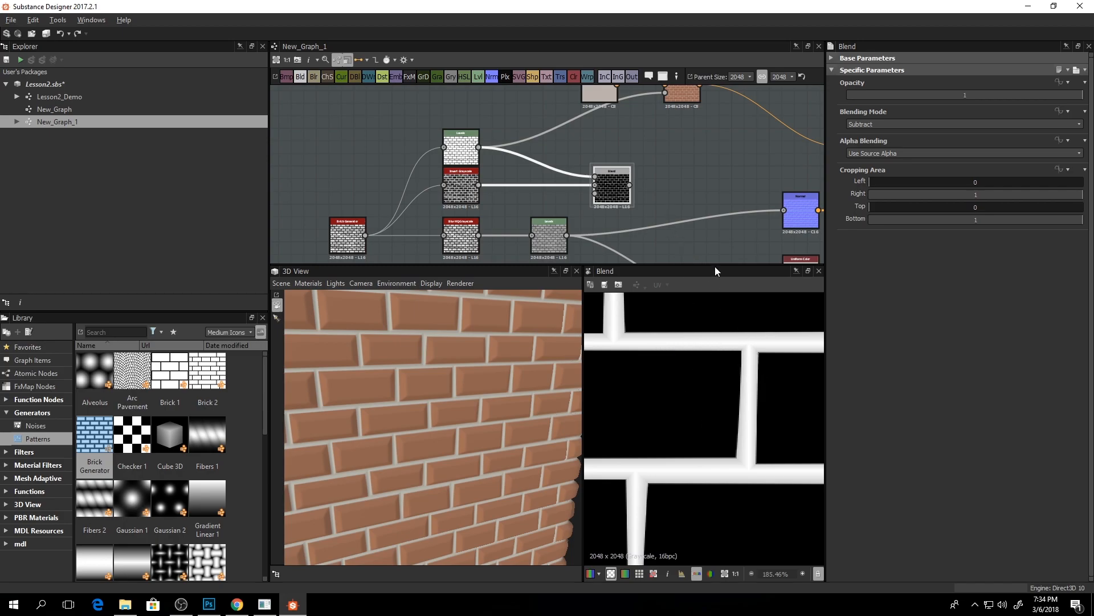
- Move the Subtract Blend node closer to the Levels and Invert Grayscale nodes
{"action": "mouse_move", "coordinate": [631, 202]}
{"action": "middle_mouse_down"}
{"action": "mouse_move", "coordinate": [598, 183]}
{"action": "mouse_move", "coordinate": [621, 192]}
{"action": "middle_mouse_up"}
{"action": "scroll", "coordinate": [598, 183], "scroll_direction": "down", "scroll_amount": 1}
{"action": "left_click_drag", "start_coordinate": [600, 176], "coordinate": [538, 163]}
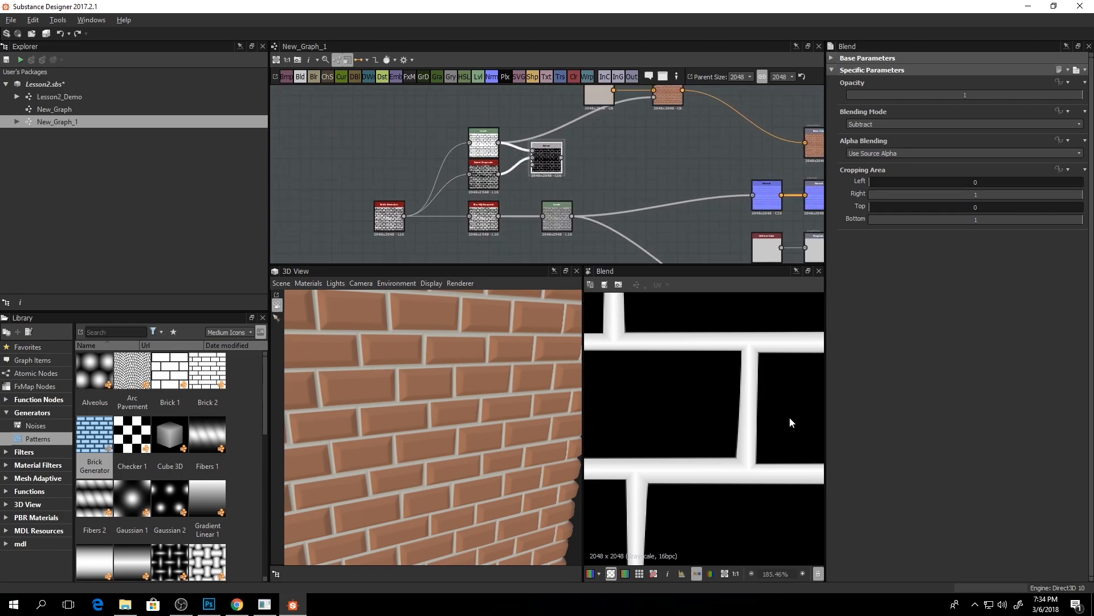
{"action": "middle_click_drag", "start_coordinate": [587, 158], "coordinate": [570, 169]}
{"action": "scroll", "coordinate": [569, 170], "scroll_direction": "up", "scroll_amount": 2}
{"action": "left_click", "coordinate": [568, 171]}
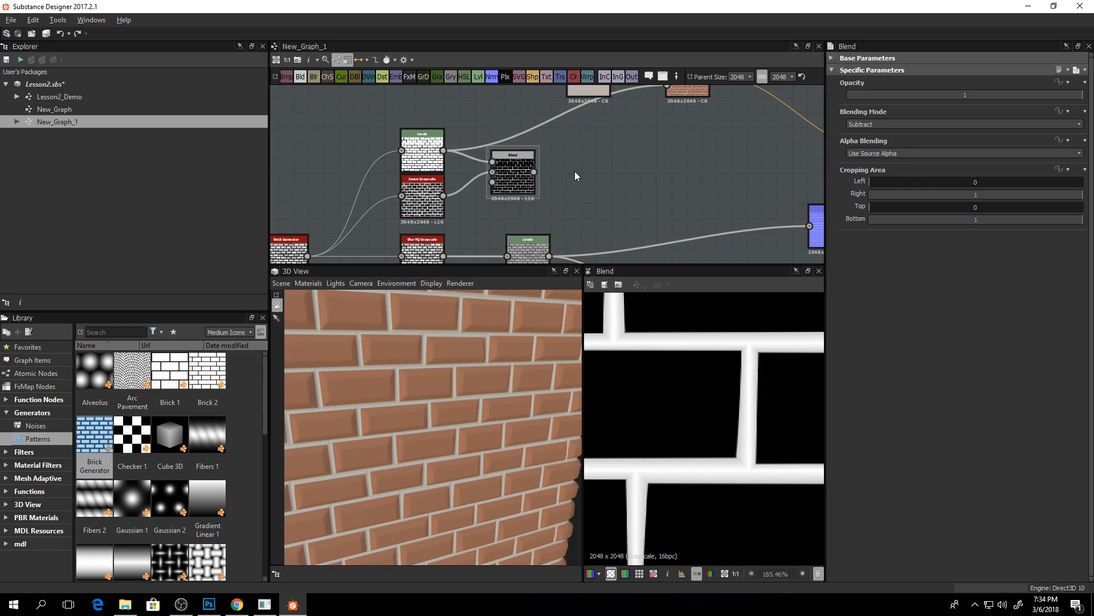
{"action": "key", "text": "space"}
{"action": "type", "text": "blur"}
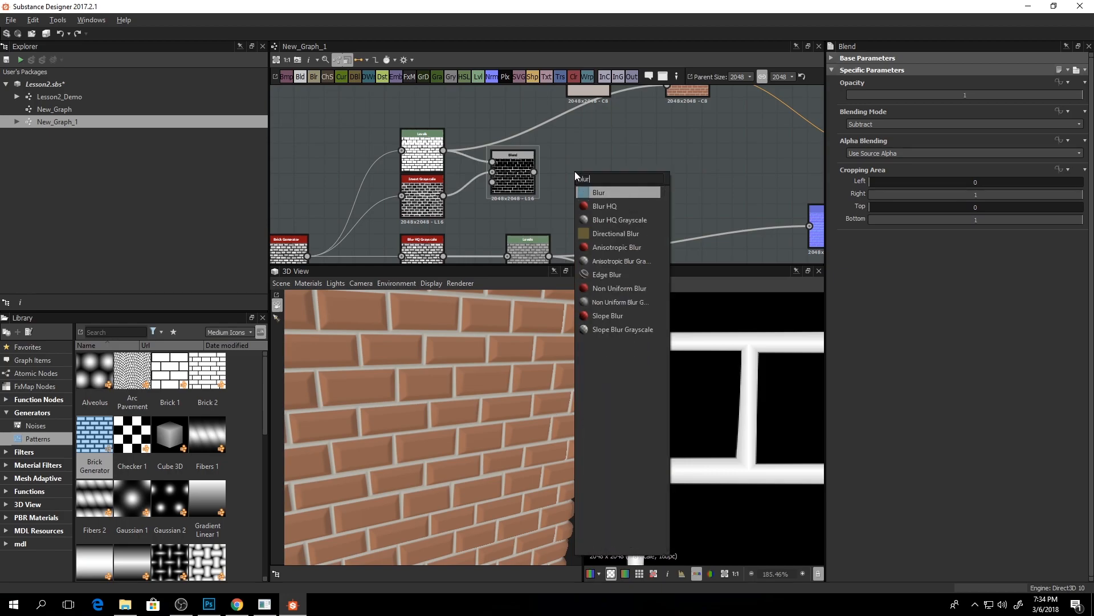
{"action": "left_click", "coordinate": [614, 132]}
- Add a Normal node fed by the Subtract Blend, set its intensity to 20 and examine the mortar edges
{"action": "left_click_drag", "start_coordinate": [490, 78], "coordinate": [628, 170]}
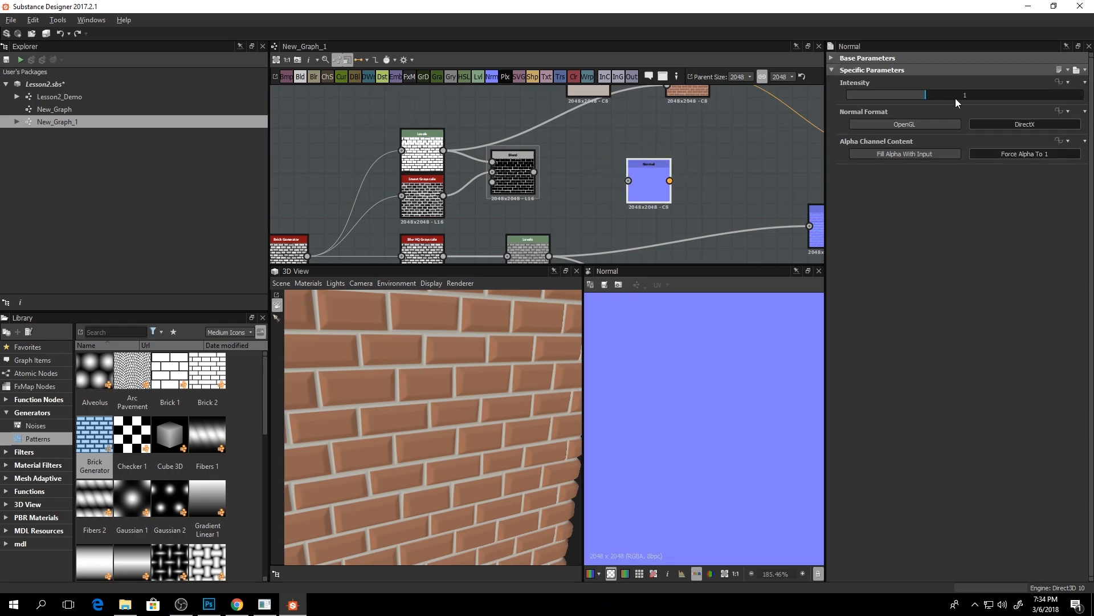
{"action": "type", "text": "20"}
{"action": "key", "text": "Return"}
{"action": "left_click_drag", "start_coordinate": [534, 172], "coordinate": [628, 180]}
{"action": "scroll", "coordinate": [739, 372], "scroll_direction": "up", "scroll_amount": 2}
{"action": "middle_click_drag", "start_coordinate": [740, 372], "coordinate": [710, 379]}
{"action": "scroll", "coordinate": [729, 375], "scroll_direction": "up", "scroll_amount": 2}
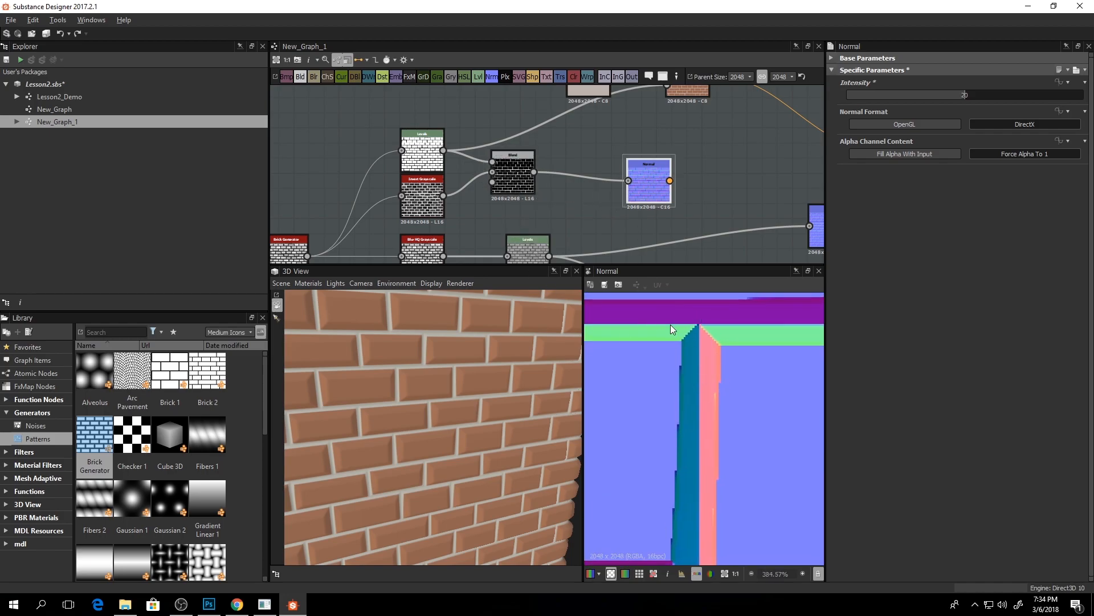
{"action": "scroll", "coordinate": [706, 342], "scroll_direction": "down", "scroll_amount": 1}
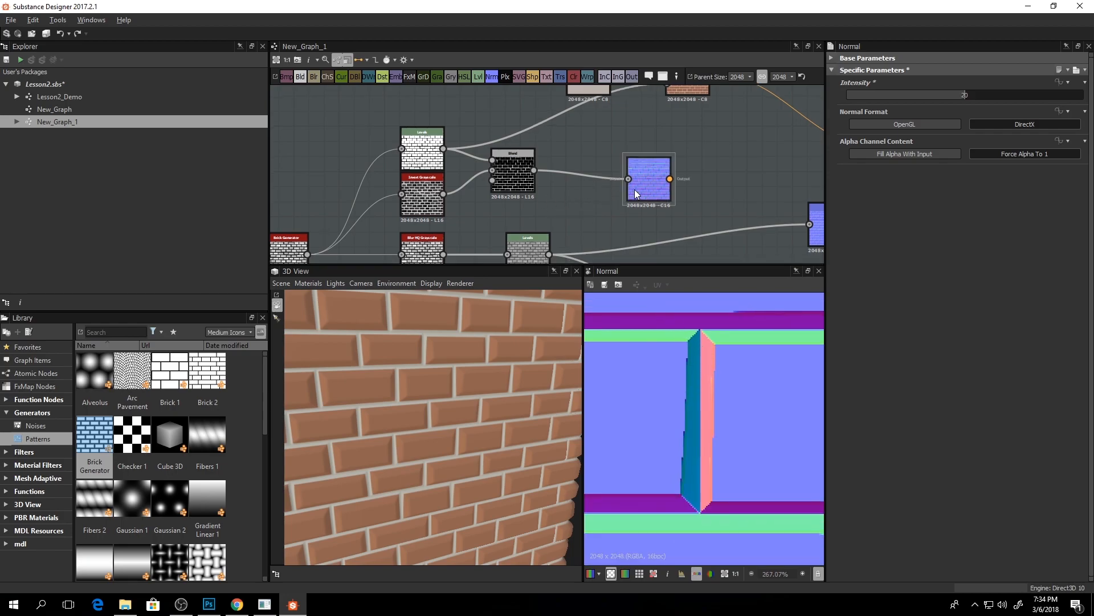
- Move the Normal node aside and add a Blur HQ Grayscale node after the Subtract Blend with Quality 1 and Intensity 2.17
{"action": "left_click_drag", "start_coordinate": [634, 190], "coordinate": [685, 178]}
{"action": "key", "text": "space"}
{"action": "type", "text": "blur"}
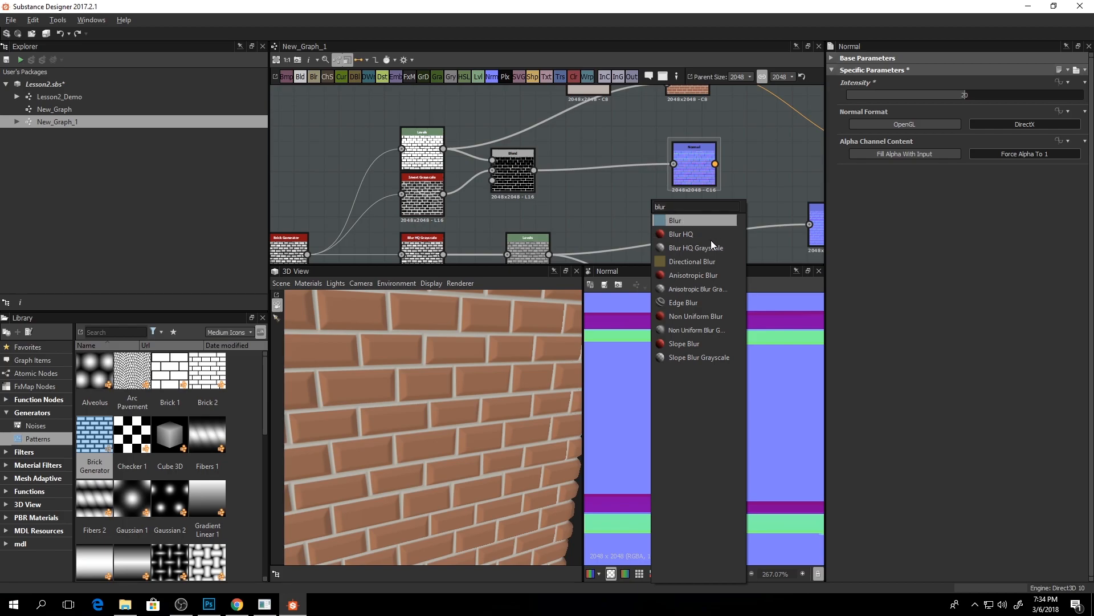
{"action": "left_click", "coordinate": [704, 249]}
{"action": "left_click_drag", "start_coordinate": [633, 200], "coordinate": [581, 192]}
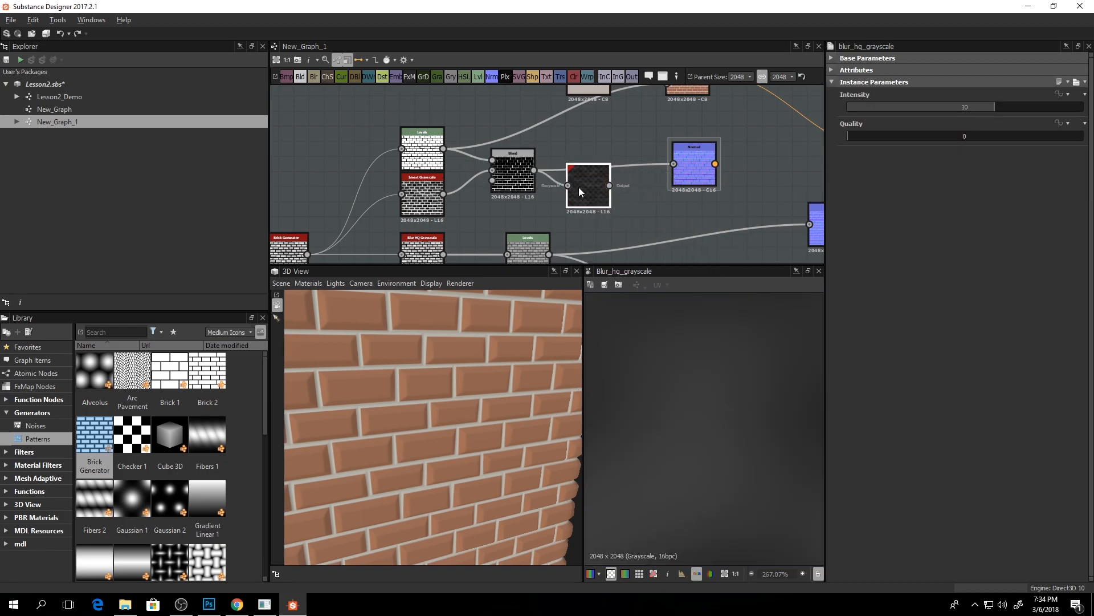
{"action": "left_click", "coordinate": [1034, 136]}
{"action": "left_click", "coordinate": [967, 107]}
{"action": "left_click_drag", "start_coordinate": [933, 115], "coordinate": [879, 117]}
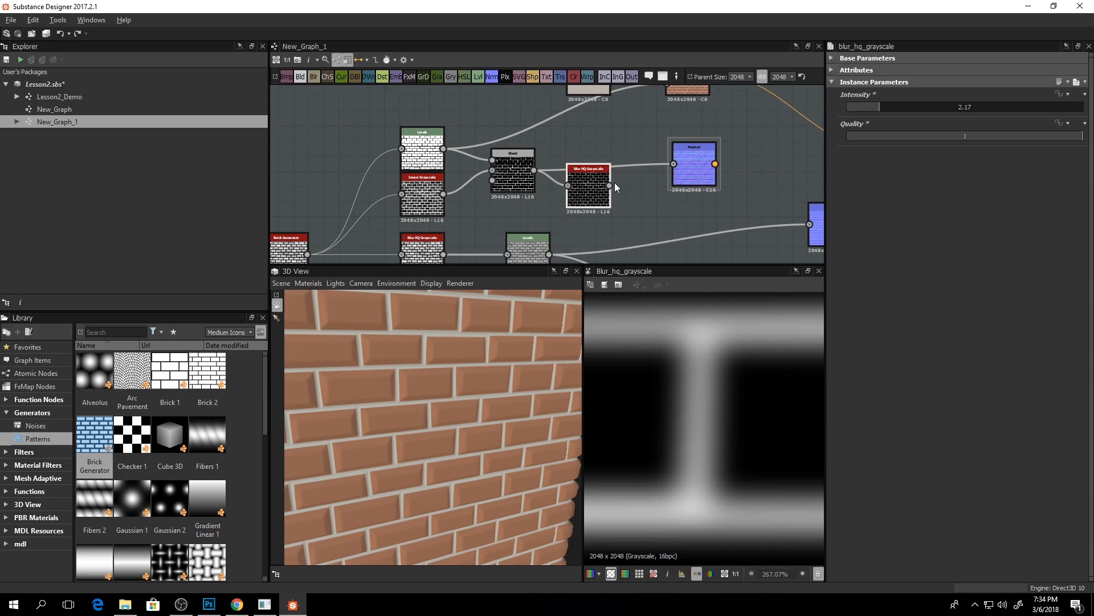
- Feed the Blur HQ Grayscale output into the new Normal node in place of the Blend and preview the result
{"action": "double_click", "coordinate": [686, 167]}
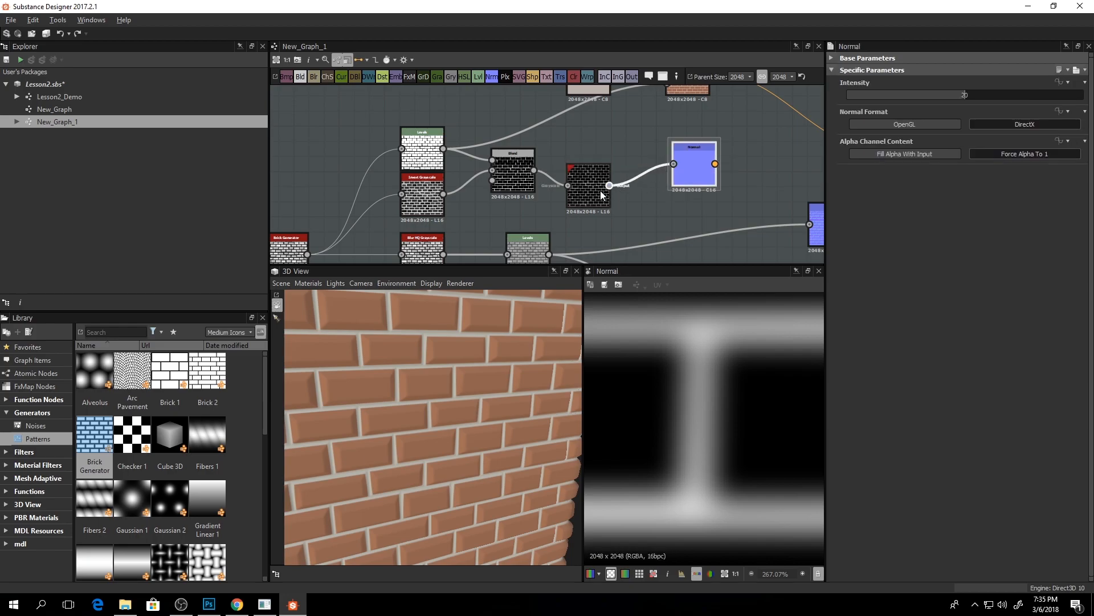
{"action": "left_click", "coordinate": [587, 196]}
{"action": "left_click", "coordinate": [689, 179]}
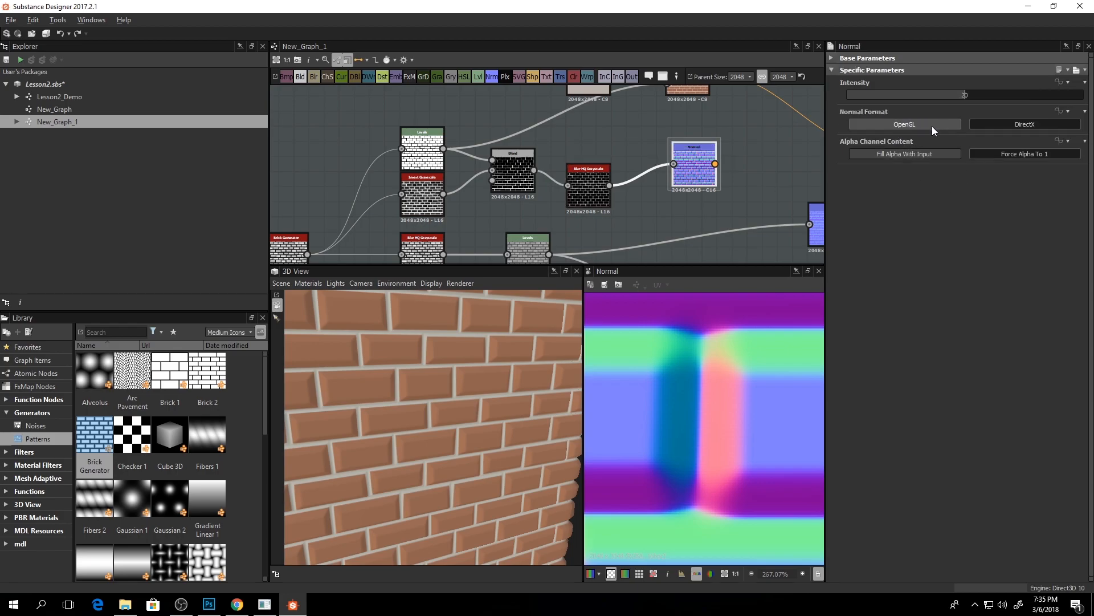
- Set the Normal node's format to OpenGL and its intensity to 4.55
{"action": "left_click", "coordinate": [932, 126]}
{"action": "scroll", "coordinate": [674, 496], "scroll_direction": "down", "scroll_amount": 10}
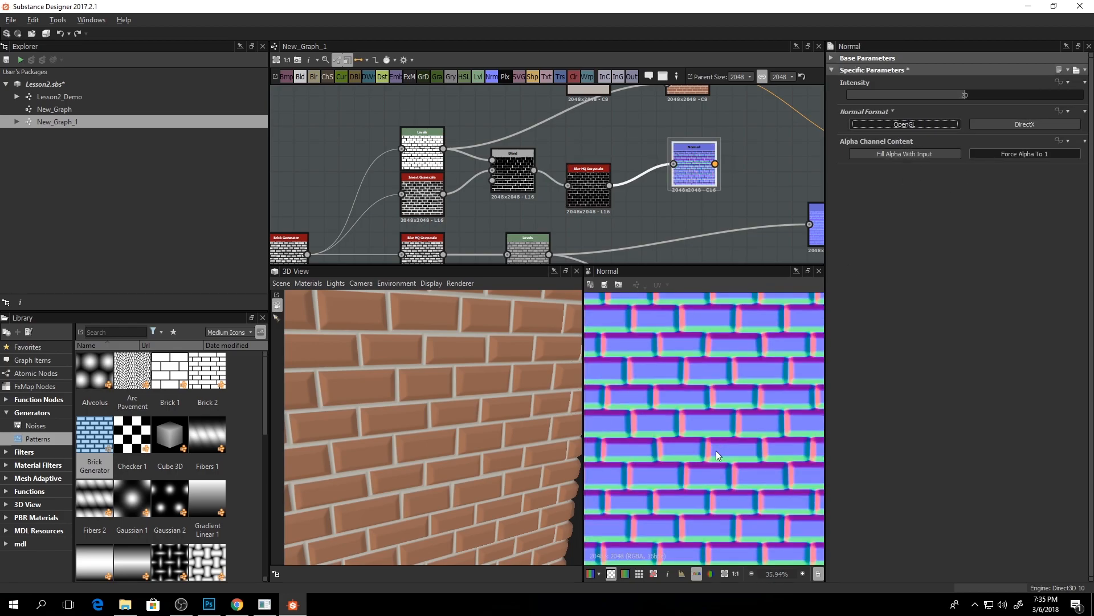
{"action": "scroll", "coordinate": [721, 441], "scroll_direction": "up", "scroll_amount": 5}
{"action": "left_click_drag", "start_coordinate": [906, 95], "coordinate": [879, 100]}
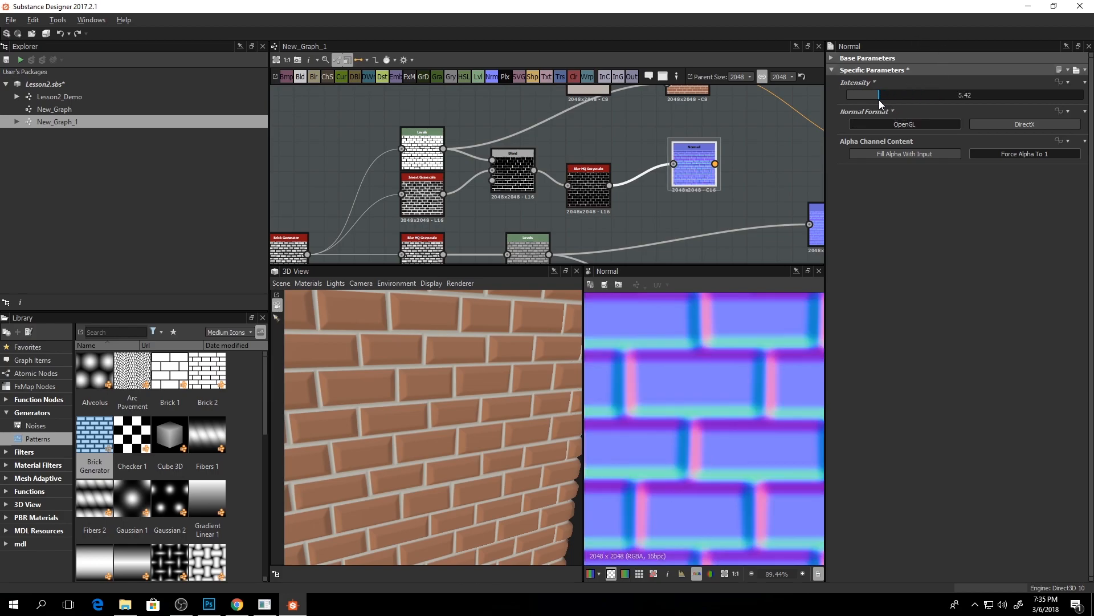
{"action": "mouse_move", "coordinate": [879, 100]}
{"action": "left_mouse_down"}
{"action": "mouse_move", "coordinate": [922, 101]}
{"action": "mouse_move", "coordinate": [881, 106]}
{"action": "mouse_move", "coordinate": [891, 118]}
{"action": "left_mouse_up"}
- Review the graph around the mortar branch and preview the Blur HQ Grayscale output in the 2D view
{"action": "scroll", "coordinate": [508, 178], "scroll_direction": "down", "scroll_amount": 2}
{"action": "middle_click_drag", "start_coordinate": [645, 189], "coordinate": [513, 157]}
{"action": "scroll", "coordinate": [513, 158], "scroll_direction": "down", "scroll_amount": 1}
{"action": "scroll", "coordinate": [608, 191], "scroll_direction": "up", "scroll_amount": 3}
{"action": "middle_click_drag", "start_coordinate": [351, 167], "coordinate": [450, 186]}
{"action": "middle_click_drag", "start_coordinate": [556, 155], "coordinate": [734, 203]}
{"action": "scroll", "coordinate": [634, 182], "scroll_direction": "down", "scroll_amount": 3}
{"action": "scroll", "coordinate": [634, 182], "scroll_direction": "up", "scroll_amount": 3}
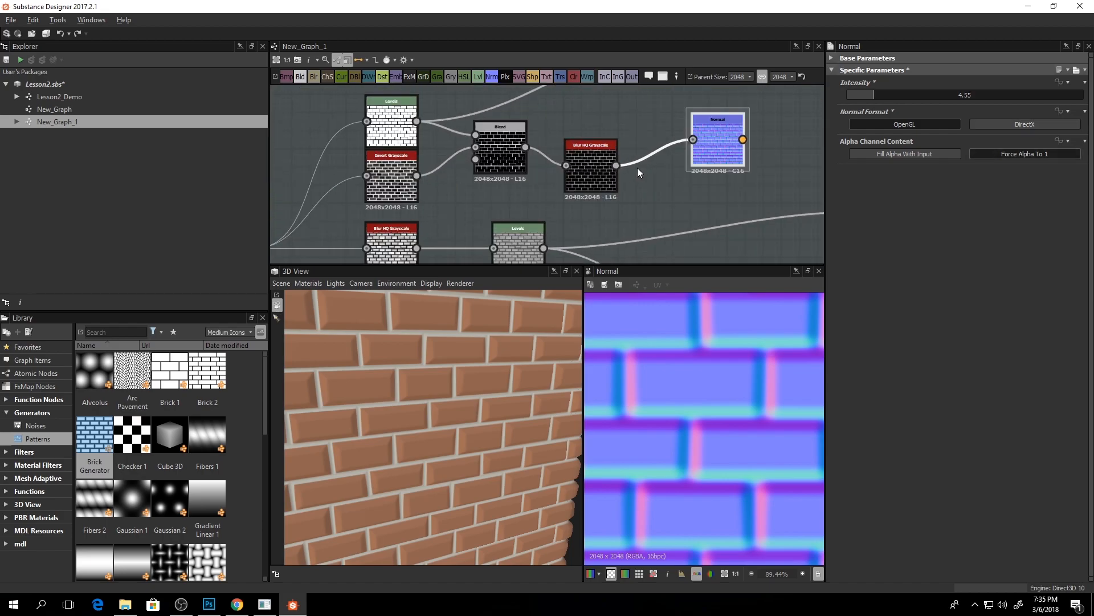
{"action": "double_click", "coordinate": [614, 183]}
{"action": "middle_click_drag", "start_coordinate": [672, 161], "coordinate": [668, 135]}
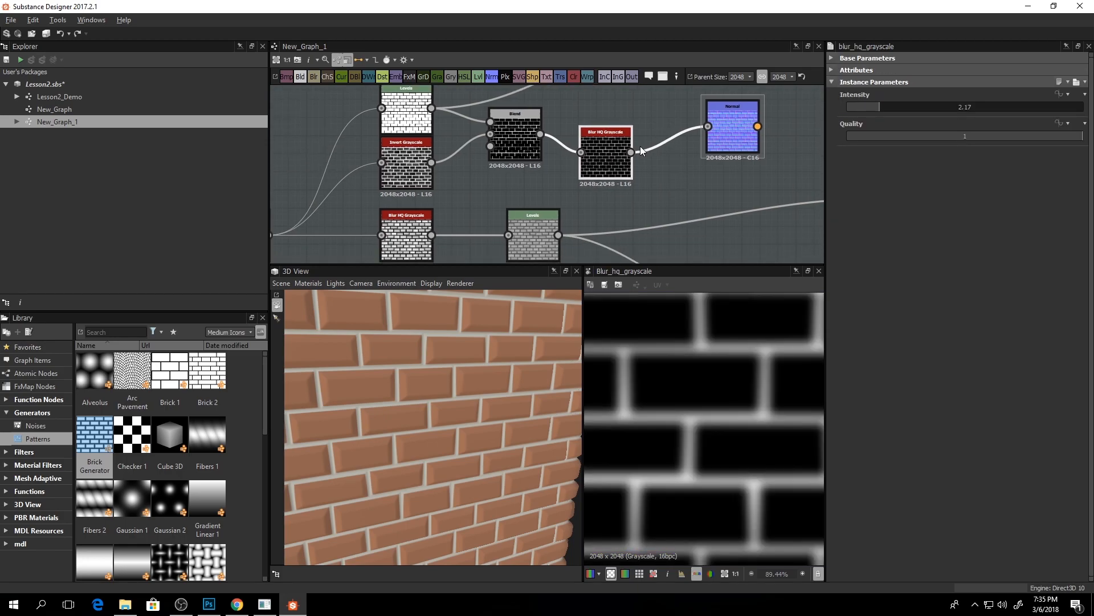
- Shift the Blur HQ Grayscale node slightly upward and preview the Normal node it feeds
{"action": "left_click_drag", "start_coordinate": [610, 171], "coordinate": [609, 149]}
{"action": "left_click", "coordinate": [742, 142]}
{"action": "double_click", "coordinate": [742, 141]}
{"action": "scroll", "coordinate": [710, 374], "scroll_direction": "up", "scroll_amount": 2}
{"action": "scroll", "coordinate": [714, 381], "scroll_direction": "down", "scroll_amount": 3}
{"action": "scroll", "coordinate": [688, 203], "scroll_direction": "down", "scroll_amount": 4}
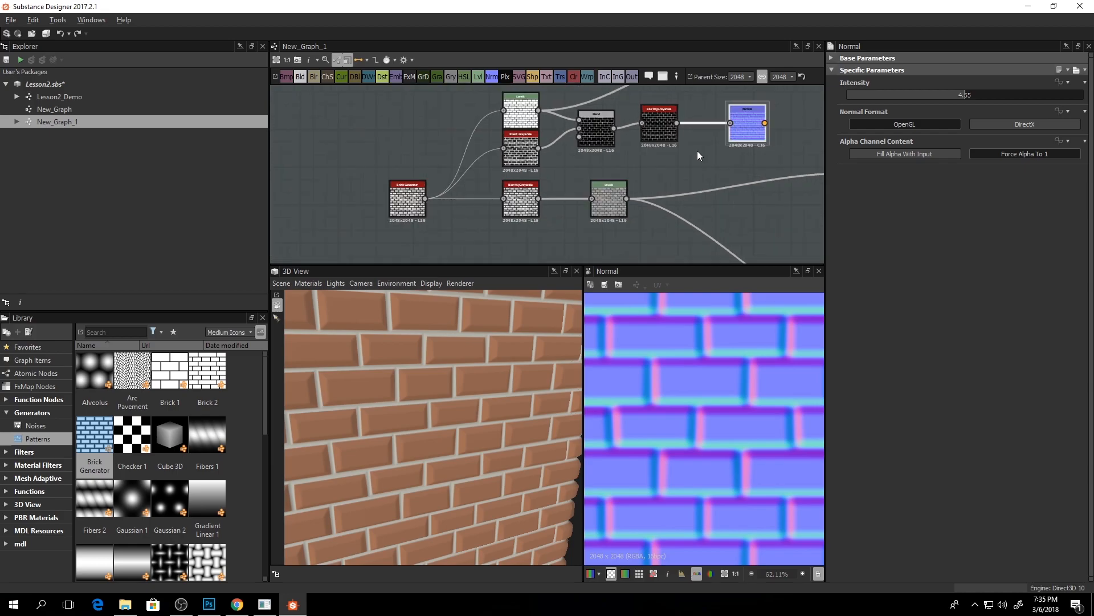
- Move the Normal node farther from the Blur HQ Grayscale node to leave space between them
{"action": "scroll", "coordinate": [685, 153], "scroll_direction": "up", "scroll_amount": 3}
{"action": "left_click_drag", "start_coordinate": [641, 179], "coordinate": [705, 153]}
{"action": "scroll", "coordinate": [705, 319], "scroll_direction": "up", "scroll_amount": 4}
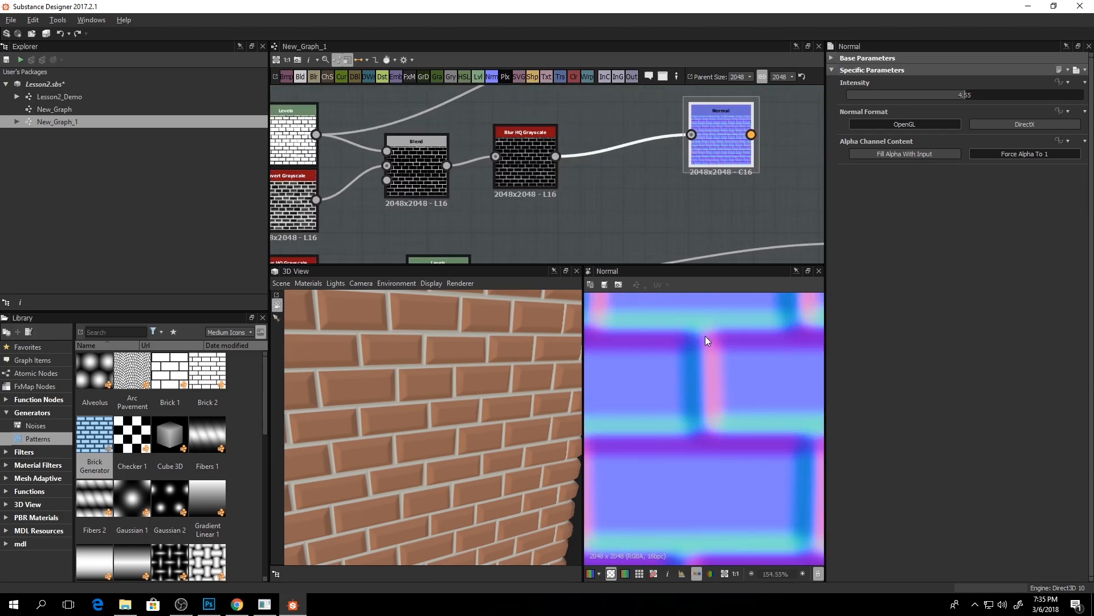
{"action": "scroll", "coordinate": [690, 166], "scroll_direction": "down", "scroll_amount": 3}
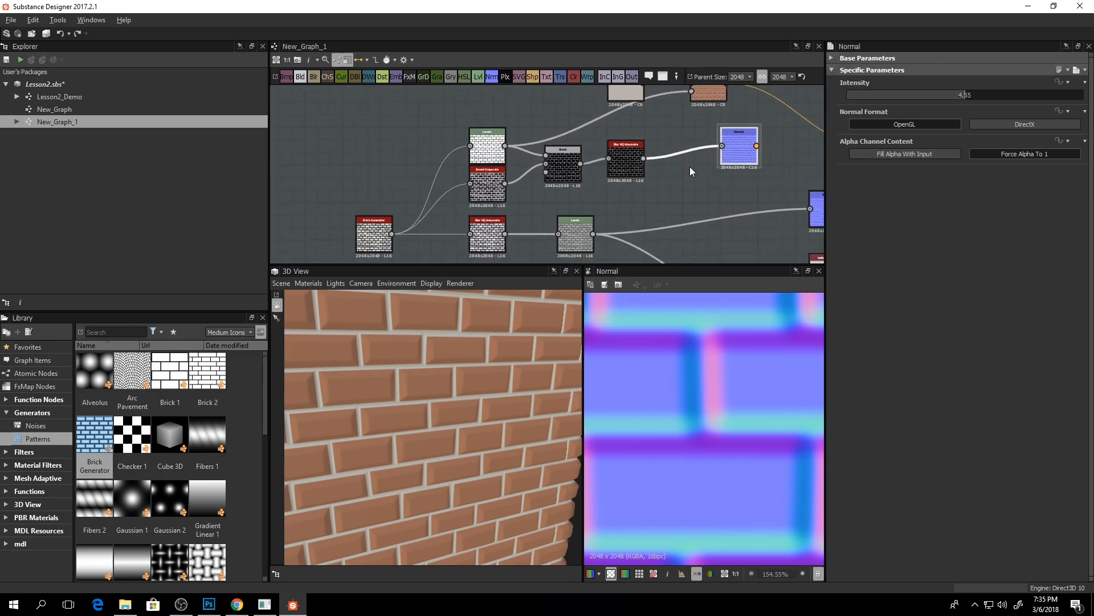
{"action": "left_click_drag", "start_coordinate": [722, 166], "coordinate": [771, 153]}
{"action": "middle_click_drag", "start_coordinate": [743, 159], "coordinate": [725, 163]}
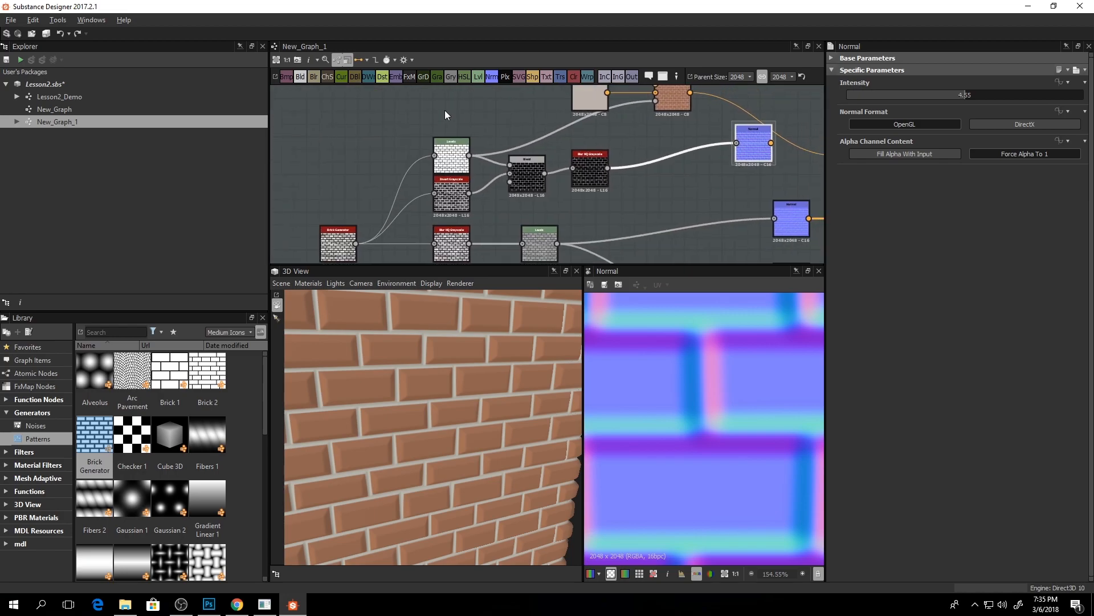
- Add a Blend node after Blur HQ Grayscale, connect the blur output to its background input, and preview the upper Levels mask
{"action": "left_click_drag", "start_coordinate": [299, 76], "coordinate": [670, 190]}
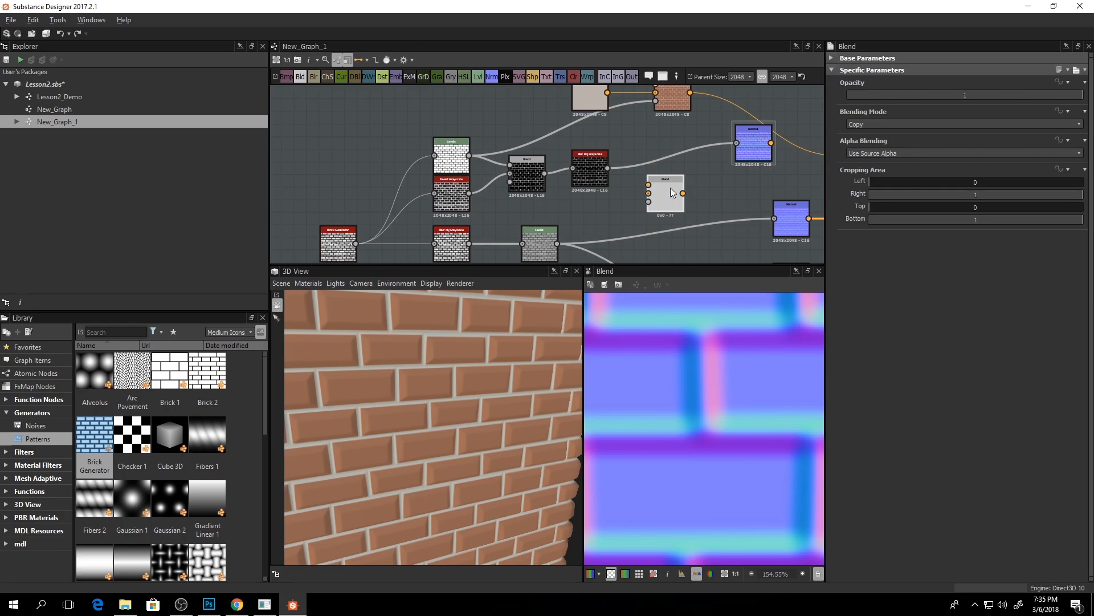
{"action": "left_click_drag", "start_coordinate": [607, 169], "coordinate": [694, 200]}
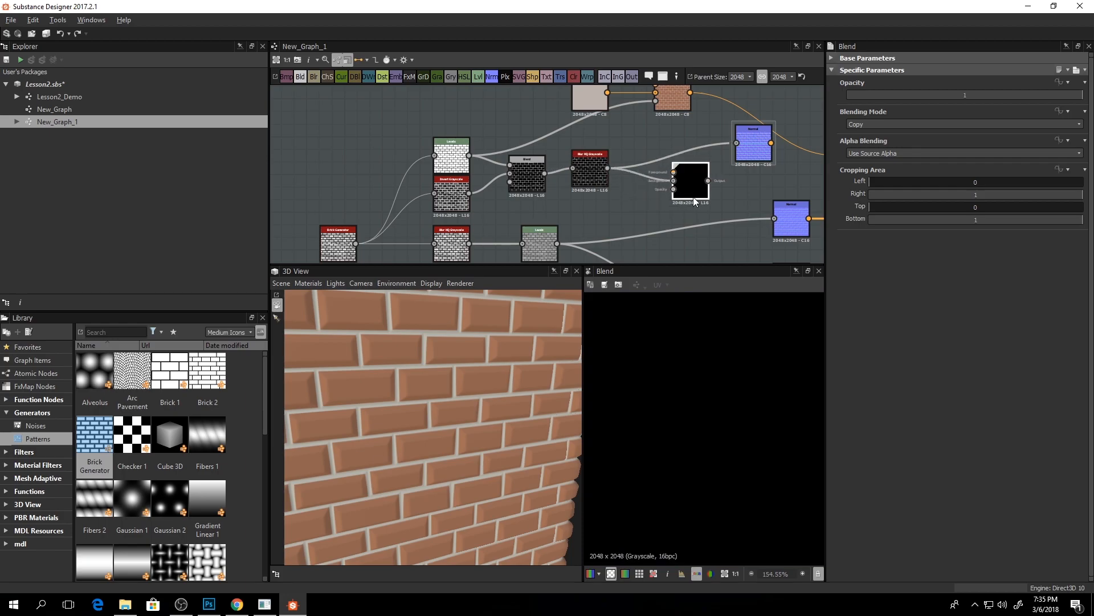
{"action": "middle_click_drag", "start_coordinate": [561, 172], "coordinate": [560, 177]}
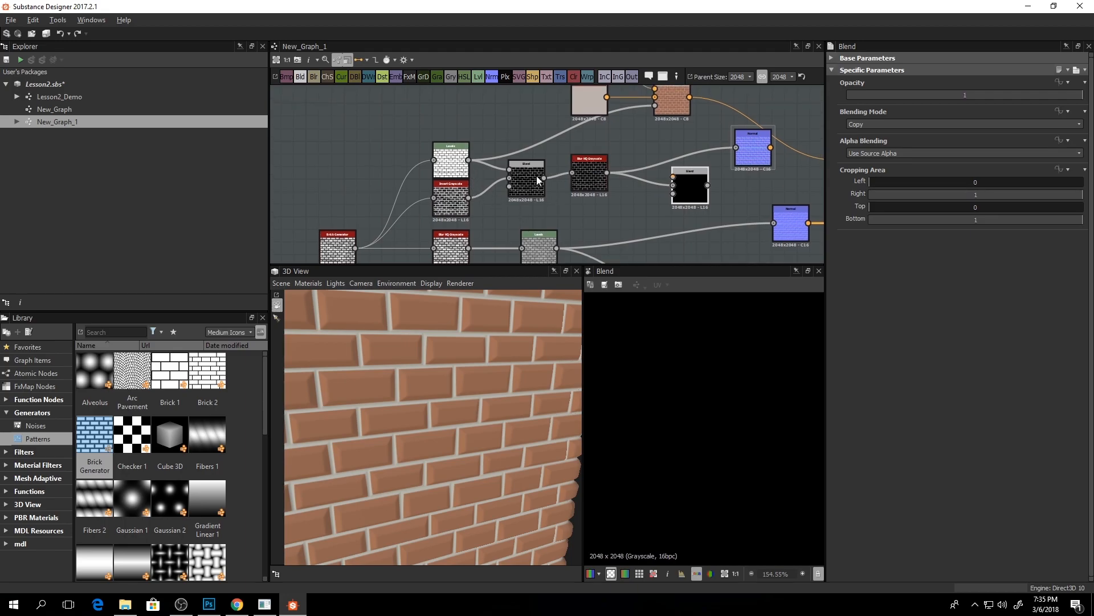
{"action": "left_click", "coordinate": [460, 166]}
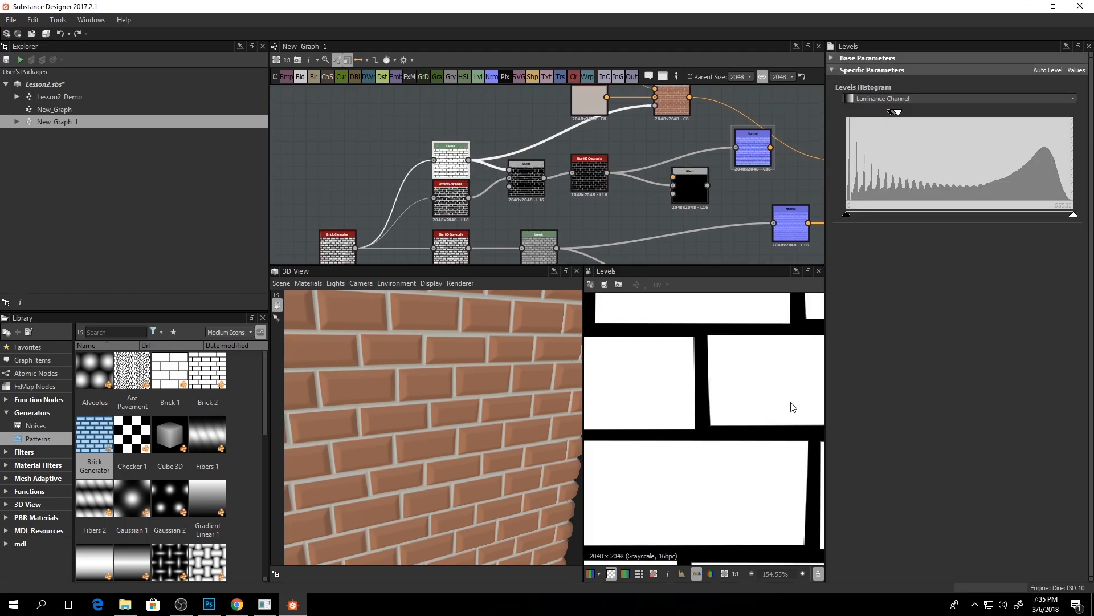
- Connect the upper Levels mask to the foreground of the Blend node after Blur HQ Grayscale and set its blending mode to Subtract
{"action": "left_click", "coordinate": [678, 188]}
{"action": "left_click", "coordinate": [586, 170]}
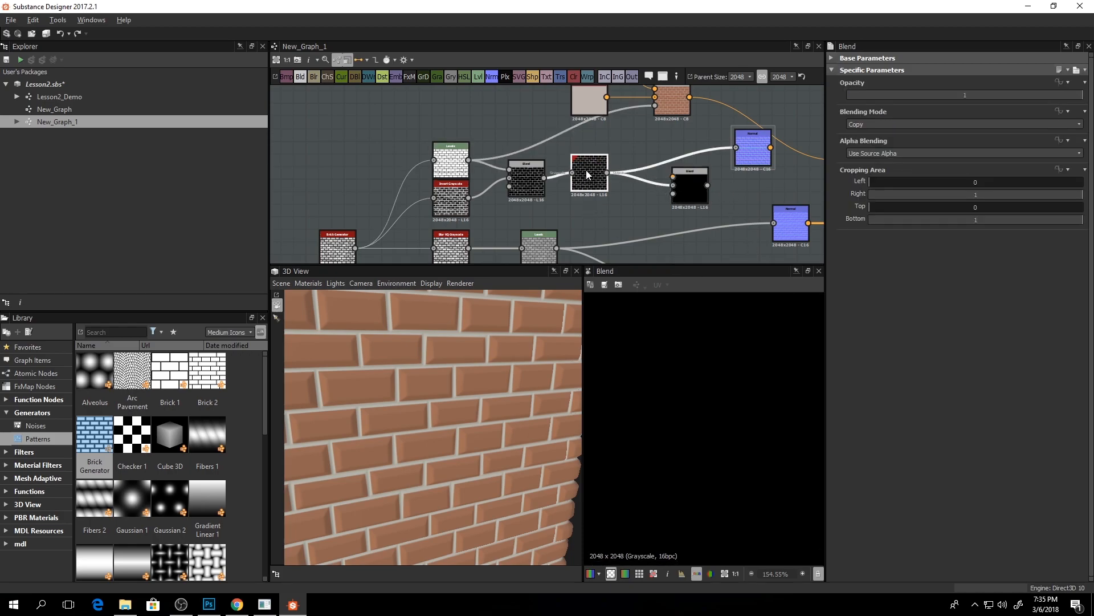
{"action": "left_click", "coordinate": [466, 162]}
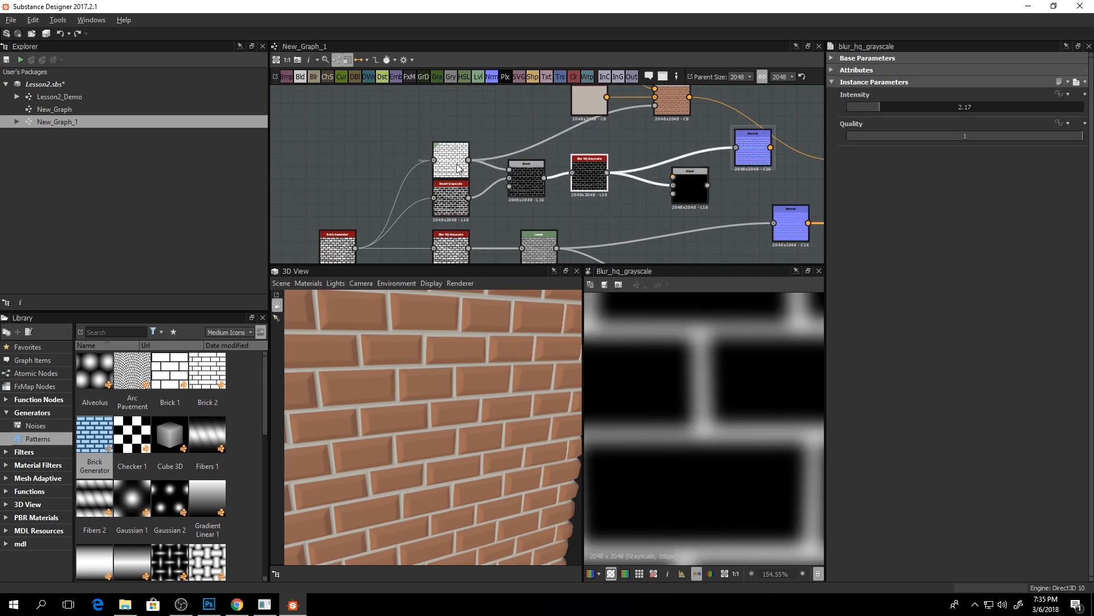
{"action": "left_click_drag", "start_coordinate": [466, 162], "coordinate": [675, 161]}
{"action": "left_click", "coordinate": [694, 193]}
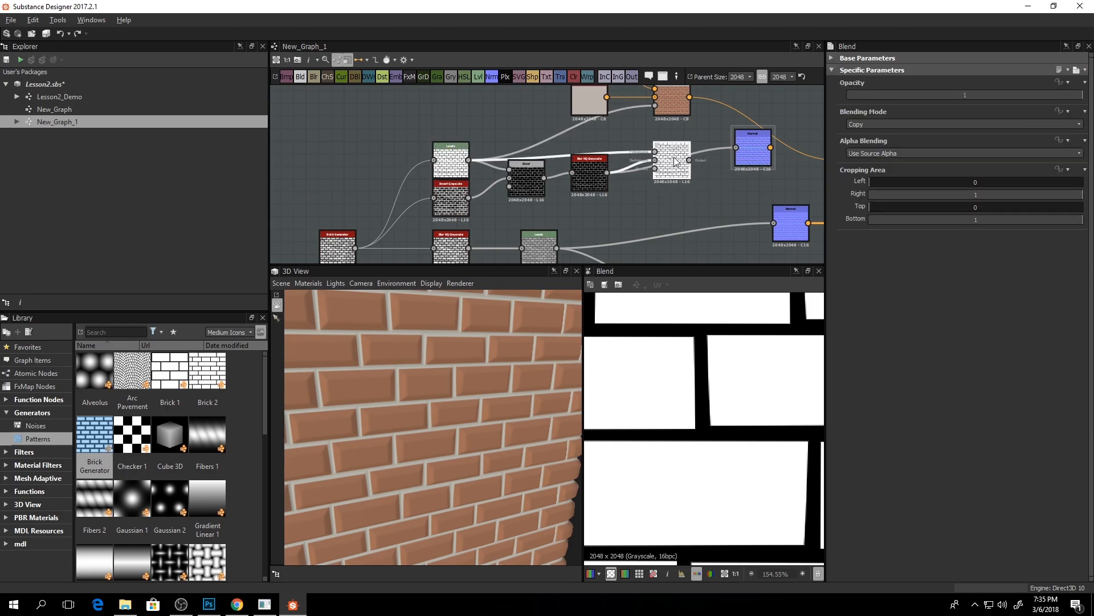
{"action": "left_click", "coordinate": [882, 125]}
{"action": "left_click", "coordinate": [868, 149]}
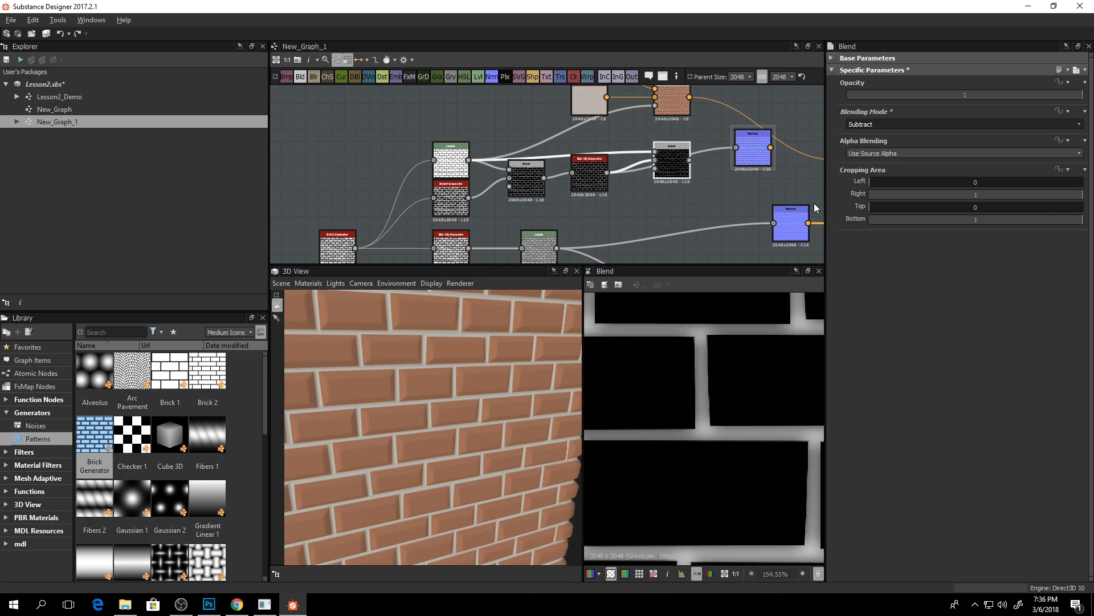
- Inspect the subtracted mortar mask up close and lower the Blur HQ Grayscale intensity to 0.89
{"action": "scroll", "coordinate": [749, 326], "scroll_direction": "down", "scroll_amount": 5}
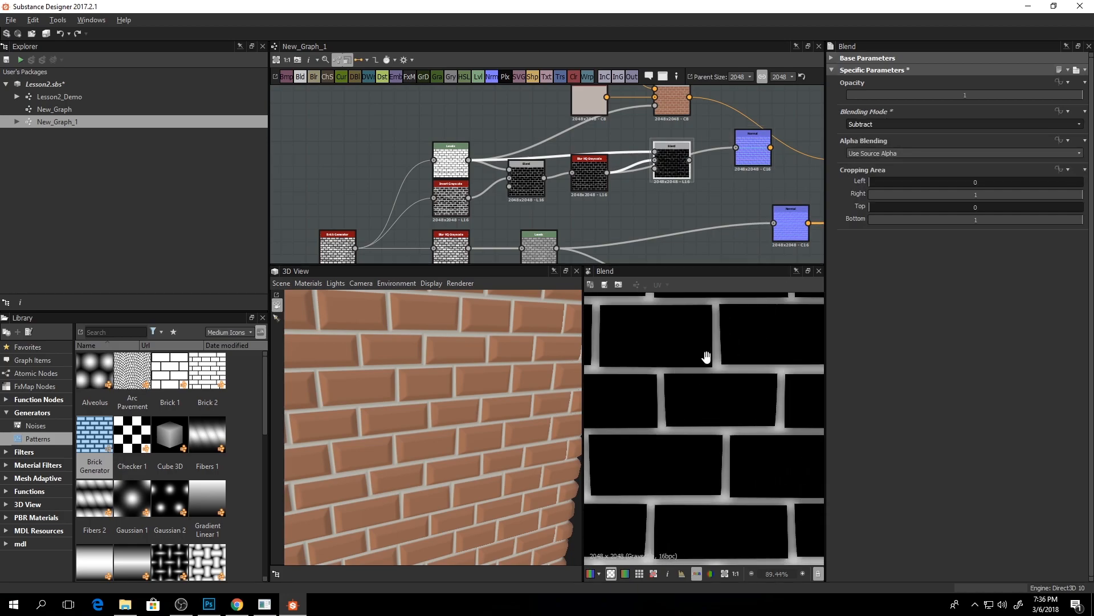
{"action": "middle_click_drag", "start_coordinate": [711, 446], "coordinate": [688, 414]}
{"action": "scroll", "coordinate": [688, 414], "scroll_direction": "up", "scroll_amount": 5}
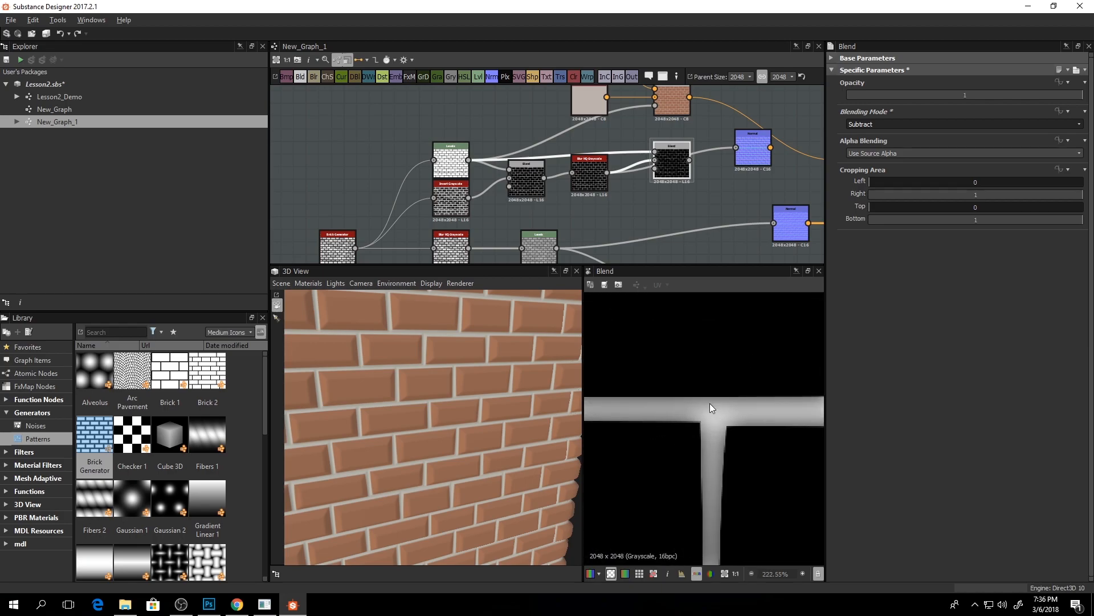
{"action": "left_click", "coordinate": [591, 173]}
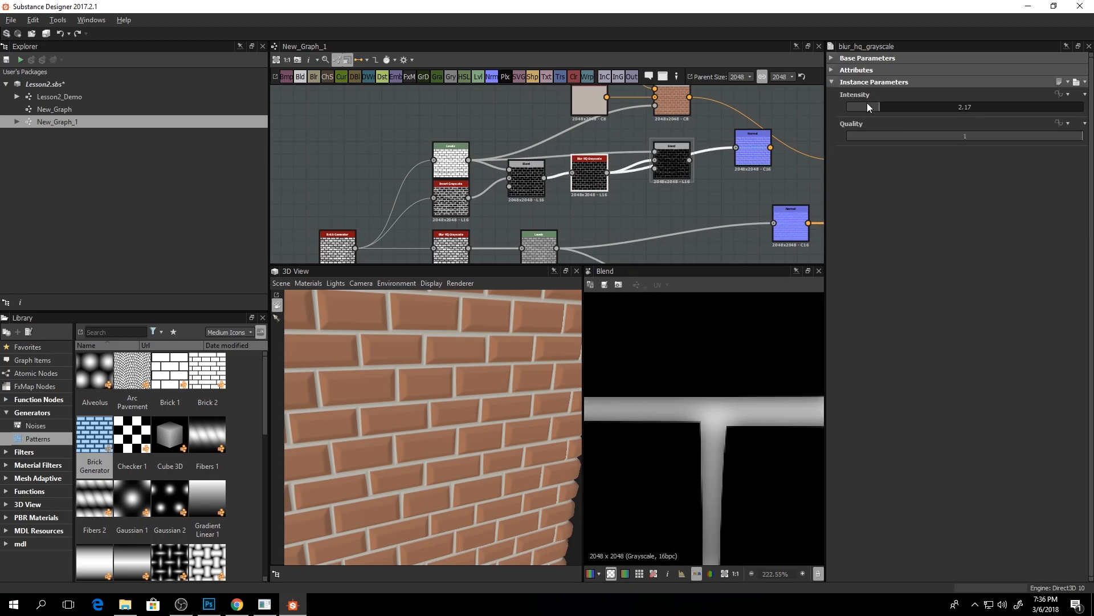
{"action": "left_click_drag", "start_coordinate": [874, 105], "coordinate": [861, 107]}
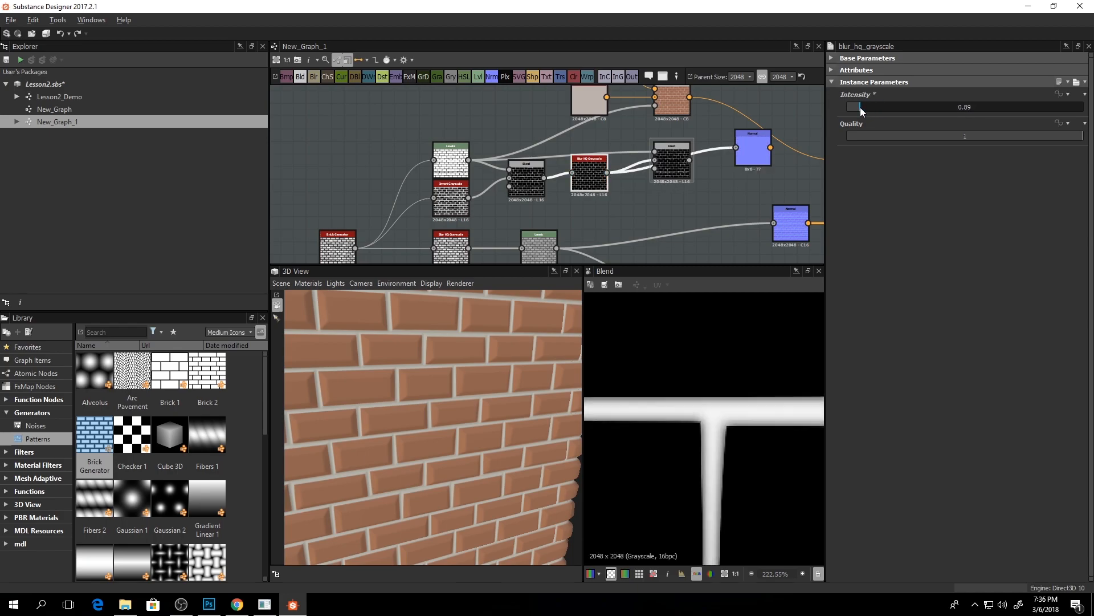
- Reposition the Subtract Blend node just beyond the Blur HQ Grayscale node, away from the Normal node
{"action": "scroll", "coordinate": [684, 188], "scroll_direction": "down", "scroll_amount": 2}
{"action": "left_click_drag", "start_coordinate": [624, 180], "coordinate": [626, 182]}
{"action": "middle_click_drag", "start_coordinate": [604, 152], "coordinate": [569, 160]}
{"action": "scroll", "coordinate": [584, 157], "scroll_direction": "up", "scroll_amount": 2}
{"action": "left_click_drag", "start_coordinate": [619, 182], "coordinate": [729, 169]}
{"action": "scroll", "coordinate": [728, 170], "scroll_direction": "down", "scroll_amount": 3}
{"action": "middle_click_drag", "start_coordinate": [709, 171], "coordinate": [639, 163]}
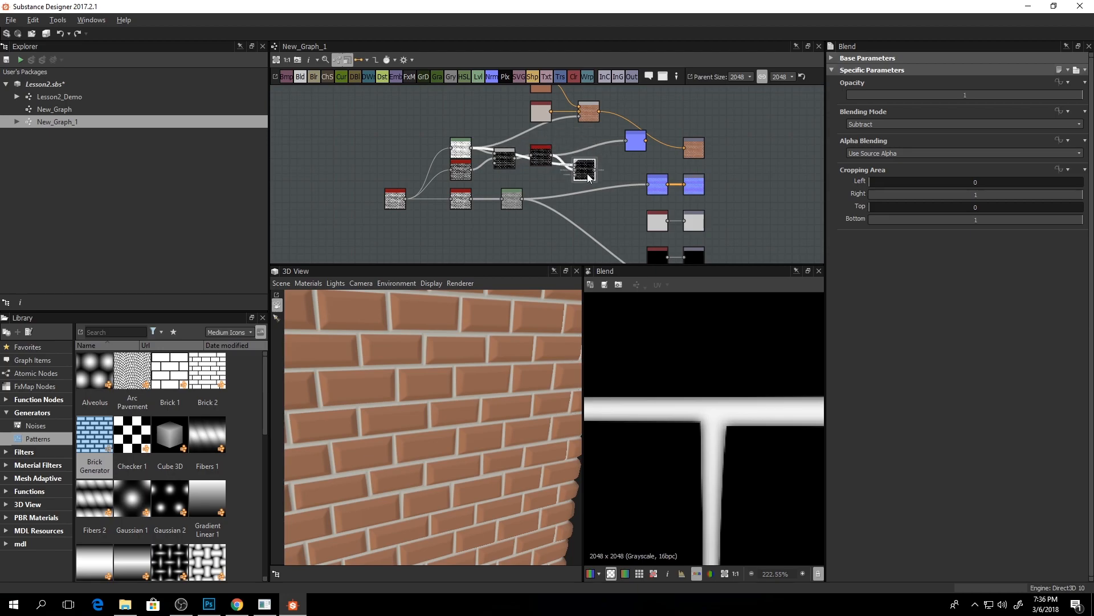
{"action": "scroll", "coordinate": [743, 416], "scroll_direction": "down", "scroll_amount": 3}
{"action": "scroll", "coordinate": [630, 183], "scroll_direction": "up", "scroll_amount": 4}
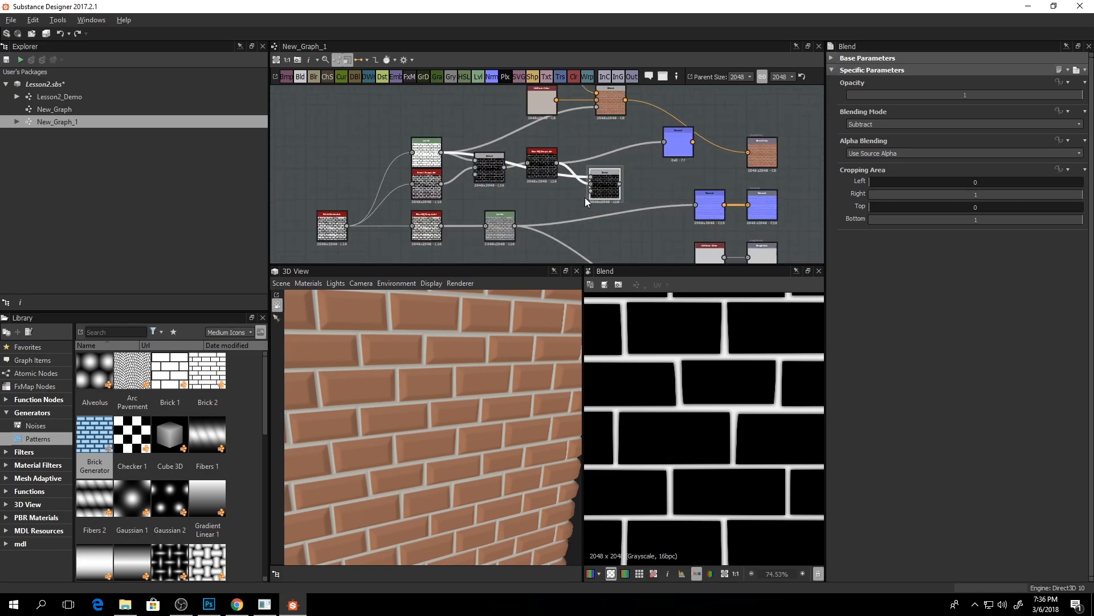
- Add another Blend node, feeding the Subtract Blend into its foreground and the lower Levels output into its background
{"action": "left_click", "coordinate": [299, 77]}
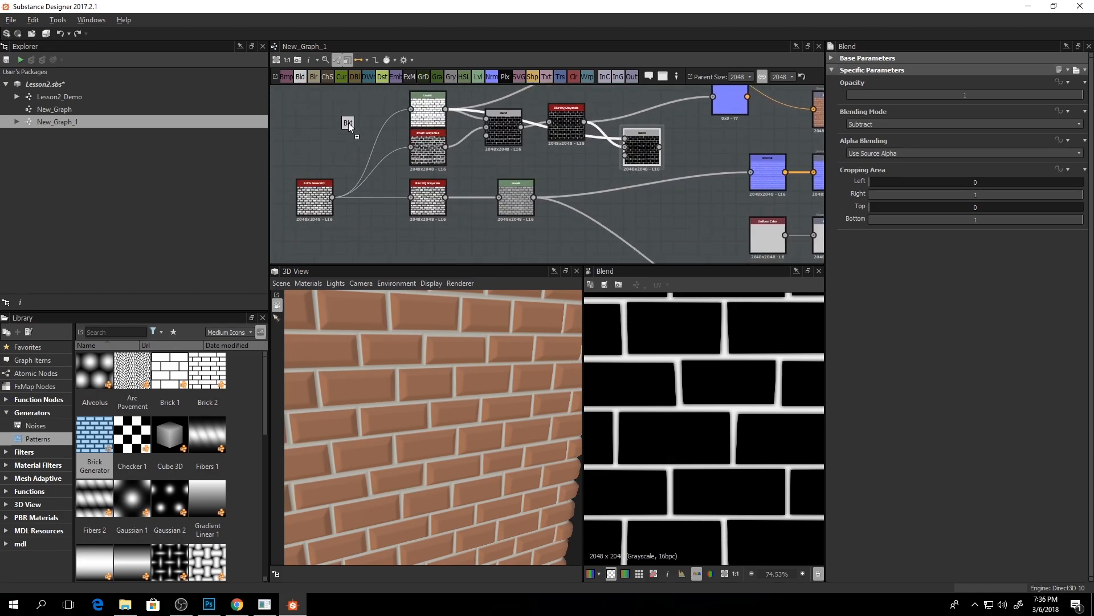
{"action": "left_click", "coordinate": [705, 189]}
{"action": "middle_click_drag", "start_coordinate": [708, 155], "coordinate": [692, 186]}
{"action": "left_click_drag", "start_coordinate": [620, 185], "coordinate": [670, 230]}
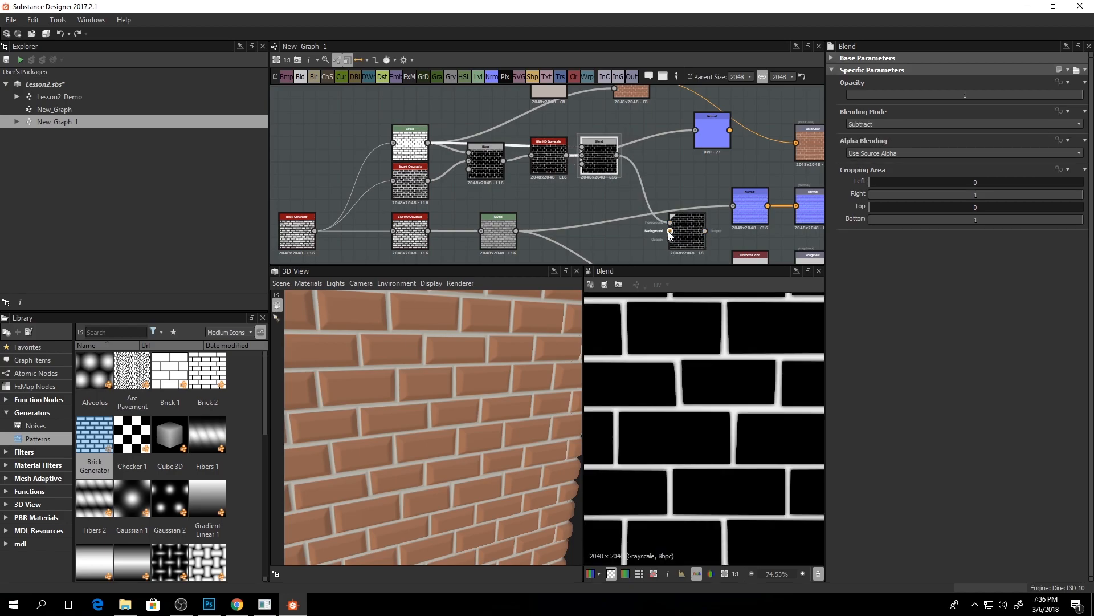
{"action": "middle_click_drag", "start_coordinate": [595, 207], "coordinate": [577, 176]}
{"action": "left_click", "coordinate": [677, 215]}
- Set the new Blend node's blending mode to Max (Lighten)
{"action": "left_click", "coordinate": [890, 153]}
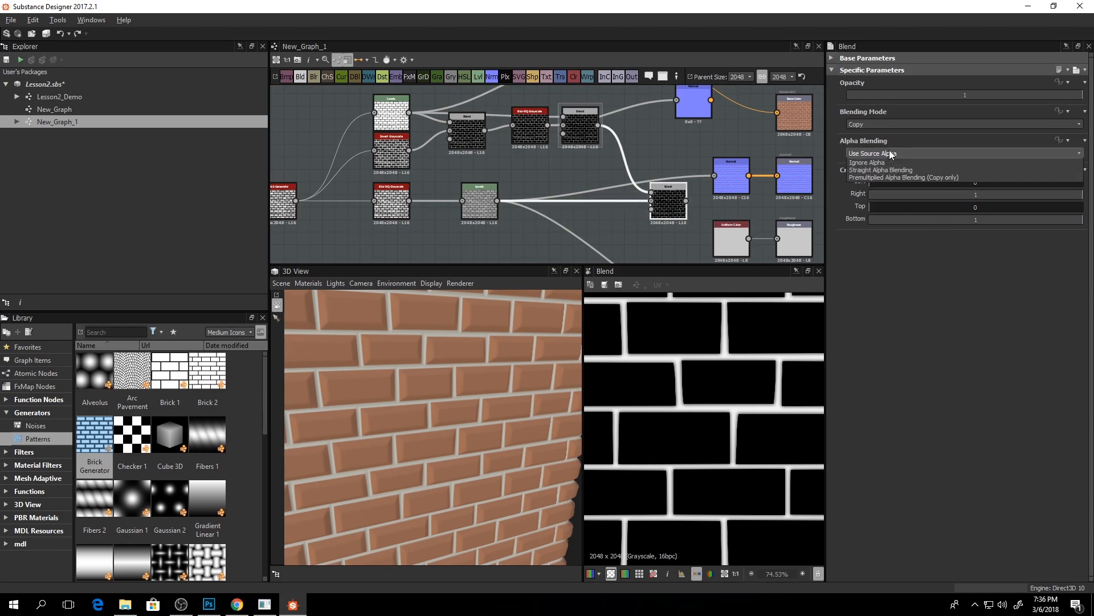
{"action": "left_click", "coordinate": [885, 149]}
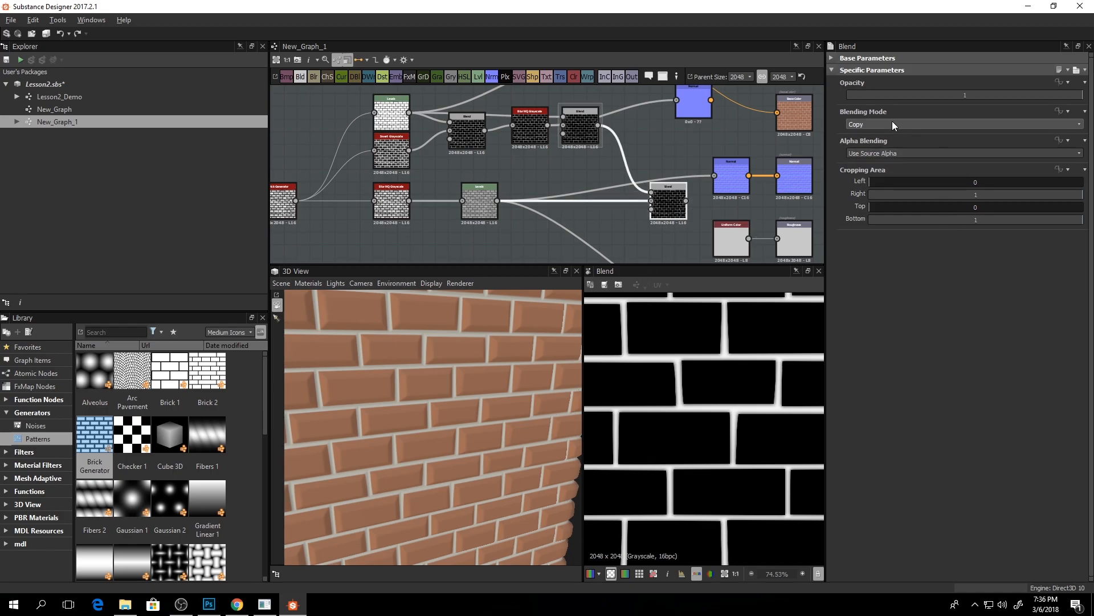
{"action": "left_click", "coordinate": [891, 123]}
{"action": "left_click", "coordinate": [881, 174]}
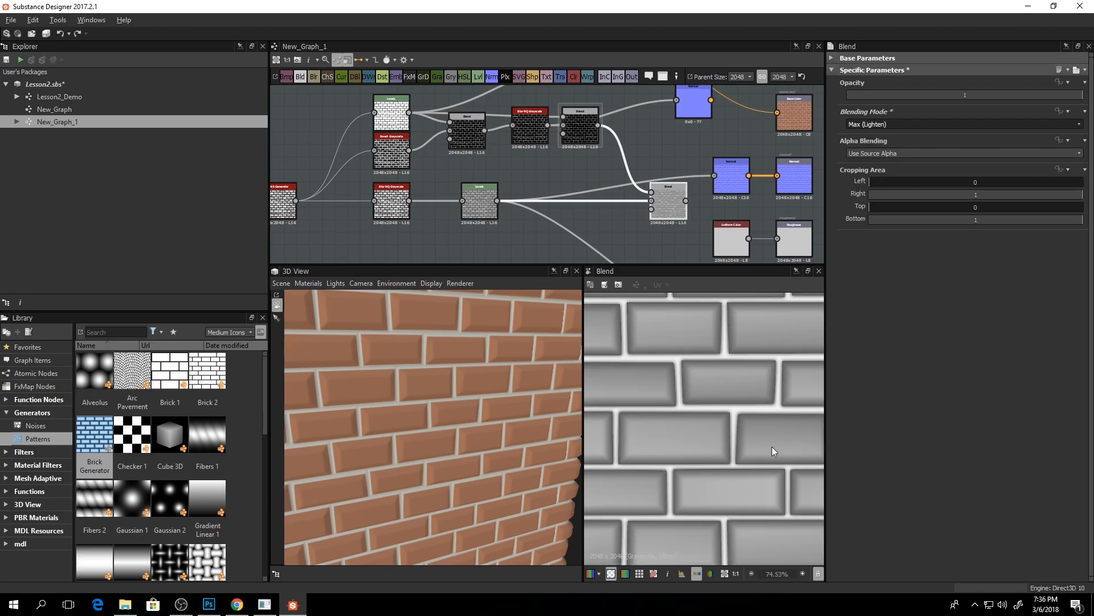
- Move the lower Levels node's downstream connections to the Max (Lighten) Blend output and check the relief on the 3D wall
{"action": "scroll", "coordinate": [773, 451], "scroll_direction": "up", "scroll_amount": 2}
{"action": "middle_click_drag", "start_coordinate": [682, 212], "coordinate": [663, 204]}
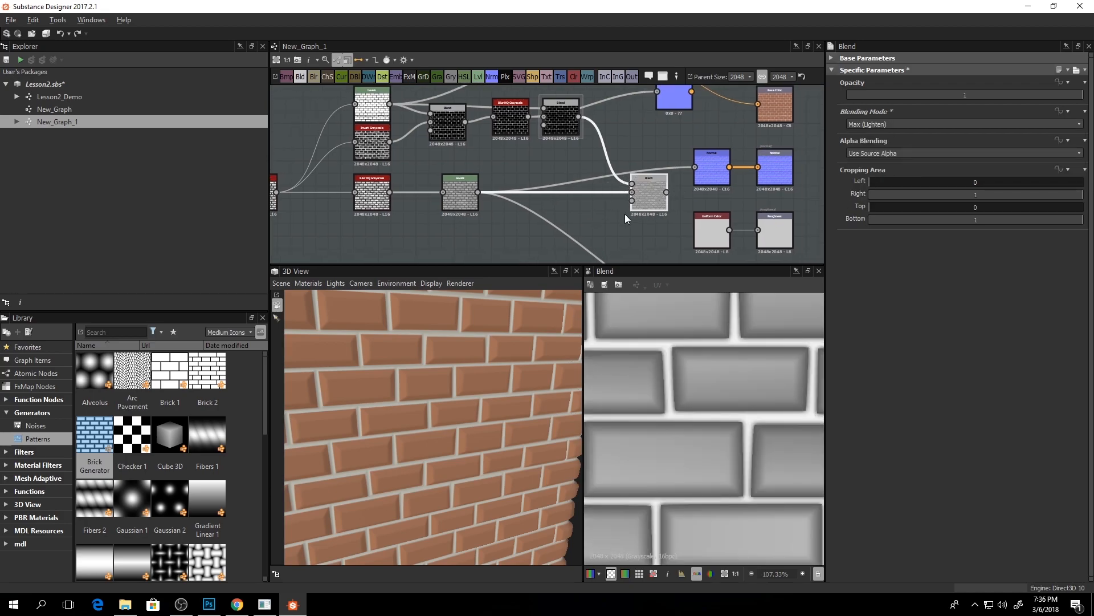
{"action": "left_click_drag", "start_coordinate": [476, 191], "coordinate": [666, 192], "text": "shift"}
{"action": "left_click_drag", "start_coordinate": [472, 438], "coordinate": [489, 398]}
- Insert a Levels node after the Subtract Blend and route its output to the Max (Lighten) Blend's foreground
{"action": "middle_click_drag", "start_coordinate": [616, 181], "coordinate": [619, 144]}
{"action": "left_click_drag", "start_coordinate": [497, 102], "coordinate": [648, 167]}
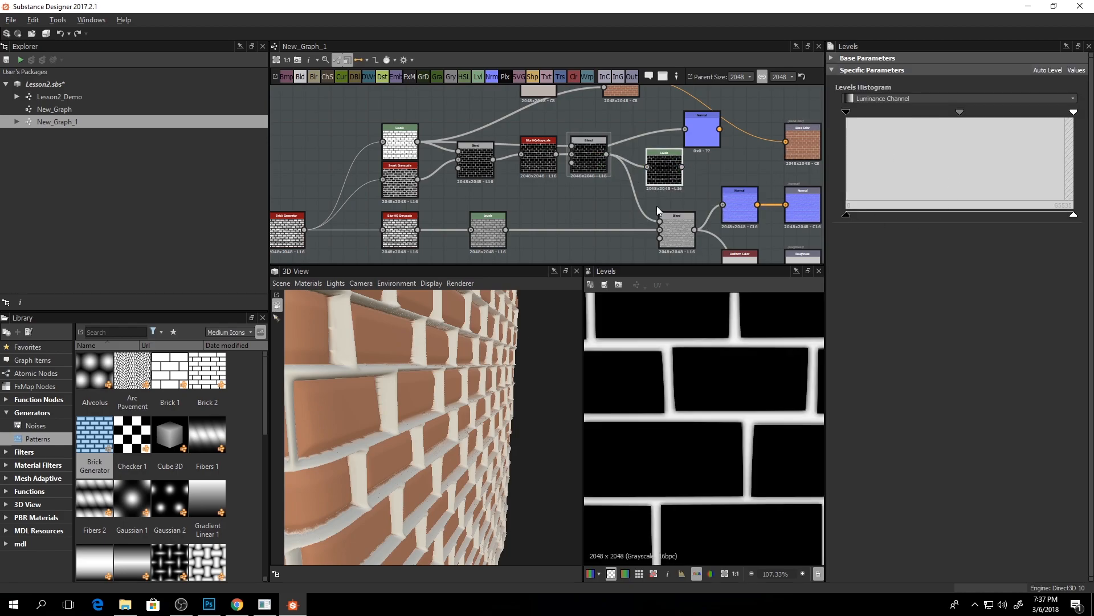
{"action": "left_click_drag", "start_coordinate": [670, 181], "coordinate": [648, 163]}
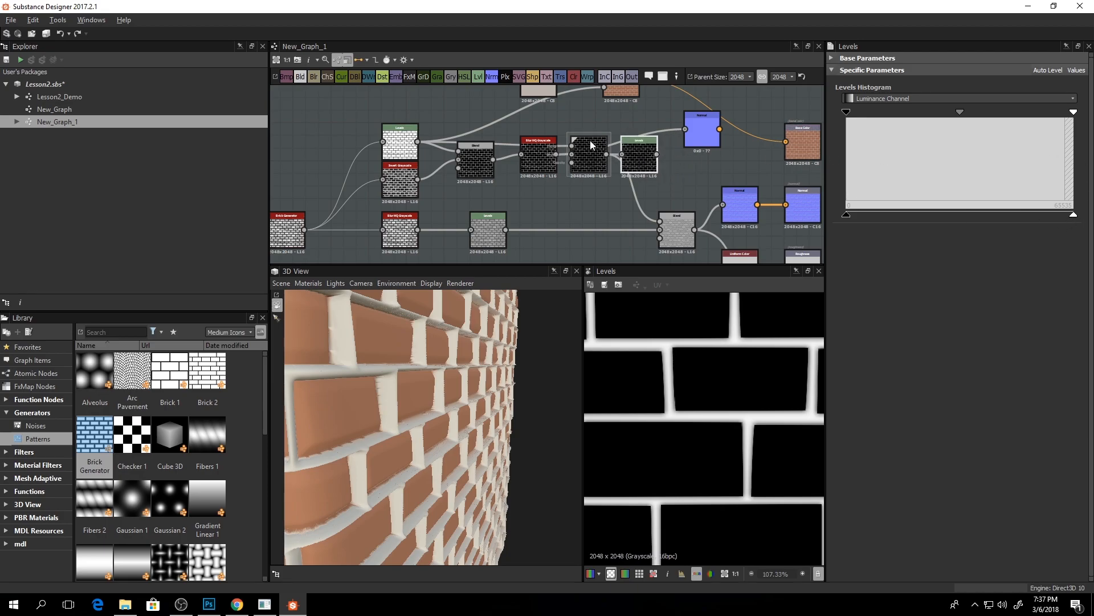
{"action": "left_click_drag", "start_coordinate": [663, 194], "coordinate": [663, 218]}
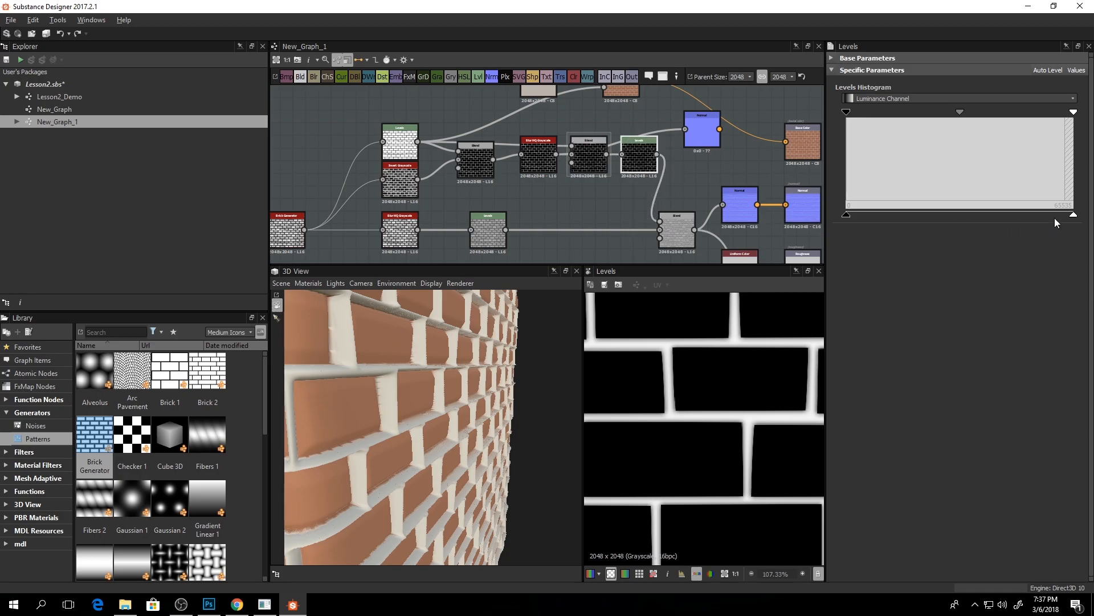
- Lower the new Levels node's output white level to about 60% of its range and save the package
{"action": "left_click_drag", "start_coordinate": [1073, 215], "coordinate": [988, 229]}
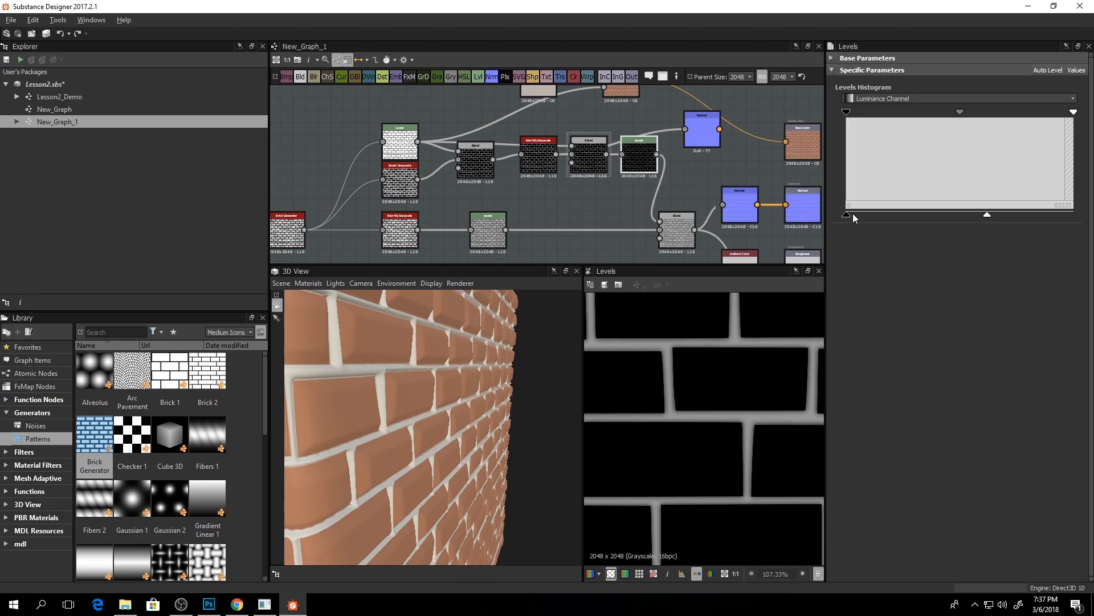
{"action": "key", "text": "ctrl+s"}
- Look over the whole node graph and flip briefly through the other open windows
{"action": "middle_click_drag", "start_coordinate": [623, 195], "coordinate": [542, 170]}
{"action": "scroll", "coordinate": [541, 170], "scroll_direction": "down", "scroll_amount": 3}
{"action": "middle_click_drag", "start_coordinate": [620, 166], "coordinate": [593, 137]}
{"action": "middle_click_drag", "start_coordinate": [615, 231], "coordinate": [611, 207]}
{"action": "scroll", "coordinate": [570, 176], "scroll_direction": "down", "scroll_amount": 3}
{"action": "middle_click_drag", "start_coordinate": [570, 176], "coordinate": [595, 162]}
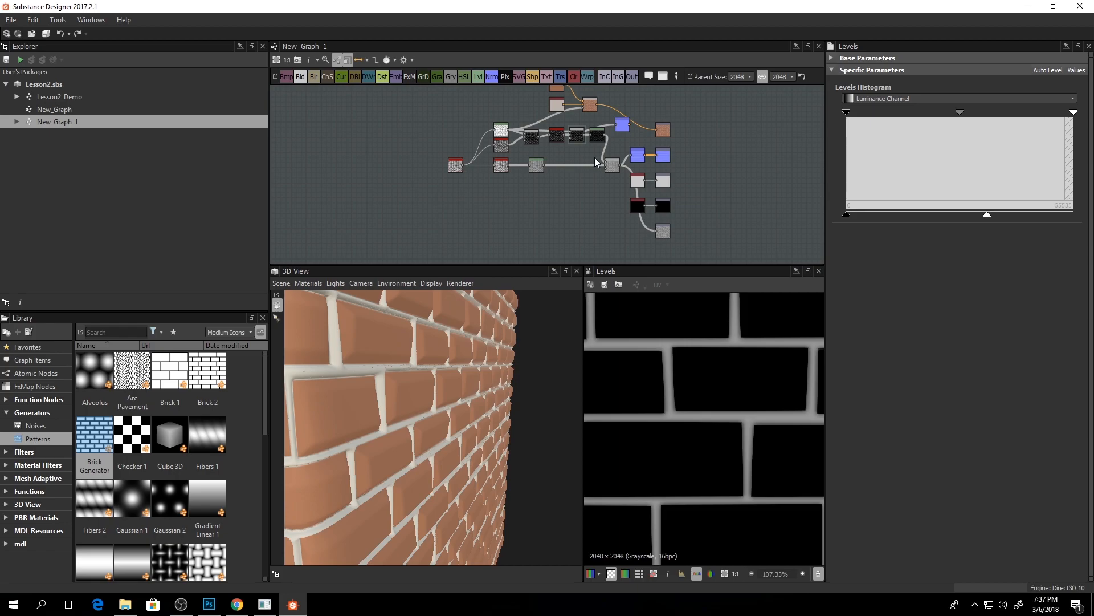
{"action": "key", "text": "alt+Tab"}
{"action": "key", "text": "alt+Tab"}
{"action": "key", "text": "alt+Tab"}
{"action": "key", "text": "alt+Tab"}
{"action": "key", "text": "alt+Tab"}
- Delete the unused Normal node above the mortar branch
{"action": "middle_click_drag", "start_coordinate": [575, 165], "coordinate": [575, 202]}
{"action": "scroll", "coordinate": [582, 178], "scroll_direction": "up", "scroll_amount": 5}
{"action": "left_click", "coordinate": [667, 139]}
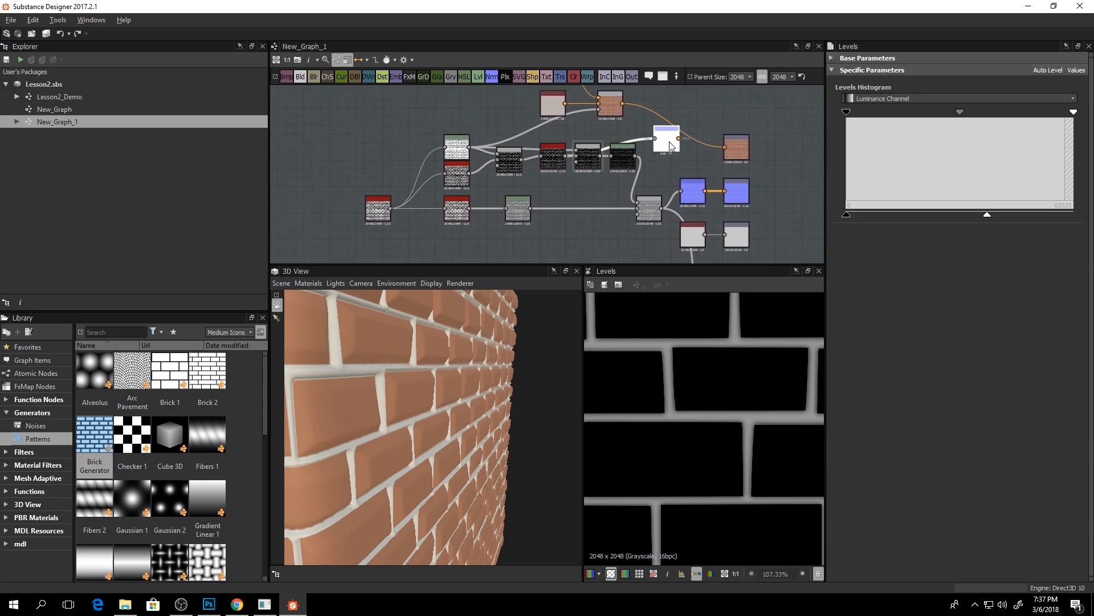
{"action": "key", "text": "Delete"}
- Examine how the blur, blend and mask nodes of the mortar branch are grouped in the graph
{"action": "scroll", "coordinate": [617, 142], "scroll_direction": "down", "scroll_amount": 2}
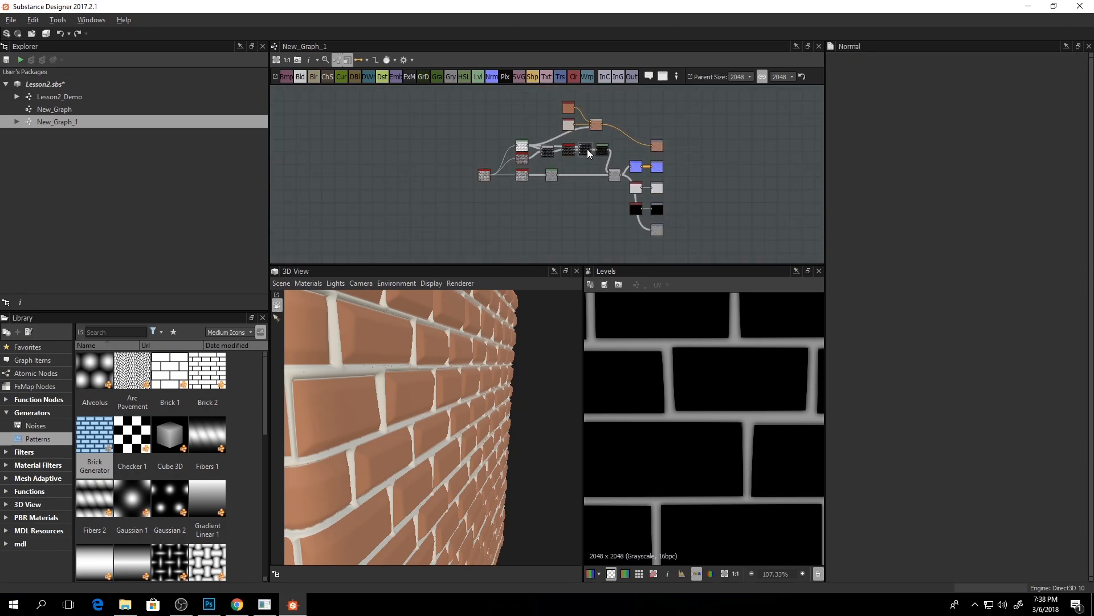
{"action": "scroll", "coordinate": [590, 149], "scroll_direction": "up", "scroll_amount": 3}
{"action": "scroll", "coordinate": [620, 161], "scroll_direction": "down", "scroll_amount": 2}
{"action": "middle_click_drag", "start_coordinate": [581, 169], "coordinate": [620, 184]}
{"action": "scroll", "coordinate": [593, 169], "scroll_direction": "up", "scroll_amount": 2}
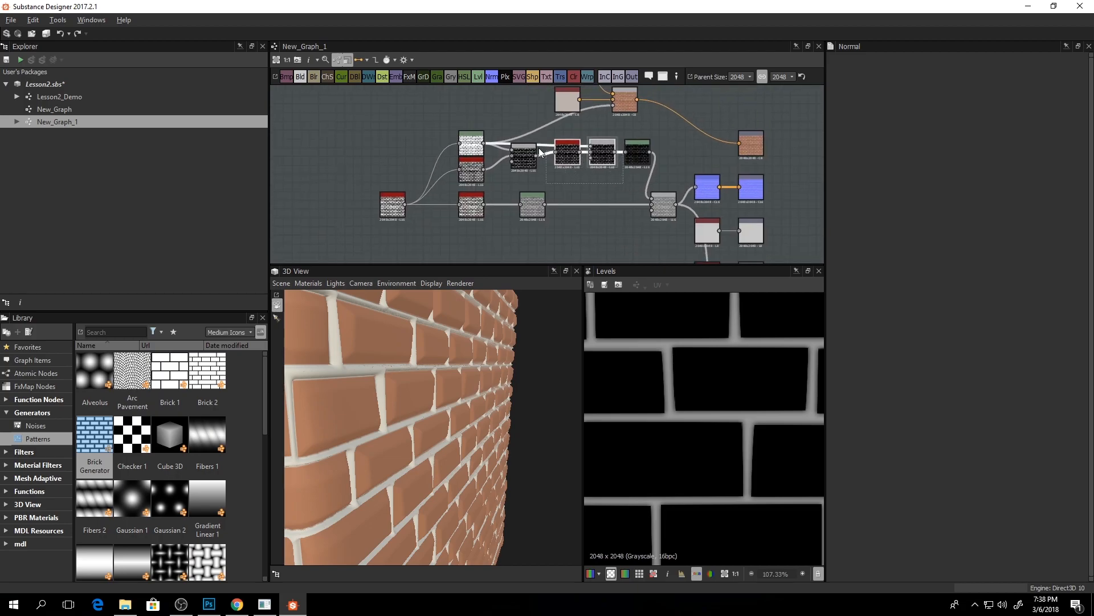
{"action": "scroll", "coordinate": [552, 163], "scroll_direction": "down", "scroll_amount": 2}
{"action": "mouse_move", "coordinate": [547, 147]}
{"action": "middle_mouse_down"}
{"action": "mouse_move", "coordinate": [563, 154]}
{"action": "mouse_move", "coordinate": [540, 160]}
{"action": "middle_mouse_up"}
{"action": "scroll", "coordinate": [539, 161], "scroll_direction": "up", "scroll_amount": 1}
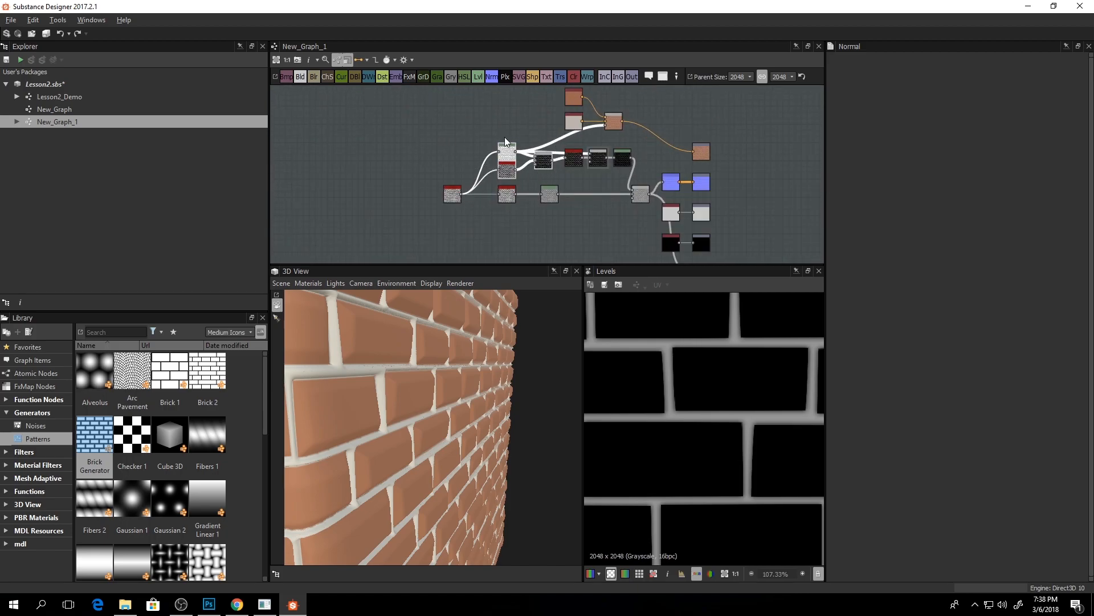
{"action": "middle_click_drag", "start_coordinate": [470, 148], "coordinate": [519, 149]}
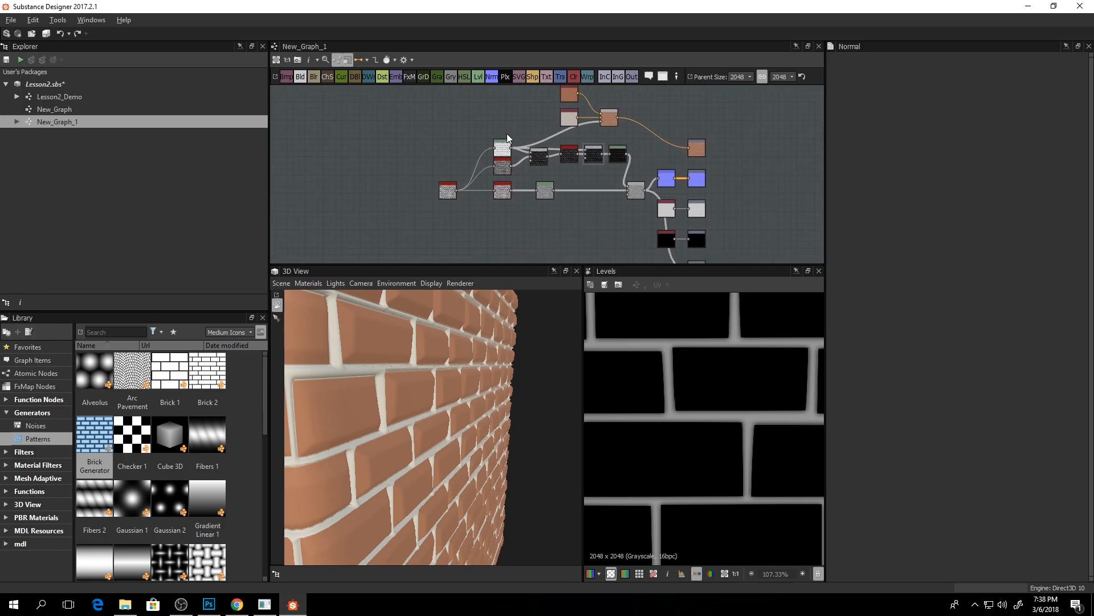
- Add a frame around the two Uniform Color nodes and their Blend node, and title it "color"
{"action": "middle_click_drag", "start_coordinate": [419, 118], "coordinate": [410, 147]}
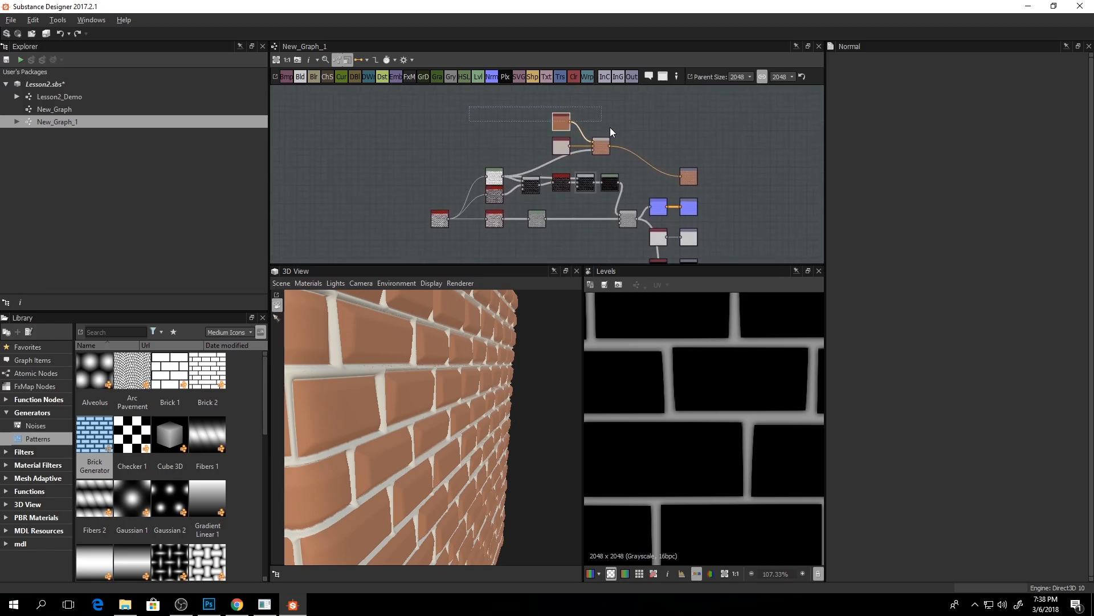
{"action": "right_click", "coordinate": [600, 147]}
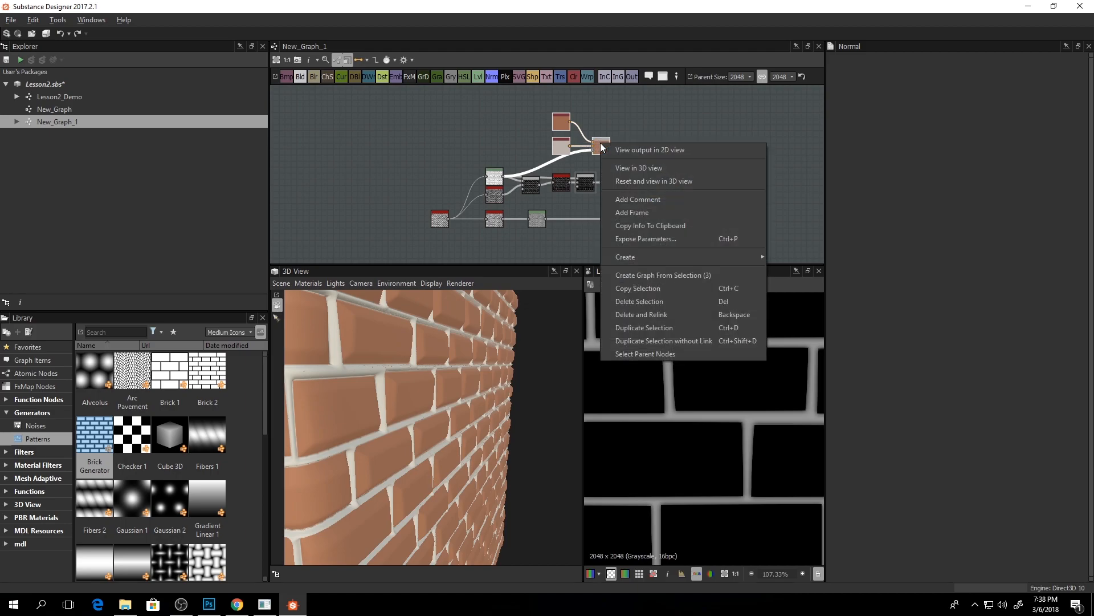
{"action": "left_click", "coordinate": [654, 211]}
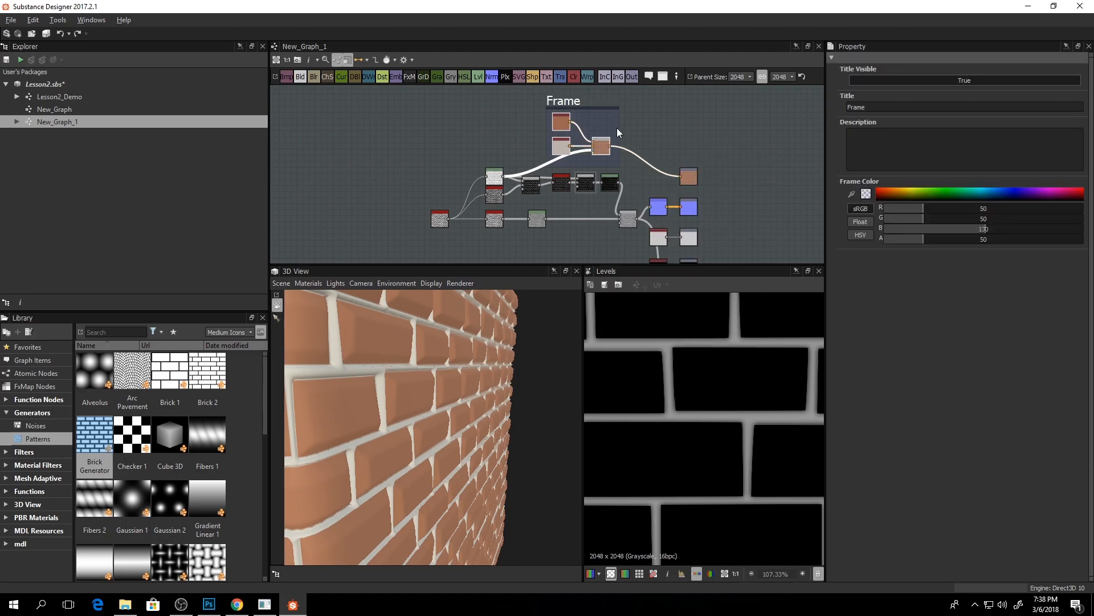
{"action": "middle_click_drag", "start_coordinate": [616, 131], "coordinate": [612, 150]}
{"action": "left_click_drag", "start_coordinate": [563, 126], "coordinate": [558, 109]}
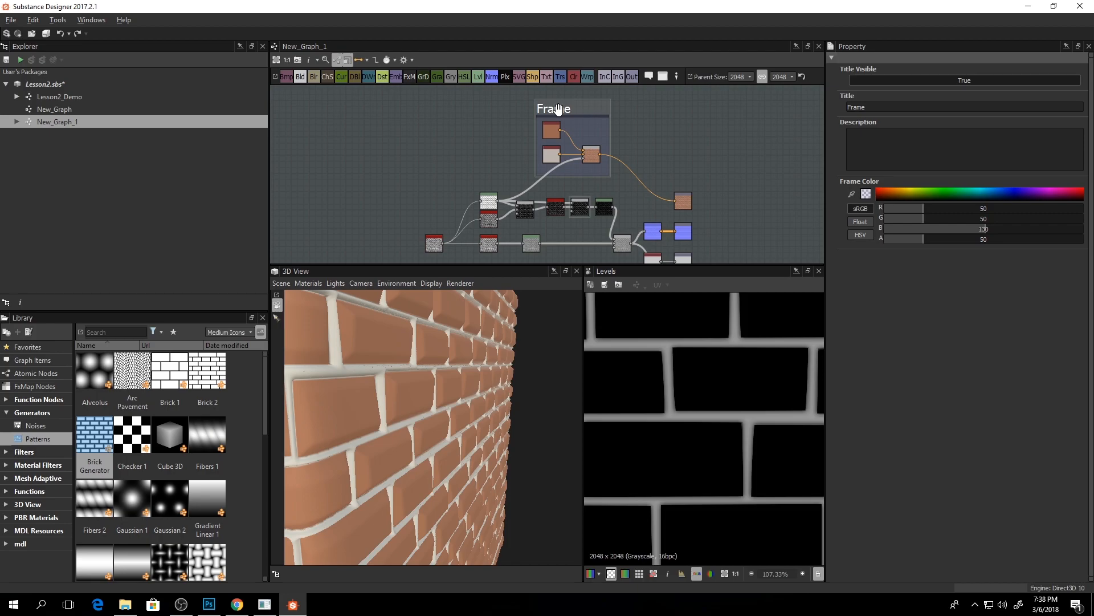
{"action": "left_click_drag", "start_coordinate": [871, 104], "coordinate": [832, 112]}
{"action": "key", "text": "Return"}
{"action": "left_click_drag", "start_coordinate": [910, 195], "coordinate": [971, 193]}
{"action": "key", "text": "ctrl+z"}
{"action": "middle_click_drag", "start_coordinate": [662, 138], "coordinate": [640, 152]}
{"action": "right_click", "coordinate": [631, 148]}
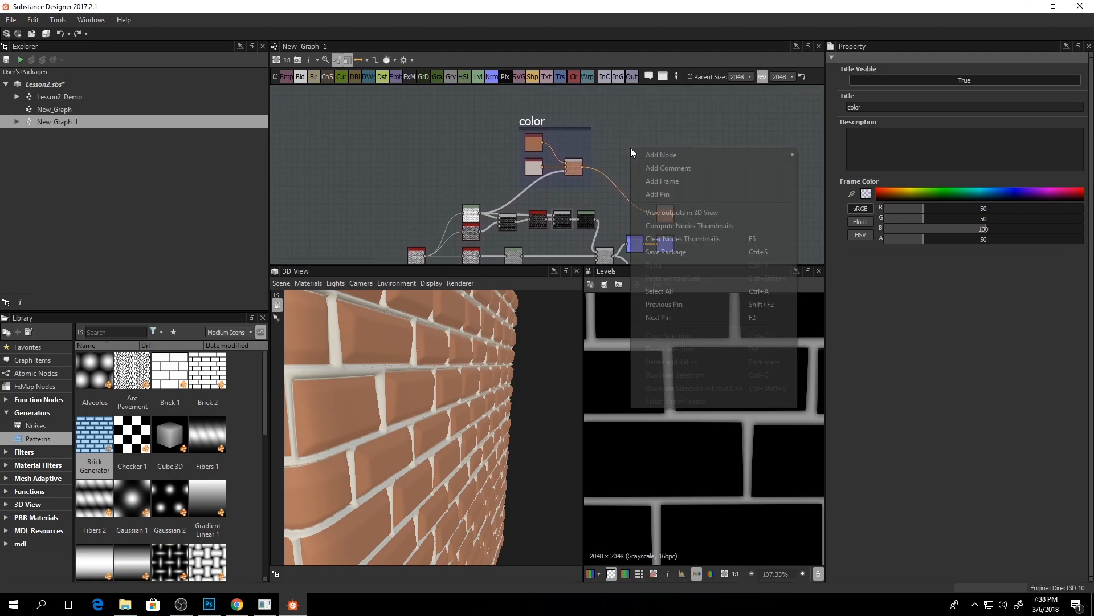
{"action": "left_click", "coordinate": [704, 172]}
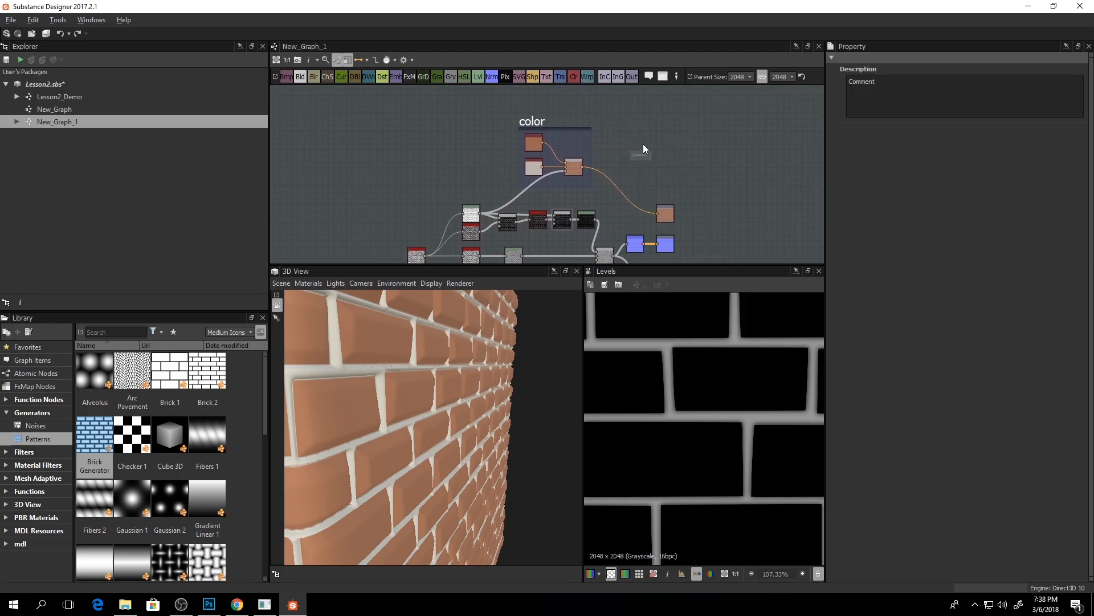
{"action": "left_click", "coordinate": [623, 165]}
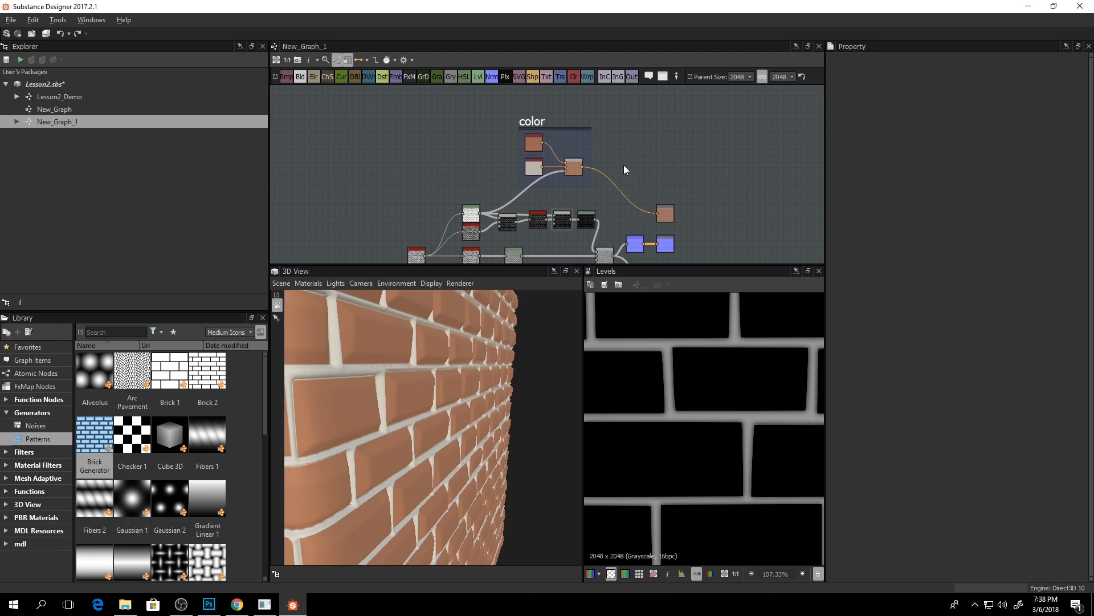
- Add a navigation pin inside the color frame, near its upper corner above the Blend node
{"action": "right_click", "coordinate": [581, 138]}
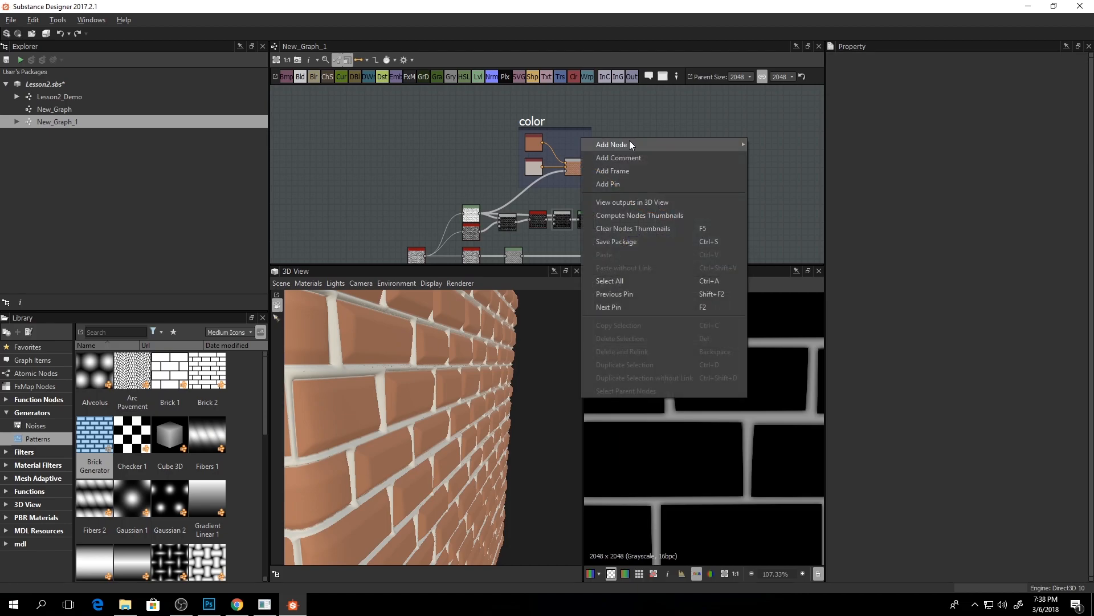
{"action": "left_click", "coordinate": [632, 187]}
{"action": "scroll", "coordinate": [574, 135], "scroll_direction": "up", "scroll_amount": 2}
{"action": "scroll", "coordinate": [577, 132], "scroll_direction": "up", "scroll_amount": 2}
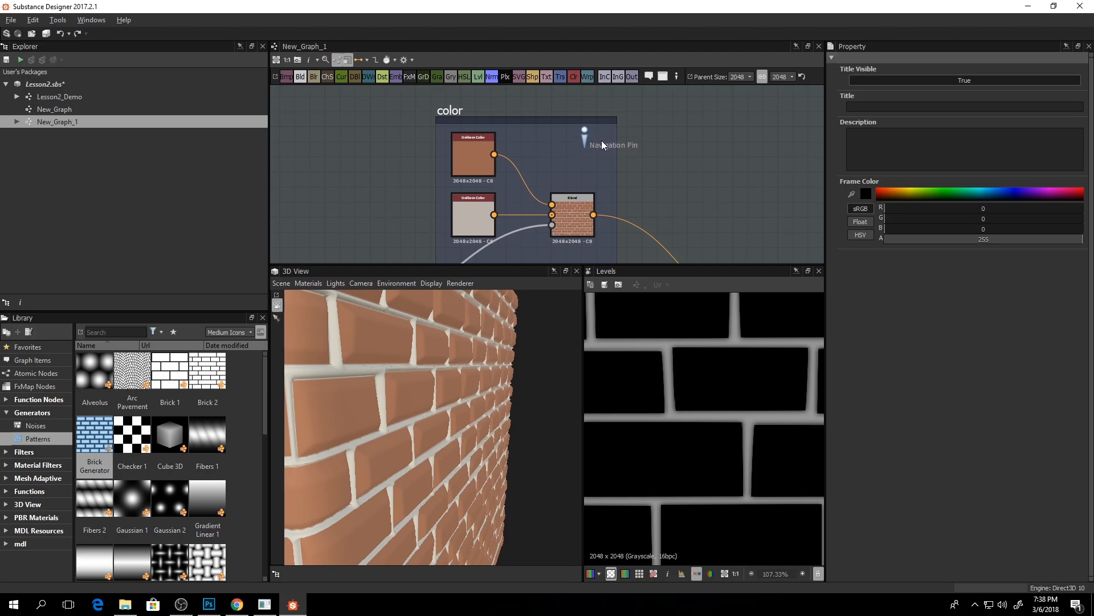
{"action": "scroll", "coordinate": [622, 167], "scroll_direction": "down", "scroll_amount": 6}
{"action": "middle_click_drag", "start_coordinate": [647, 160], "coordinate": [614, 78]}
{"action": "right_click", "coordinate": [659, 187]}
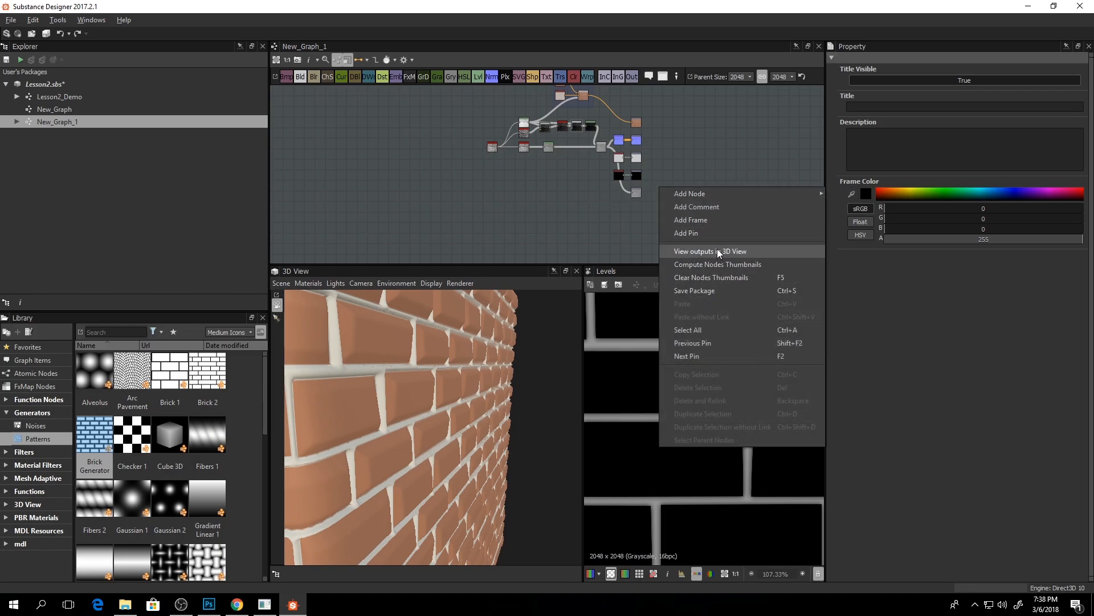
{"action": "left_click", "coordinate": [663, 161]}
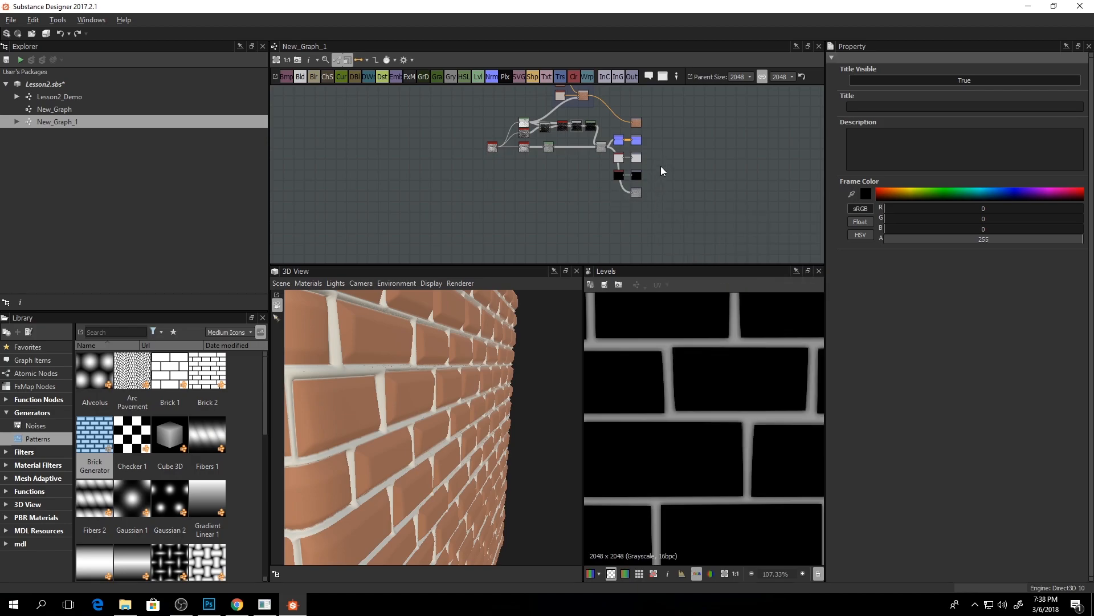
{"action": "middle_click_drag", "start_coordinate": [651, 172], "coordinate": [644, 176]}
{"action": "right_click", "coordinate": [659, 196]}
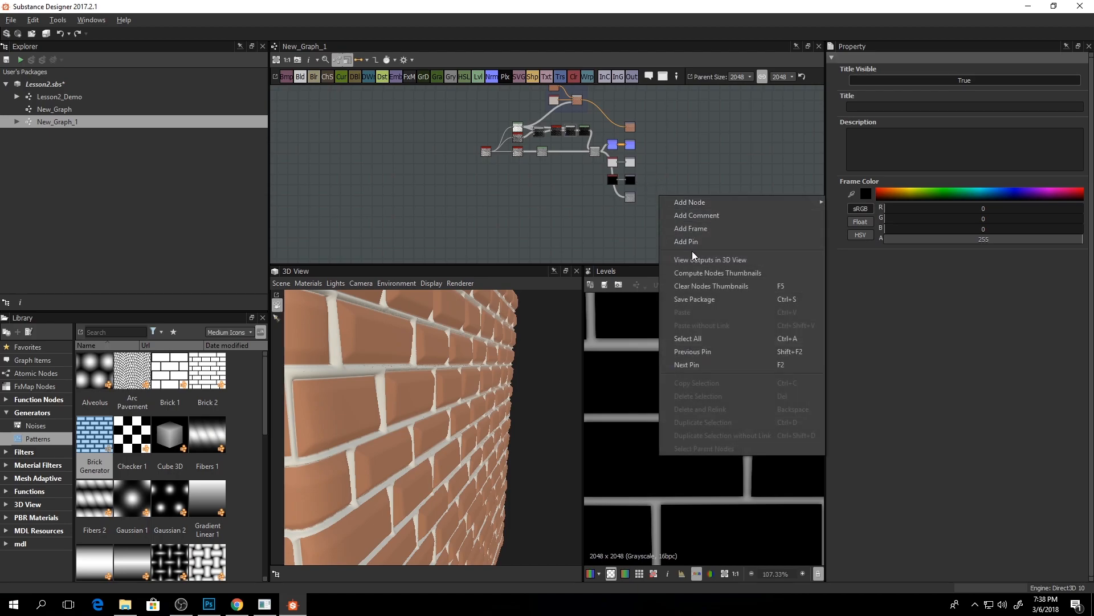
{"action": "left_click", "coordinate": [686, 179]}
- Duplicate the color frame's navigation pin and place the copy in the empty area beside the output nodes
{"action": "middle_click_drag", "start_coordinate": [645, 132], "coordinate": [623, 136]}
{"action": "scroll", "coordinate": [637, 172], "scroll_direction": "up", "scroll_amount": 4}
{"action": "scroll", "coordinate": [559, 120], "scroll_direction": "up", "scroll_amount": 1}
{"action": "middle_click_drag", "start_coordinate": [558, 120], "coordinate": [625, 195]}
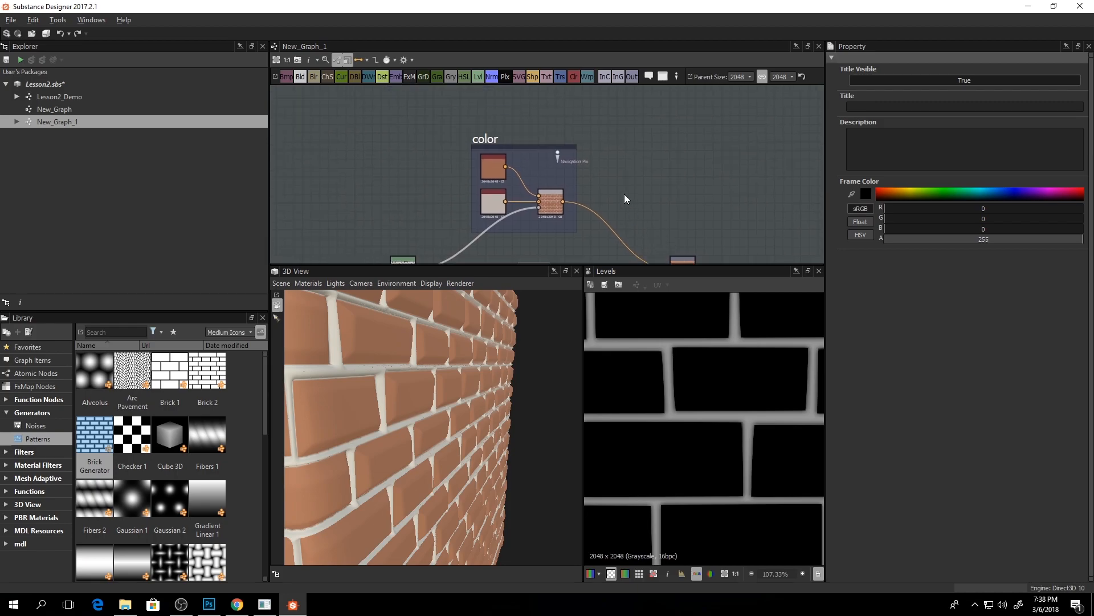
{"action": "left_click", "coordinate": [556, 149]}
{"action": "left_click", "coordinate": [560, 155]}
{"action": "key", "text": "ctrl+d"}
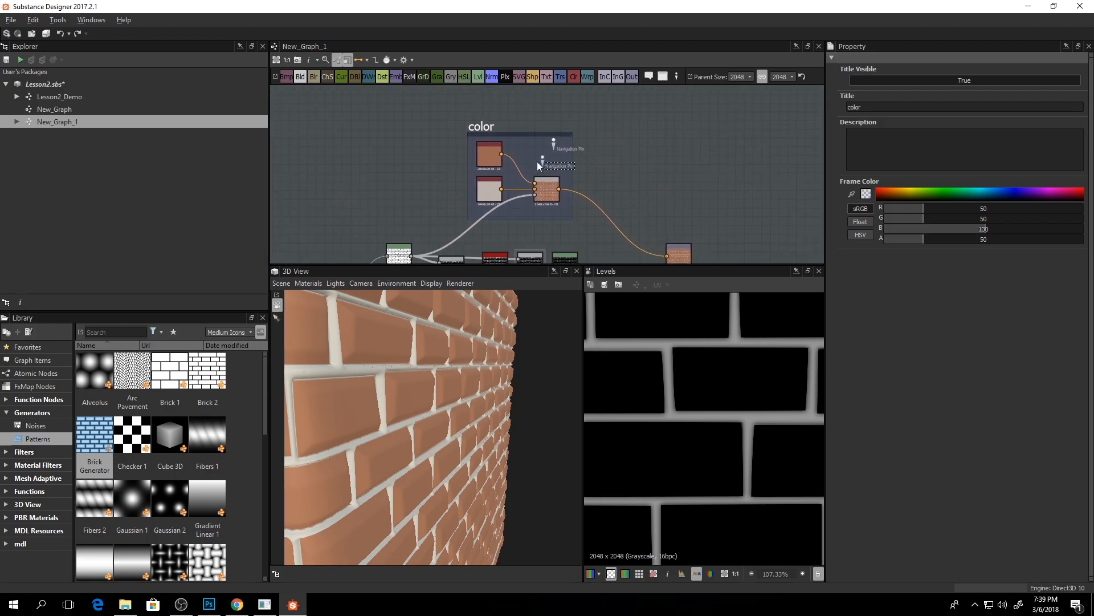
{"action": "left_click_drag", "start_coordinate": [542, 163], "coordinate": [556, 178]}
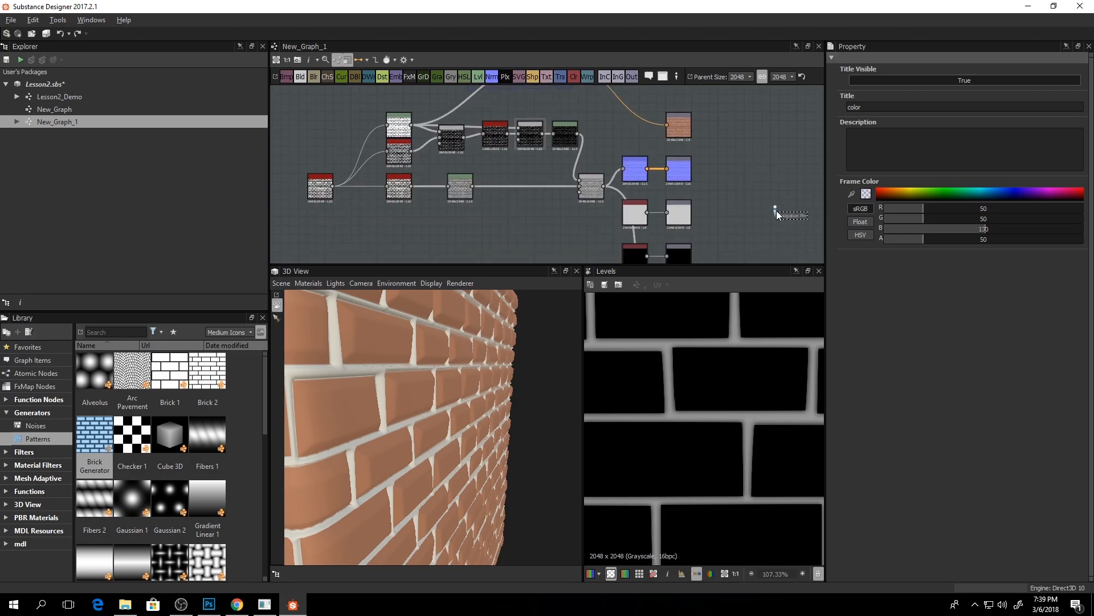
- Cycle the graph view repeatedly between the color frame's navigation pin and its copy beside the output nodes
{"action": "key", "text": "F2"}
{"action": "key", "text": "F2"}
{"action": "key", "text": "F2"}
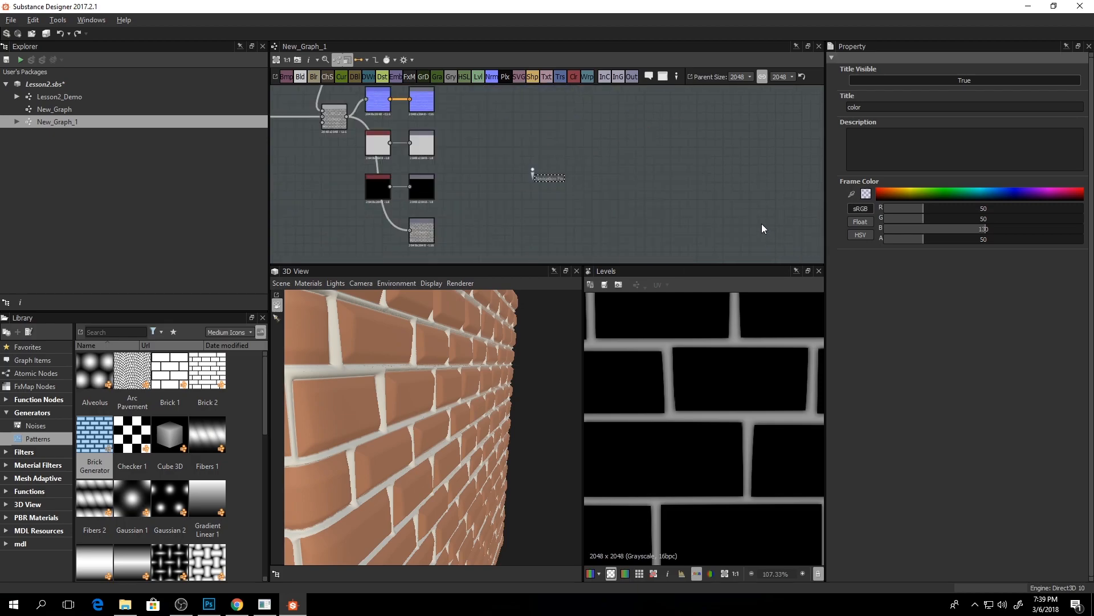
{"action": "key", "text": "F2"}
{"action": "key", "text": "F2"}
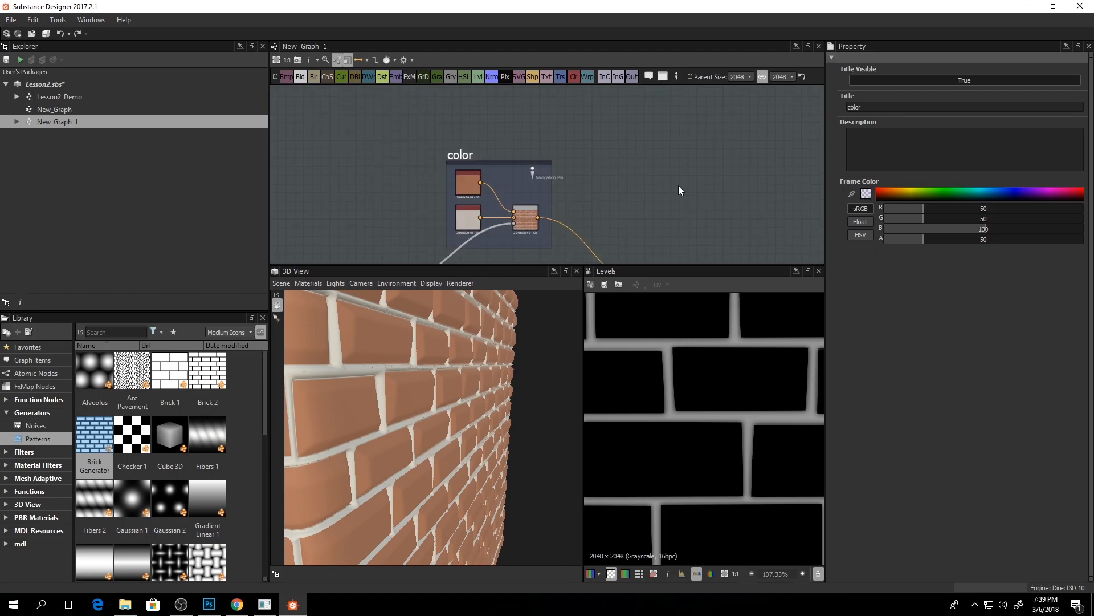
{"action": "key", "text": "F2"}
{"action": "key", "text": "F2"}
{"action": "key", "text": "F2"}
{"action": "key", "text": "F2"}
{"action": "key", "text": "F2"}
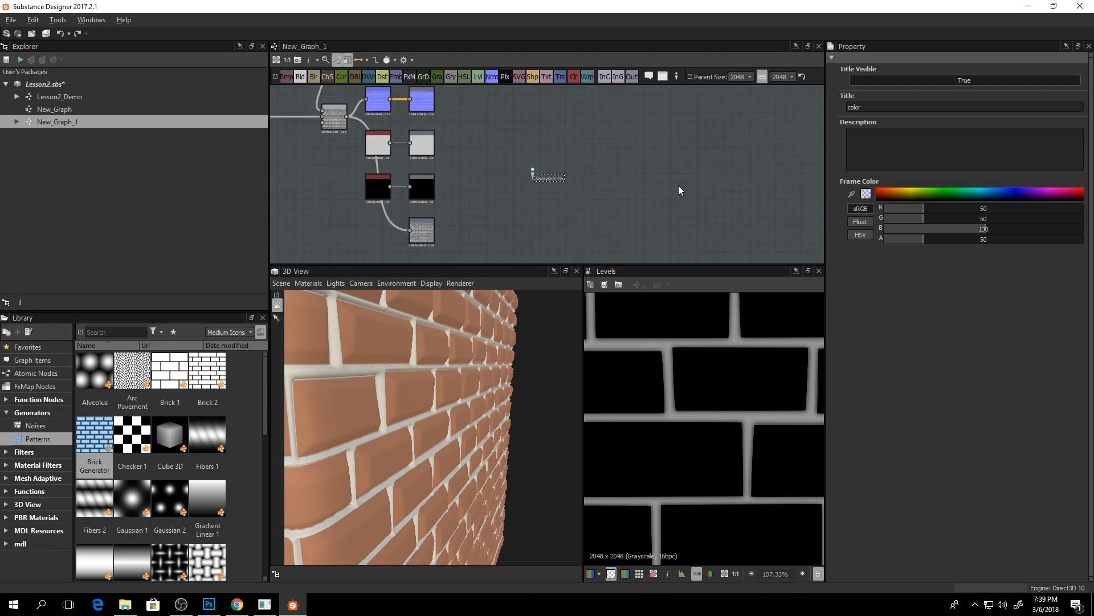
{"action": "key", "text": "F2"}
{"action": "key", "text": "F2"}
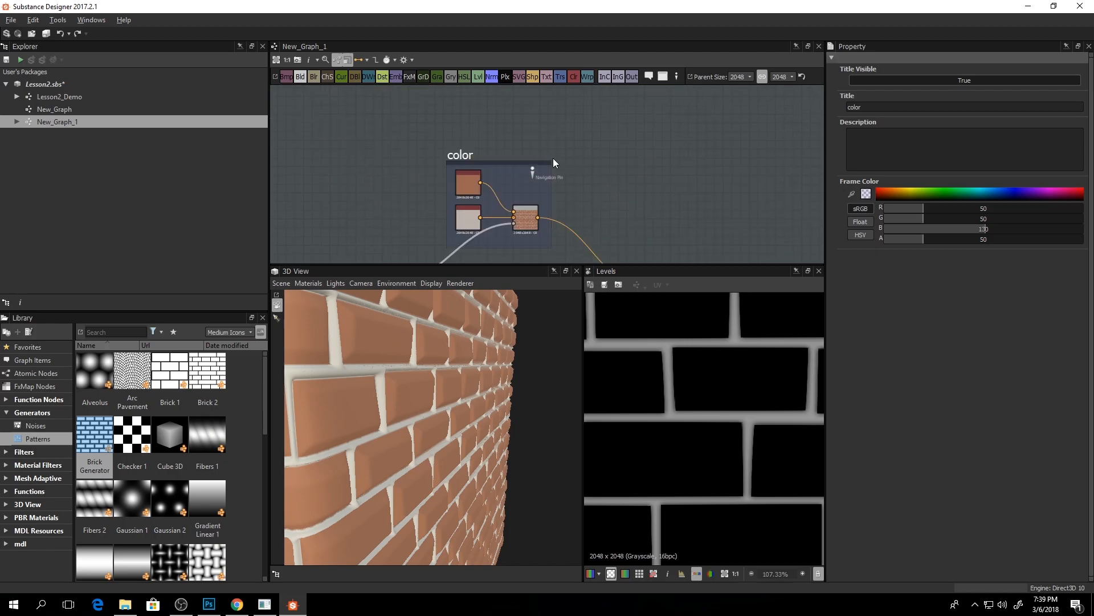
{"action": "scroll", "coordinate": [570, 183], "scroll_direction": "down", "scroll_amount": 4}
{"action": "key", "text": "F2"}
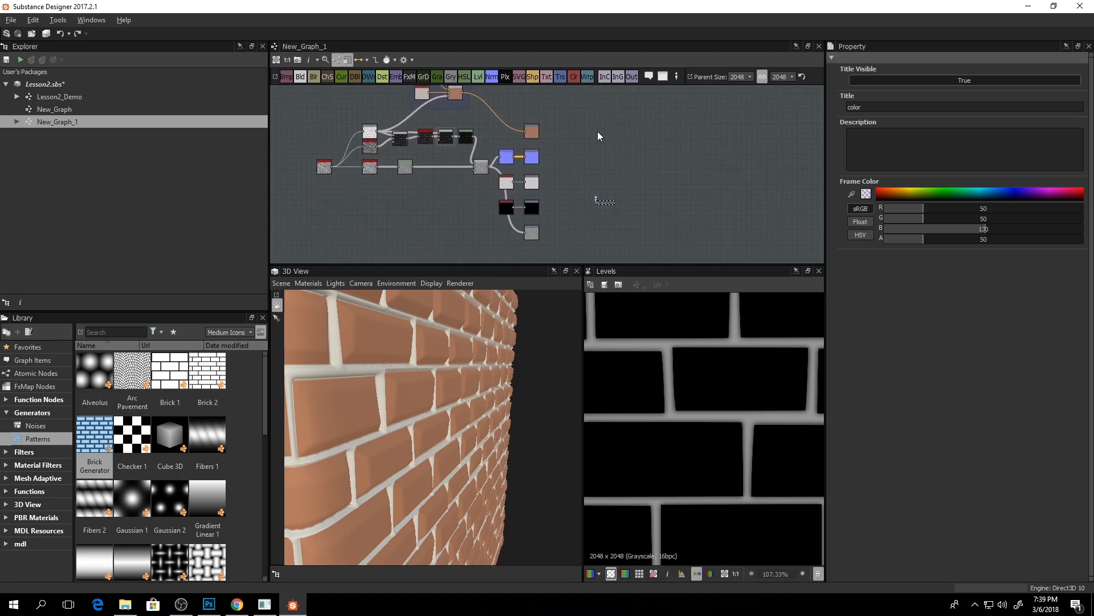
- Delete the navigation pins from the graph, including the one inside the color frame
{"action": "middle_click_drag", "start_coordinate": [535, 127], "coordinate": [561, 190]}
{"action": "middle_click_drag", "start_coordinate": [506, 145], "coordinate": [553, 159]}
{"action": "scroll", "coordinate": [527, 149], "scroll_direction": "up", "scroll_amount": 5}
{"action": "key", "text": "Delete"}
- Switch to Photoshop, fit BrickRef.psd to the view and make the Lesson2 layer group visible
{"action": "key", "text": "alt+Tab"}
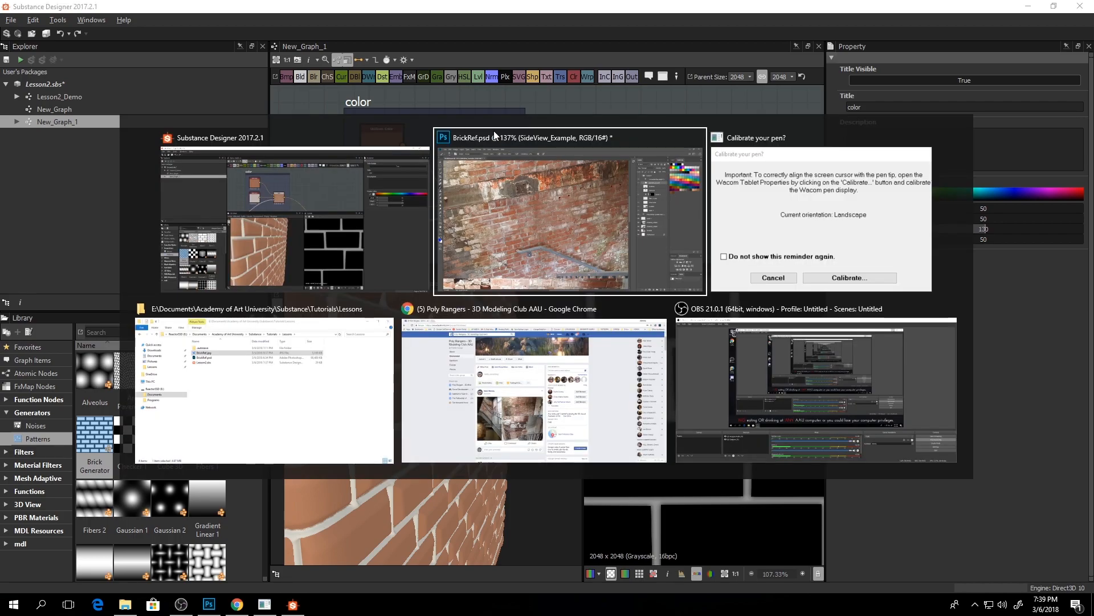
{"action": "key", "text": "ctrl+0"}
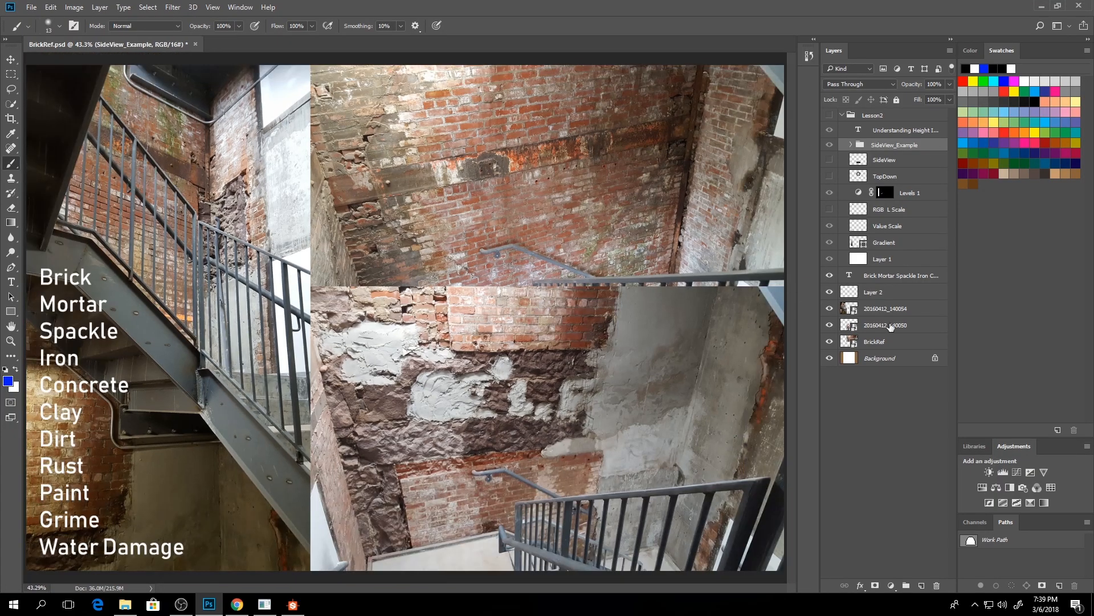
{"action": "left_click", "coordinate": [830, 116]}
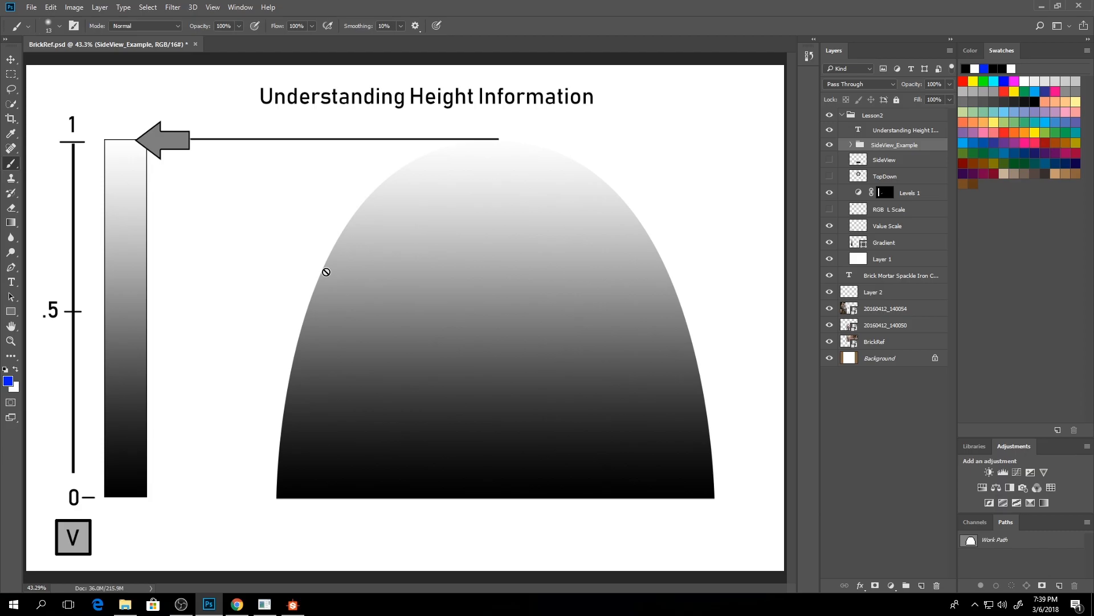
- Return to Substance Designer and view the whole brick graph, from the color frame to the output nodes
{"action": "key", "text": "alt+Tab"}
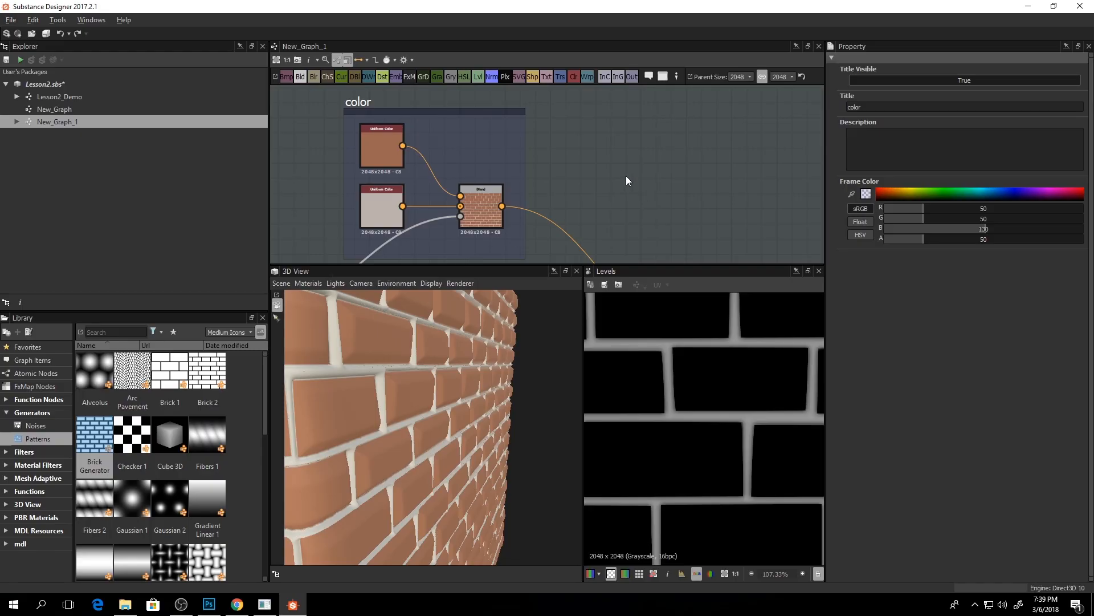
{"action": "scroll", "coordinate": [627, 181], "scroll_direction": "down", "scroll_amount": 6}
{"action": "scroll", "coordinate": [662, 127], "scroll_direction": "down", "scroll_amount": 4}
{"action": "middle_click_drag", "start_coordinate": [620, 168], "coordinate": [617, 171]}
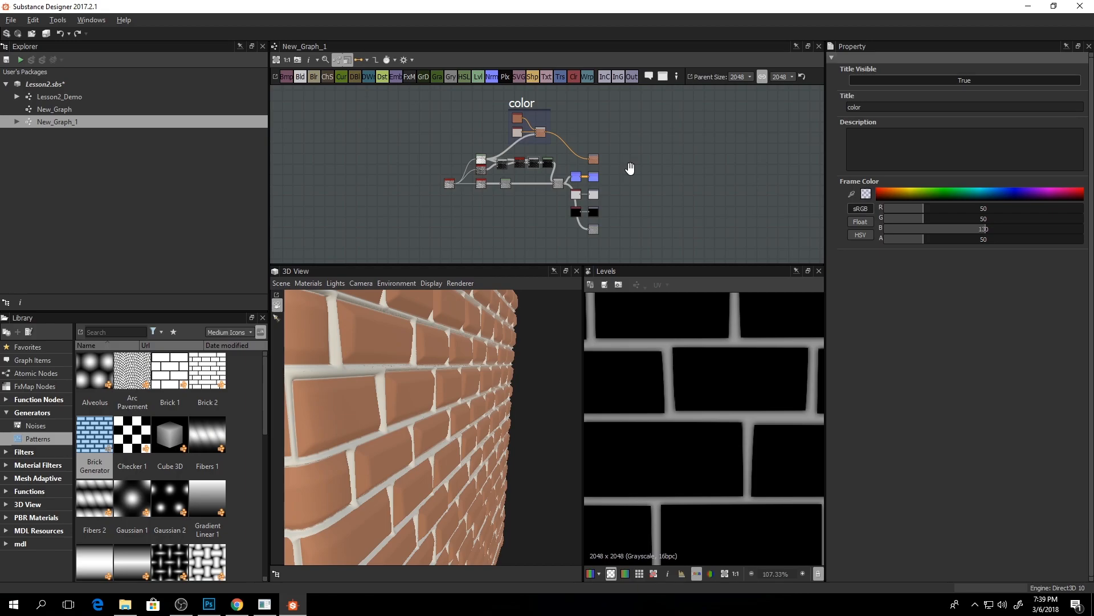
- Switch to Chrome and open artstation.com in a new tab
{"action": "left_click", "coordinate": [237, 605]}
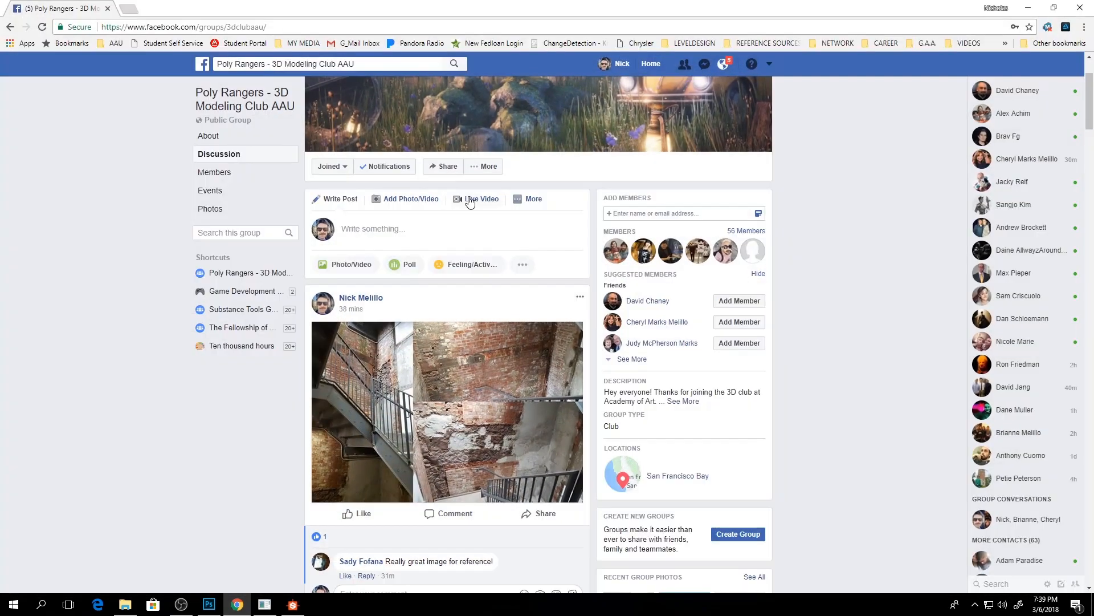
{"action": "left_click", "coordinate": [133, 9]}
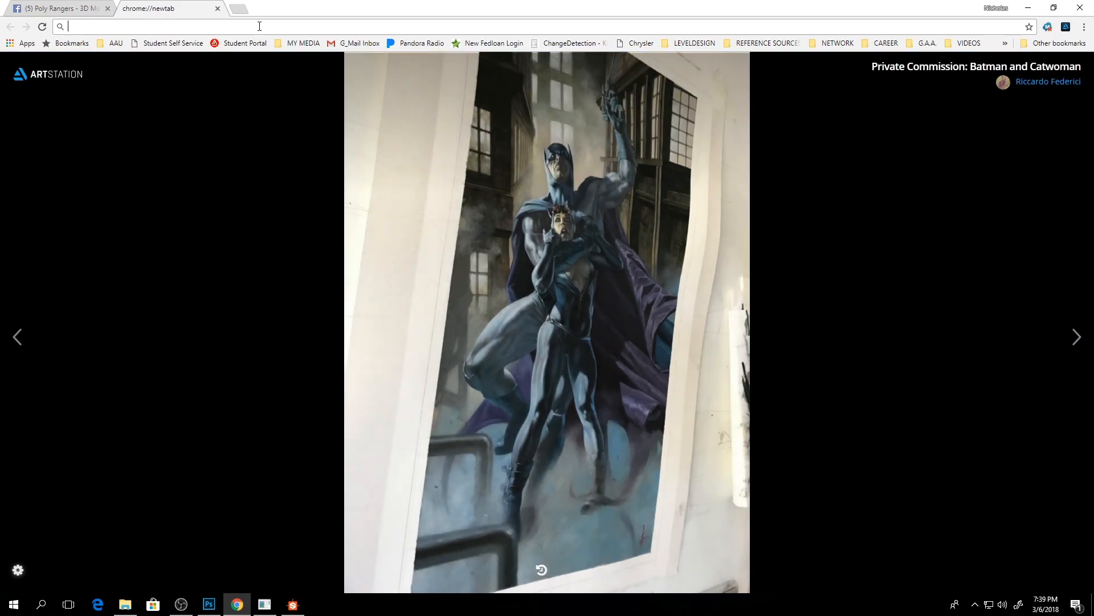
{"action": "type", "text": "arts"}
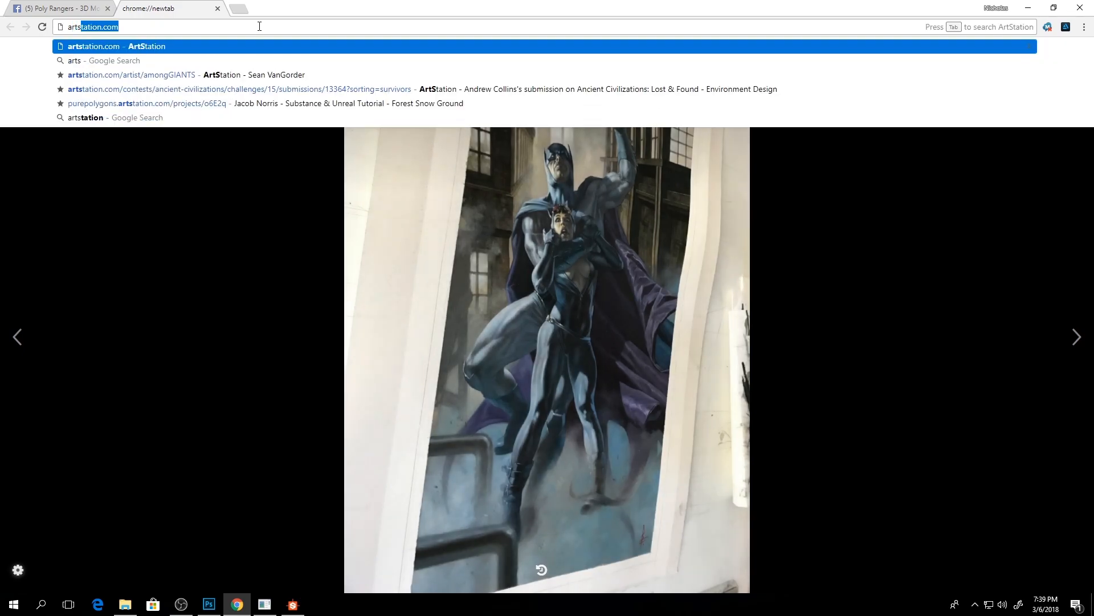
{"action": "key", "text": "Return"}
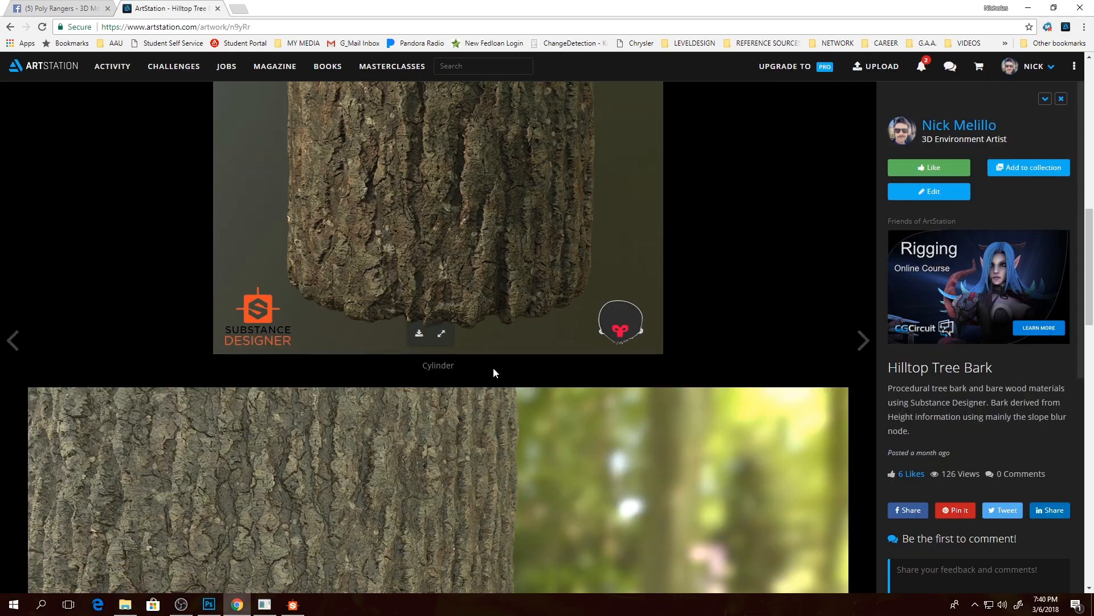
- Examine how node groups are framed and titled in the Tree Bark Graph of the Hilltop Tree Bark project
{"action": "scroll", "coordinate": [494, 364], "scroll_direction": "down", "scroll_amount": 5}
{"action": "scroll", "coordinate": [493, 364], "scroll_direction": "up", "scroll_amount": 2}
{"action": "scroll", "coordinate": [491, 368], "scroll_direction": "down", "scroll_amount": 8}
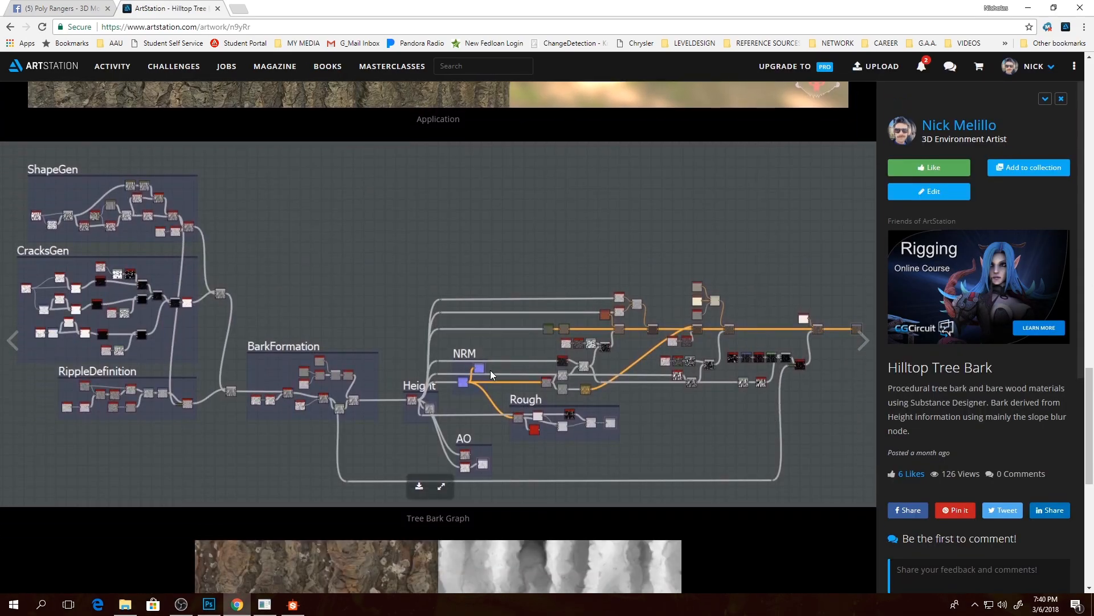
{"action": "scroll", "coordinate": [490, 371], "scroll_direction": "up", "scroll_amount": 1}
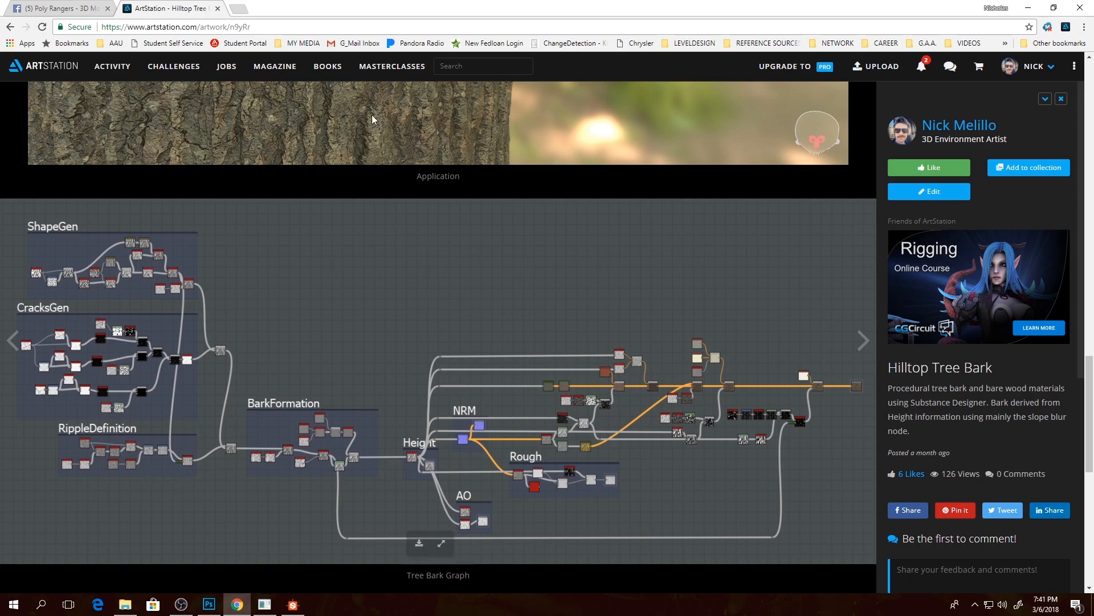
{"action": "scroll", "coordinate": [289, 289], "scroll_direction": "up", "scroll_amount": 5}
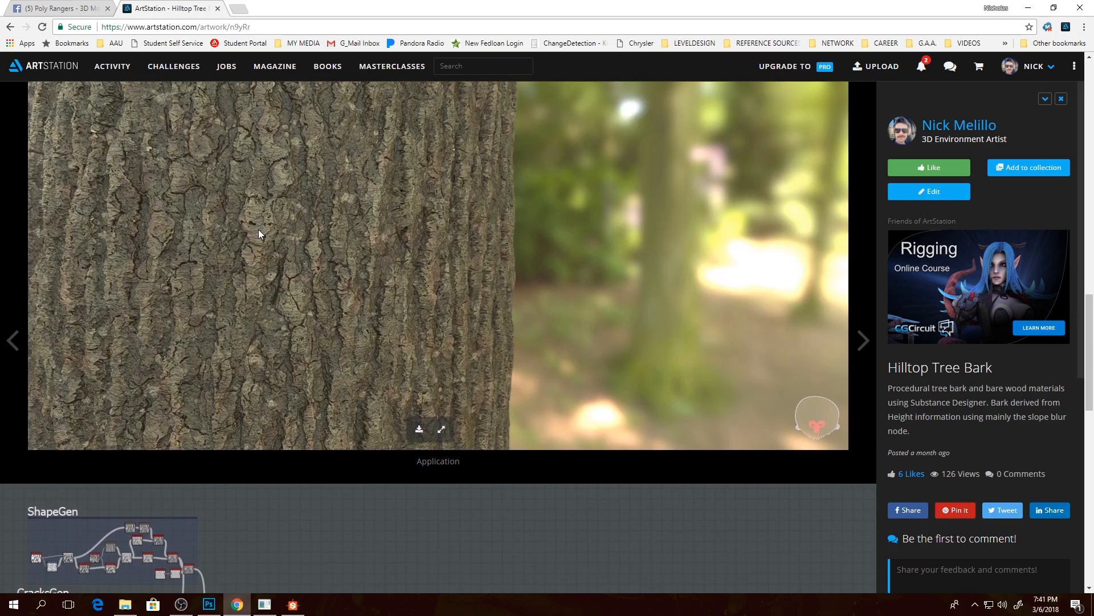
{"action": "scroll", "coordinate": [274, 260], "scroll_direction": "down", "scroll_amount": 6}
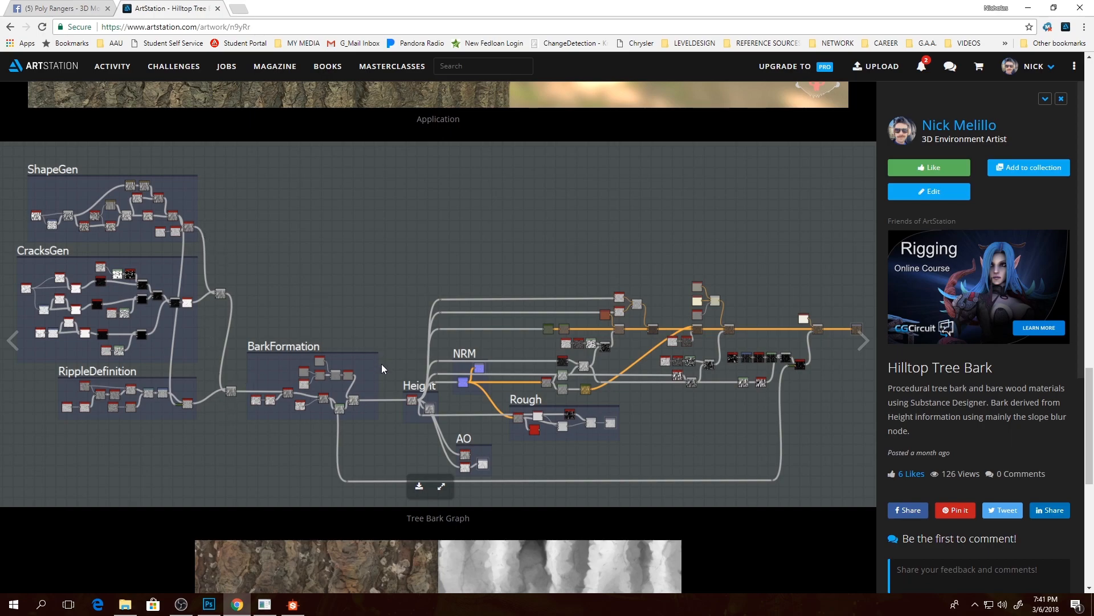
{"action": "scroll", "coordinate": [440, 332], "scroll_direction": "down", "scroll_amount": 1}
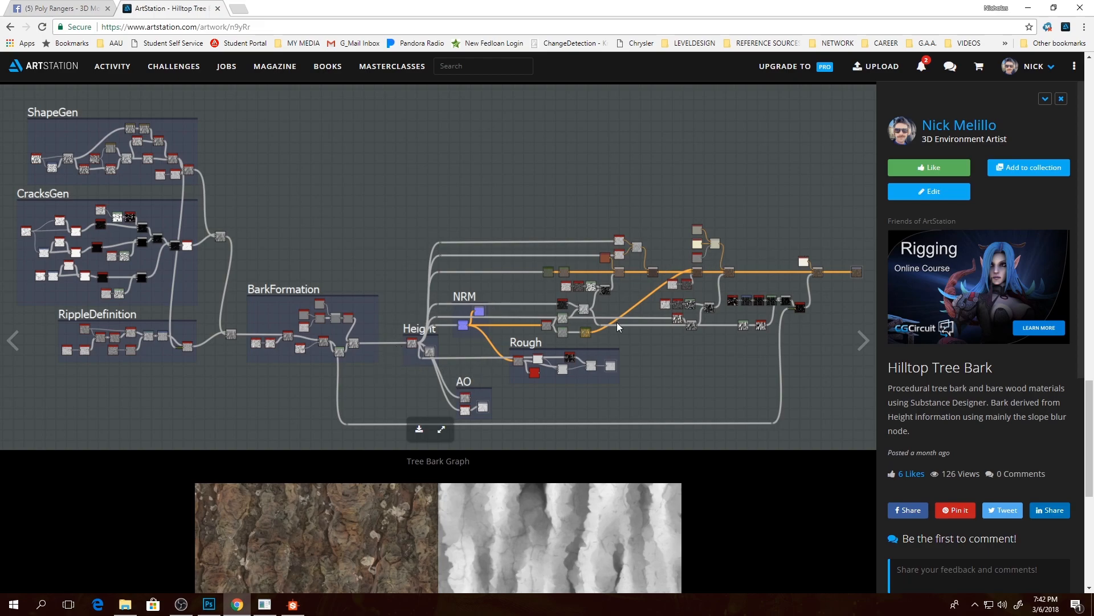
- Compare the Hilltop Tree Bark sphere, cylinder and application renders with the node graph that produces them
{"action": "scroll", "coordinate": [391, 254], "scroll_direction": "up", "scroll_amount": 10}
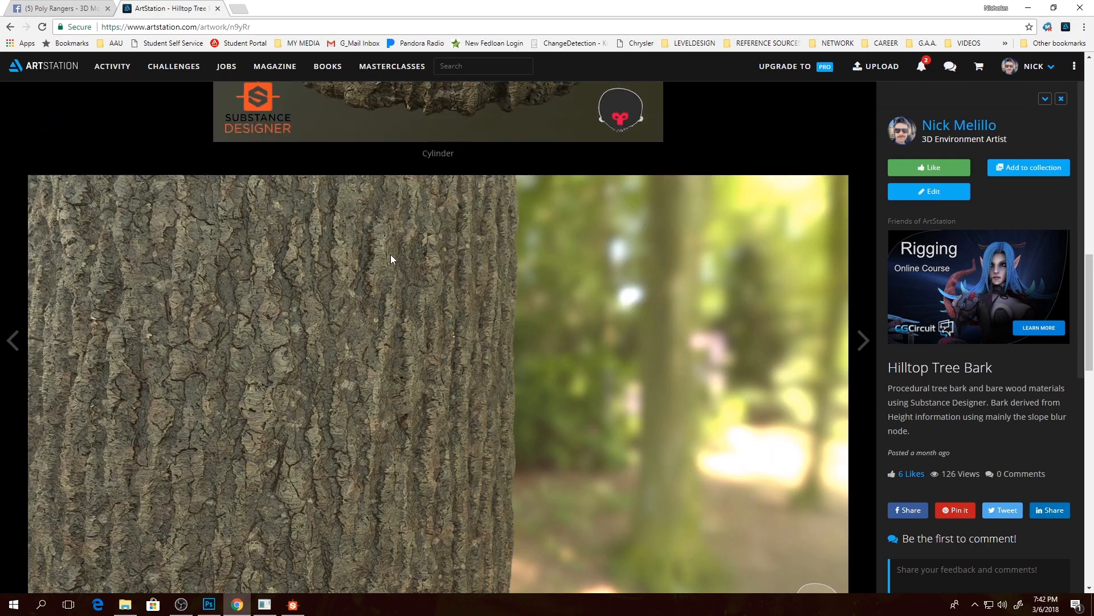
{"action": "scroll", "coordinate": [620, 171], "scroll_direction": "up", "scroll_amount": 13}
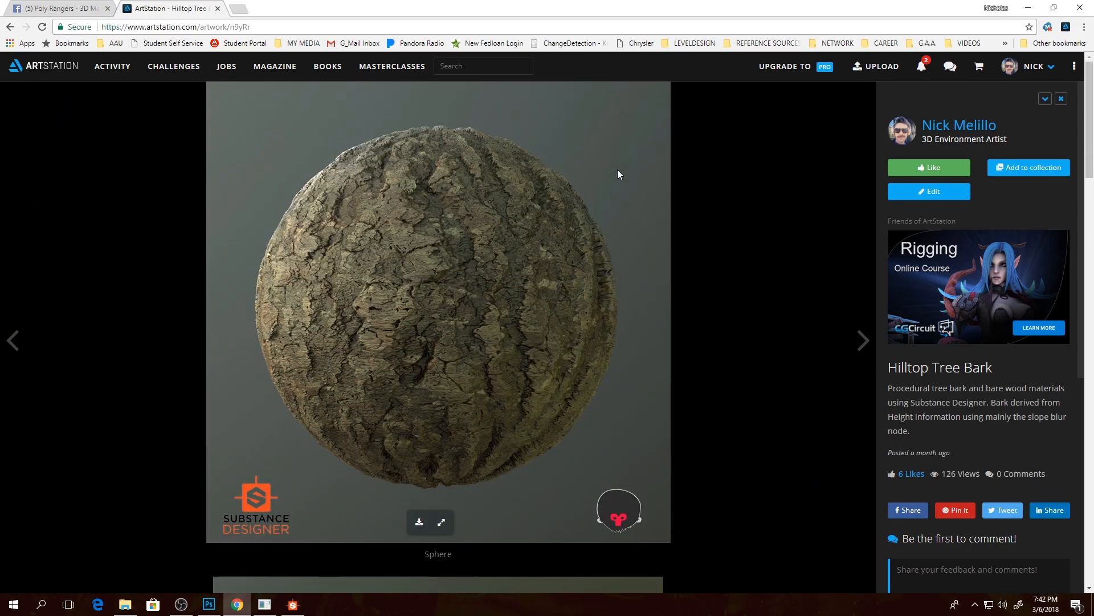
{"action": "scroll", "coordinate": [589, 194], "scroll_direction": "down", "scroll_amount": 20}
{"action": "scroll", "coordinate": [523, 318], "scroll_direction": "up", "scroll_amount": 2}
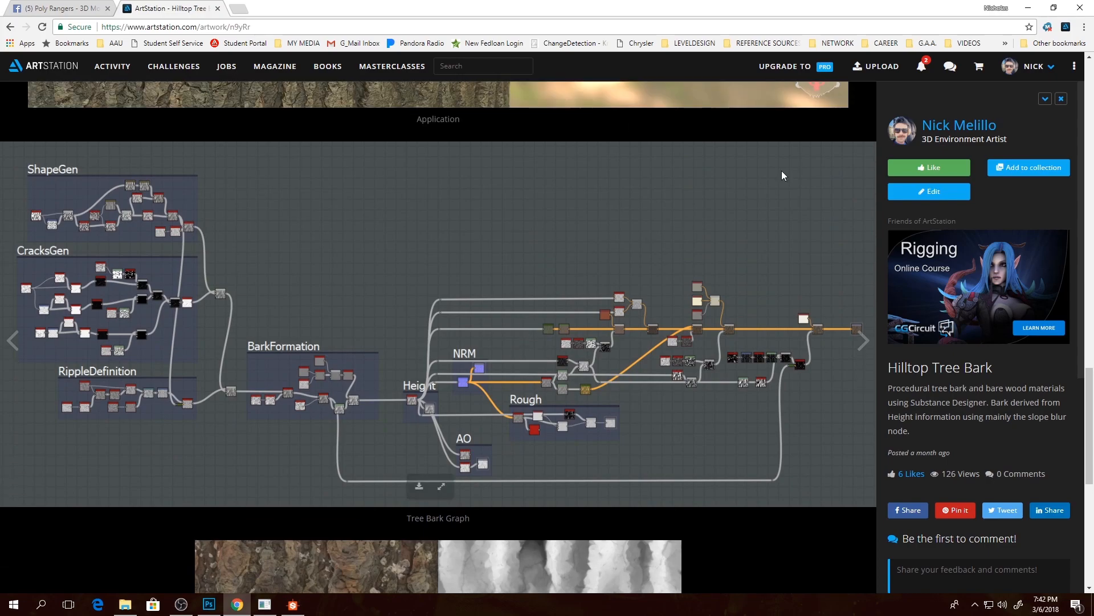
{"action": "scroll", "coordinate": [462, 226], "scroll_direction": "up", "scroll_amount": 4}
{"action": "scroll", "coordinate": [462, 223], "scroll_direction": "up", "scroll_amount": 20}
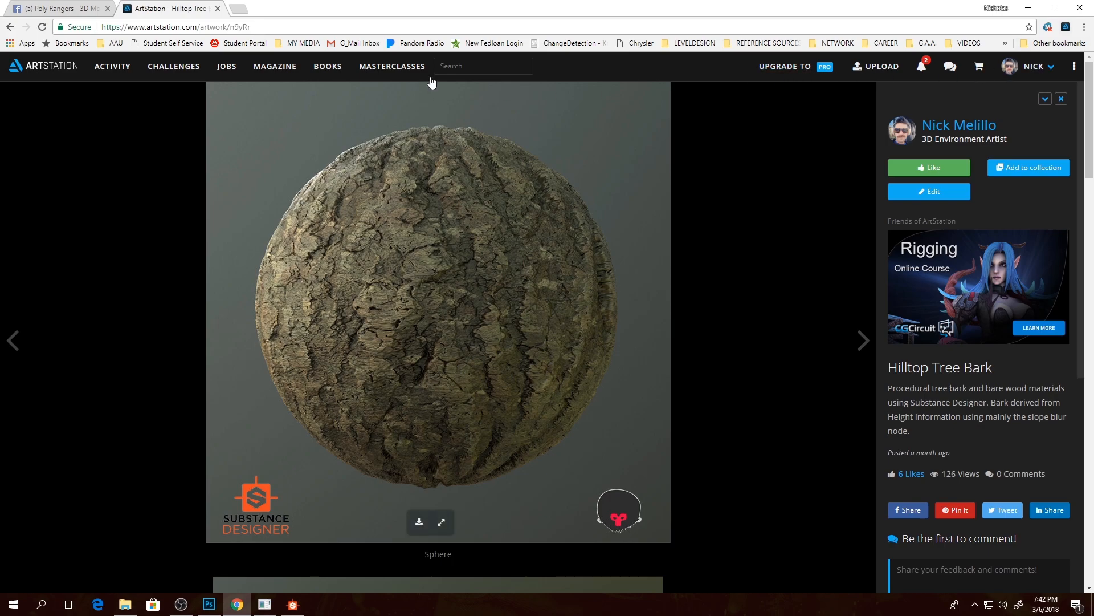
- Find a material artist's ArtStation portfolio through the site search and browse the Substance material spheres in it
{"action": "left_click", "coordinate": [477, 68]}
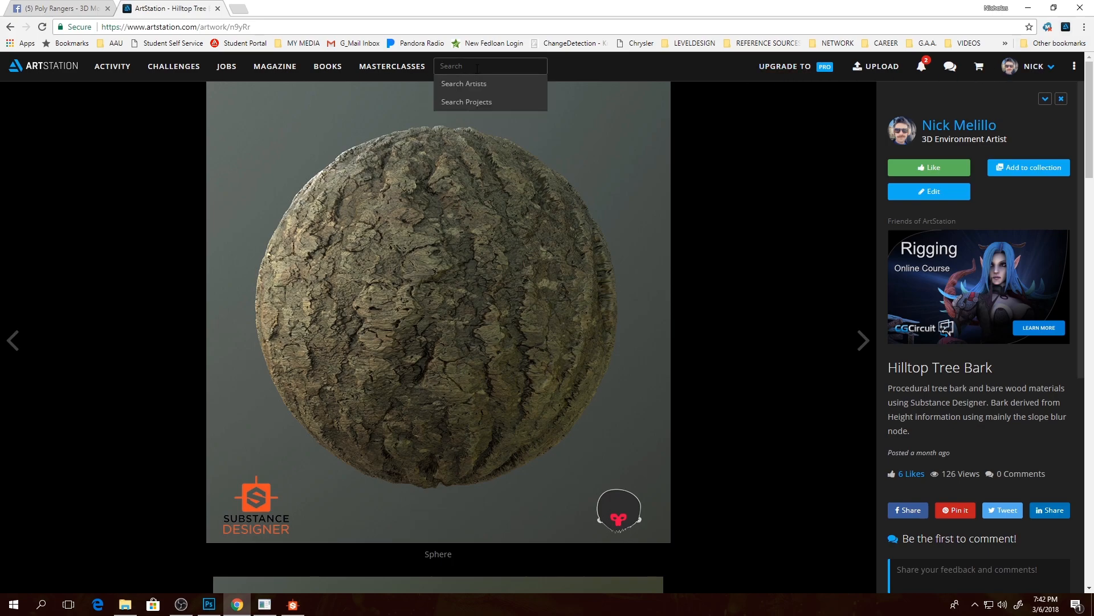
{"action": "type", "text": "T"}
{"action": "left_click", "coordinate": [485, 85]}
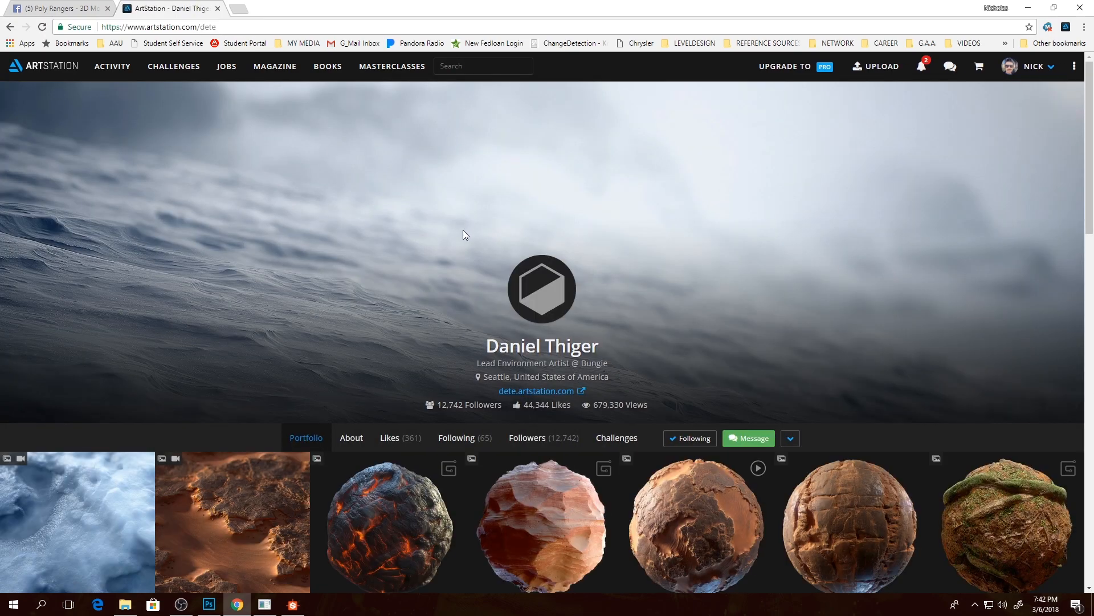
{"action": "scroll", "coordinate": [463, 232], "scroll_direction": "down", "scroll_amount": 4}
{"action": "scroll", "coordinate": [476, 293], "scroll_direction": "down", "scroll_amount": 8}
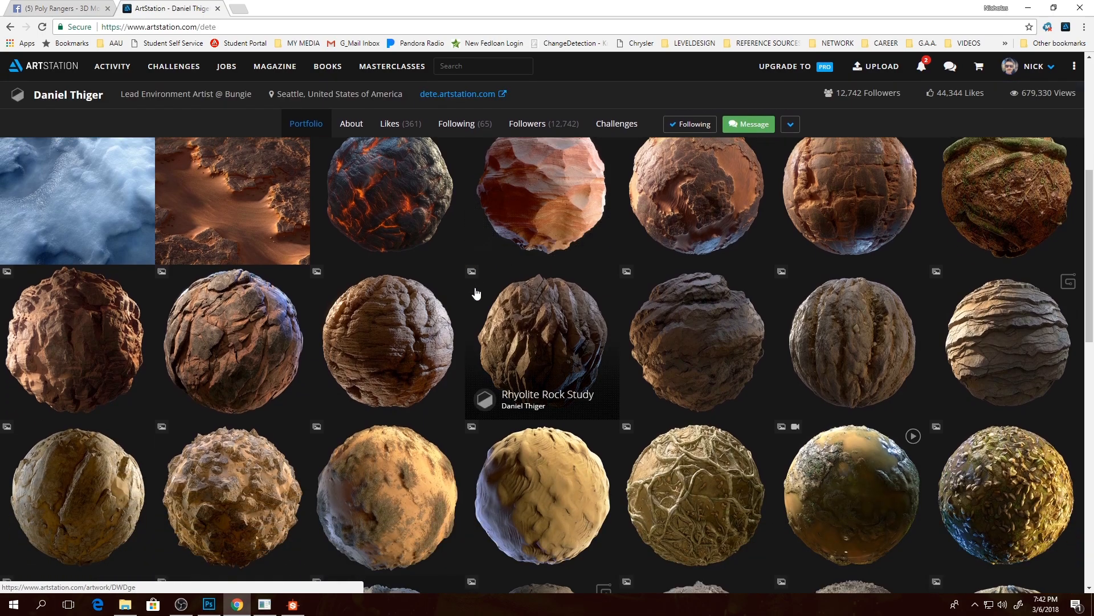
{"action": "scroll", "coordinate": [476, 293], "scroll_direction": "down", "scroll_amount": 5}
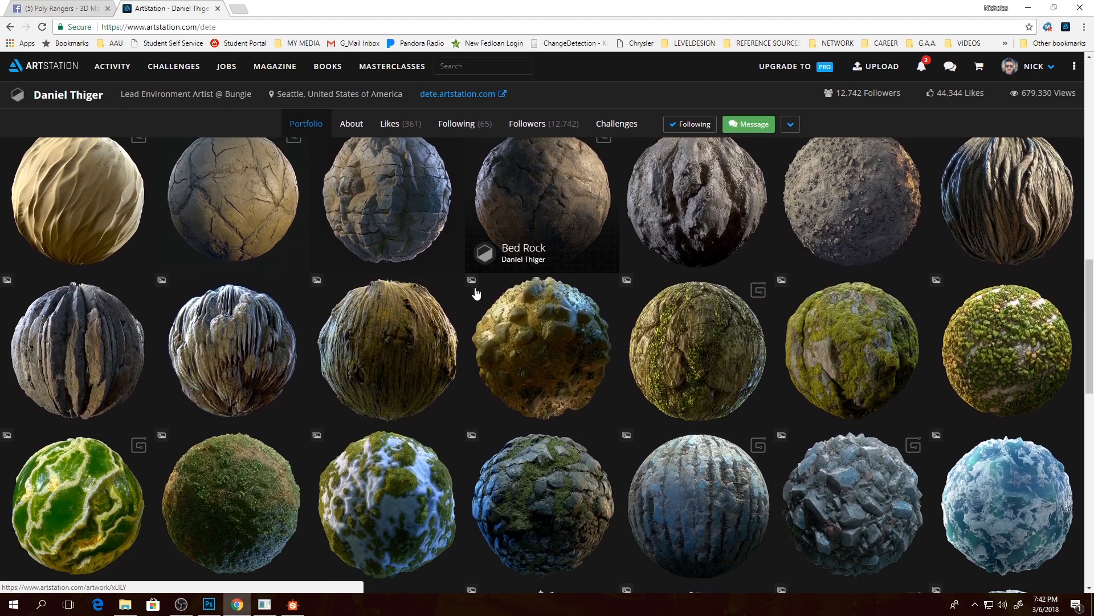
{"action": "scroll", "coordinate": [476, 293], "scroll_direction": "down", "scroll_amount": 7}
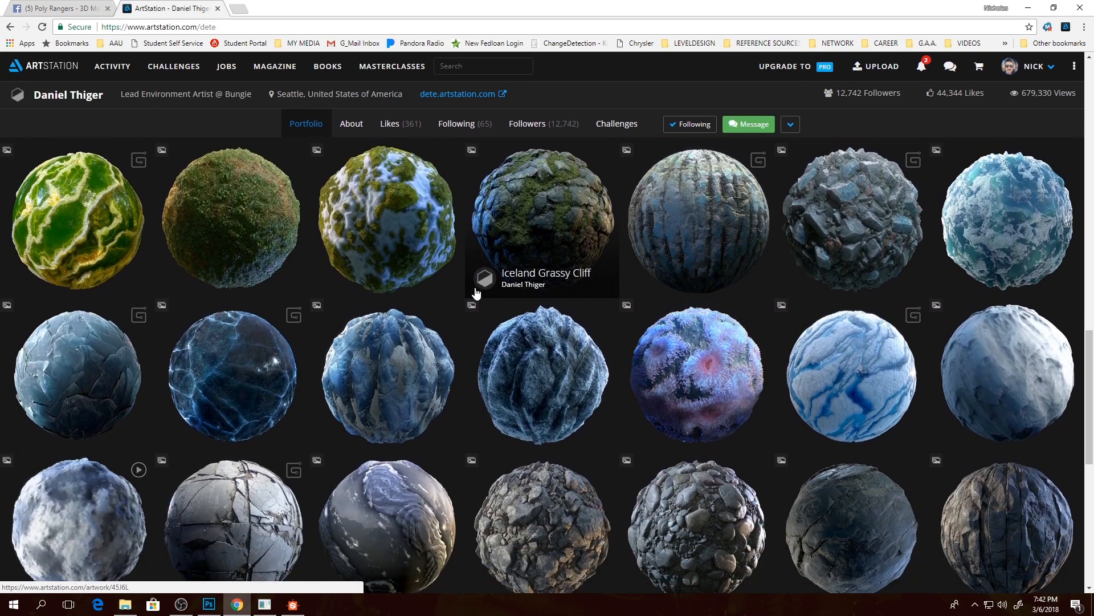
{"action": "scroll", "coordinate": [476, 293], "scroll_direction": "down", "scroll_amount": 3}
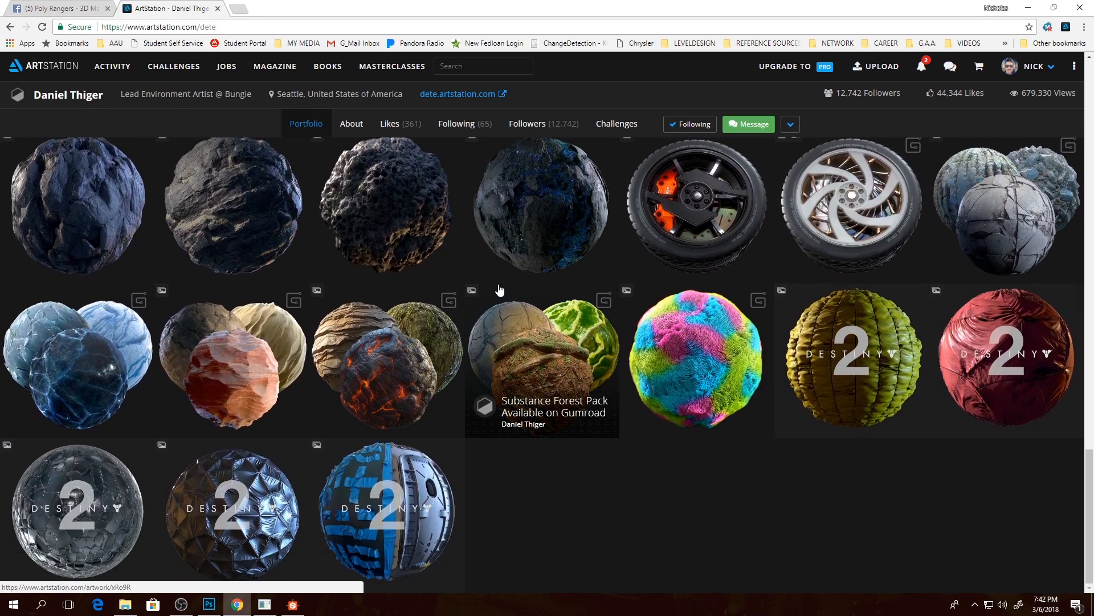
- Review the material spheres in the open portfolio from its oldest entries back up to the profile header
{"action": "scroll", "coordinate": [523, 502], "scroll_direction": "up", "scroll_amount": 6}
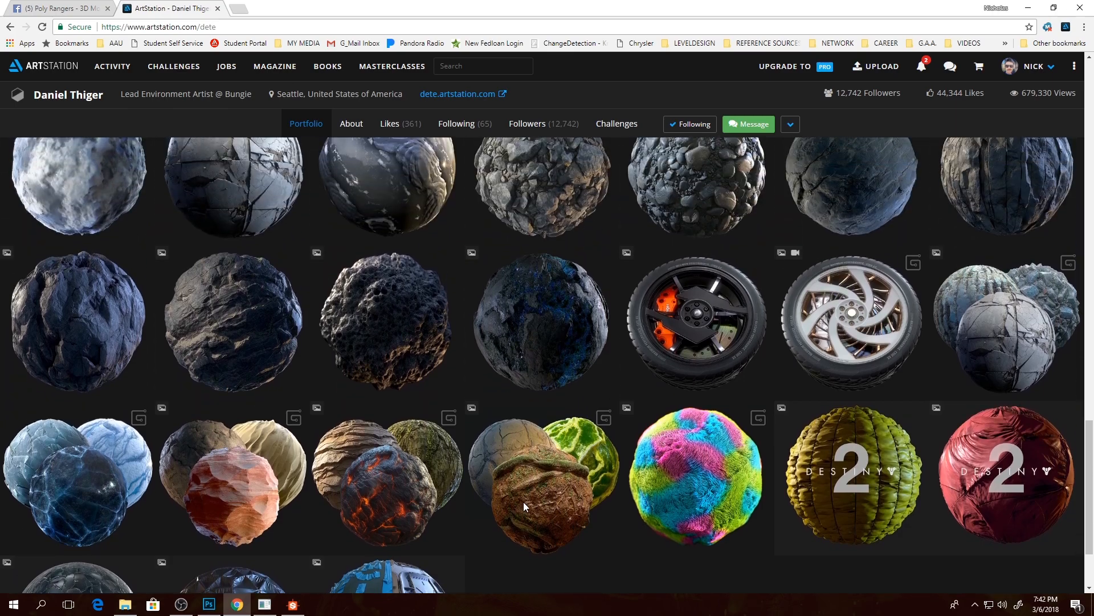
{"action": "scroll", "coordinate": [524, 507], "scroll_direction": "up", "scroll_amount": 10}
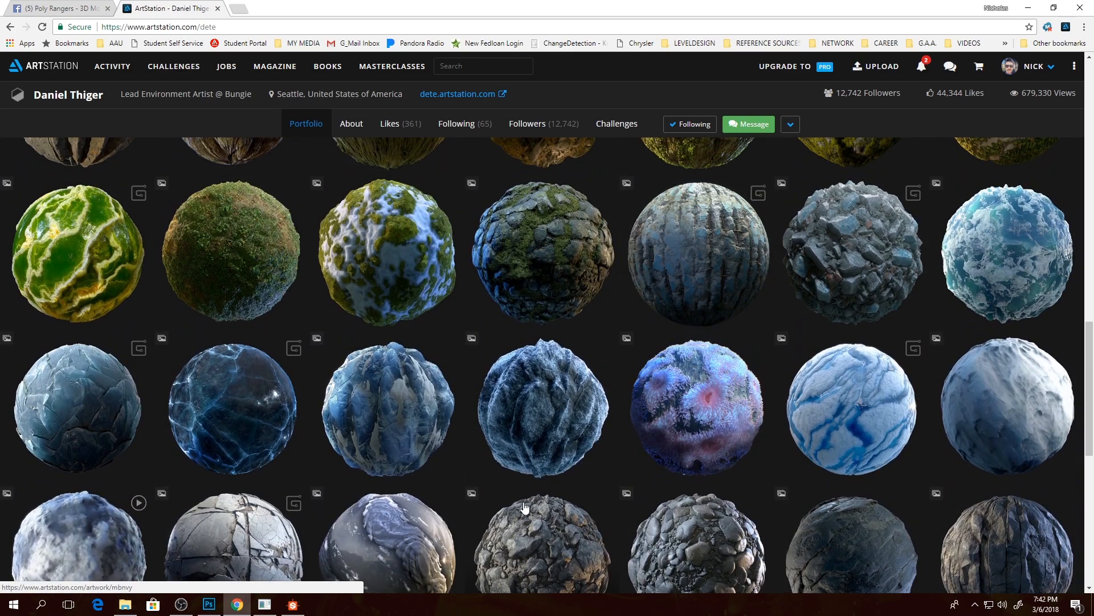
{"action": "scroll", "coordinate": [532, 419], "scroll_direction": "up", "scroll_amount": 8}
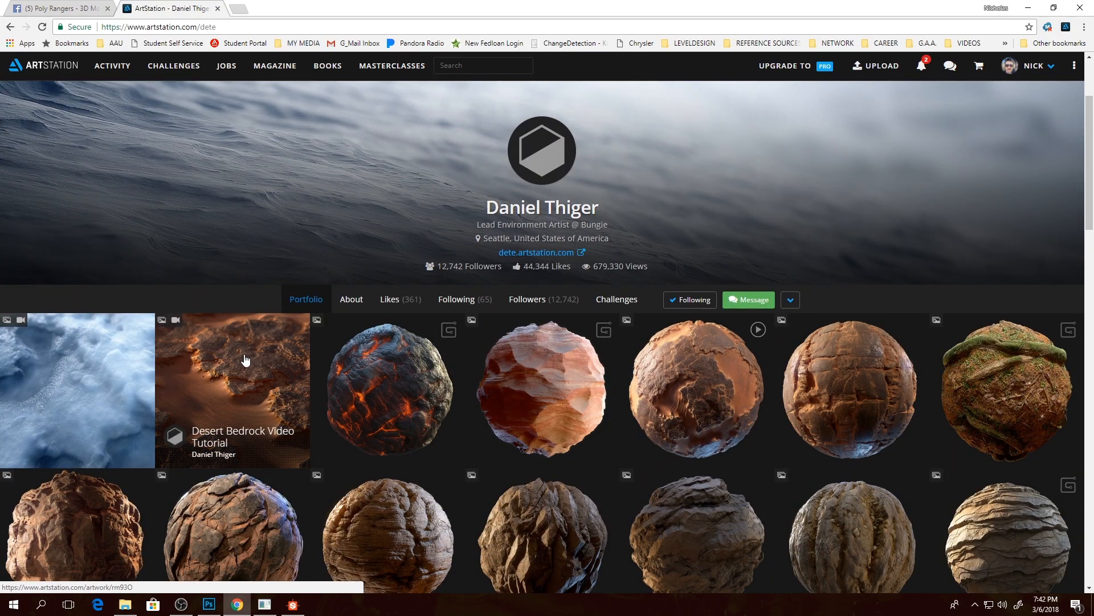
{"action": "left_click", "coordinate": [514, 66]}
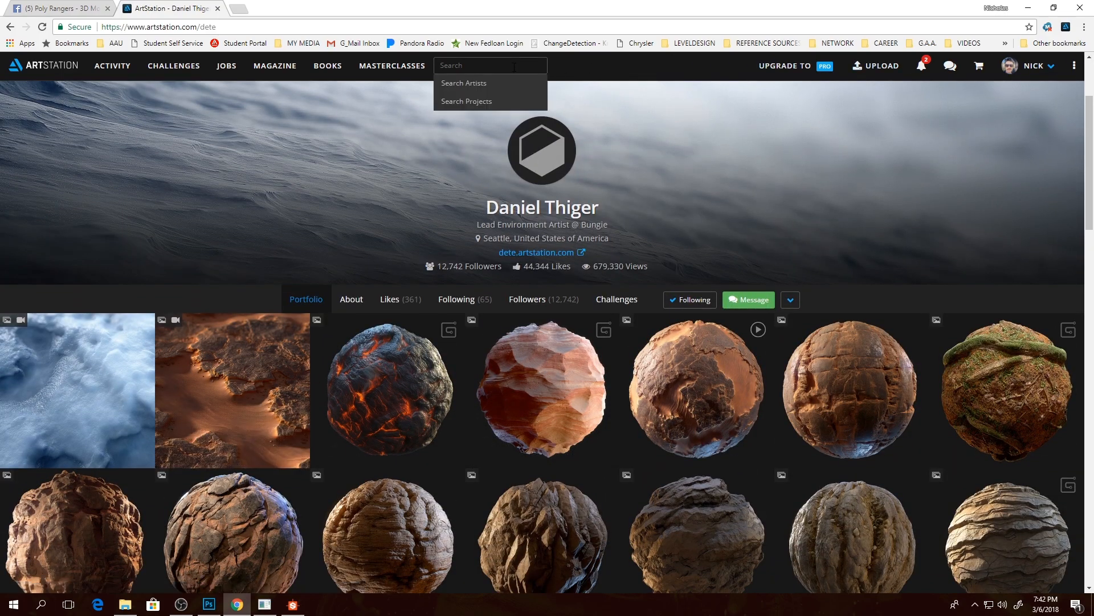
{"action": "type", "text": "Rol"}
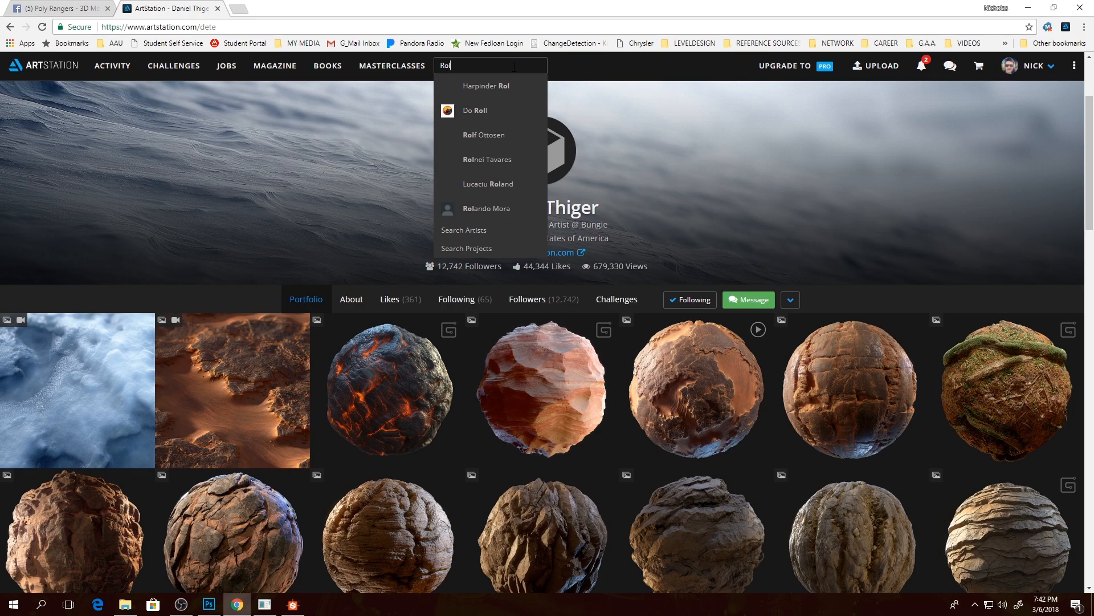
{"action": "key", "text": "BackSpace"}
{"action": "key", "text": "BackSpace"}
{"action": "type", "text": "Ro"}
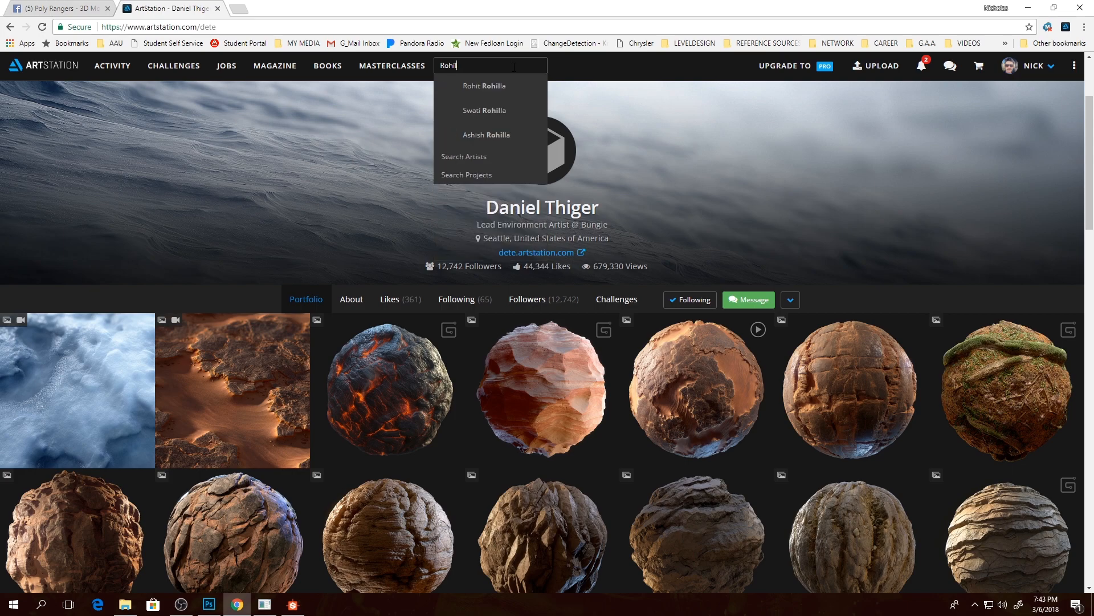
{"action": "key", "text": "BackSpace"}
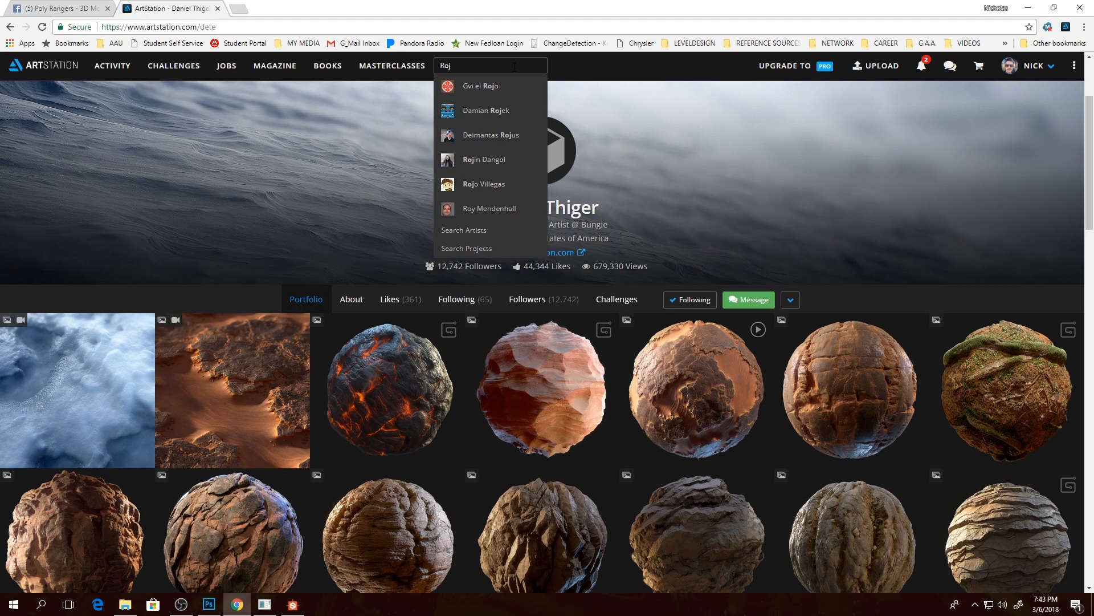
{"action": "key", "text": "BackSpace"}
{"action": "key", "text": "BackSpace"}
- Open the notified blog post "Demystifying The Environment Art Position for Games : PART 2" and go to its author's portfolio
{"action": "left_click", "coordinate": [921, 67]}
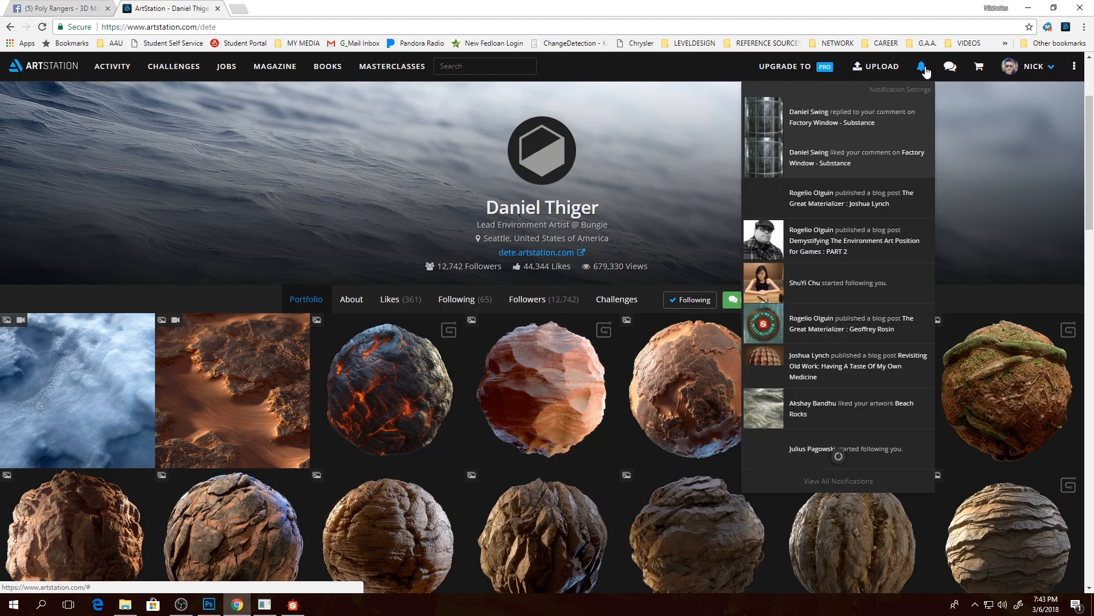
{"action": "left_click", "coordinate": [800, 233]}
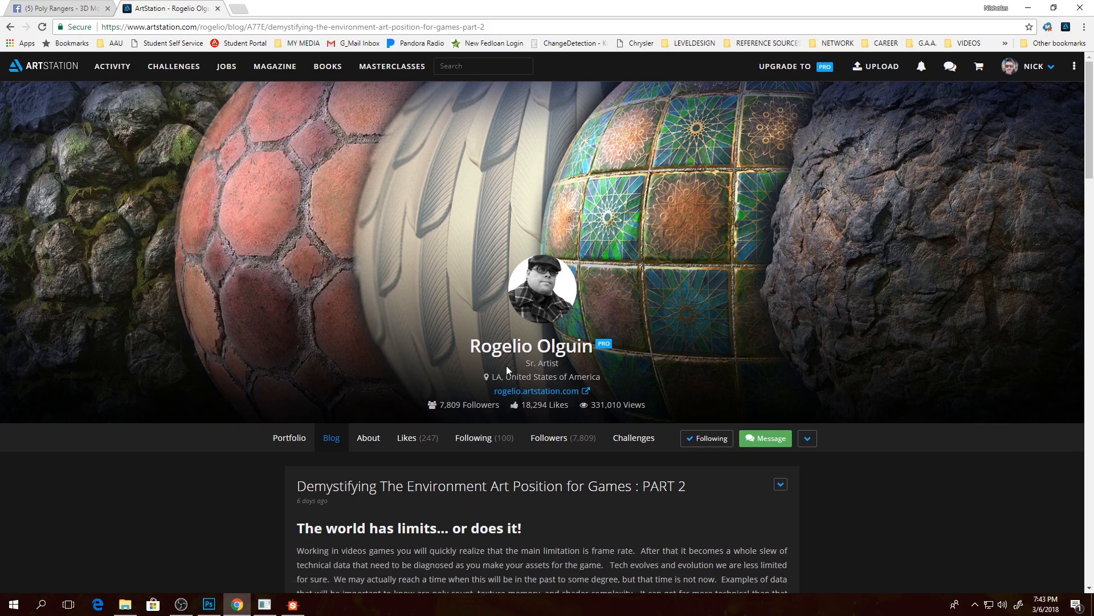
{"action": "scroll", "coordinate": [435, 325], "scroll_direction": "down", "scroll_amount": 1}
{"action": "scroll", "coordinate": [432, 327], "scroll_direction": "down", "scroll_amount": 1}
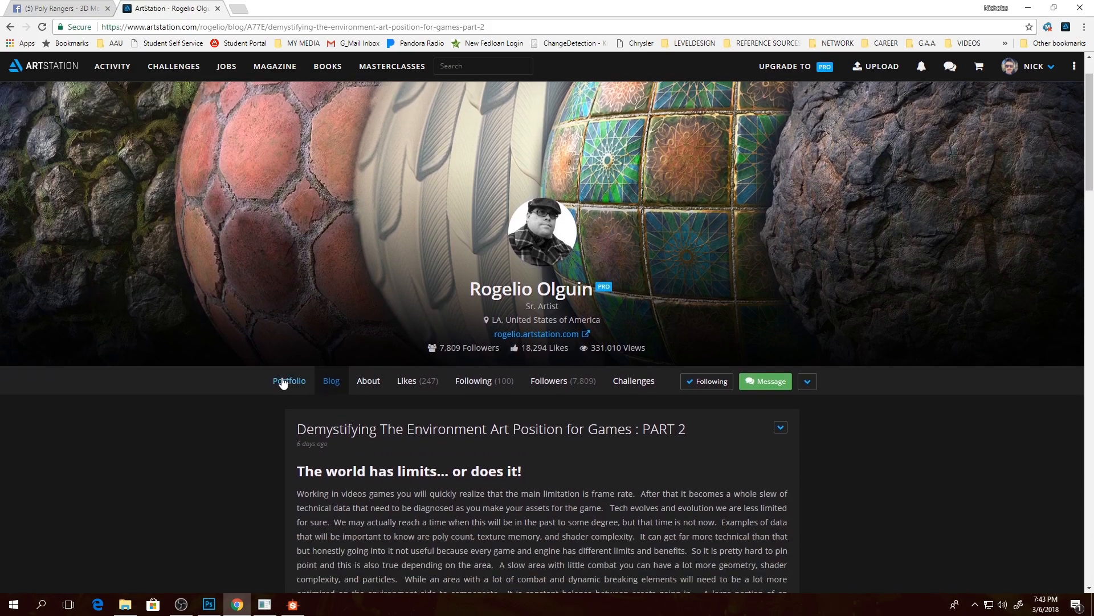
{"action": "left_click", "coordinate": [289, 371]}
- Browse the author's portfolio, from the material spheres down to the Uncharted and The Last of Us projects
{"action": "scroll", "coordinate": [533, 362], "scroll_direction": "down", "scroll_amount": 4}
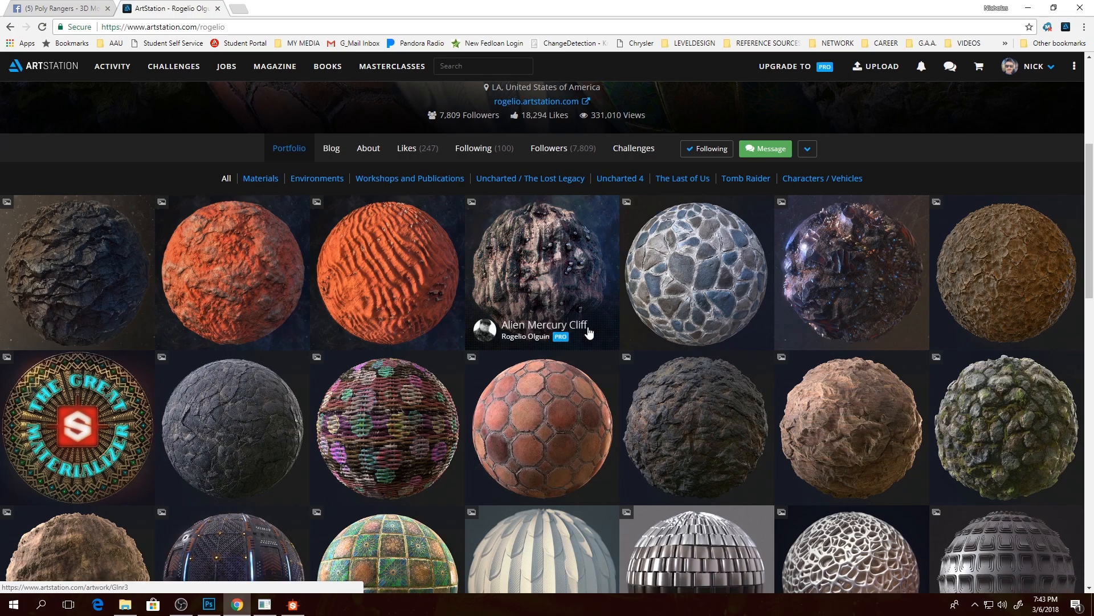
{"action": "scroll", "coordinate": [571, 324], "scroll_direction": "down", "scroll_amount": 1}
{"action": "scroll", "coordinate": [571, 323], "scroll_direction": "up", "scroll_amount": 1}
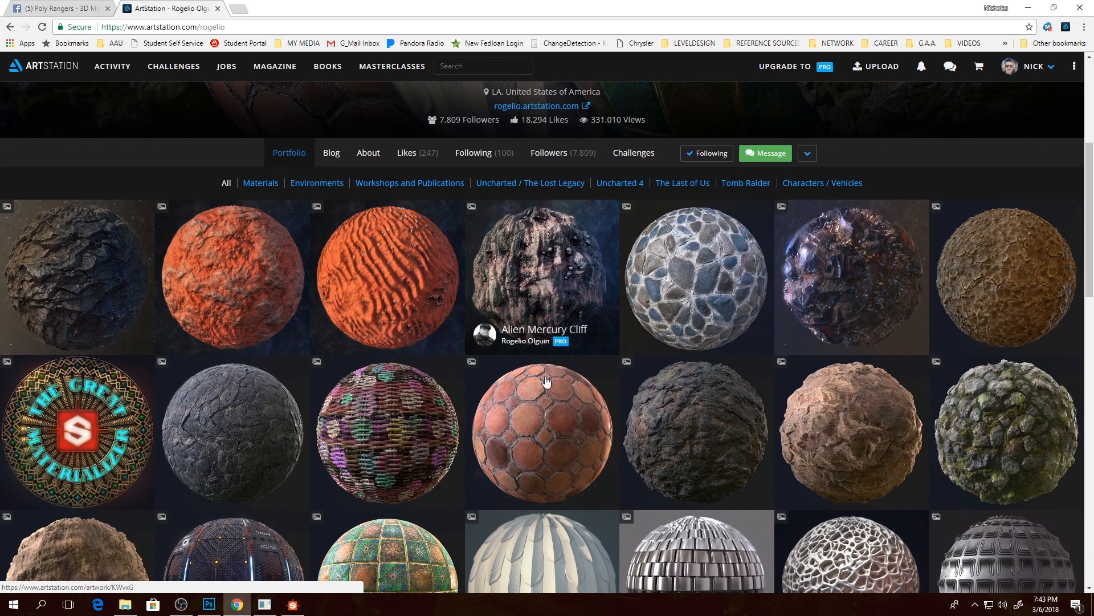
{"action": "scroll", "coordinate": [491, 345], "scroll_direction": "down", "scroll_amount": 5}
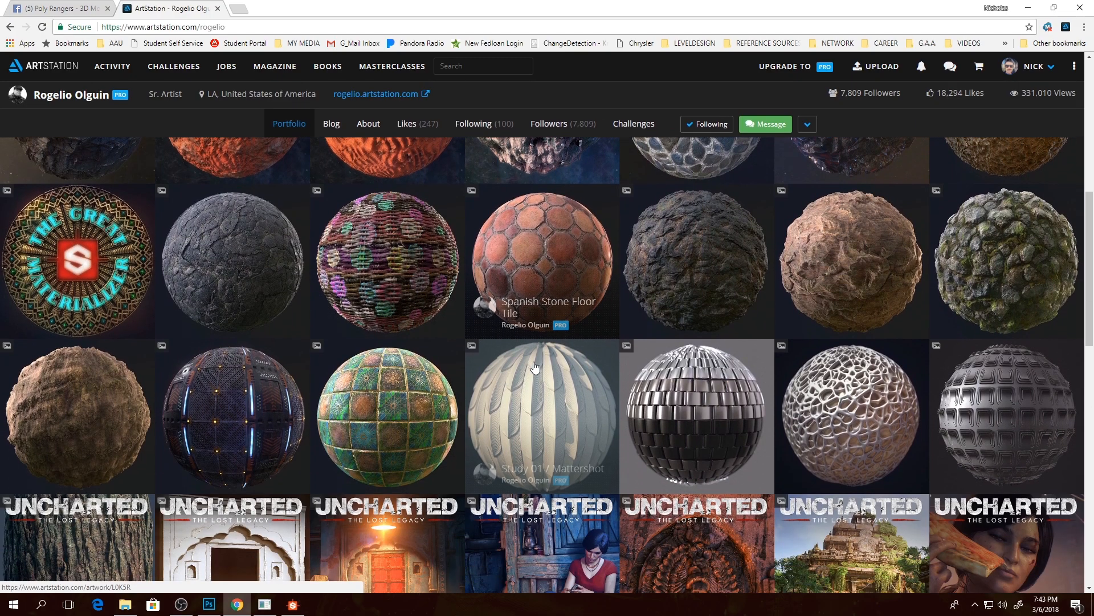
{"action": "scroll", "coordinate": [536, 369], "scroll_direction": "up", "scroll_amount": 3}
{"action": "scroll", "coordinate": [467, 348], "scroll_direction": "down", "scroll_amount": 10}
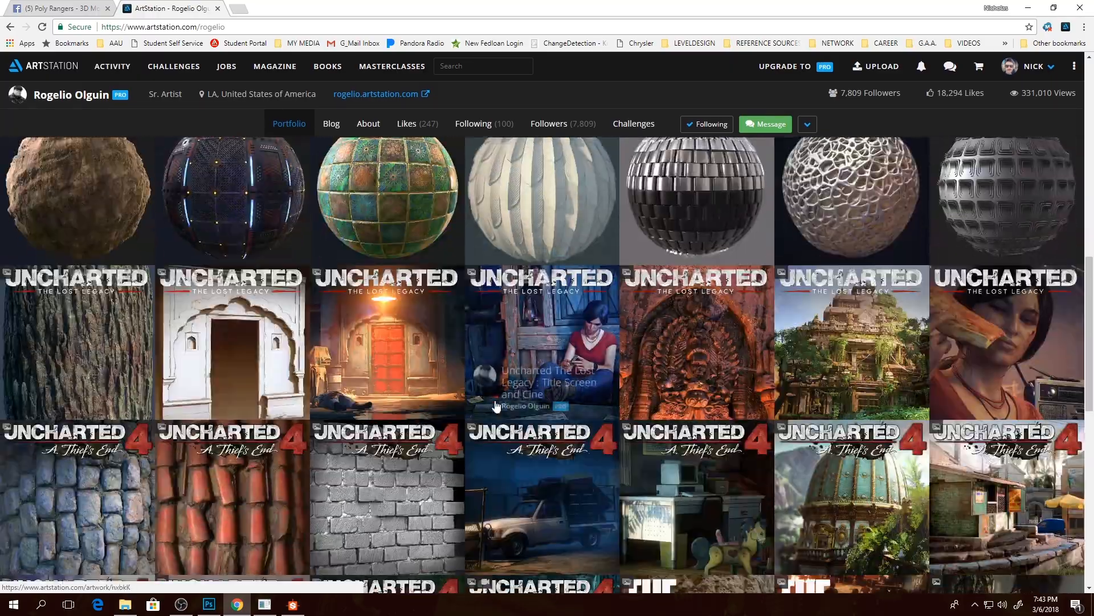
{"action": "scroll", "coordinate": [570, 365], "scroll_direction": "up", "scroll_amount": 10}
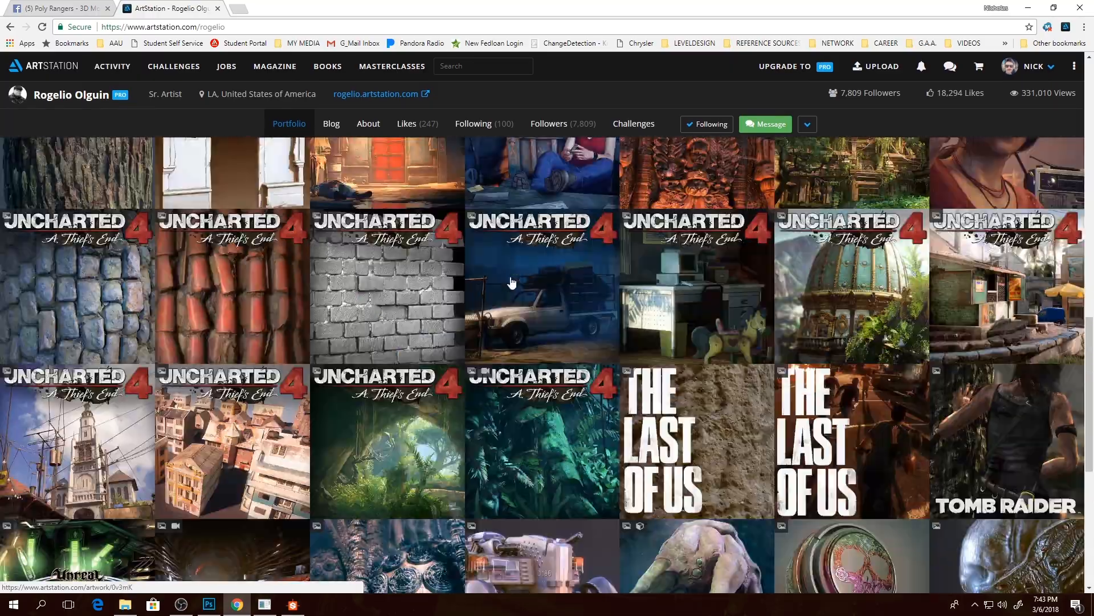
{"action": "scroll", "coordinate": [721, 354], "scroll_direction": "down", "scroll_amount": 2}
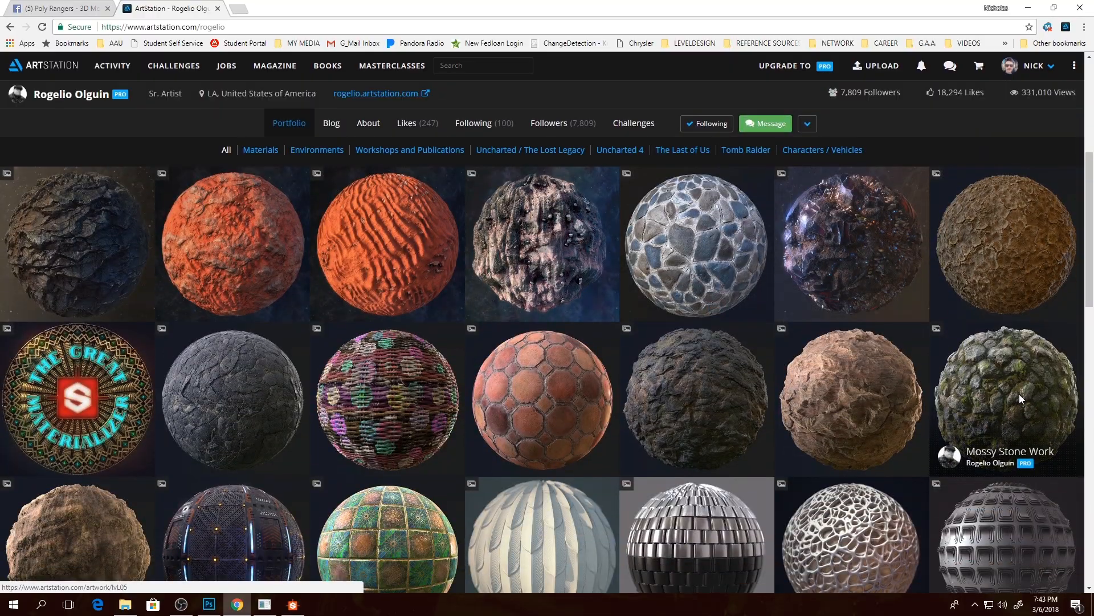
- Open the Mossy Stone Work project and examine its surface, sphere and cylinder renders and its texture maps
{"action": "left_click", "coordinate": [1003, 439]}
{"action": "scroll", "coordinate": [506, 314], "scroll_direction": "down", "scroll_amount": 1}
{"action": "scroll", "coordinate": [506, 314], "scroll_direction": "up", "scroll_amount": 1}
{"action": "scroll", "coordinate": [506, 313], "scroll_direction": "down", "scroll_amount": 15}
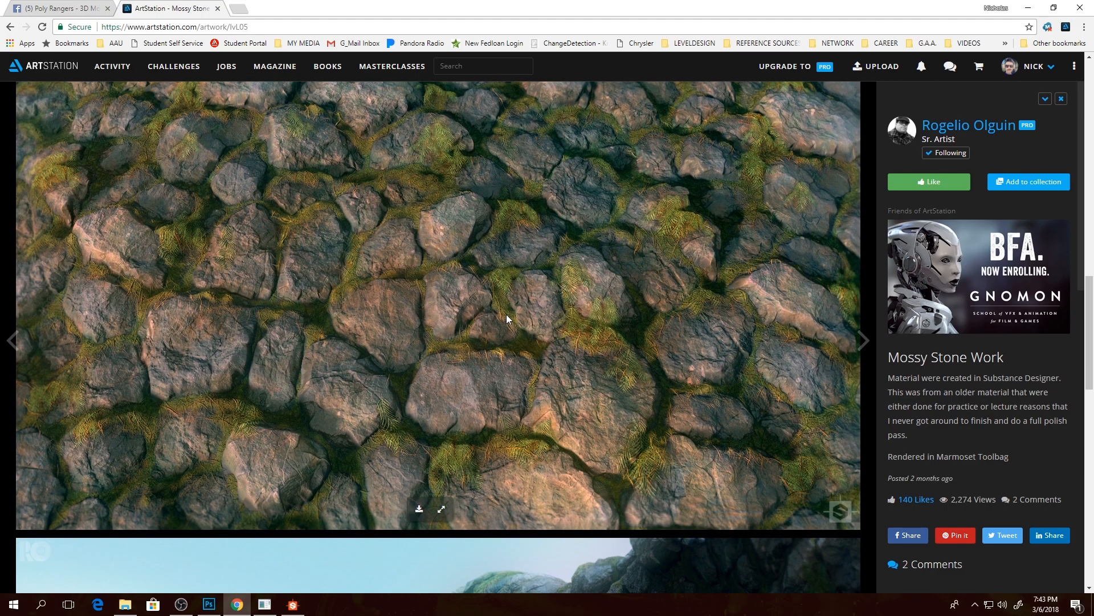
{"action": "scroll", "coordinate": [600, 343], "scroll_direction": "down", "scroll_amount": 7}
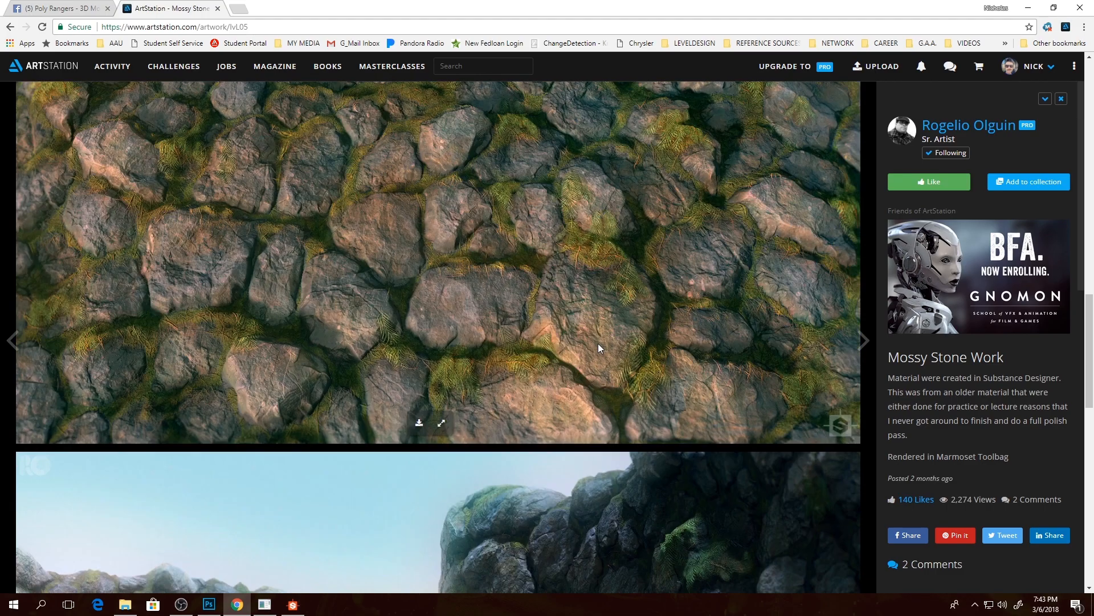
{"action": "scroll", "coordinate": [549, 357], "scroll_direction": "down", "scroll_amount": 10}
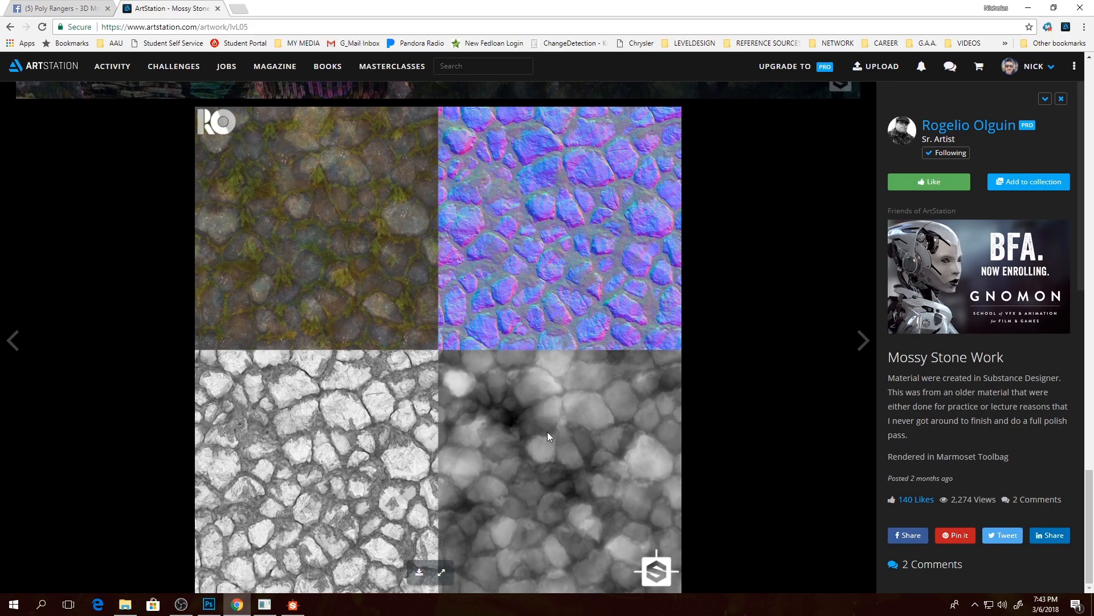
{"action": "scroll", "coordinate": [511, 327], "scroll_direction": "up", "scroll_amount": 20}
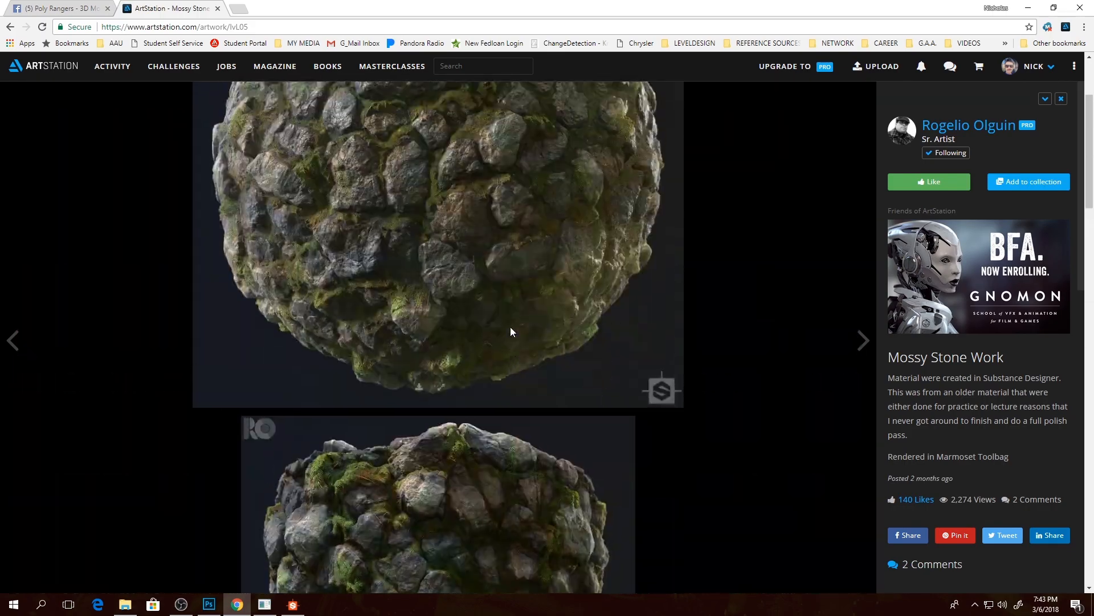
{"action": "scroll", "coordinate": [511, 332], "scroll_direction": "up", "scroll_amount": 3}
- Return to the artist's portfolio, look over the material spheres and open the Alien Sand Metal Stones project
{"action": "left_click", "coordinate": [10, 27]}
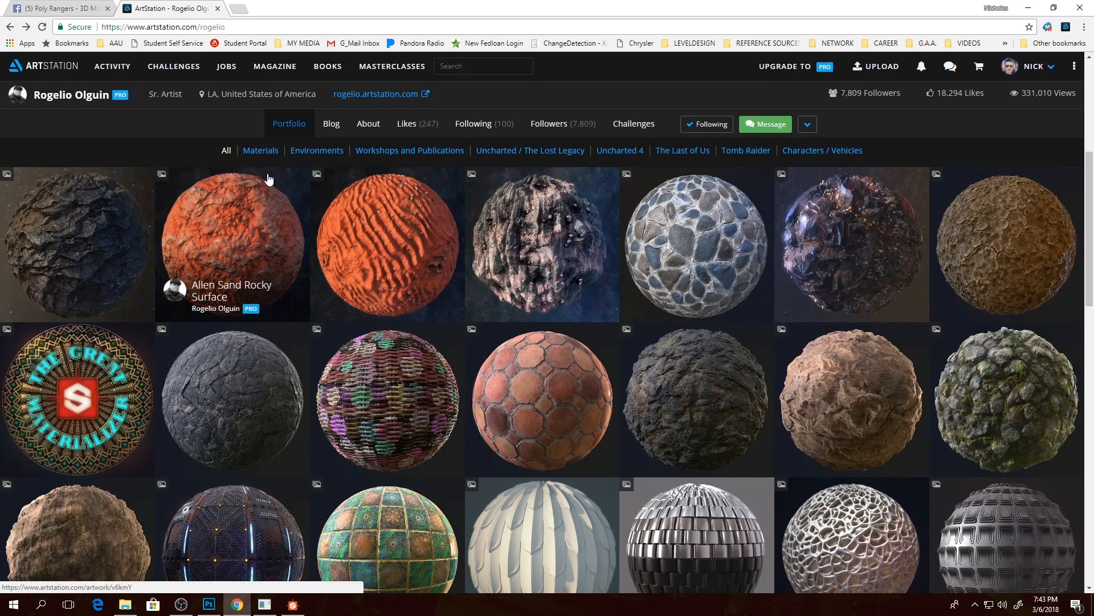
{"action": "scroll", "coordinate": [381, 386], "scroll_direction": "down", "scroll_amount": 3}
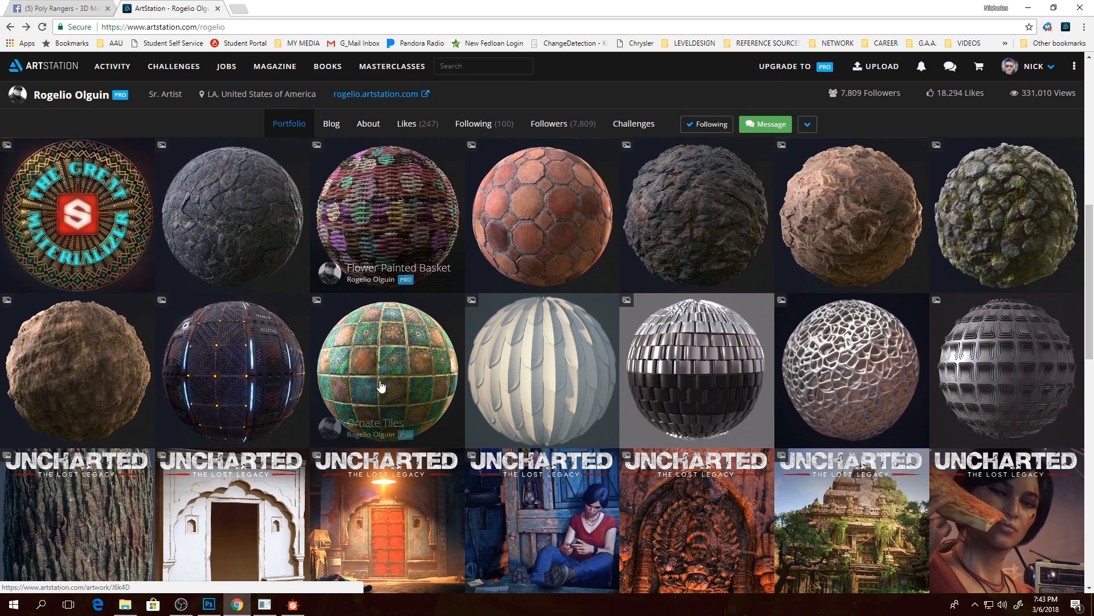
{"action": "scroll", "coordinate": [381, 387], "scroll_direction": "up", "scroll_amount": 3}
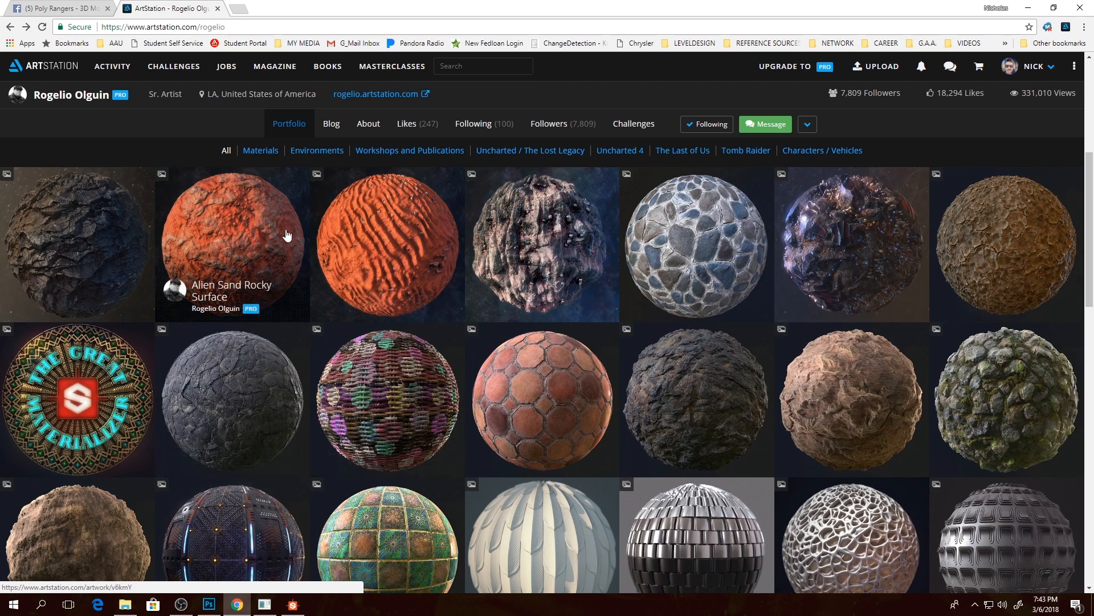
{"action": "left_click", "coordinate": [396, 231]}
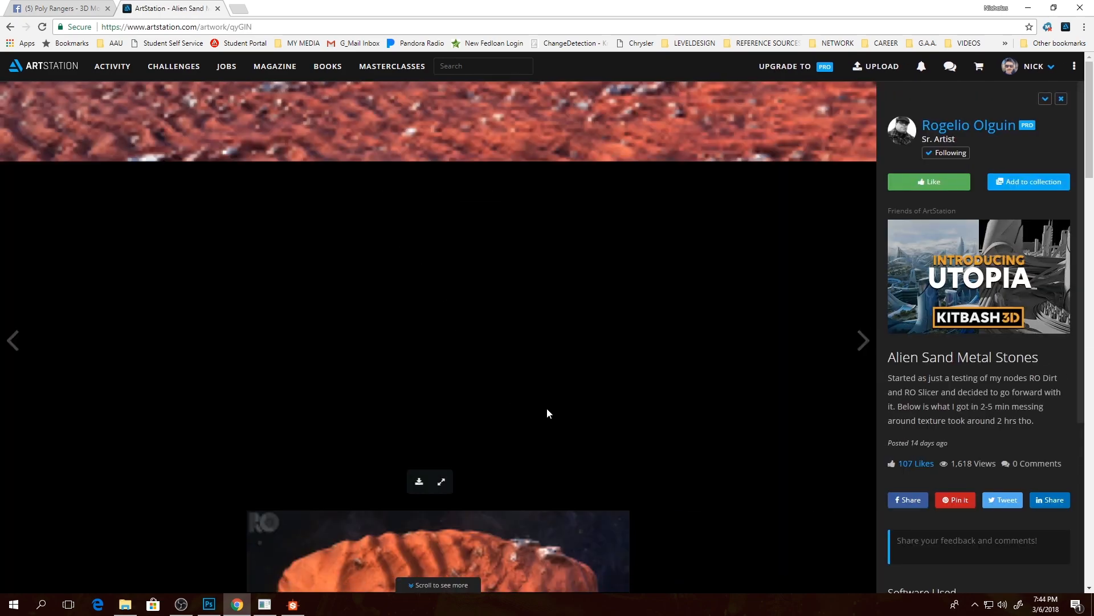
- Examine the Alien Sand Metal Stones renders and texture maps alongside the test graph using RO Dirt and RO Height Slicer
{"action": "scroll", "coordinate": [544, 331], "scroll_direction": "down", "scroll_amount": 10}
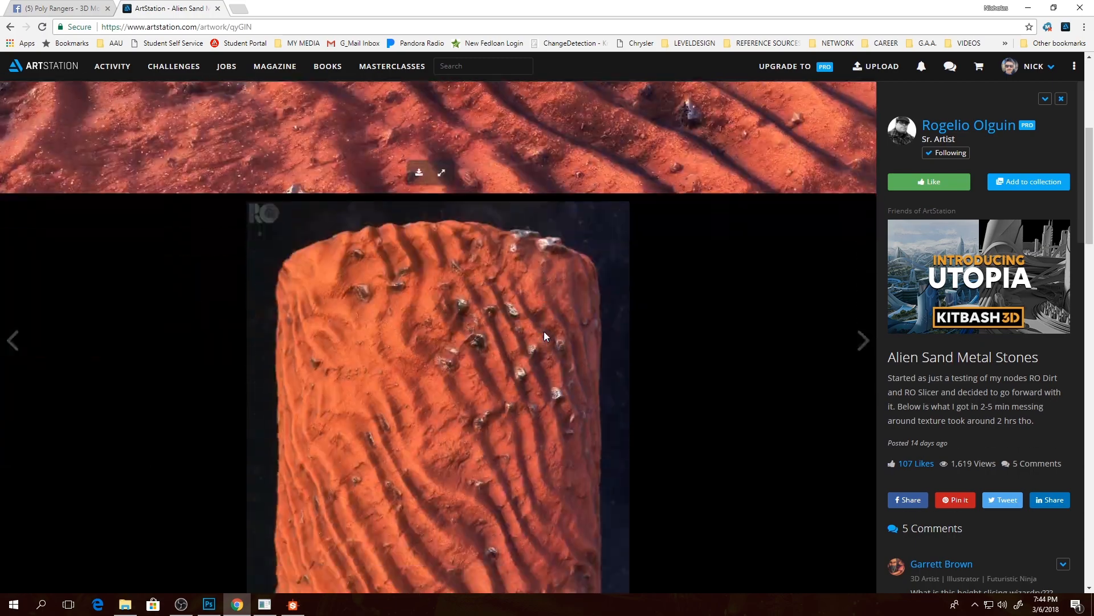
{"action": "scroll", "coordinate": [544, 331], "scroll_direction": "down", "scroll_amount": 15}
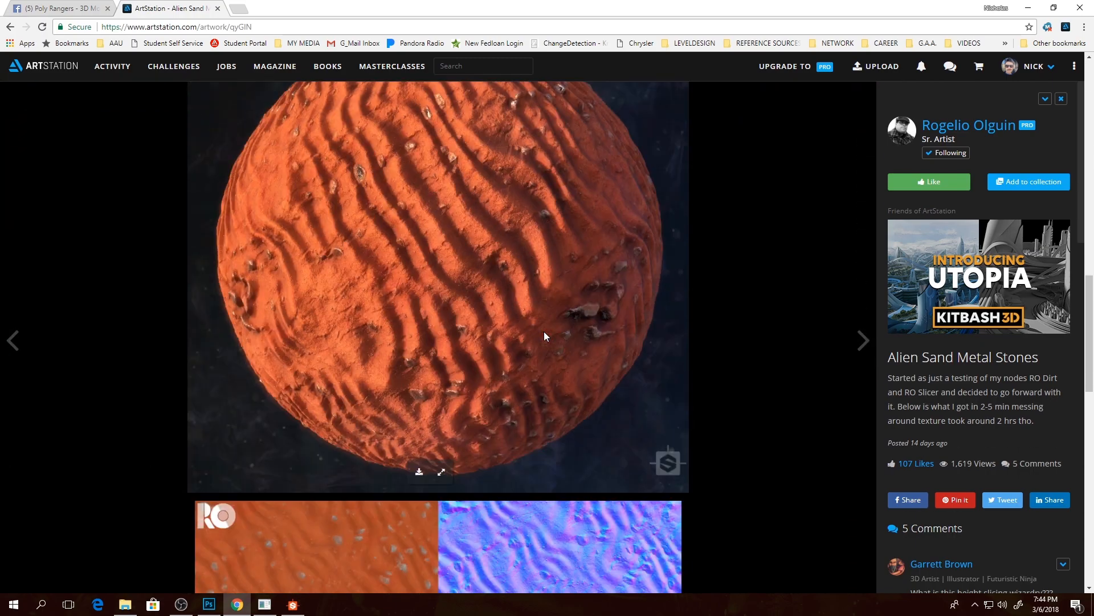
{"action": "scroll", "coordinate": [544, 335], "scroll_direction": "down", "scroll_amount": 7}
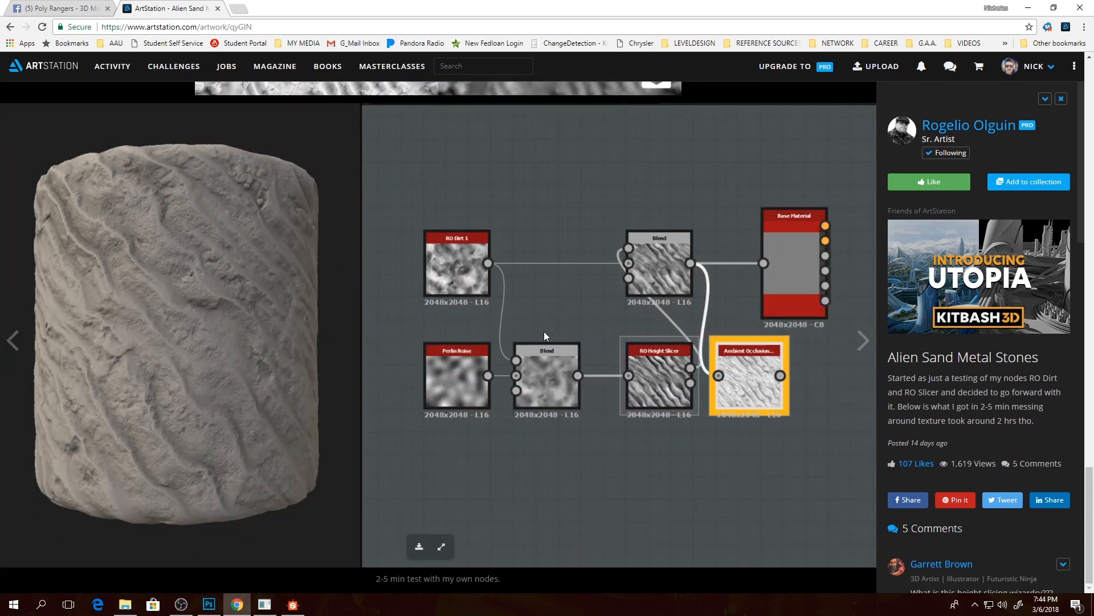
{"action": "scroll", "coordinate": [544, 336], "scroll_direction": "up", "scroll_amount": 2}
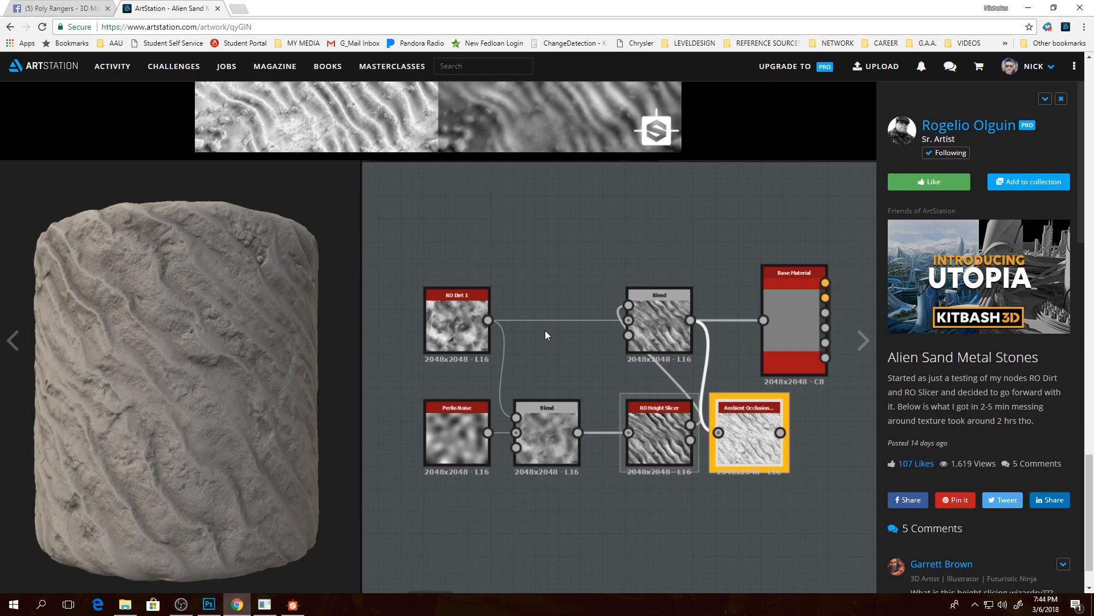
{"action": "scroll", "coordinate": [547, 287], "scroll_direction": "down", "scroll_amount": 1}
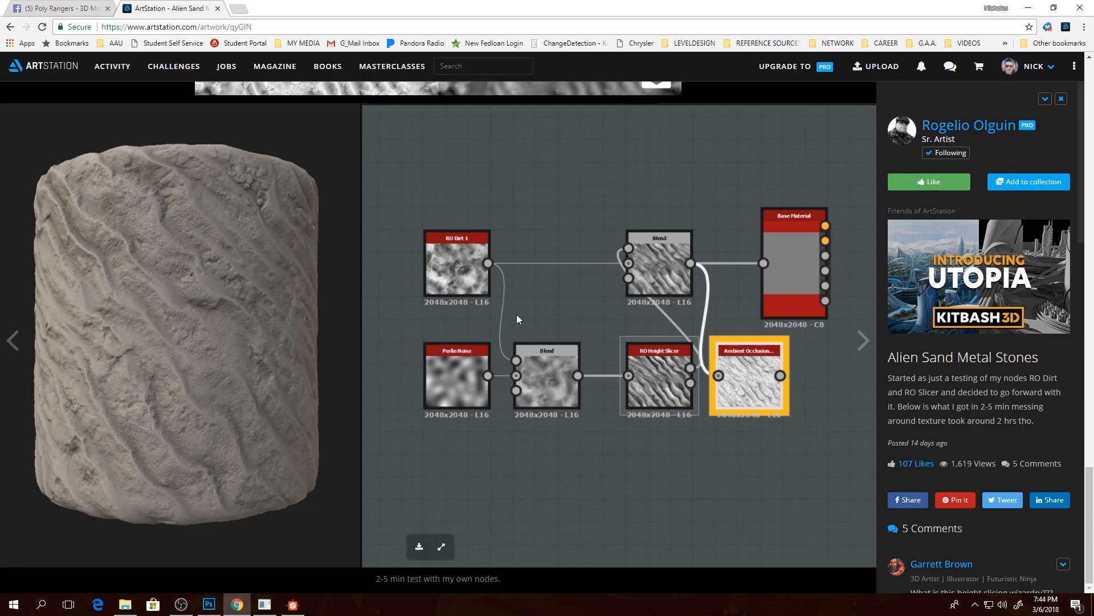
{"action": "scroll", "coordinate": [504, 322], "scroll_direction": "up", "scroll_amount": 12}
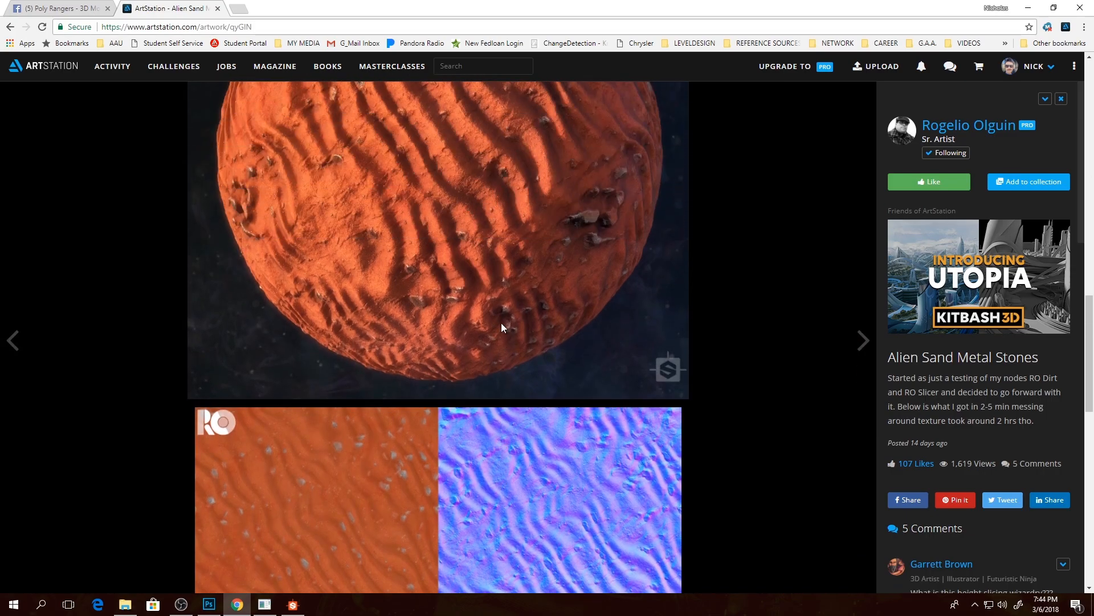
{"action": "scroll", "coordinate": [501, 322], "scroll_direction": "up", "scroll_amount": 20}
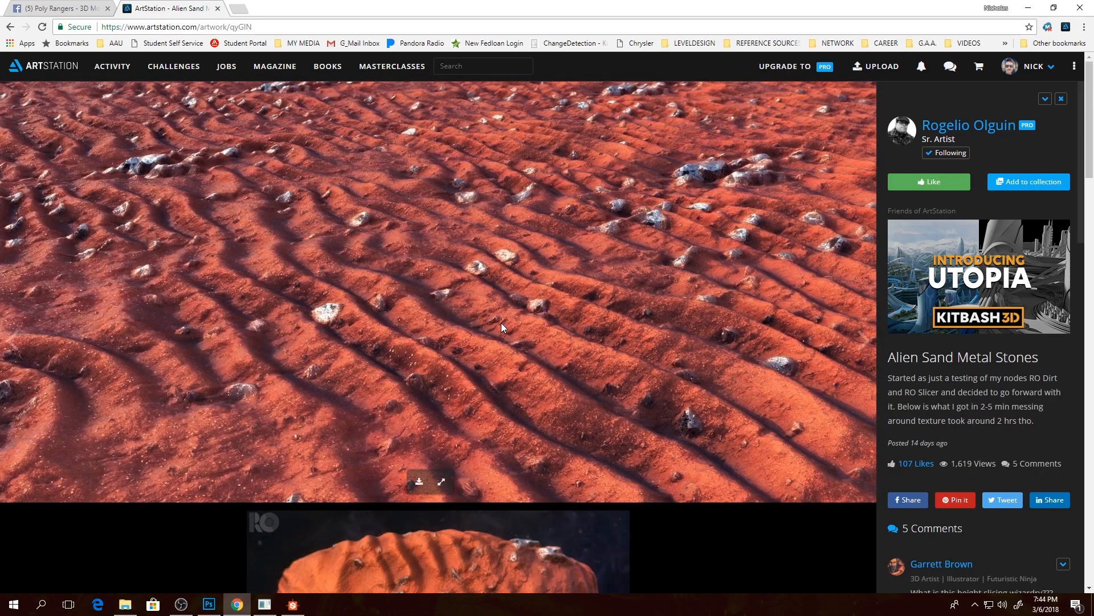